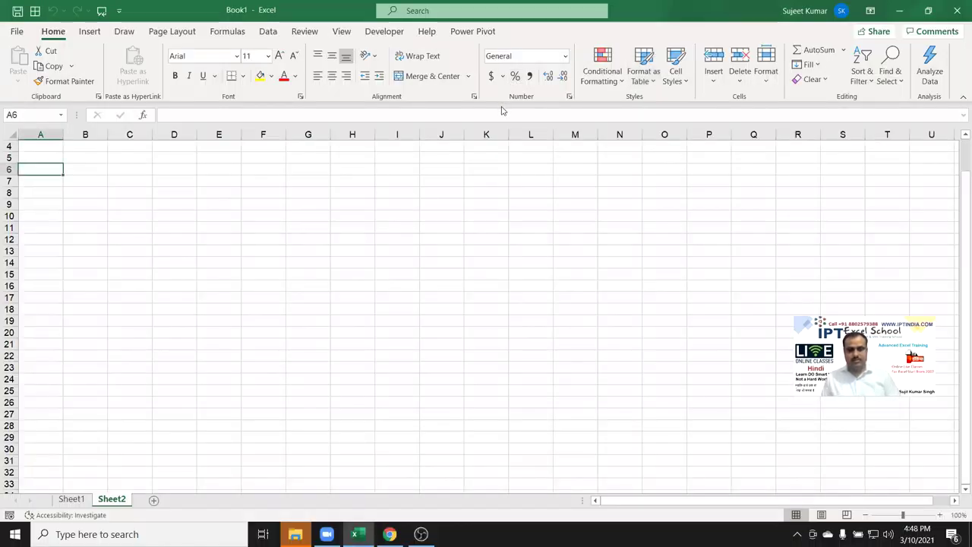
# Merge A1:H3 into one centred cell and enter the title 'Daily Sales Report'.
pyautogui.press('F5')
pyautogui.click(605, 292)
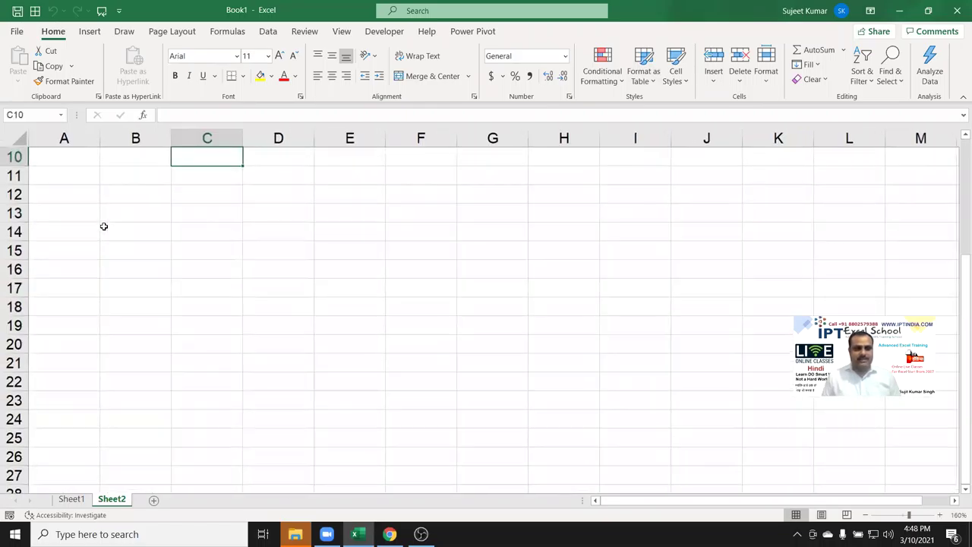
pyautogui.scroll(3, 103, 224)
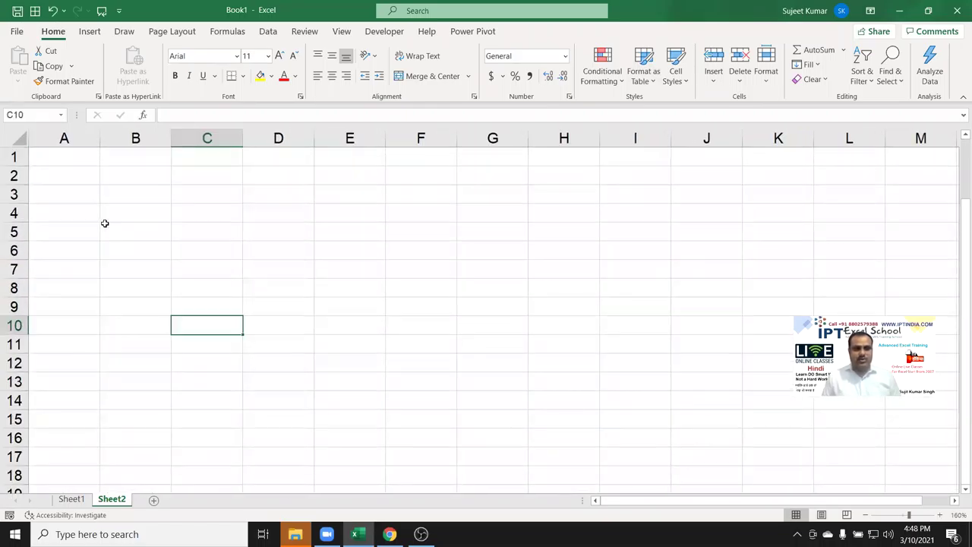
pyautogui.moveTo(73, 163); pyautogui.dragTo(608, 189)
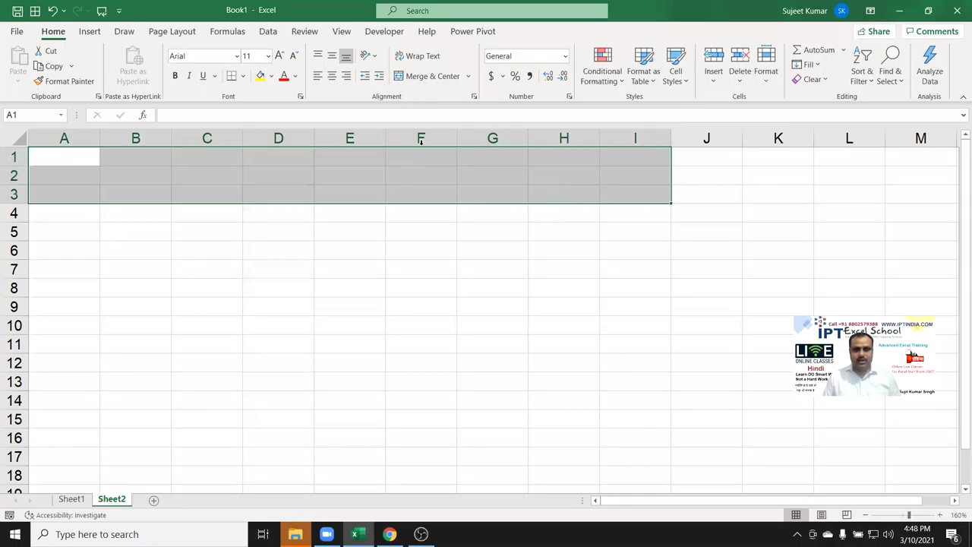
pyautogui.click(94, 161)
pyautogui.moveTo(94, 161); pyautogui.dragTo(549, 202)
pyautogui.click(430, 75)
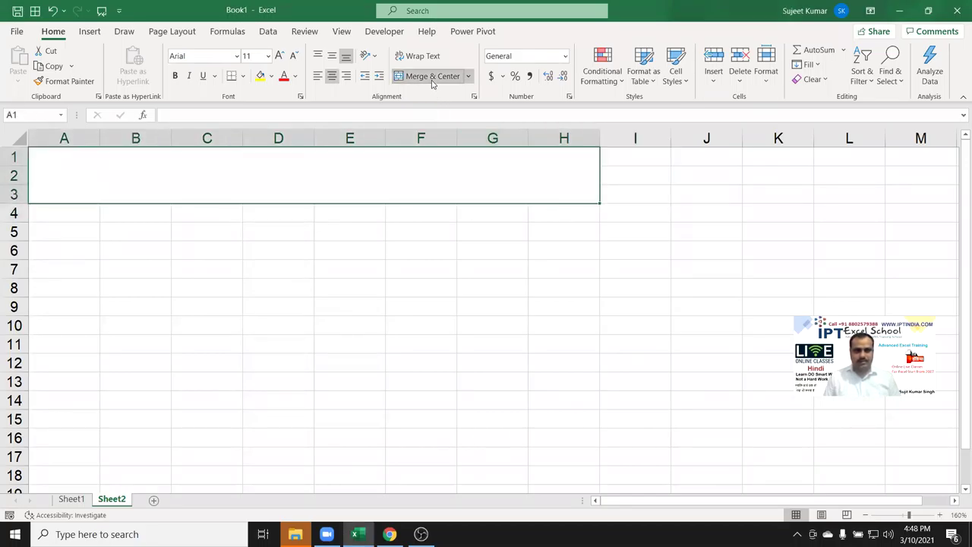
pyautogui.write('Dai')
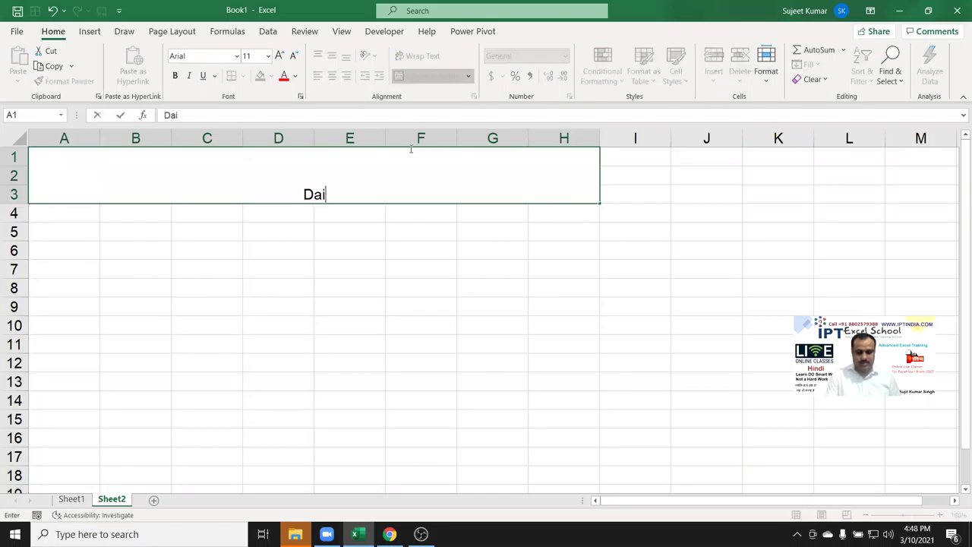
pyautogui.write('ly Sales ')
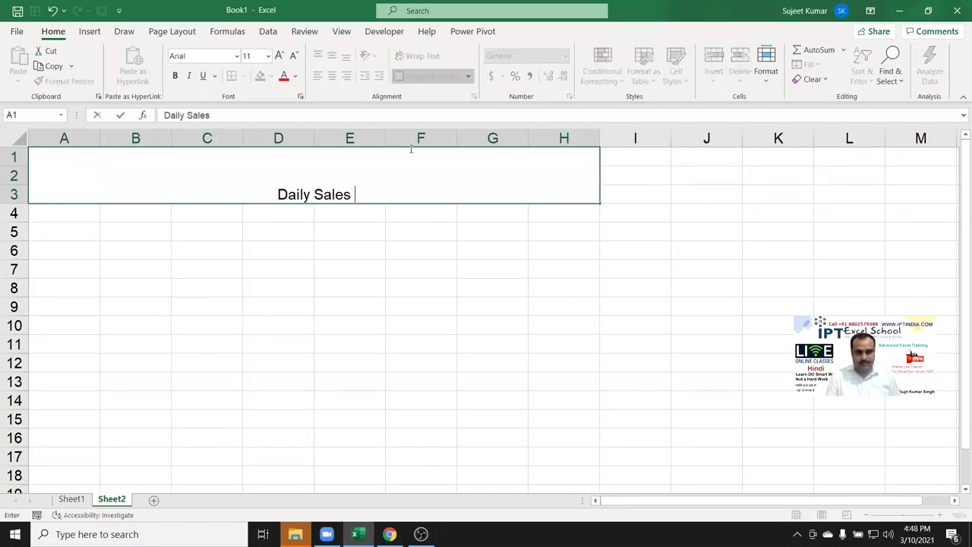
pyautogui.write('Report')
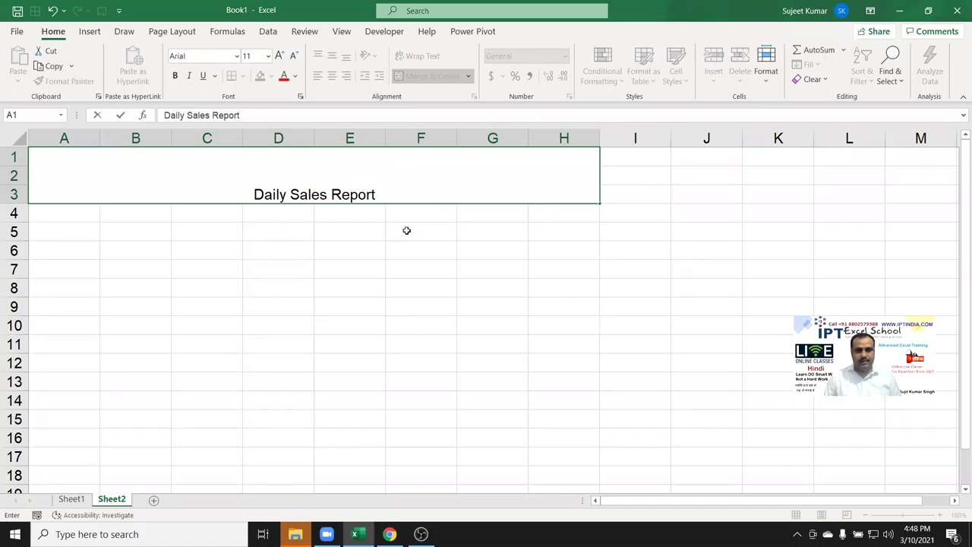
pyautogui.click(405, 230)
# Centre the title vertically, enlarge it to 26 pt and underline it.
pyautogui.click(373, 190)
pyautogui.click(318, 56)
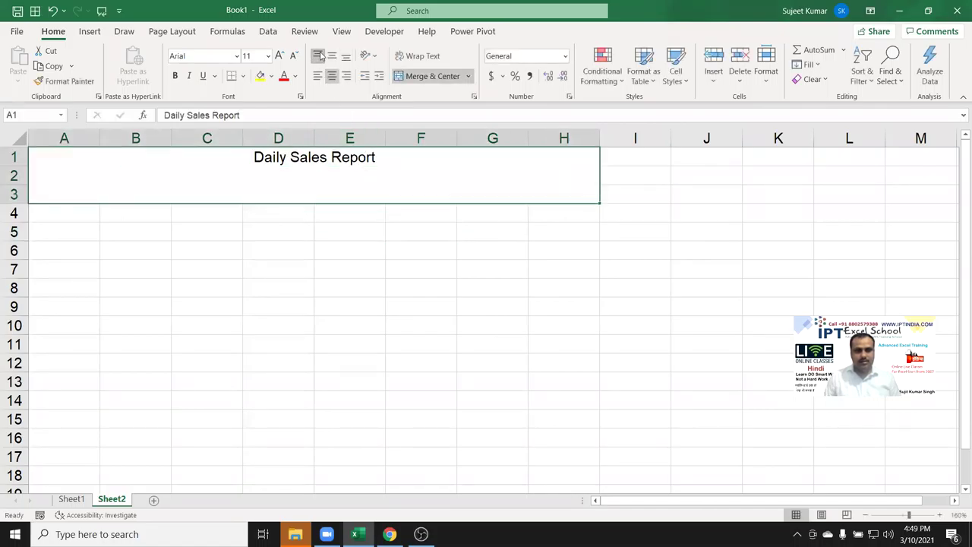
pyautogui.click(332, 56)
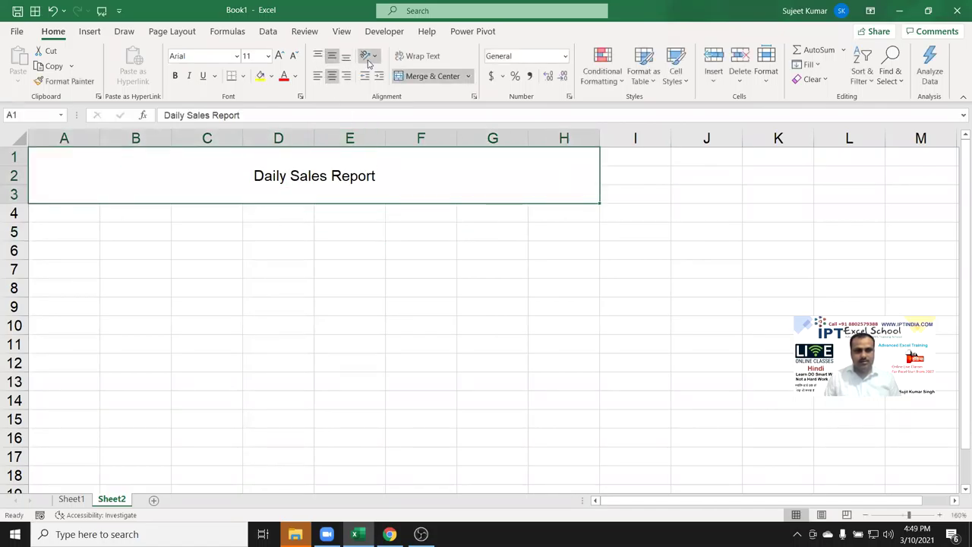
pyautogui.click(277, 62)
pyautogui.click(276, 62)
pyautogui.click(276, 62)
pyautogui.click(277, 62)
pyautogui.click(277, 62)
pyautogui.click(276, 63)
pyautogui.click(277, 62)
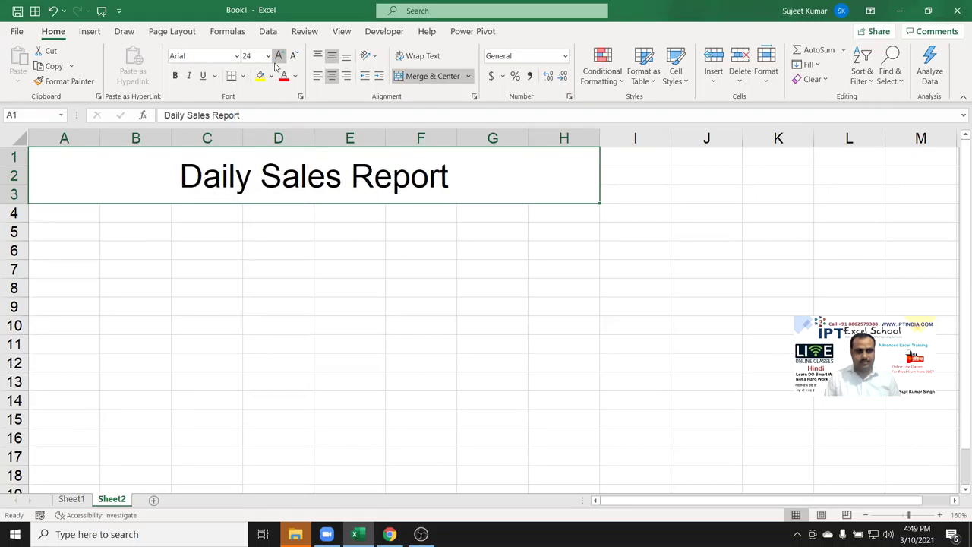
pyautogui.click(277, 63)
pyautogui.click(203, 76)
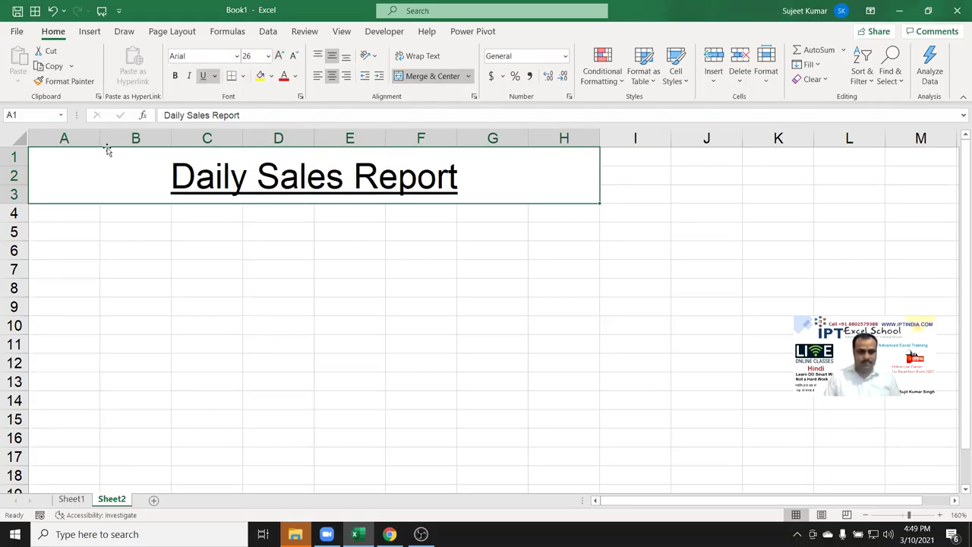
# Enter the labels Date in A6 and Location in E6.
pyautogui.click(80, 248)
pyautogui.write('Date')
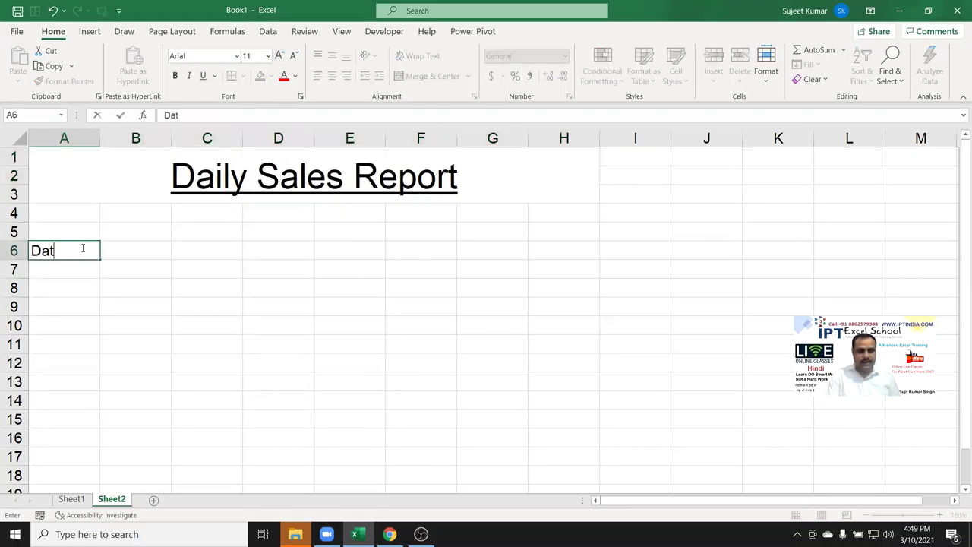
pyautogui.press('Right')
pyautogui.press('Right')
pyautogui.press('Right')
pyautogui.press('Right')
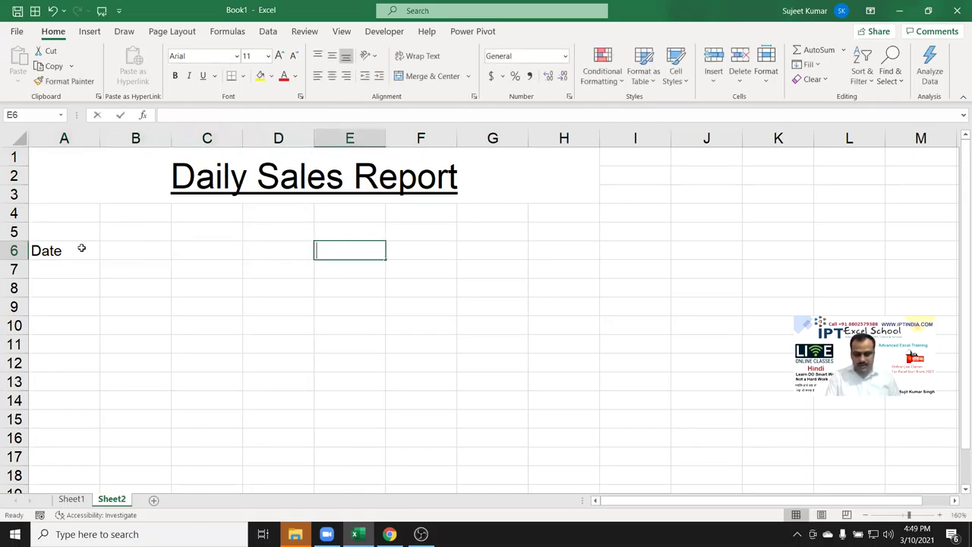
pyautogui.write('Location')
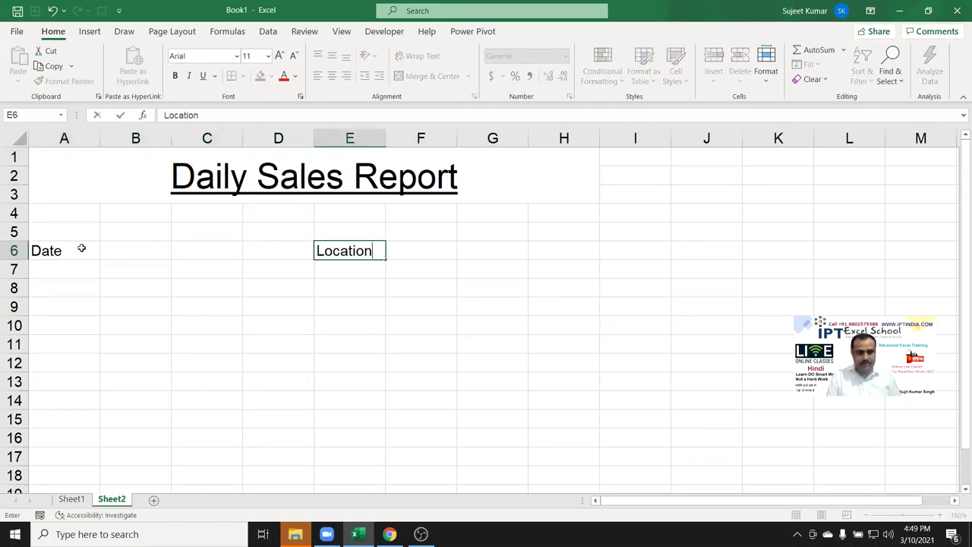
# Enter the headers Sr, Name, Qty and Rate in A9:D9.
pyautogui.click(66, 301)
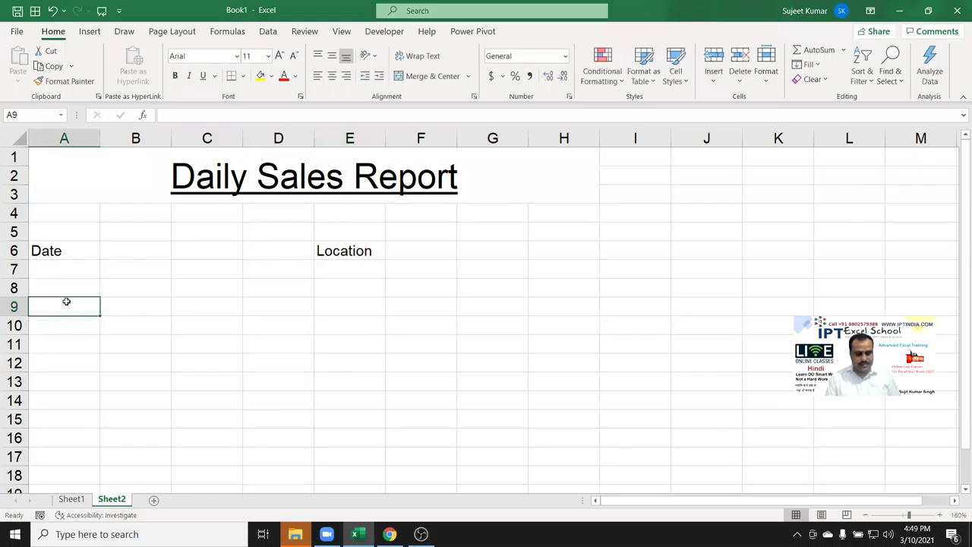
pyautogui.write('Sr')
pyautogui.press('Right')
pyautogui.write('Name')
pyautogui.press('Right')
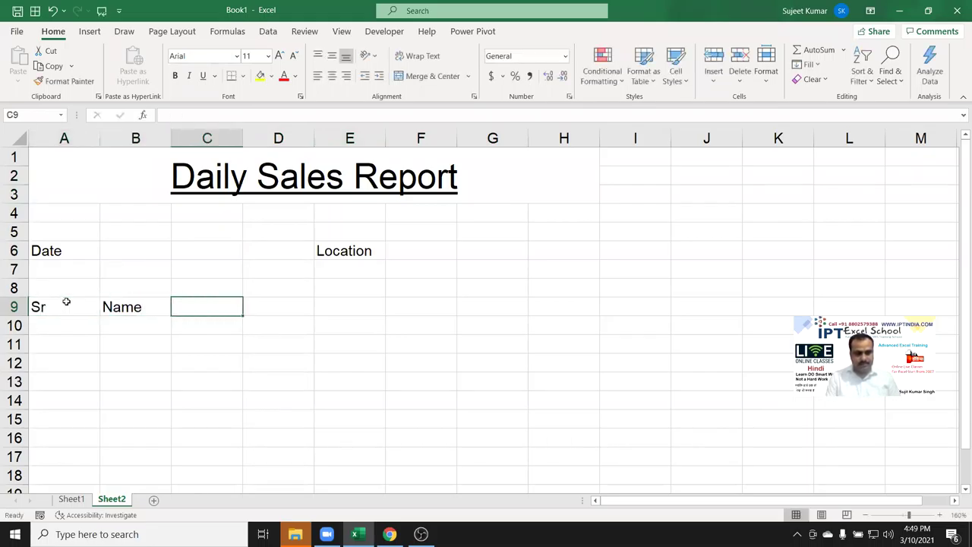
pyautogui.write('Qty')
pyautogui.press('Right')
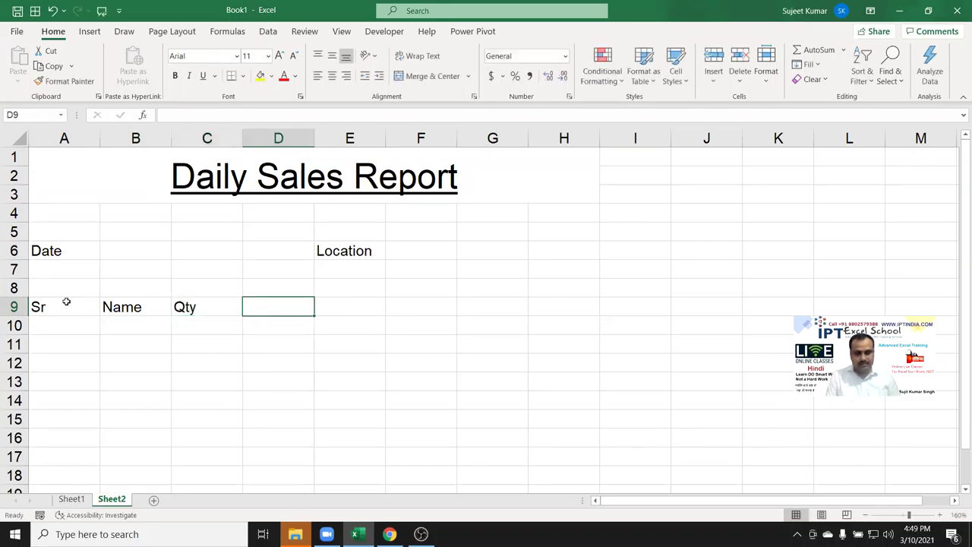
pyautogui.write('AMt')
pyautogui.press('Right')
pyautogui.press('Left')
pyautogui.press('Left')
pyautogui.press('Right')
pyautogui.write('Rate')
pyautogui.press('Right')
# Finish the header row with Amt, GST and Total in E9:G9.
pyautogui.write('Am')
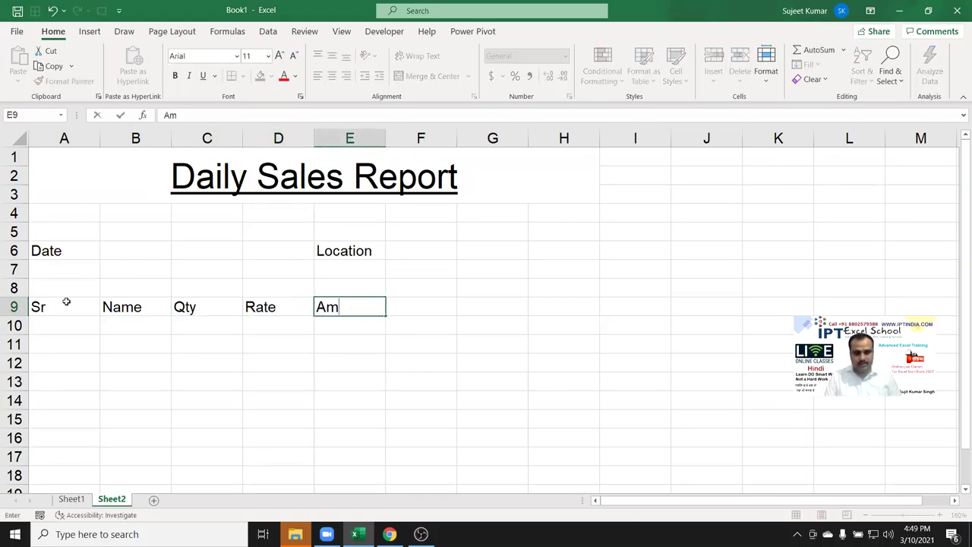
pyautogui.press('Right')
pyautogui.write('GST')
pyautogui.press('Right')
pyautogui.write('Total')
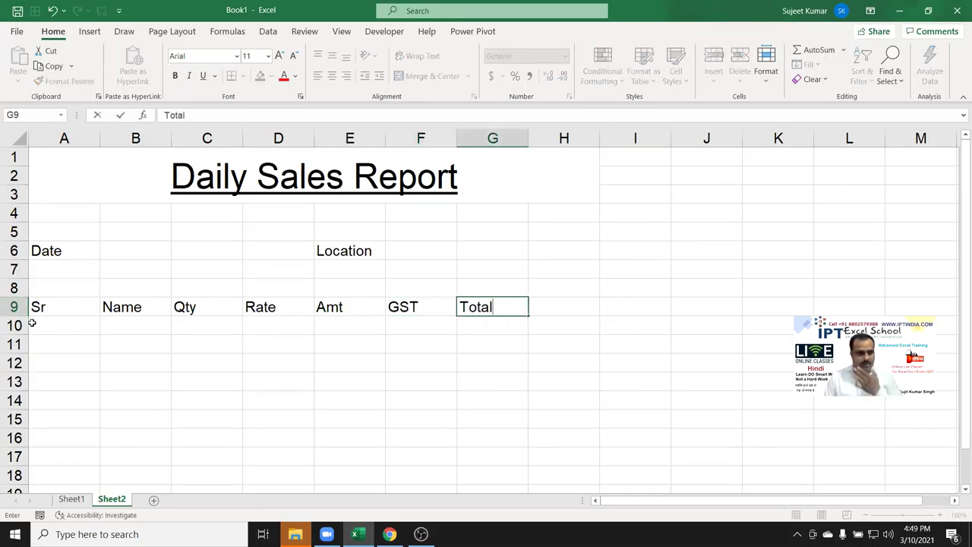
pyautogui.click(32, 323)
pyautogui.scroll(-1, 129, 297)
# Apply All Borders to the table range A9:G20.
pyautogui.moveTo(66, 247); pyautogui.dragTo(480, 461)
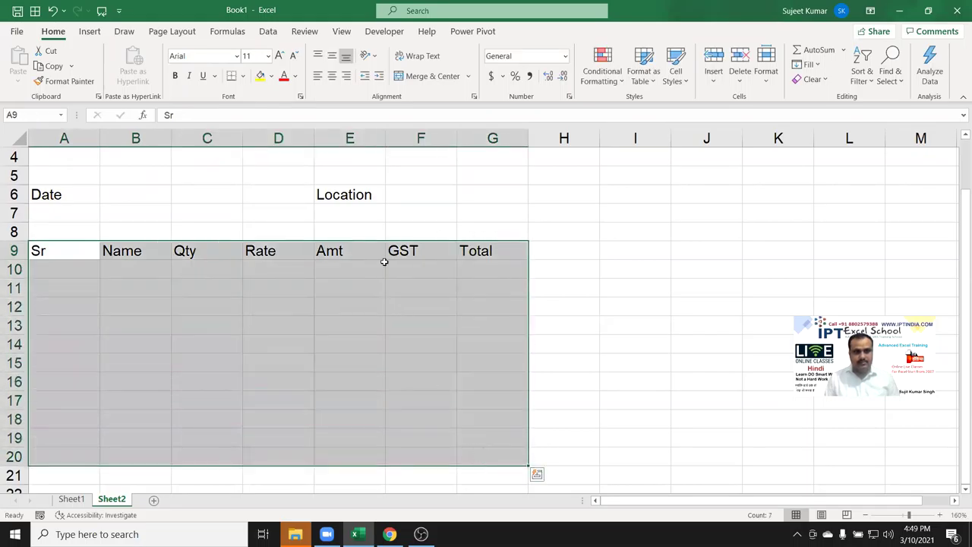
pyautogui.click(243, 76)
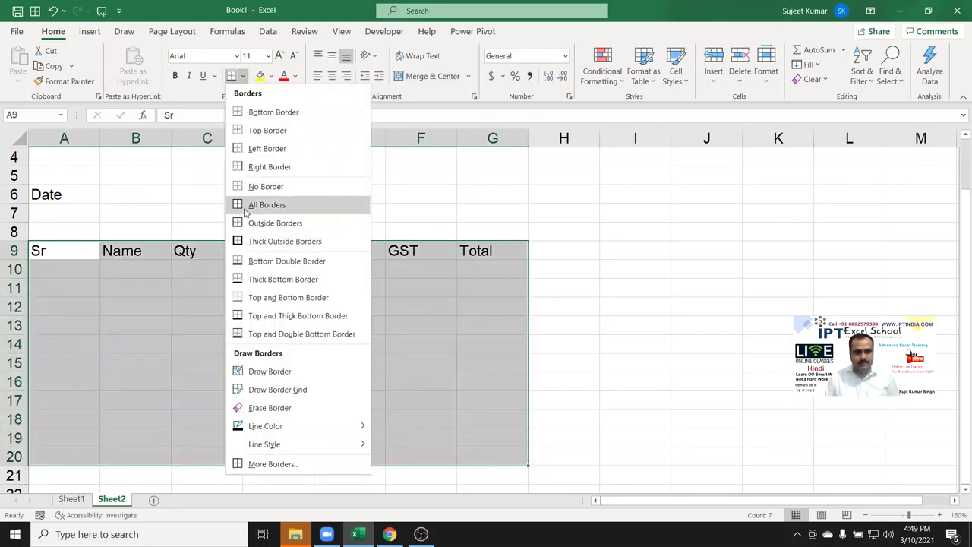
pyautogui.click(244, 207)
pyautogui.scroll(-3, 240, 216)
# Type Total in A21 and give A21:G21 a top and double bottom border.
pyautogui.click(83, 306)
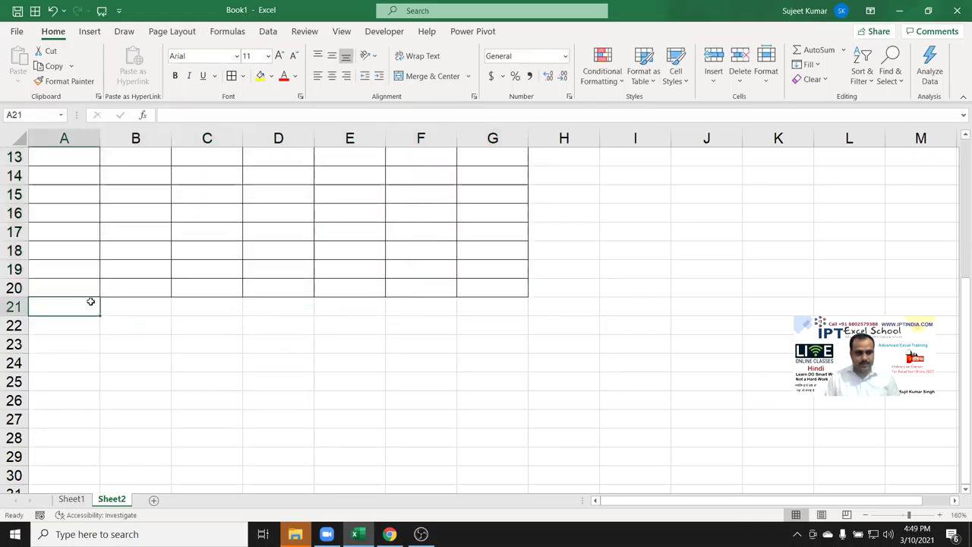
pyautogui.write('Total')
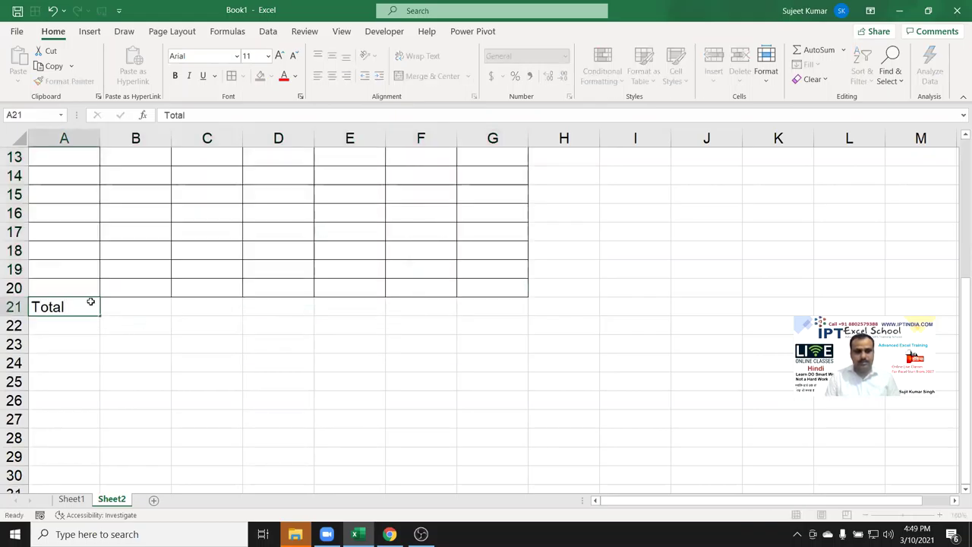
pyautogui.press('Tab')
pyautogui.scroll(2, 285, 403)
pyautogui.moveTo(67, 420); pyautogui.dragTo(481, 422)
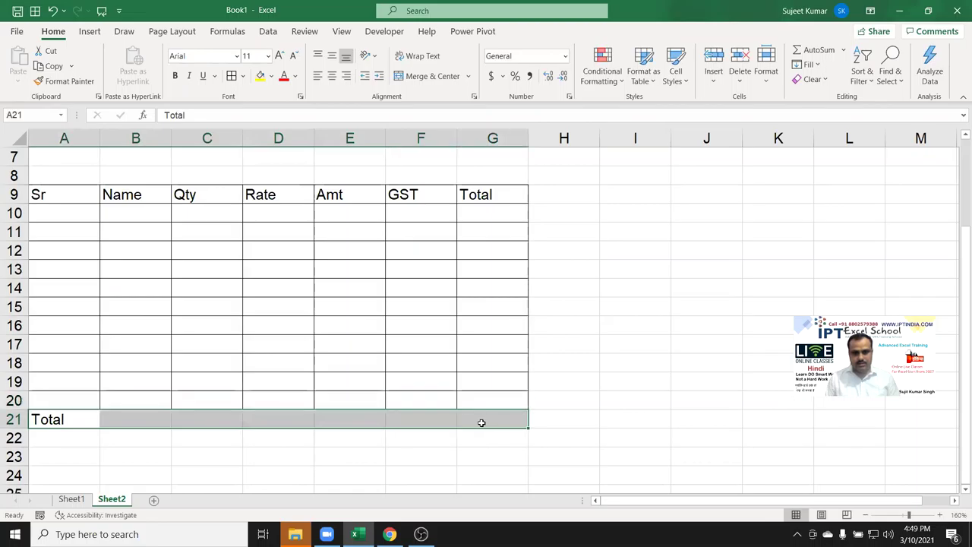
pyautogui.click(243, 76)
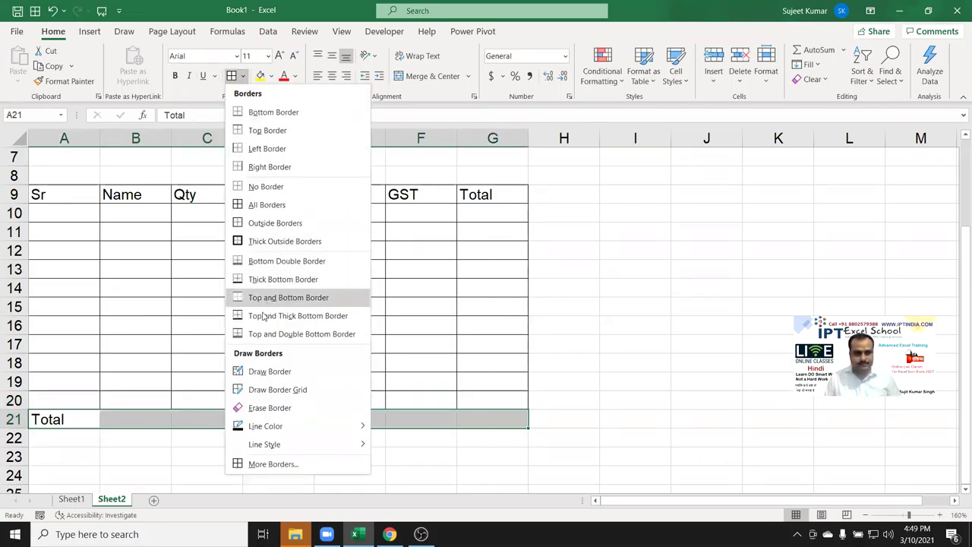
pyautogui.click(274, 333)
pyautogui.click(252, 454)
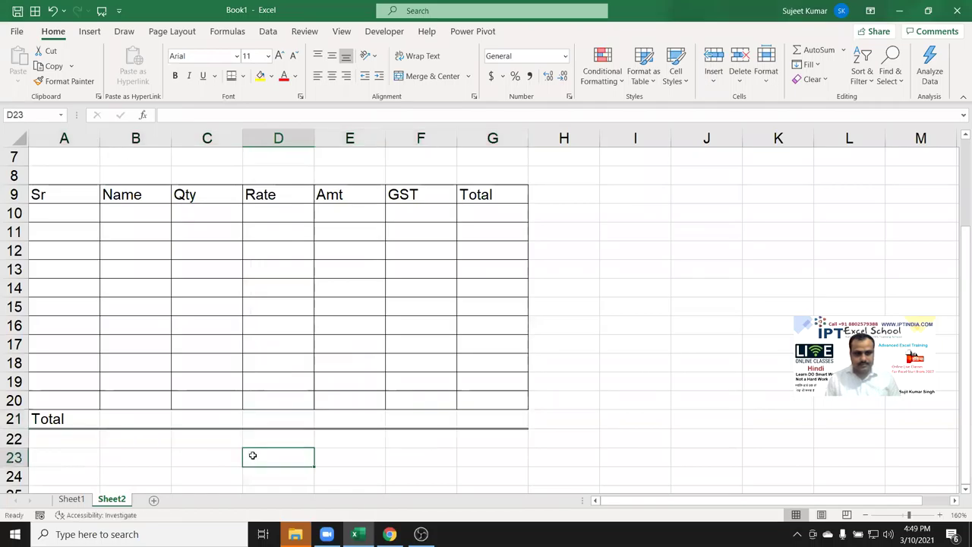
pyautogui.scroll(-2, 236, 437)
pyautogui.click(65, 394)
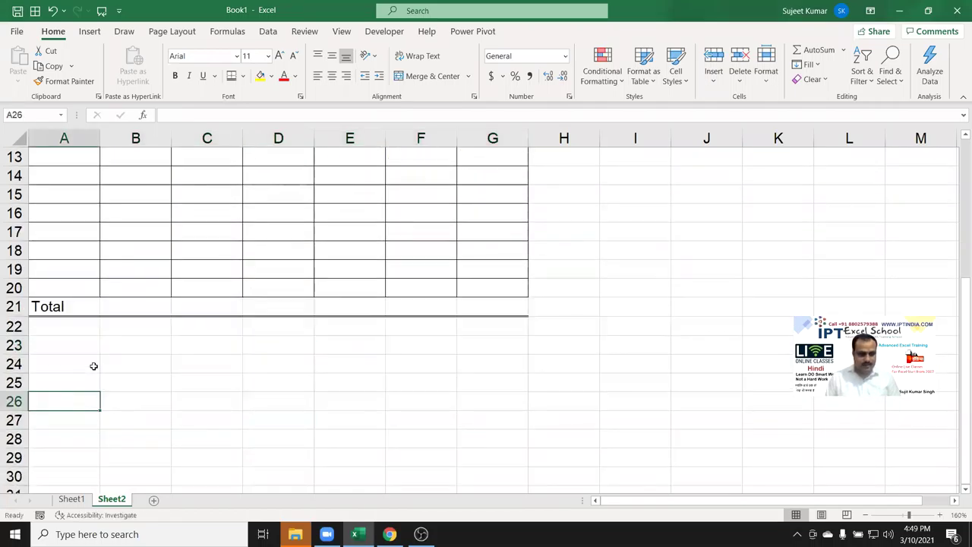
# Enter the 'auth by' label in A26, removing the stray A.
pyautogui.write('auth A')
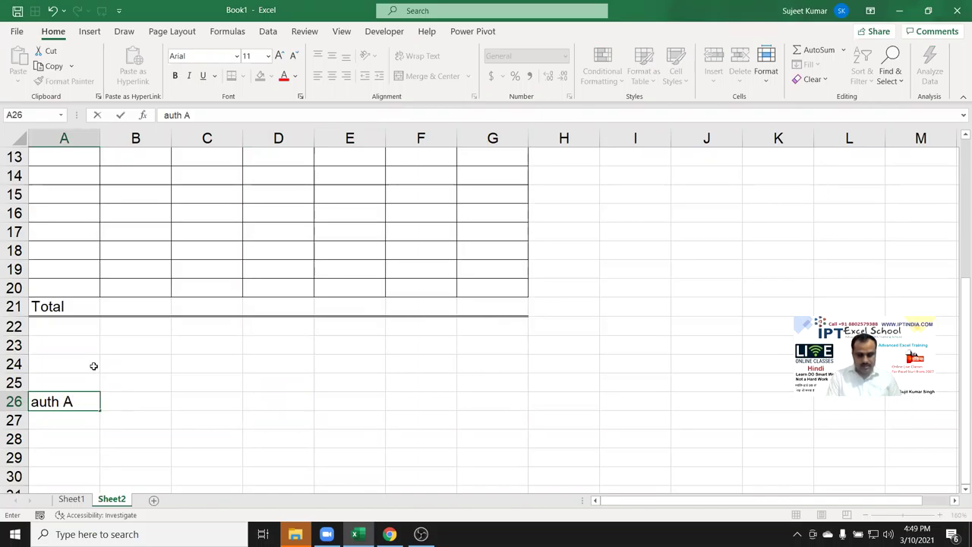
pyautogui.press('Right')
pyautogui.press('Right')
pyautogui.press('Right')
pyautogui.press('Right')
pyautogui.press('Left')
pyautogui.press('Left')
pyautogui.press('Left')
pyautogui.press('Left')
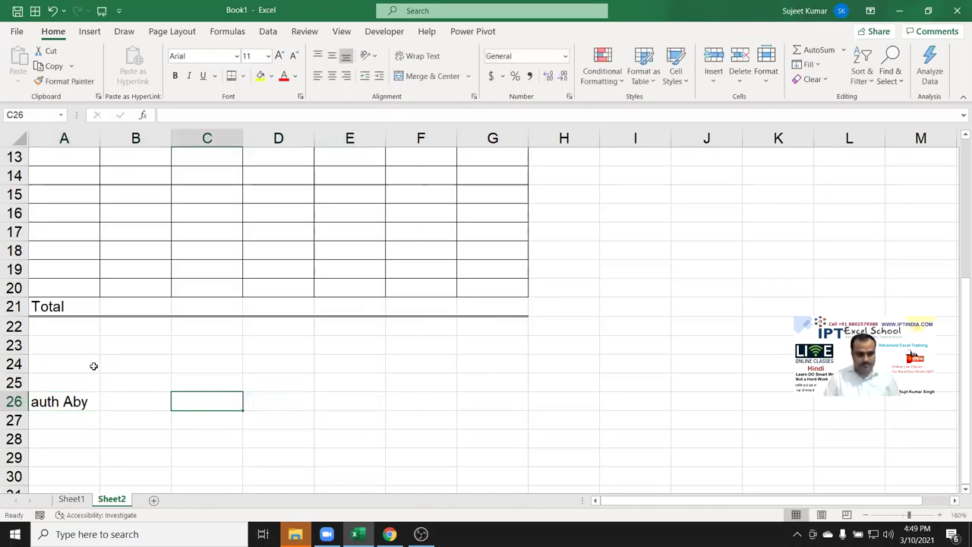
pyautogui.press('F2')
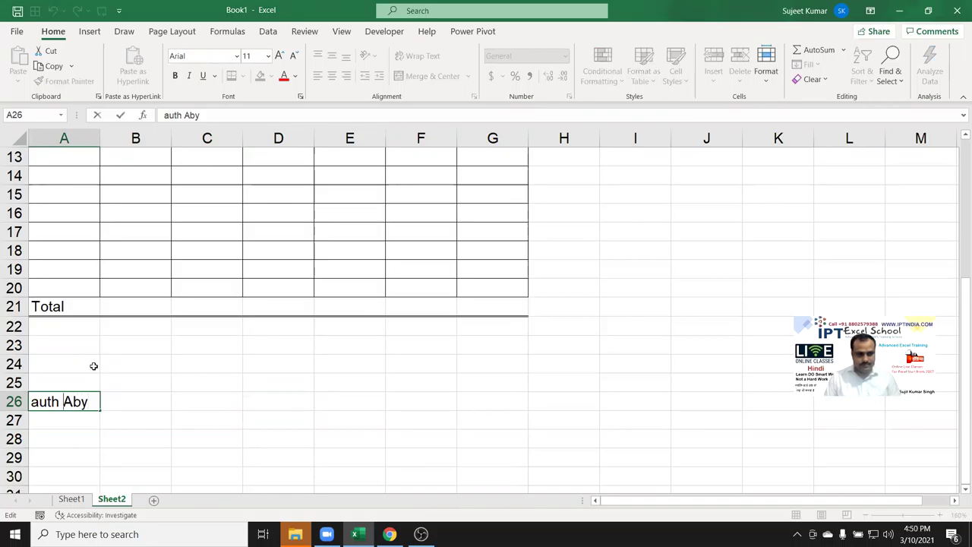
pyautogui.press('Left')
pyautogui.press('Left')
pyautogui.press('BackSpace')
pyautogui.click(251, 408)
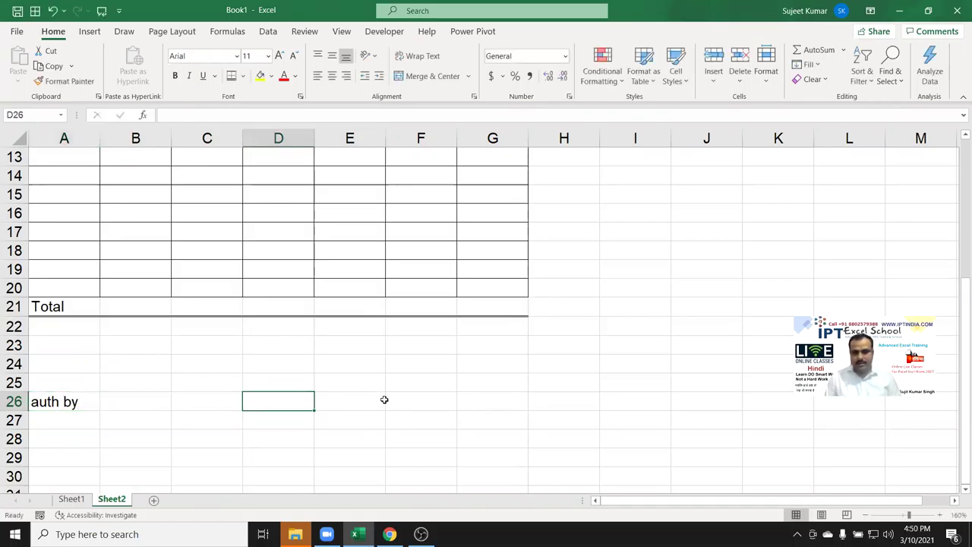
# Enter the 'Checked By' label in cell E26.
pyautogui.click(383, 401)
pyautogui.write('Ch')
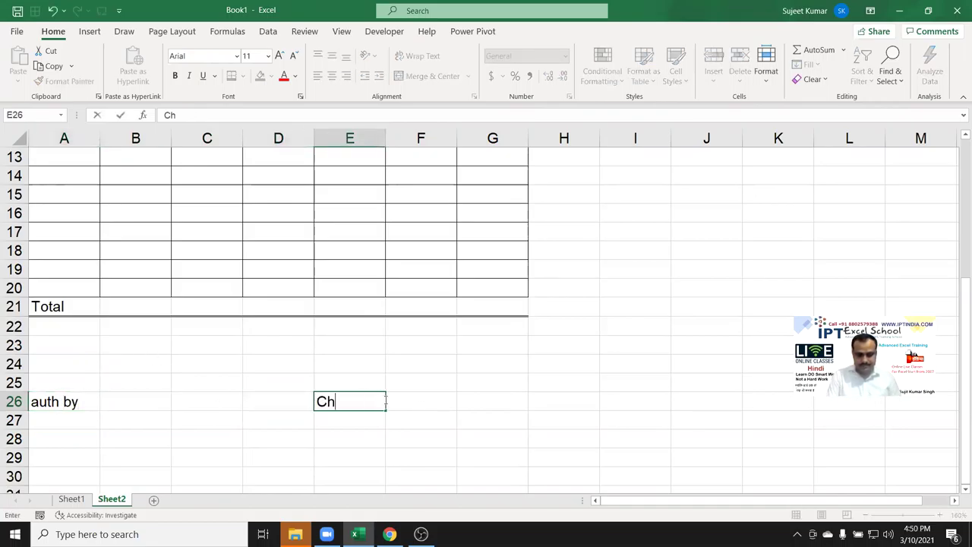
pyautogui.write('e')
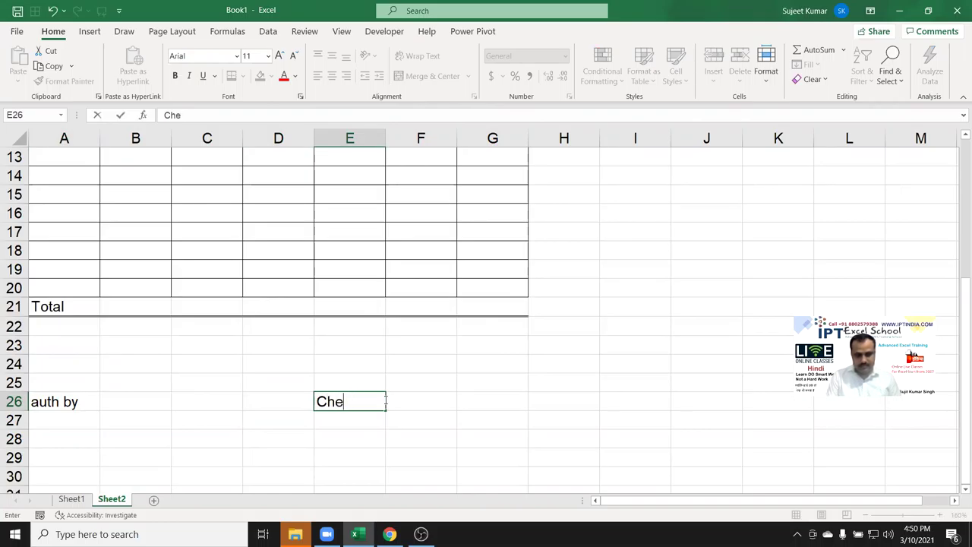
pyautogui.write('ckecked By')
pyautogui.press('Return')
pyautogui.scroll(-3, 220, 395)
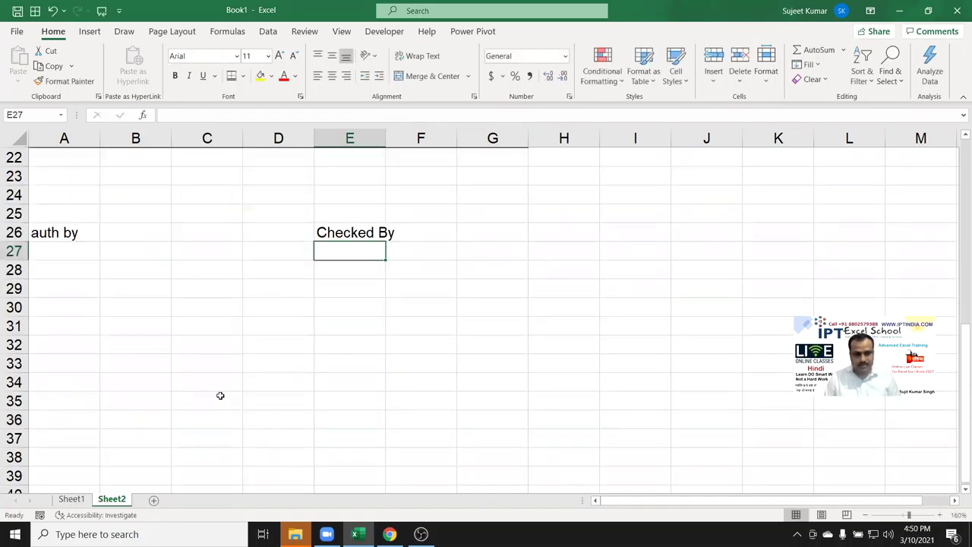
# Add bottom-border fill-in lines under A29:B29, A6:B6 and E6:F6.
pyautogui.moveTo(50, 290); pyautogui.dragTo(120, 284)
pyautogui.click(242, 77)
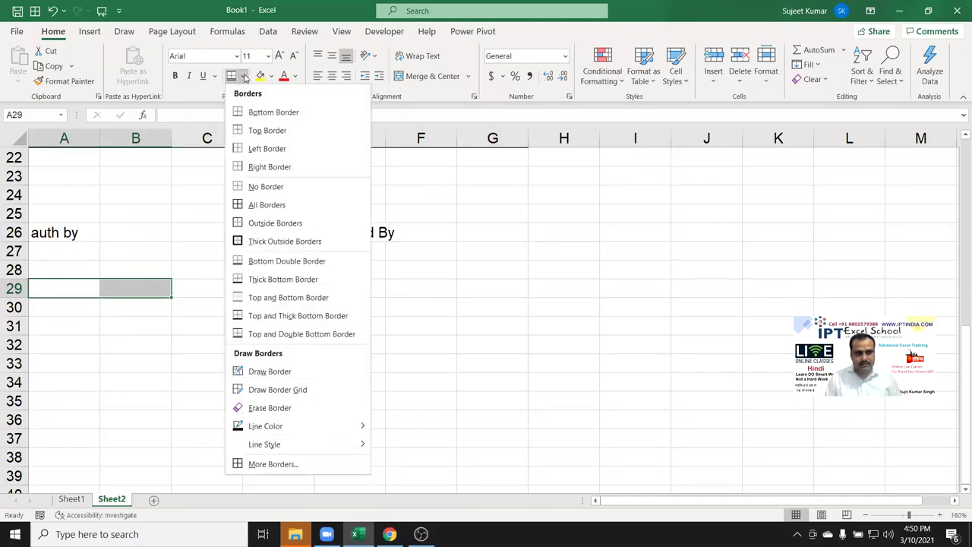
pyautogui.click(256, 112)
pyautogui.moveTo(364, 296); pyautogui.dragTo(417, 289)
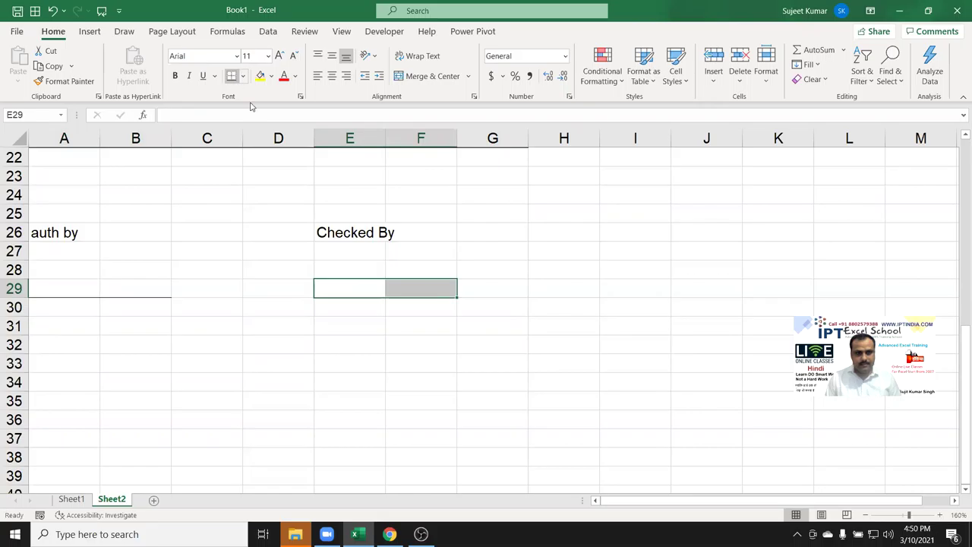
pyautogui.scroll(7, 261, 289)
pyautogui.moveTo(78, 252); pyautogui.dragTo(119, 252)
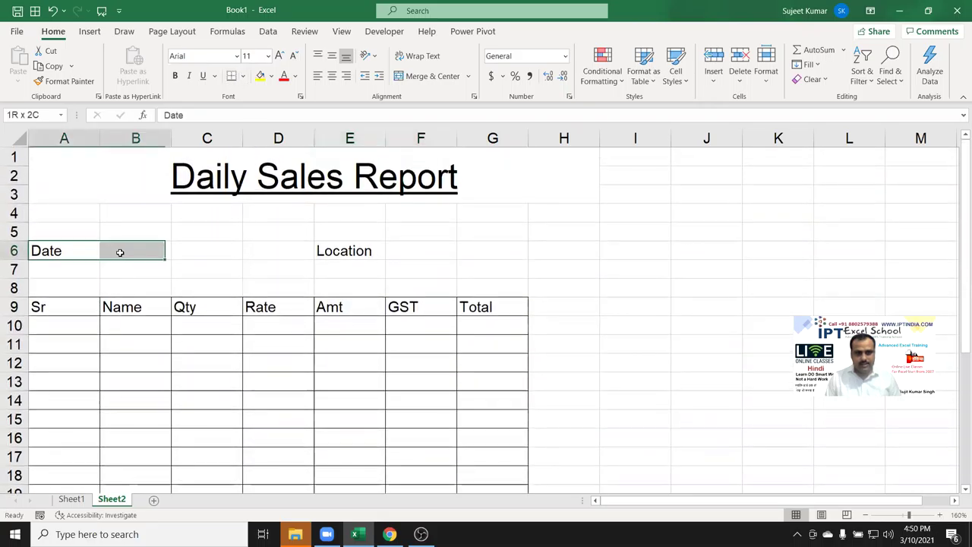
pyautogui.click(230, 77)
pyautogui.moveTo(376, 249); pyautogui.dragTo(438, 252)
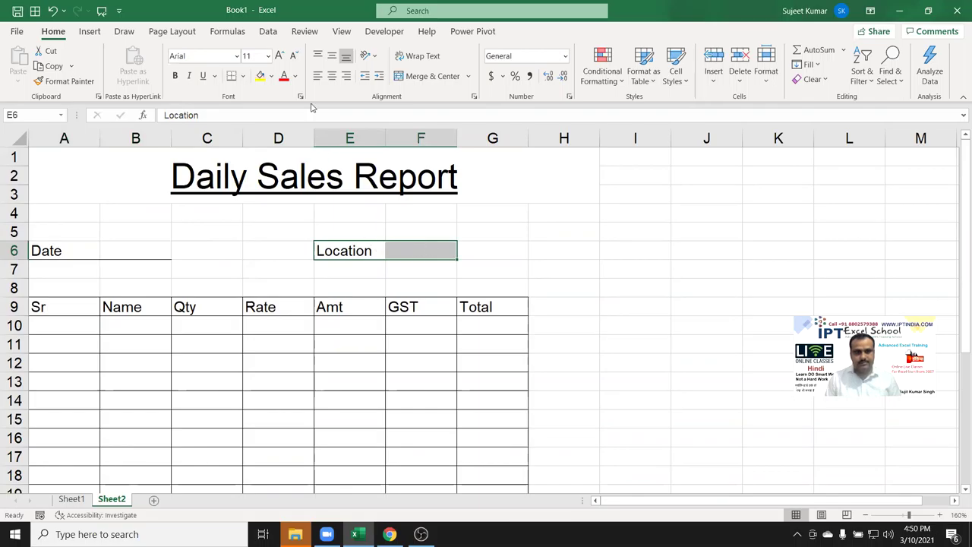
pyautogui.click(230, 77)
# Turn off Gridlines View on the Page Layout tab for a clean form look.
pyautogui.click(242, 186)
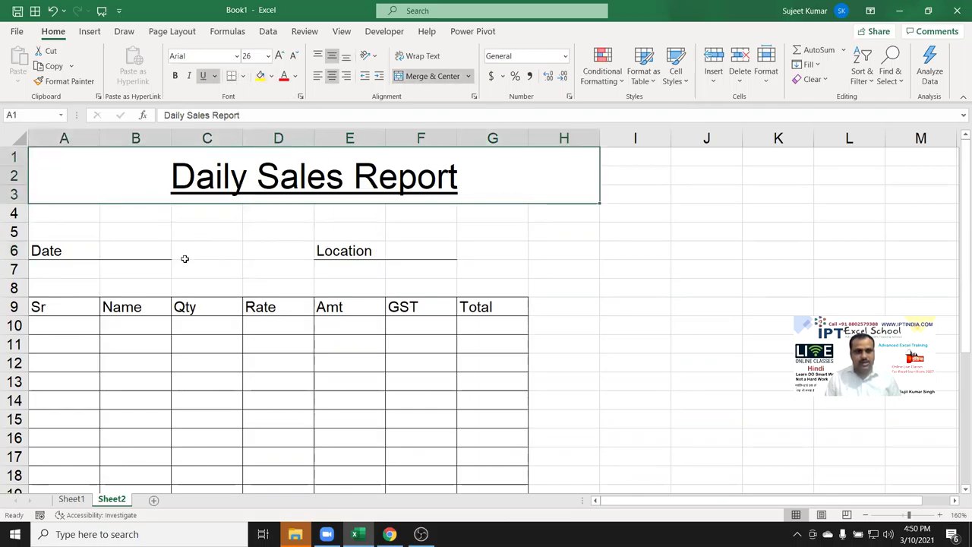
pyautogui.click(184, 259)
pyautogui.click(166, 33)
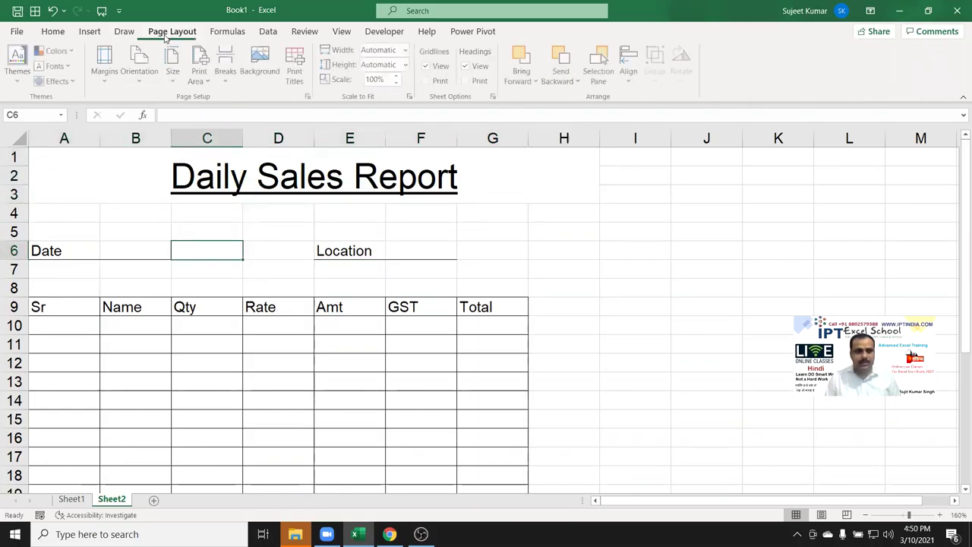
pyautogui.click(440, 67)
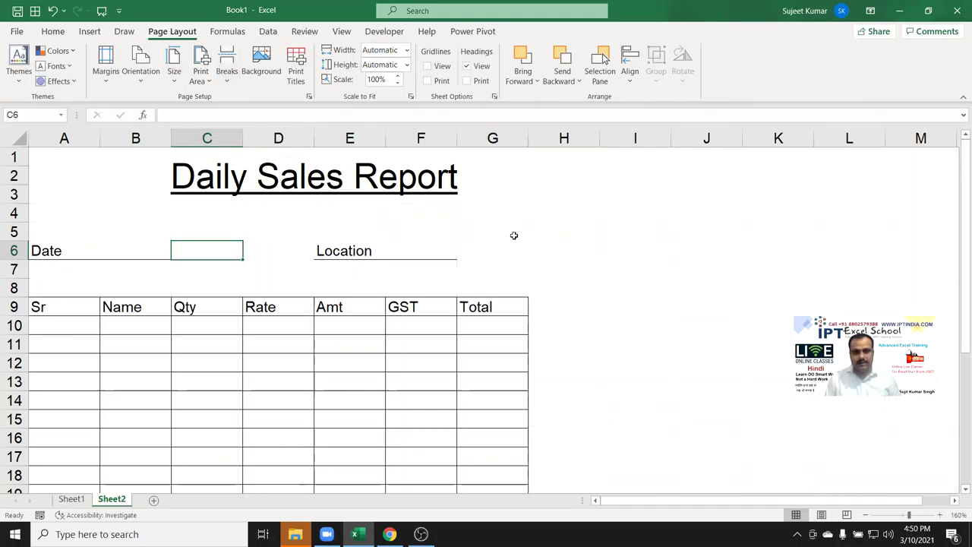
pyautogui.click(560, 277)
pyautogui.scroll(-4, 560, 278)
pyautogui.scroll(4, 559, 278)
pyautogui.scroll(-2, 558, 280)
pyautogui.scroll(1, 262, 387)
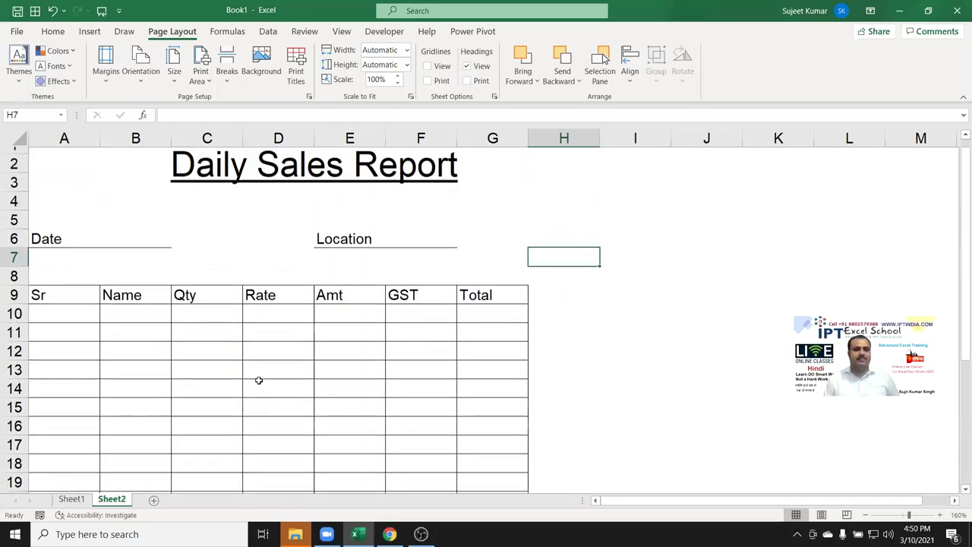
pyautogui.scroll(1, 258, 380)
pyautogui.scroll(-3, 195, 364)
pyautogui.scroll(1, 196, 364)
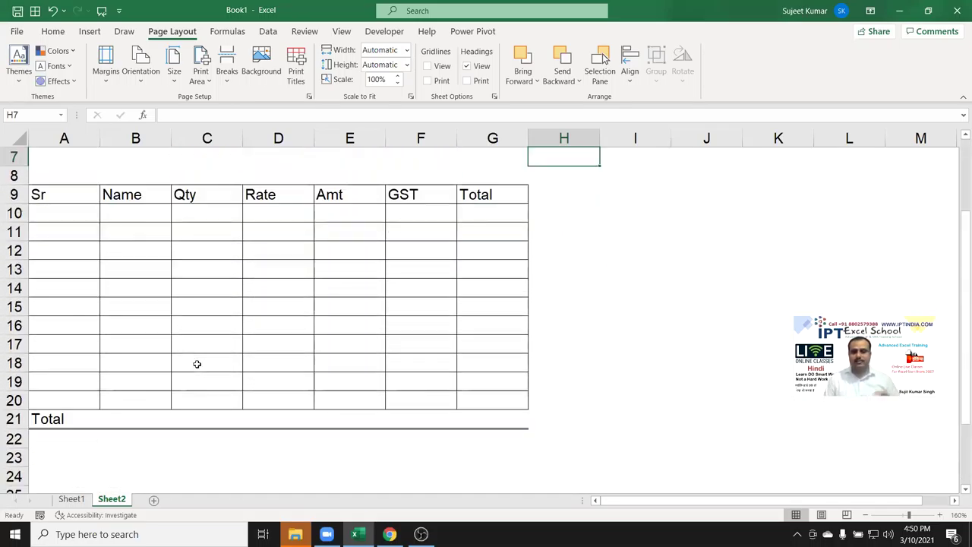
pyautogui.scroll(1, 197, 364)
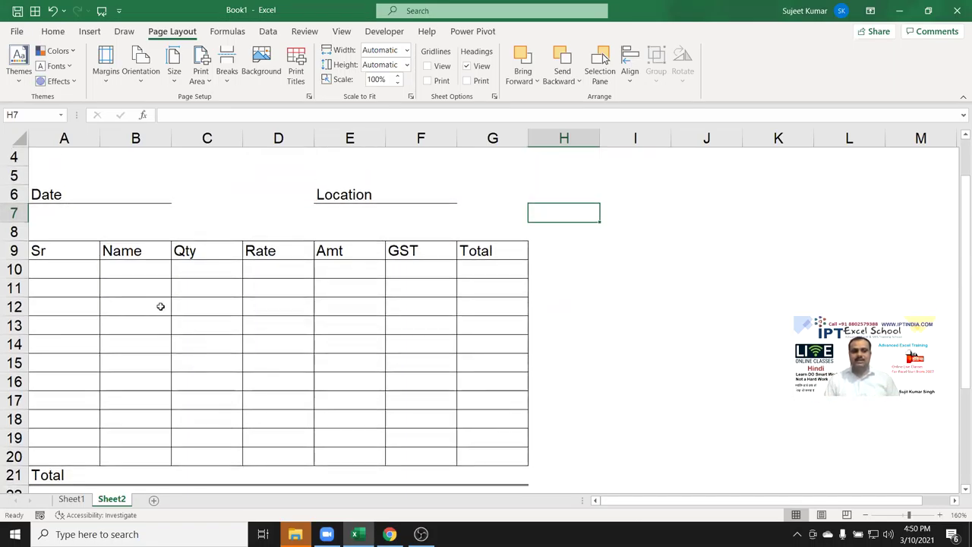
pyautogui.moveTo(72, 272)
pyautogui.mouseDown()
pyautogui.moveTo(460, 399)
pyautogui.moveTo(503, 451)
pyautogui.moveTo(506, 434)
pyautogui.mouseUp()
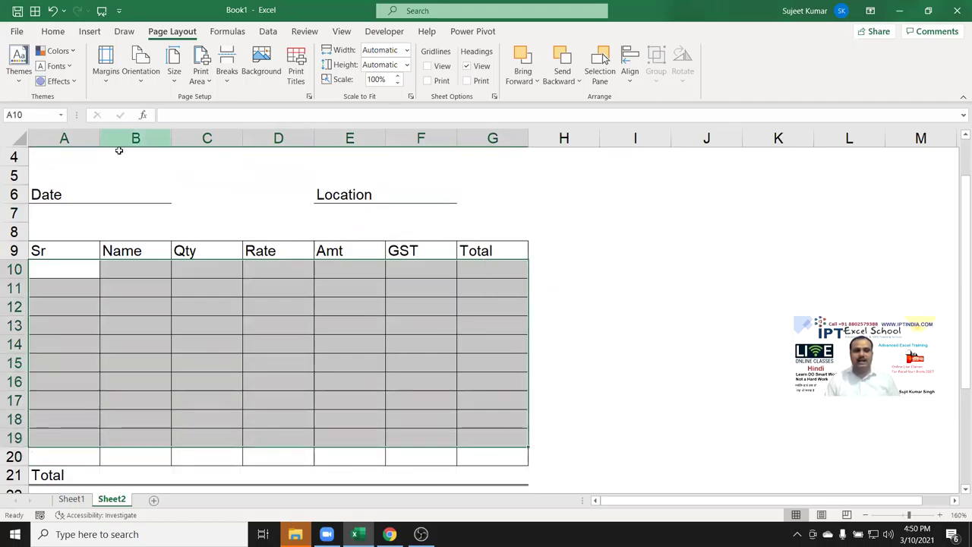
pyautogui.click(107, 191)
pyautogui.click(395, 196)
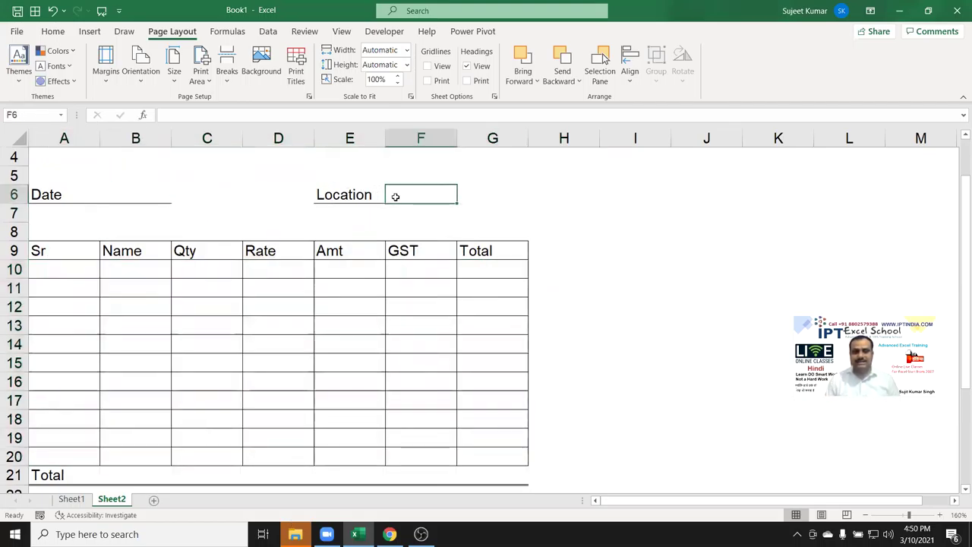
pyautogui.scroll(-3, 192, 344)
pyautogui.scroll(4, 404, 416)
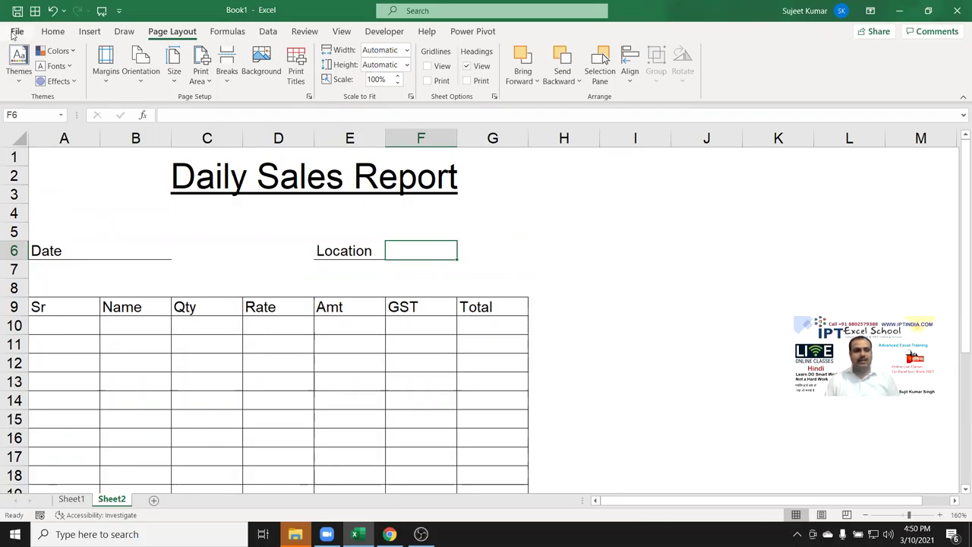
# Through Save As, store Book1 on the Desktop with the Excel Template file type.
pyautogui.click(16, 32)
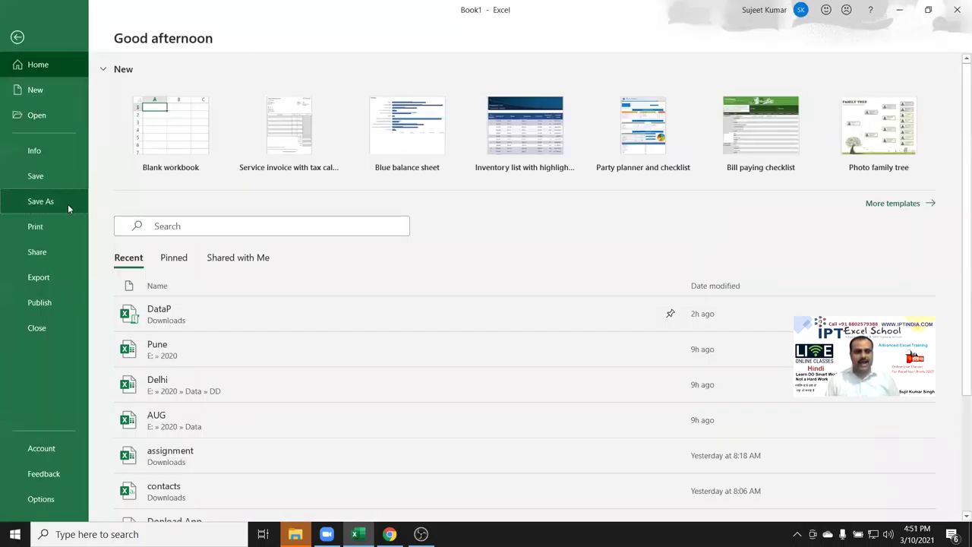
pyautogui.click(67, 204)
pyautogui.click(162, 262)
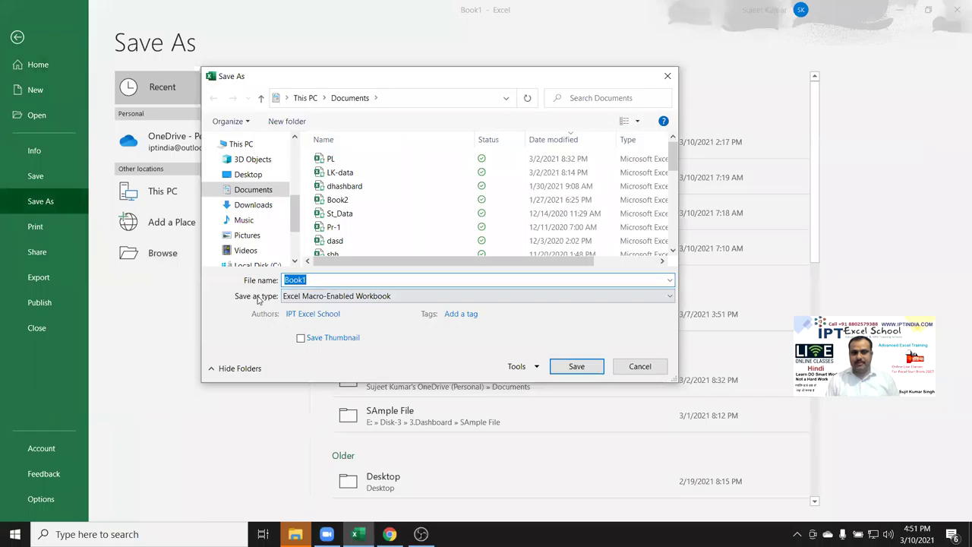
pyautogui.click(319, 297)
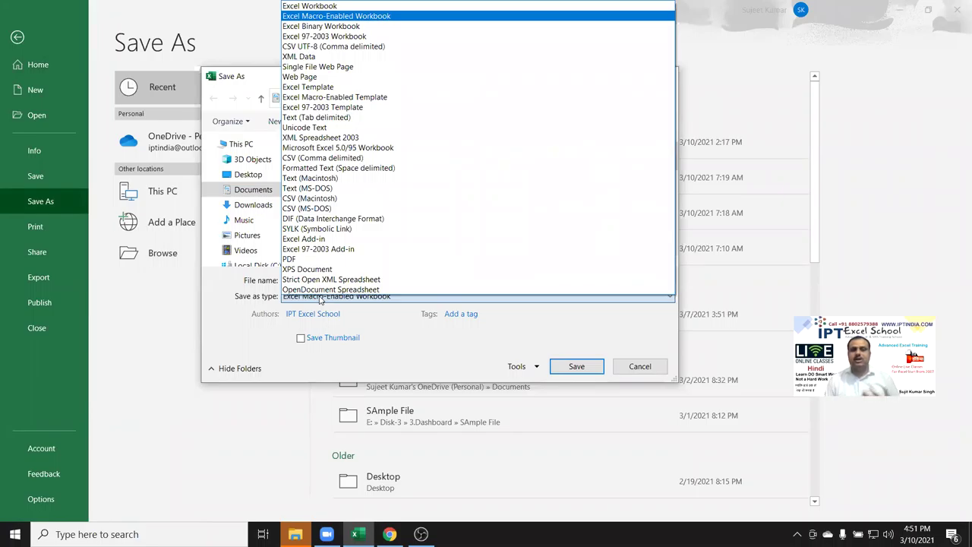
pyautogui.click(299, 88)
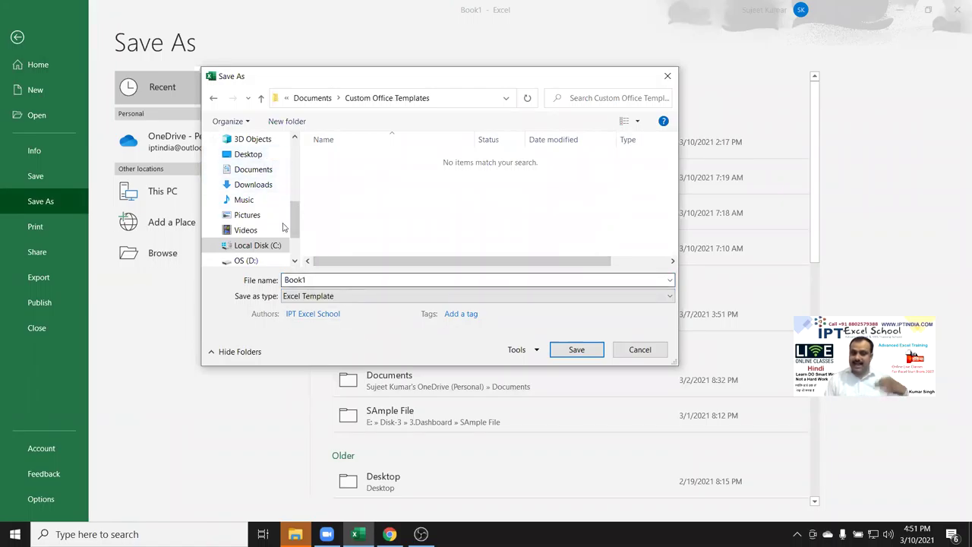
pyautogui.click(259, 155)
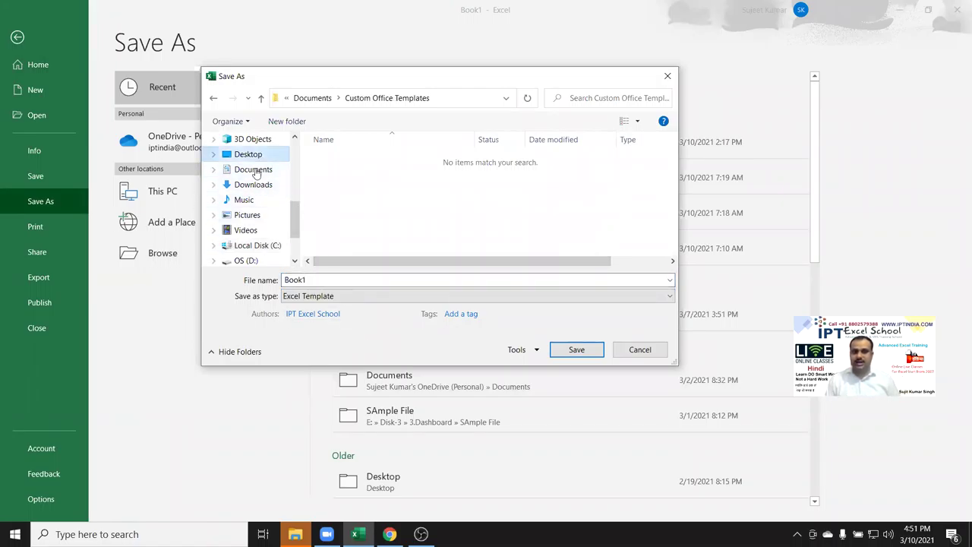
pyautogui.click(568, 351)
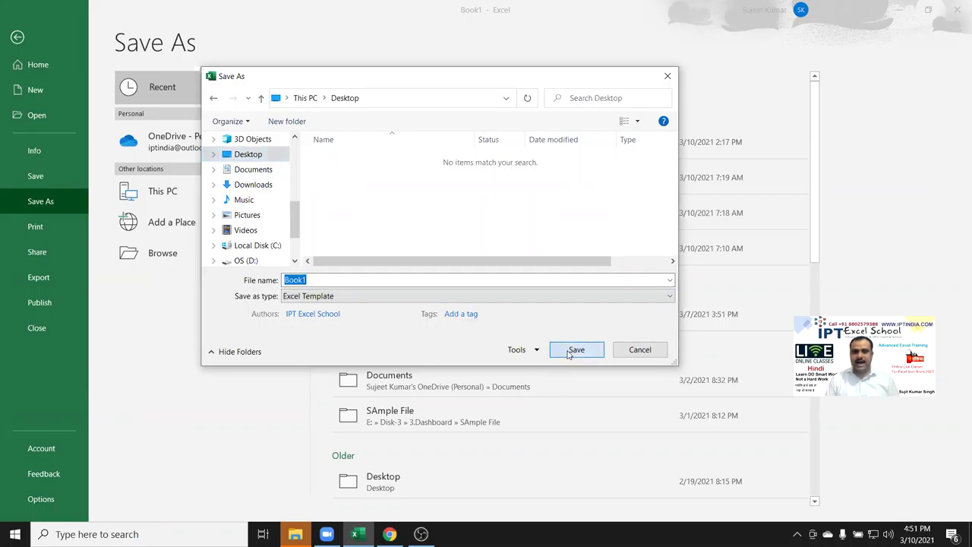
pyautogui.click(577, 351)
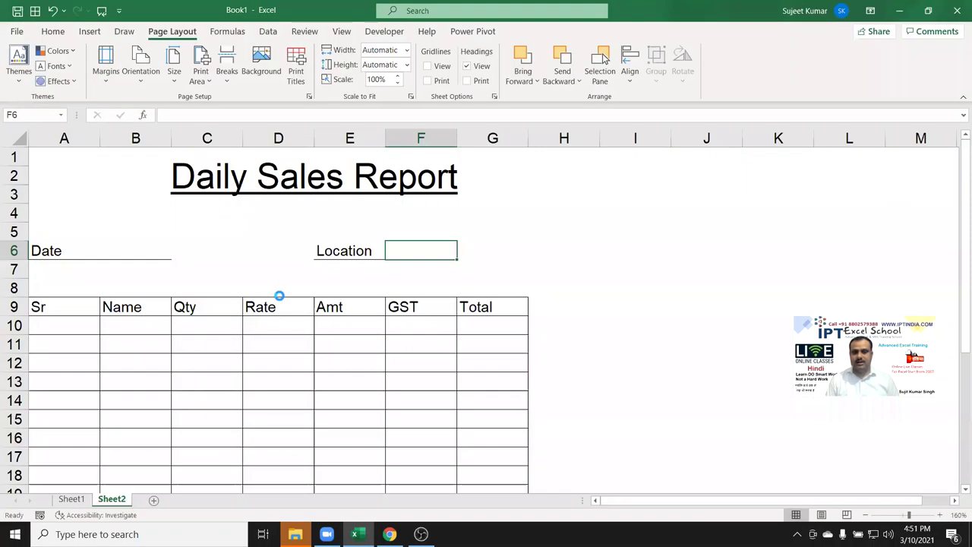
# Close Excel, rename the desktop file Book1 to Sale, drag it to the top, and open it.
pyautogui.click(956, 10)
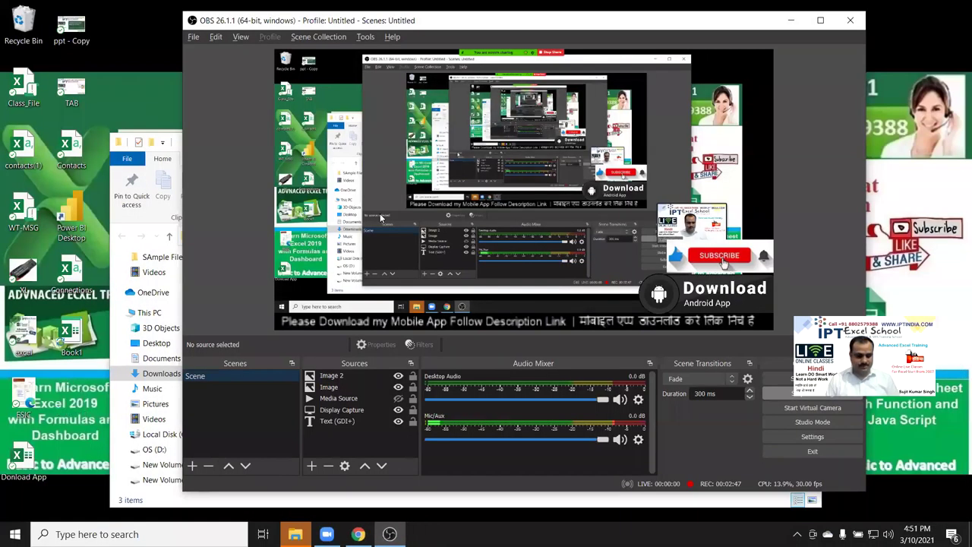
pyautogui.press('super+d')
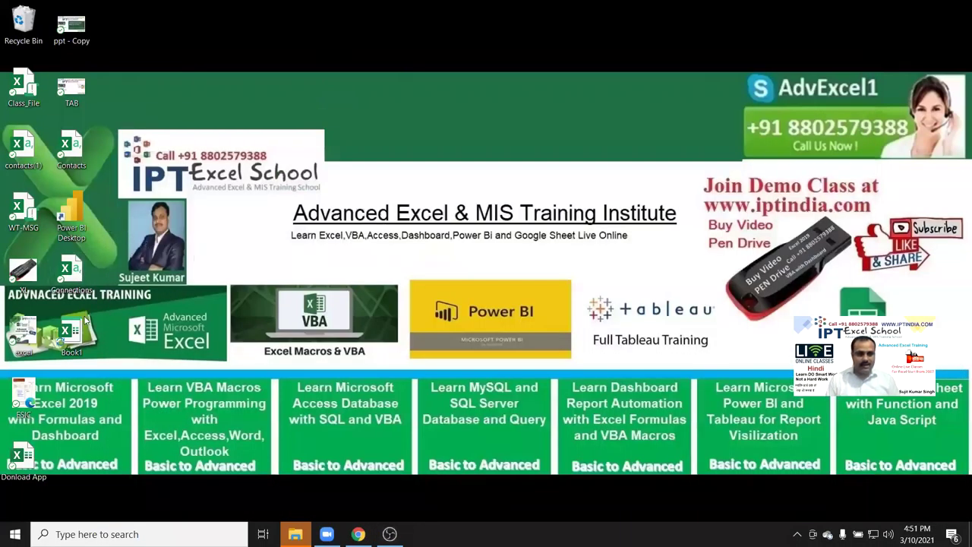
pyautogui.click(75, 343)
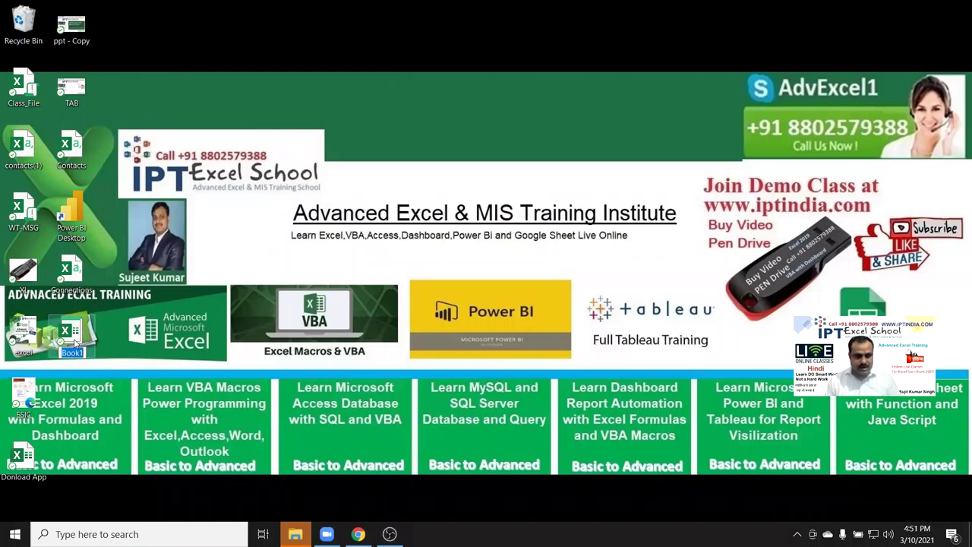
pyautogui.write('Sale')
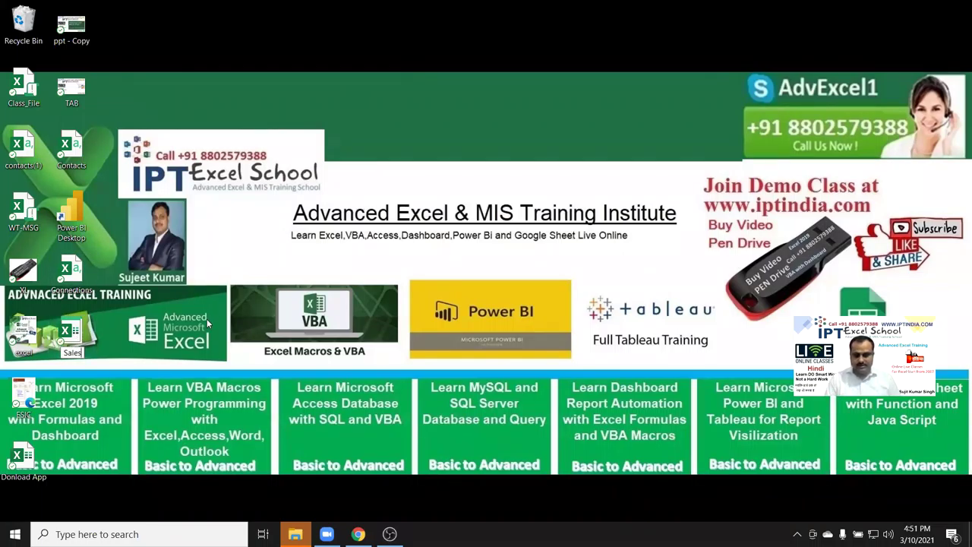
pyautogui.press('Return')
pyautogui.moveTo(76, 335); pyautogui.dragTo(321, 101)
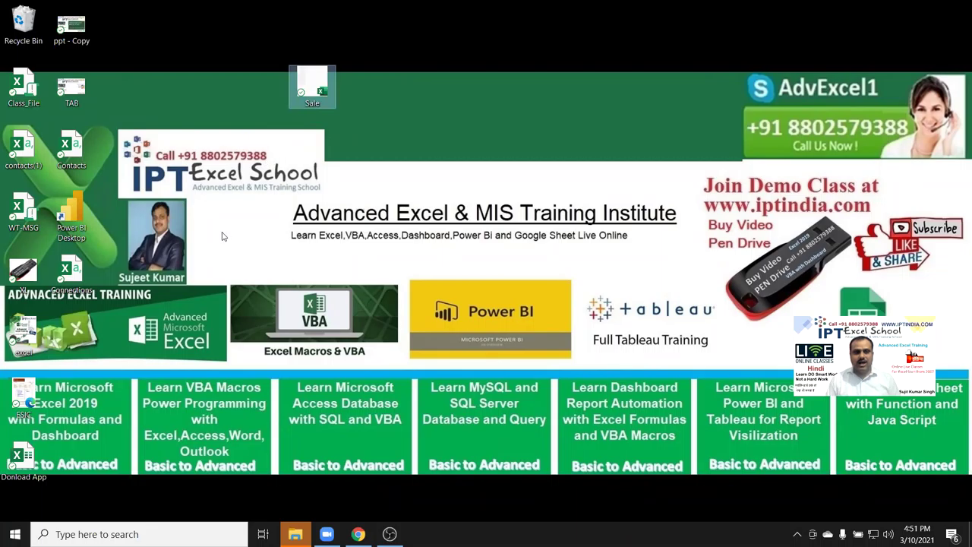
pyautogui.doubleClick(318, 90)
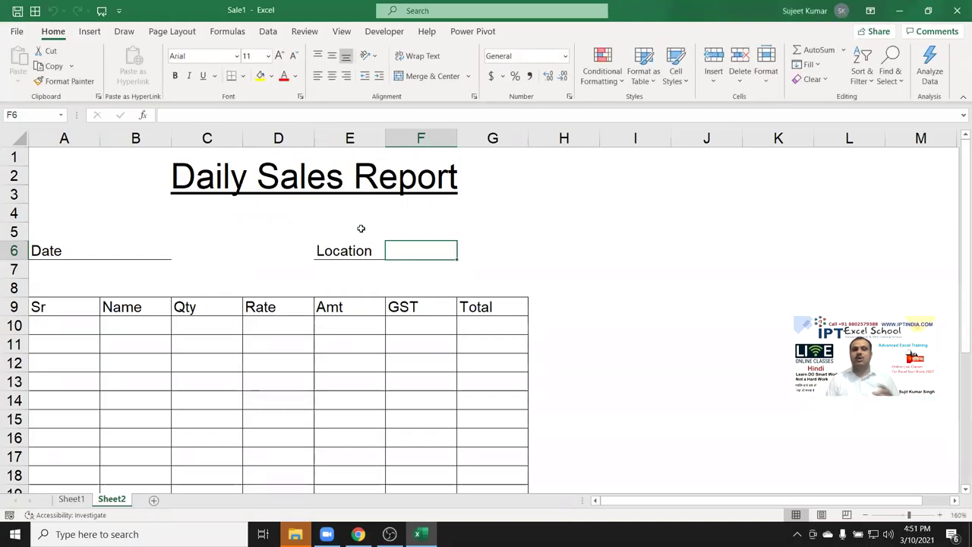
# Enter 12 and 36 in B11 and C11, then close Excel without saving.
pyautogui.scroll(-4, 358, 284)
pyautogui.scroll(3, 363, 282)
pyautogui.moveTo(82, 266); pyautogui.dragTo(433, 362)
pyautogui.click(145, 291)
pyautogui.press('Tab')
pyautogui.write('3')
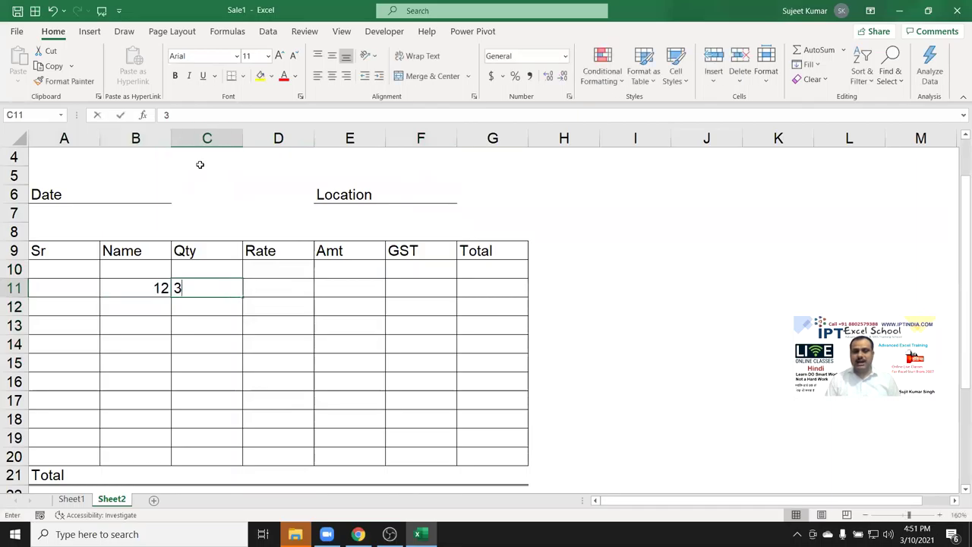
pyautogui.write('6')
pyautogui.press('Tab')
pyautogui.hotkey('ctrl', 's')
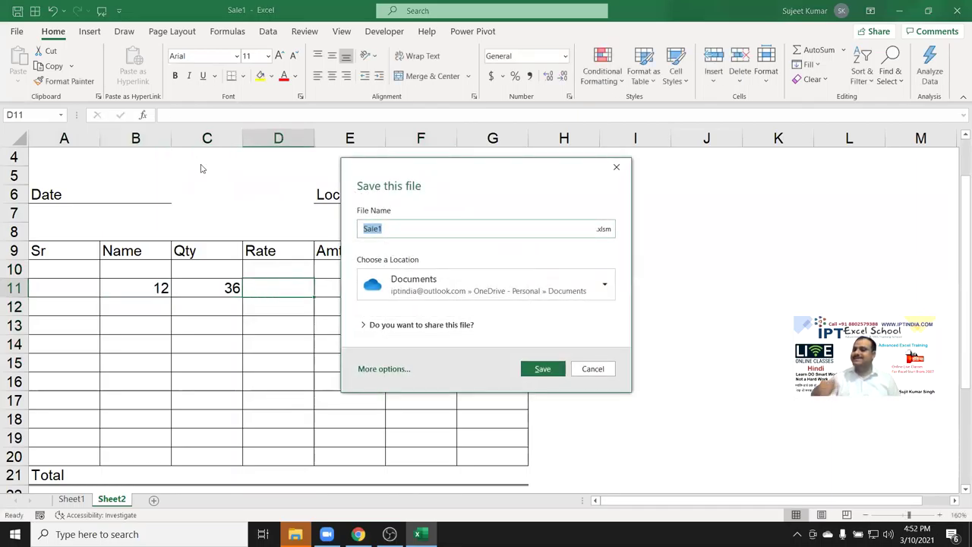
pyautogui.press('Escape')
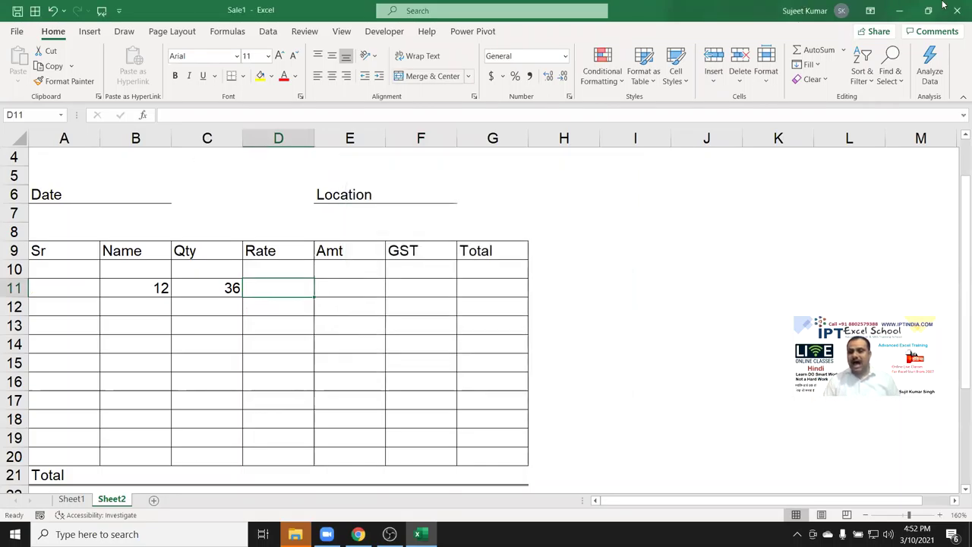
pyautogui.click(946, 20)
# Reopen the Sale file and clear the 12 and 36 entries from the table.
pyautogui.moveTo(419, 196); pyautogui.dragTo(219, 30)
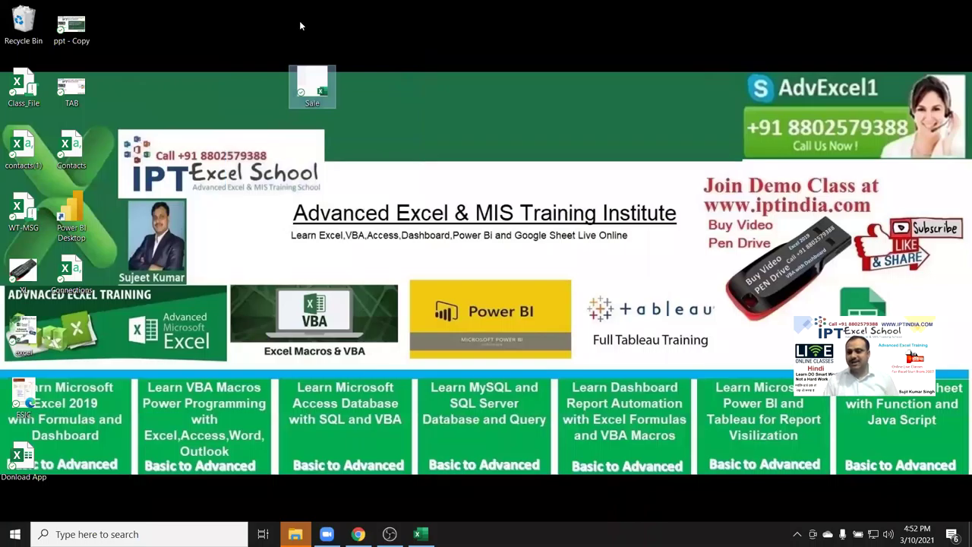
pyautogui.press('Return')
pyautogui.moveTo(468, 305); pyautogui.dragTo(155, 286)
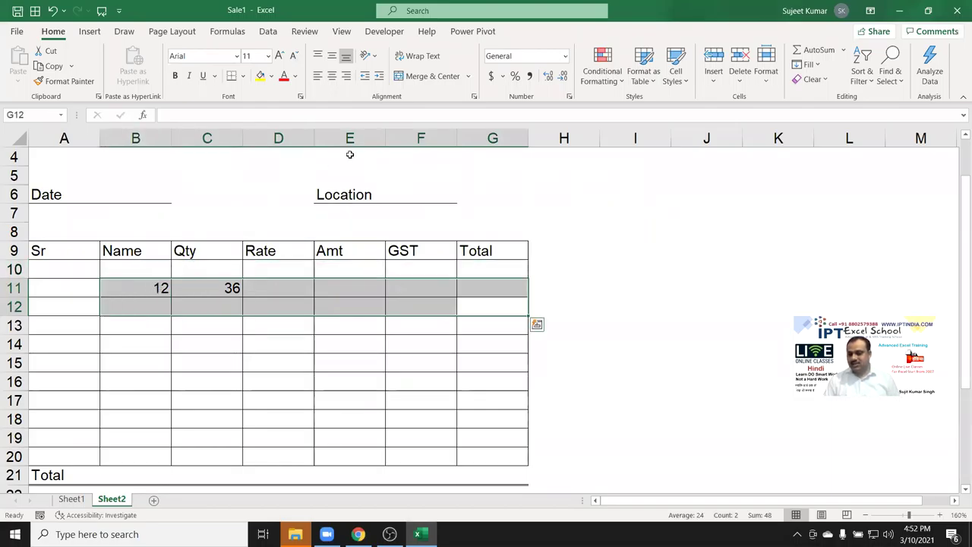
pyautogui.press('Delete')
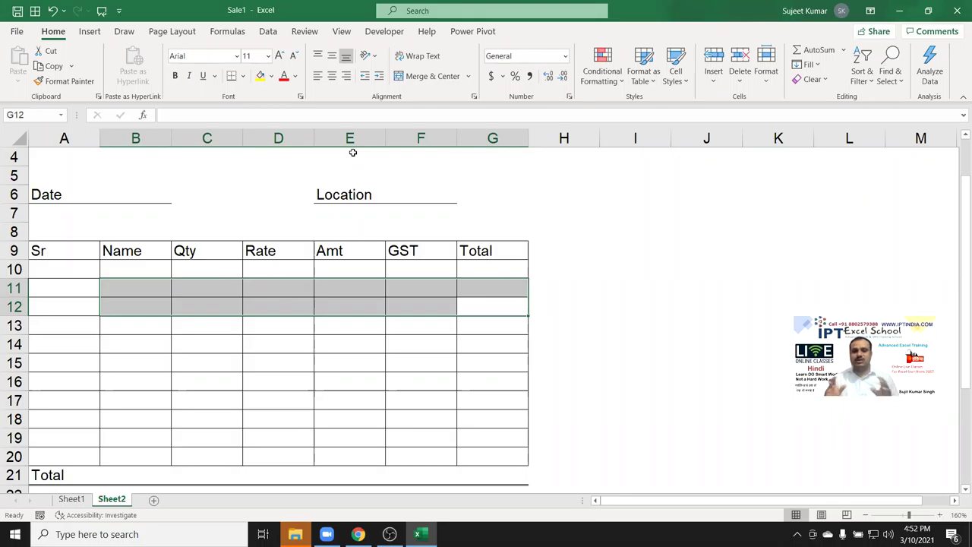
pyautogui.scroll(1, 353, 153)
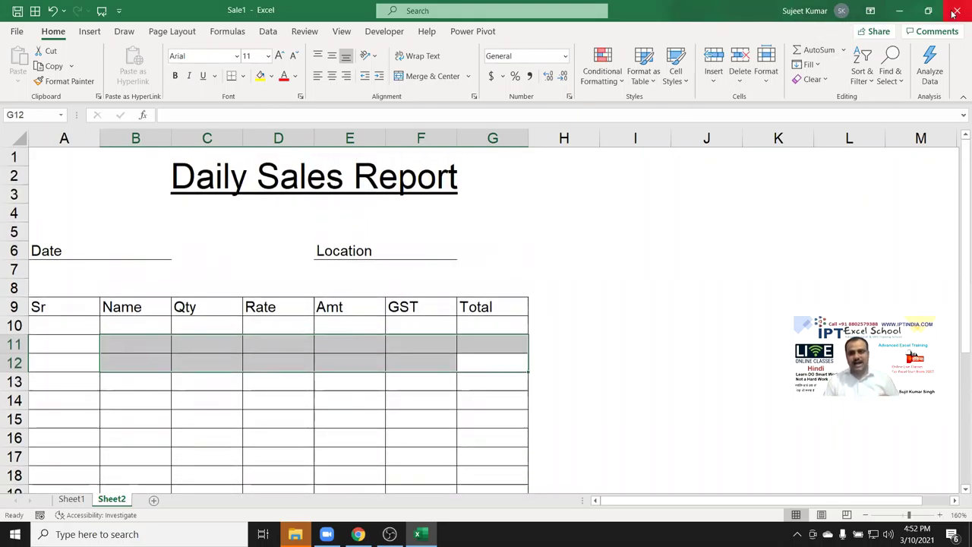
pyautogui.click(287, 397)
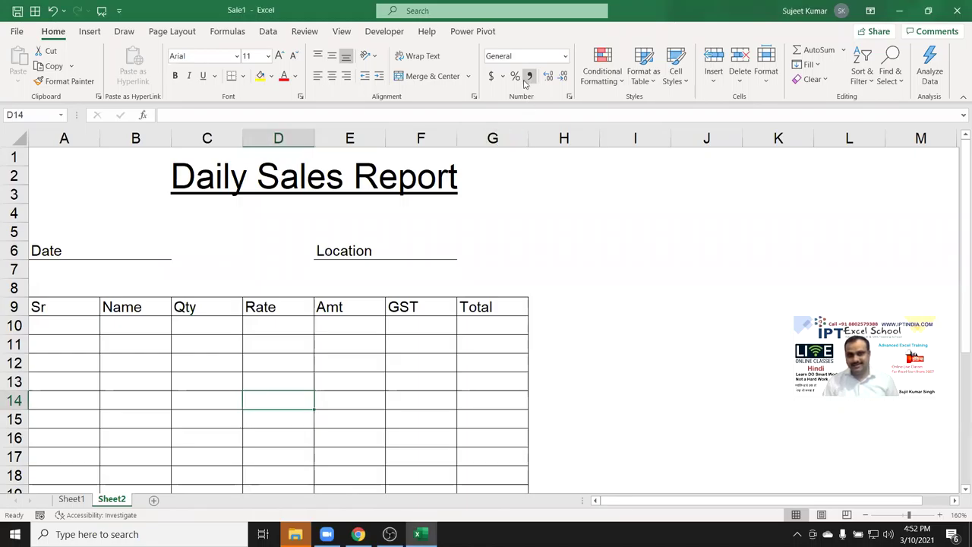
# Close Sale1 from cell G4, choosing Don't Save to discard the changes.
pyautogui.click(465, 208)
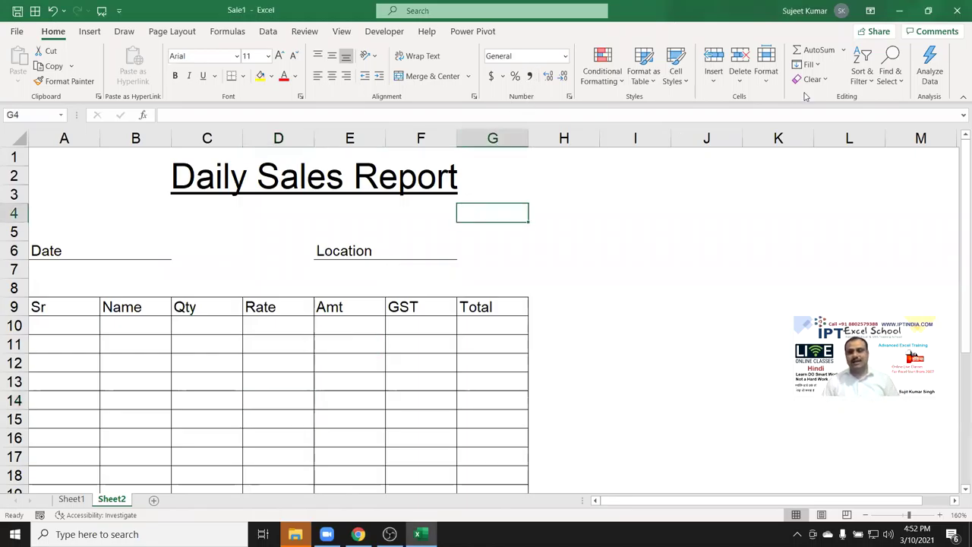
pyautogui.click(957, 11)
pyautogui.click(553, 337)
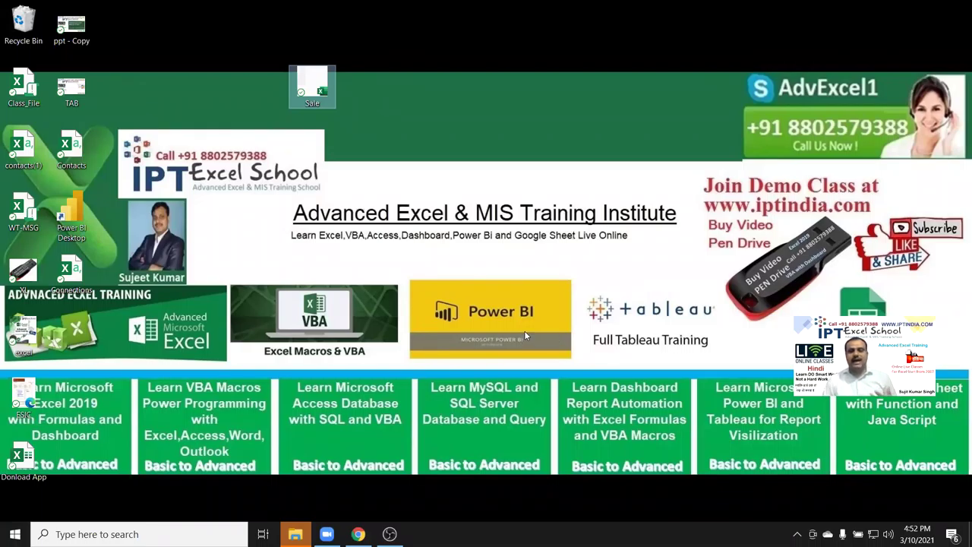
pyautogui.click(436, 265)
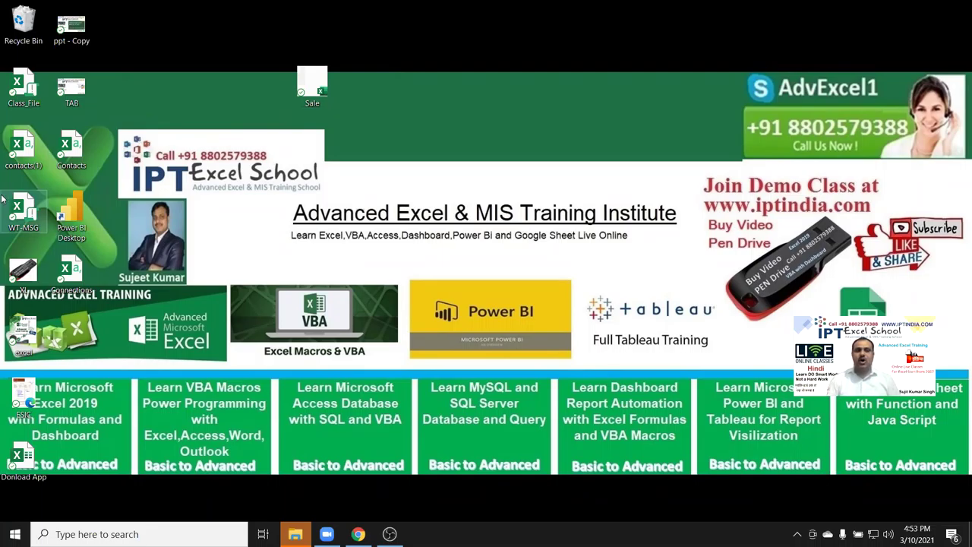
pyautogui.moveTo(2, 199)
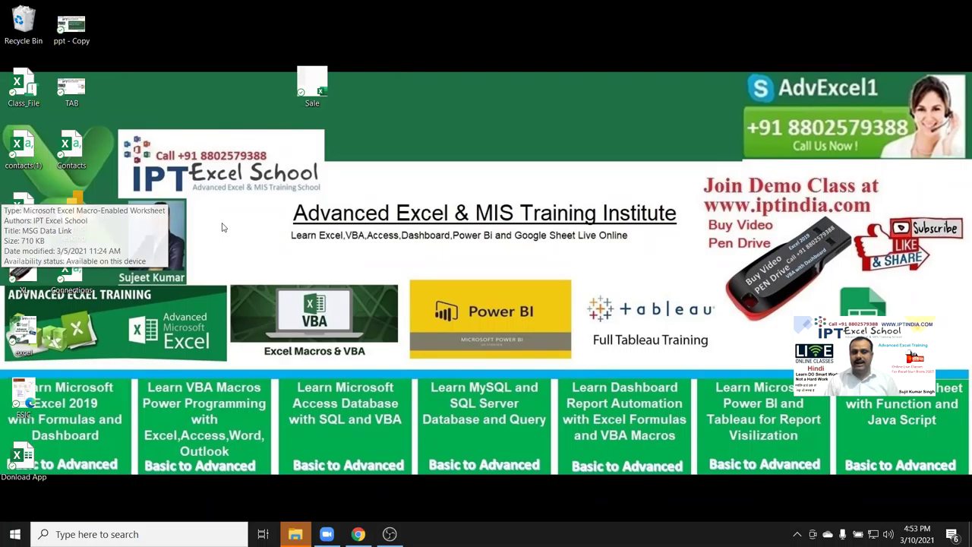
pyautogui.moveTo(46, 222)
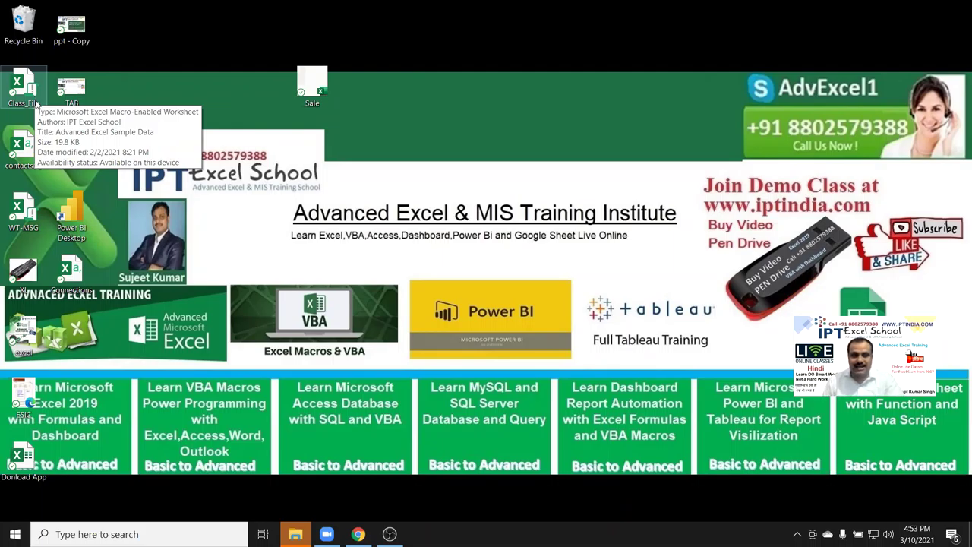
pyautogui.click(31, 91)
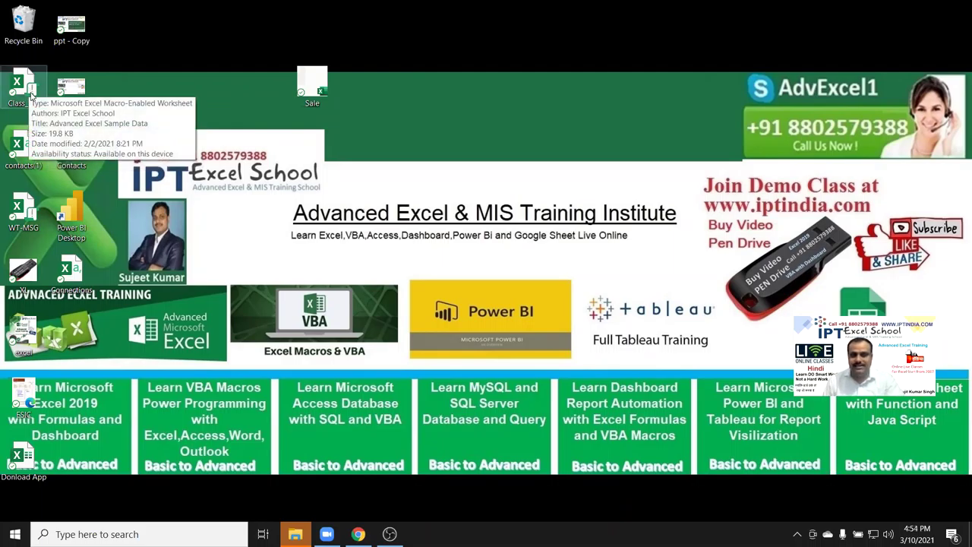
pyautogui.doubleClick(27, 85)
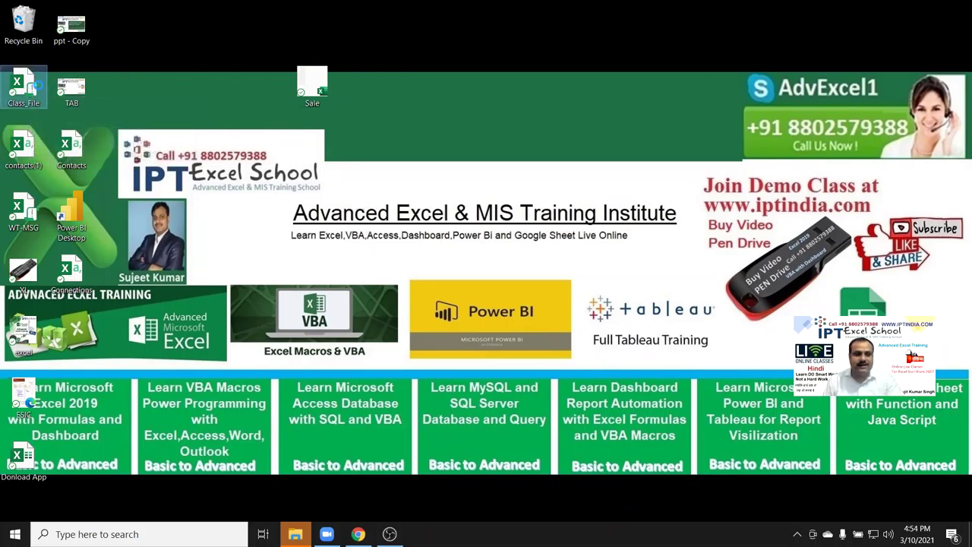
# Open Class_File's Properties on the Details tab, centred on screen.
pyautogui.rightClick(27, 87)
pyautogui.click(129, 416)
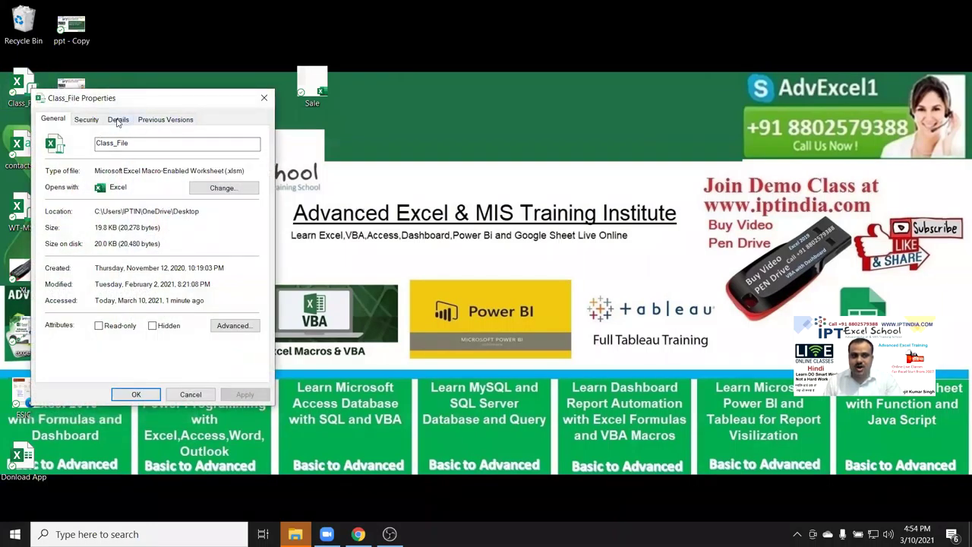
pyautogui.click(119, 119)
pyautogui.moveTo(147, 104); pyautogui.dragTo(389, 77)
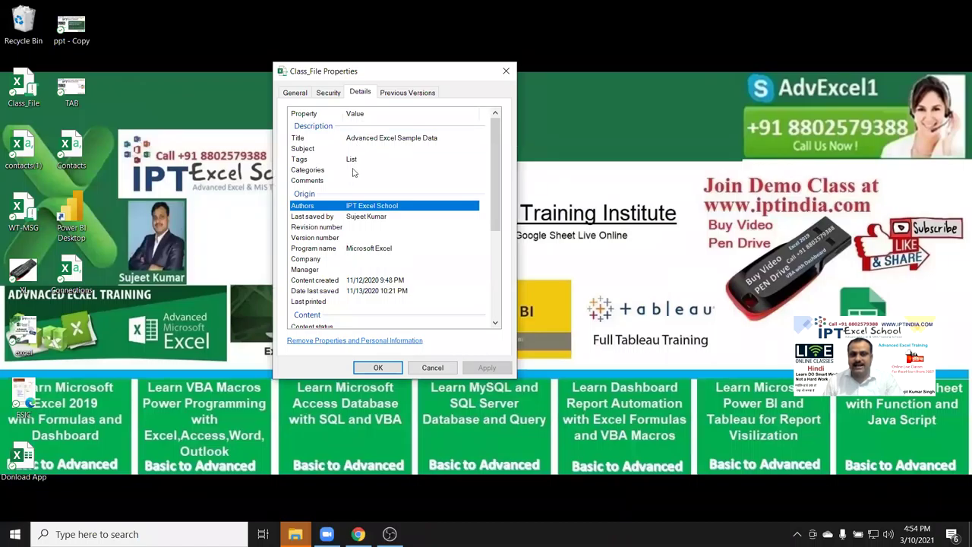
# Inspect the Categories and Tags fields, then bring the Zoom recordings Explorer window forward.
pyautogui.click(388, 170)
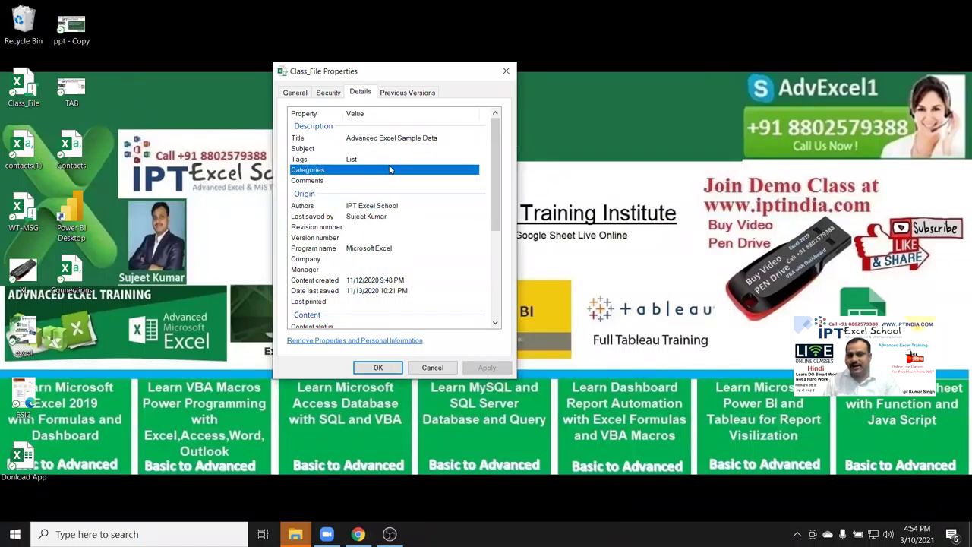
pyautogui.click(387, 160)
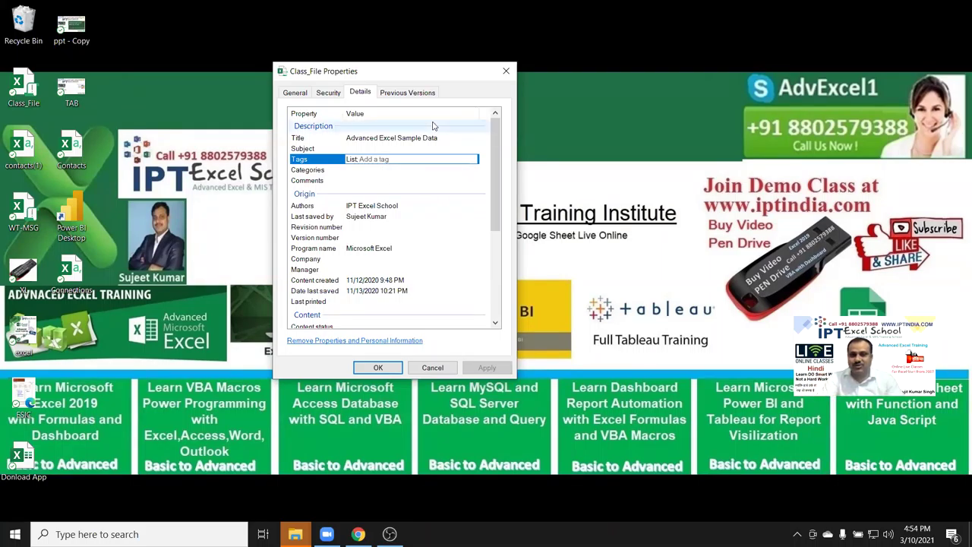
pyautogui.click(378, 366)
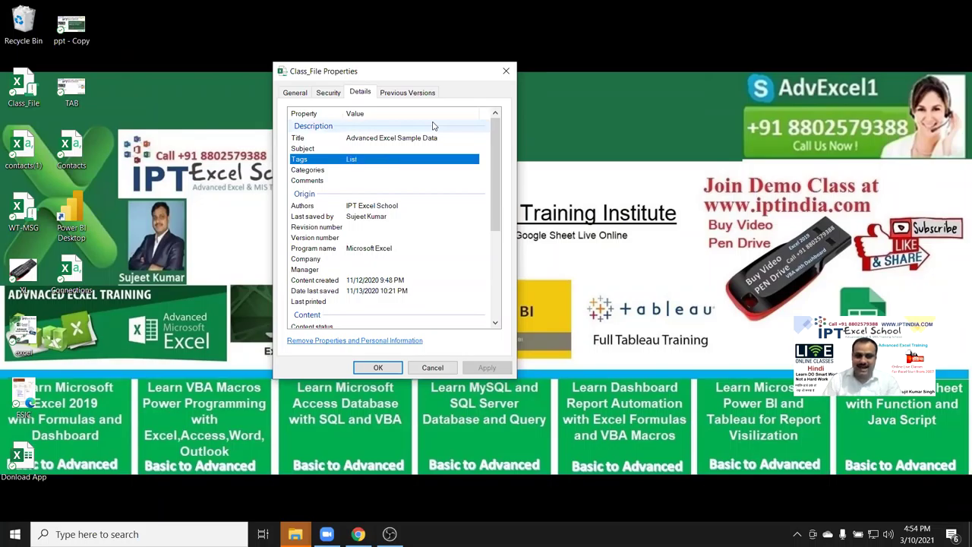
pyautogui.click(304, 533)
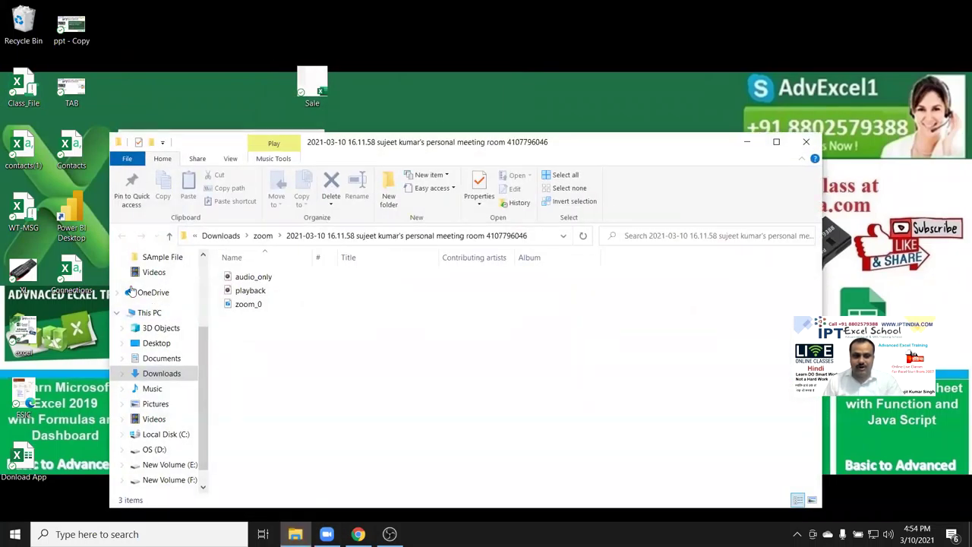
# Maximize the Desktop folder and search it for 'list'.
pyautogui.click(172, 343)
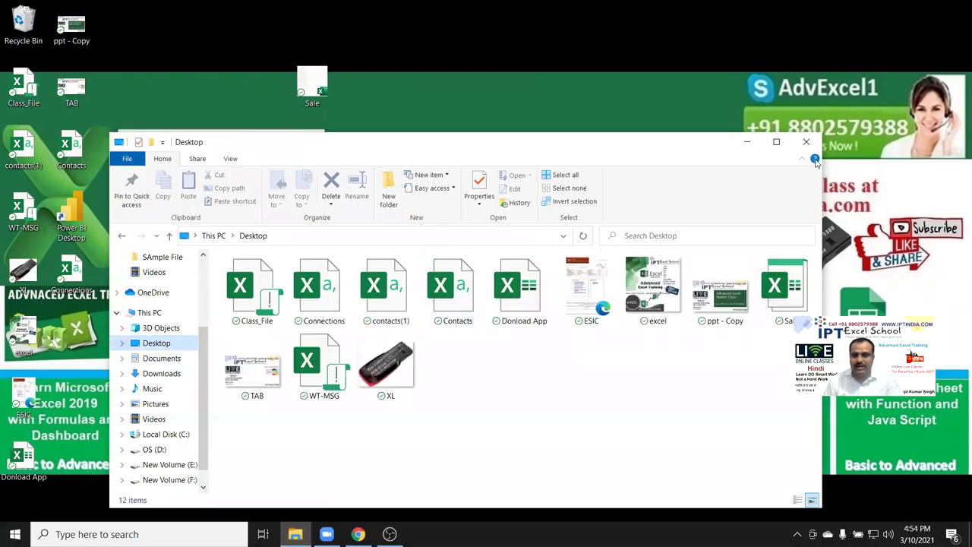
pyautogui.click(776, 142)
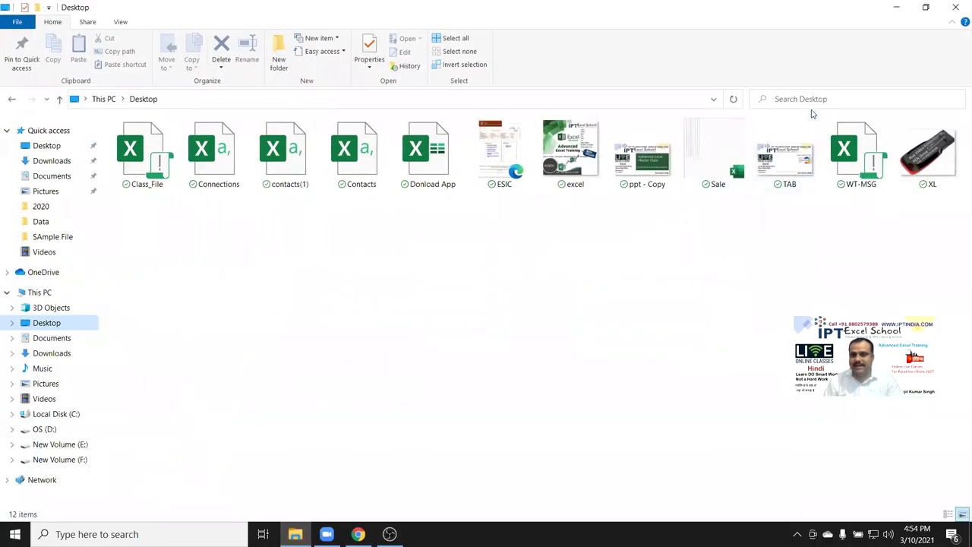
pyautogui.click(810, 101)
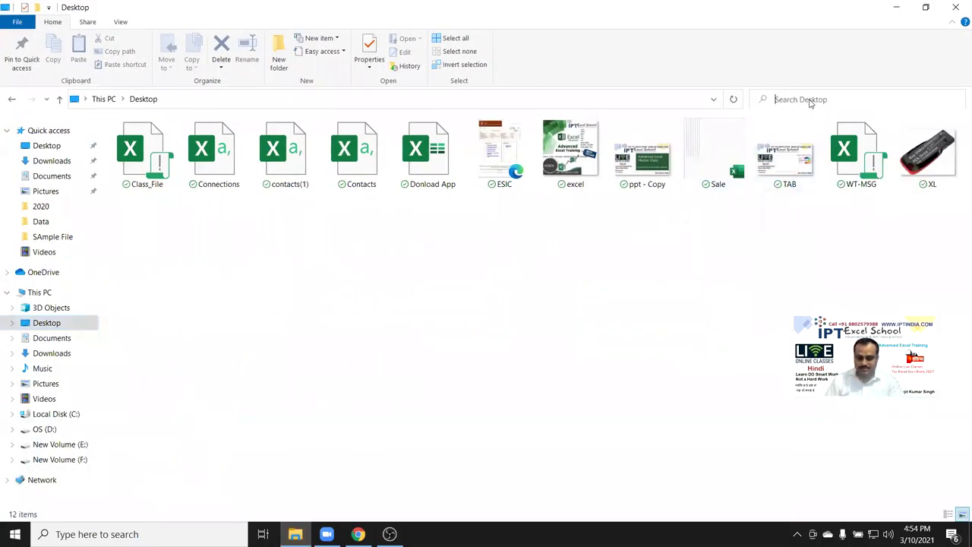
pyautogui.write('list')
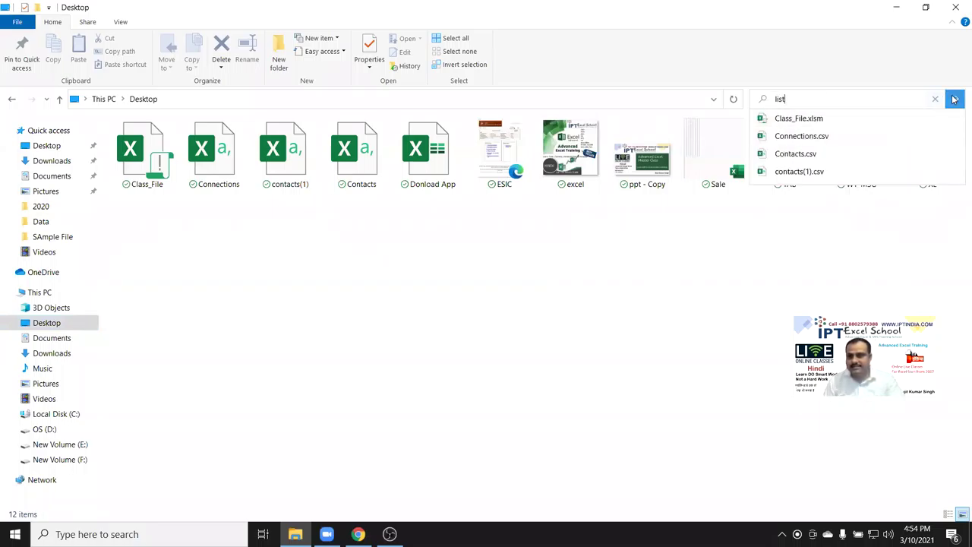
pyautogui.click(954, 99)
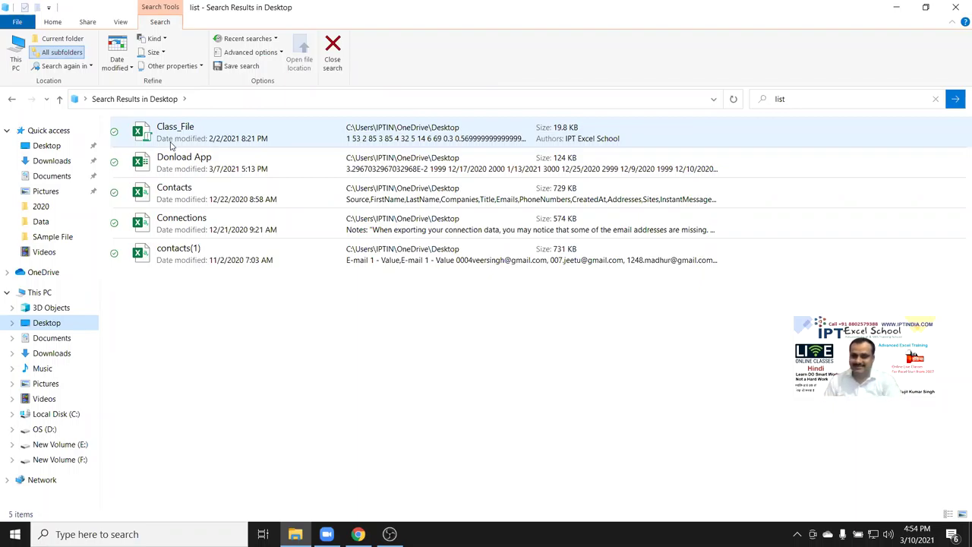
# Check Class_File's Details properties to confirm its Tags value is List.
pyautogui.click(173, 145)
pyautogui.rightClick(176, 145)
pyautogui.click(228, 486)
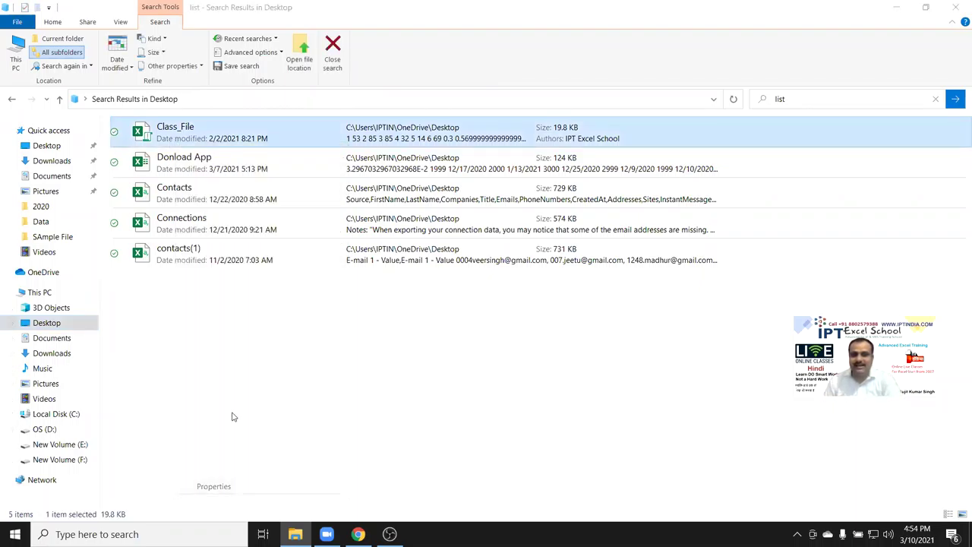
pyautogui.click(266, 174)
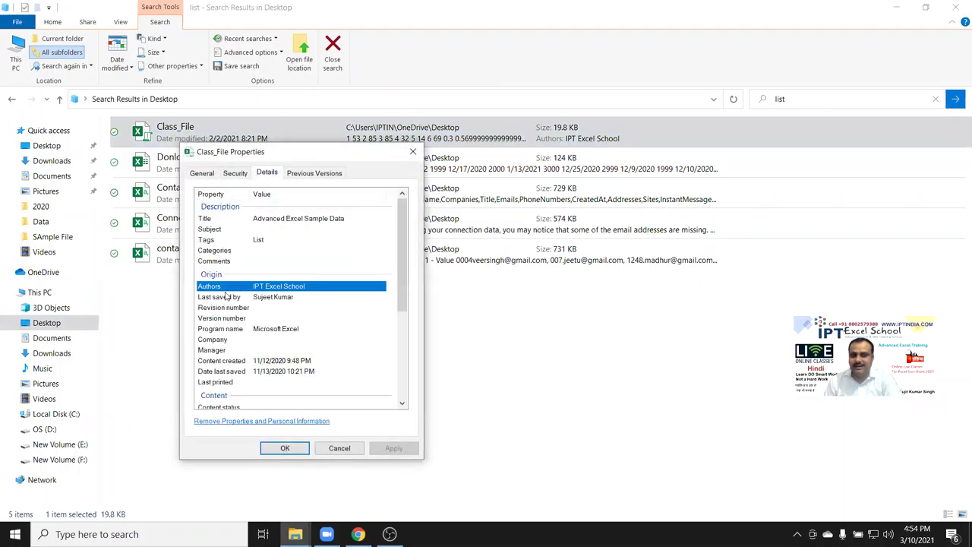
pyautogui.click(258, 240)
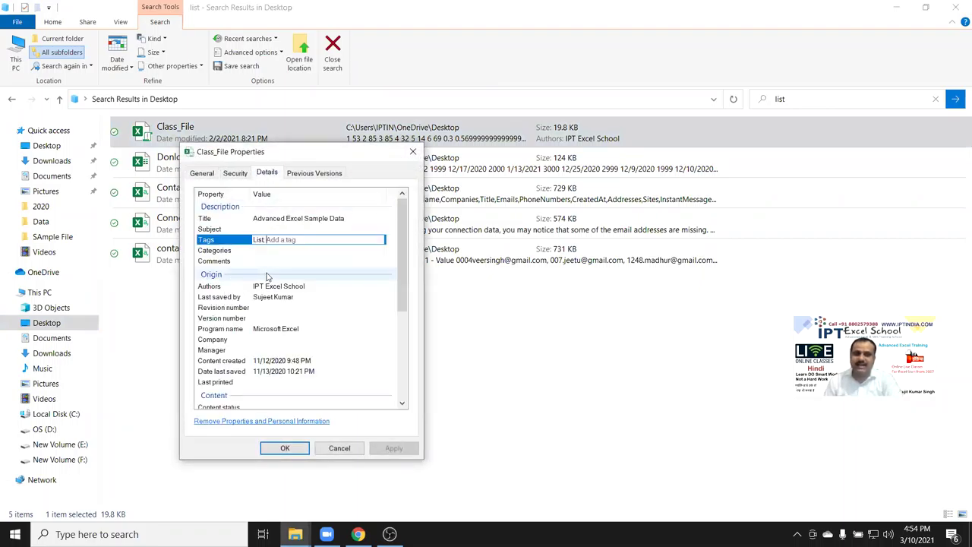
pyautogui.click(416, 152)
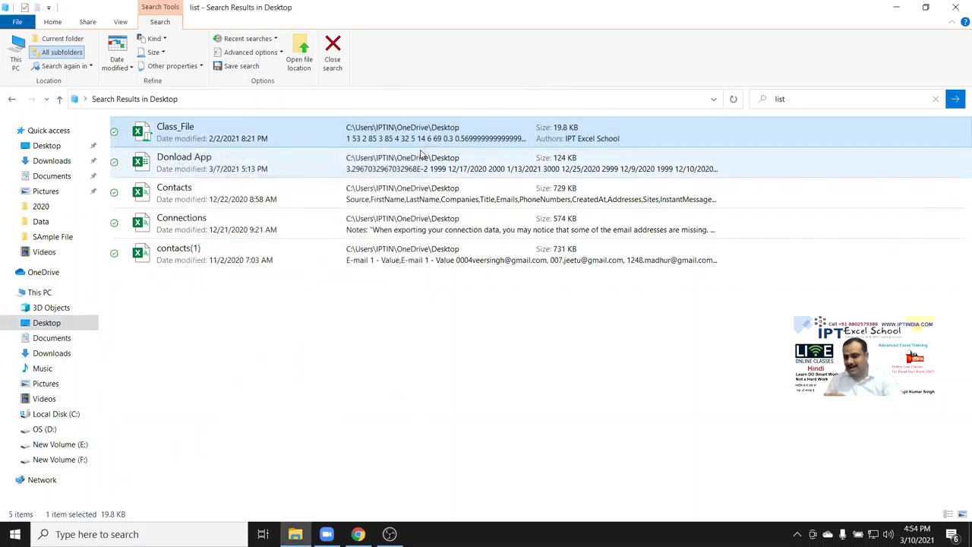
pyautogui.click(541, 341)
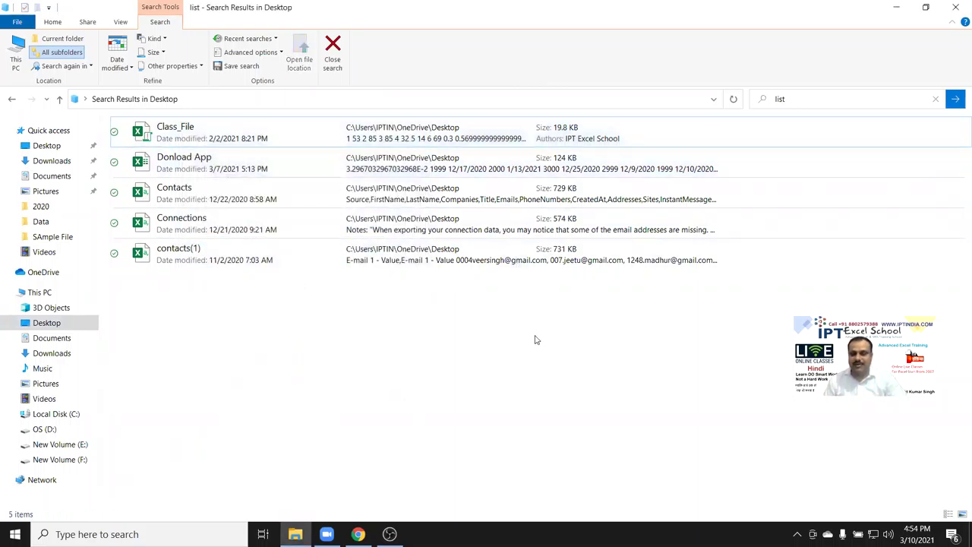
# Close File Explorer and launch Excel by searching 'excel' from the taskbar.
pyautogui.click(957, 9)
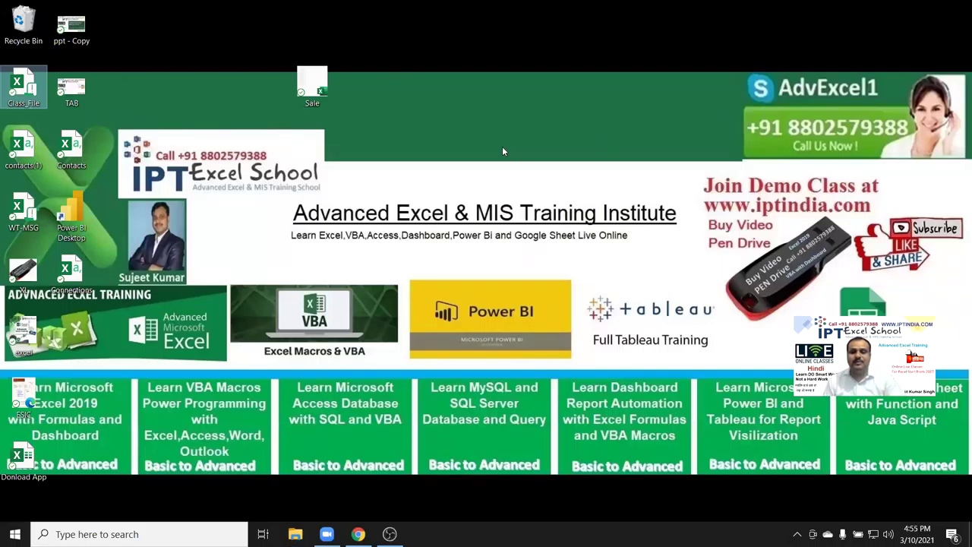
pyautogui.click(555, 196)
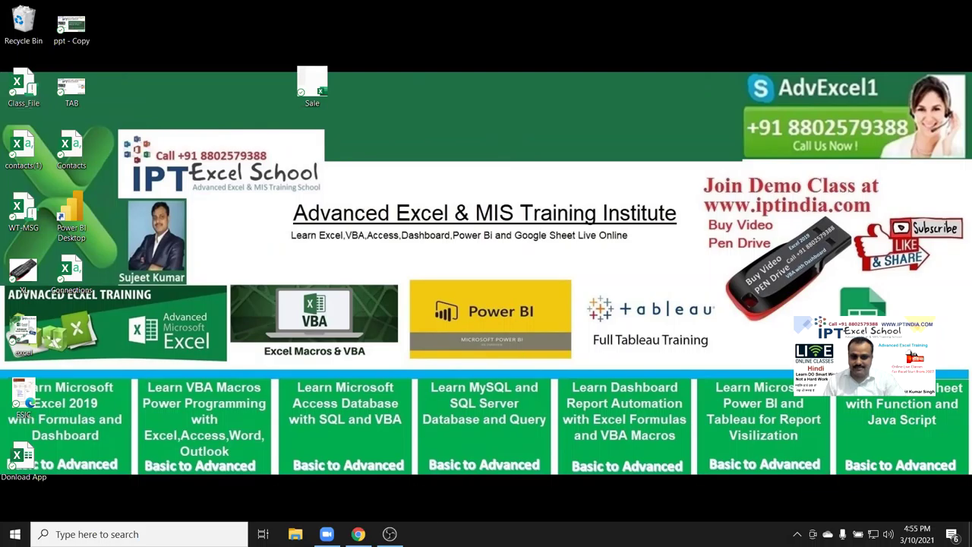
pyautogui.click(139, 534)
pyautogui.write('ex')
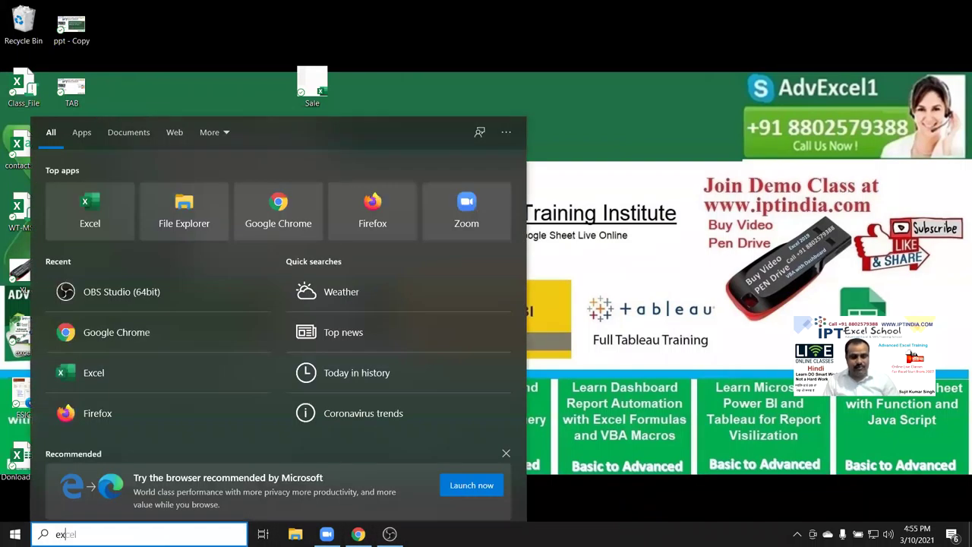
pyautogui.write('cel')
pyautogui.click(393, 226)
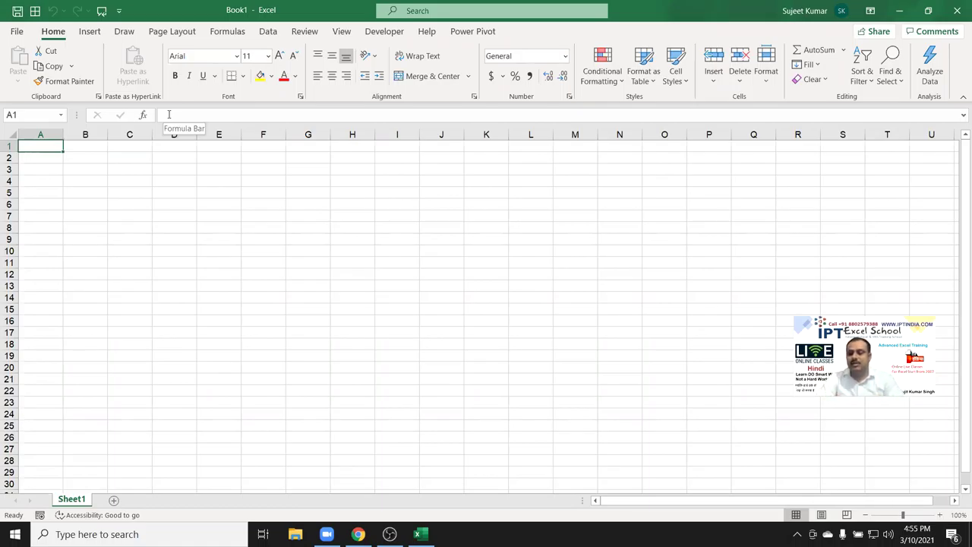
pyautogui.click(16, 31)
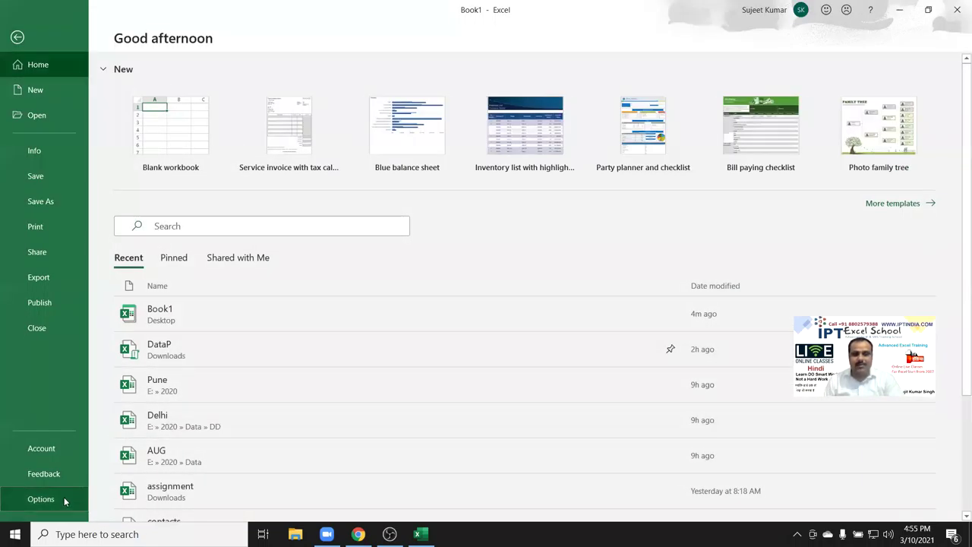
pyautogui.click(64, 496)
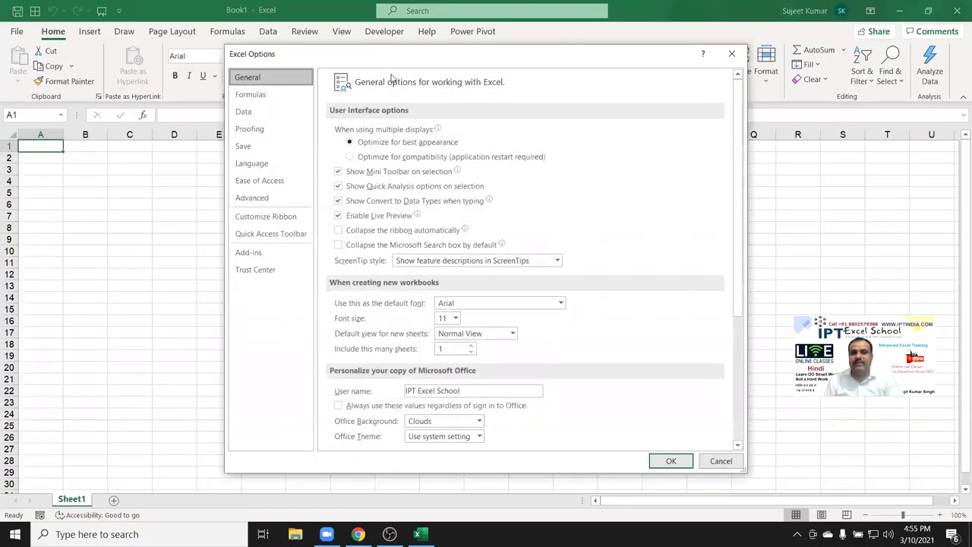
pyautogui.moveTo(400, 62); pyautogui.dragTo(398, 64)
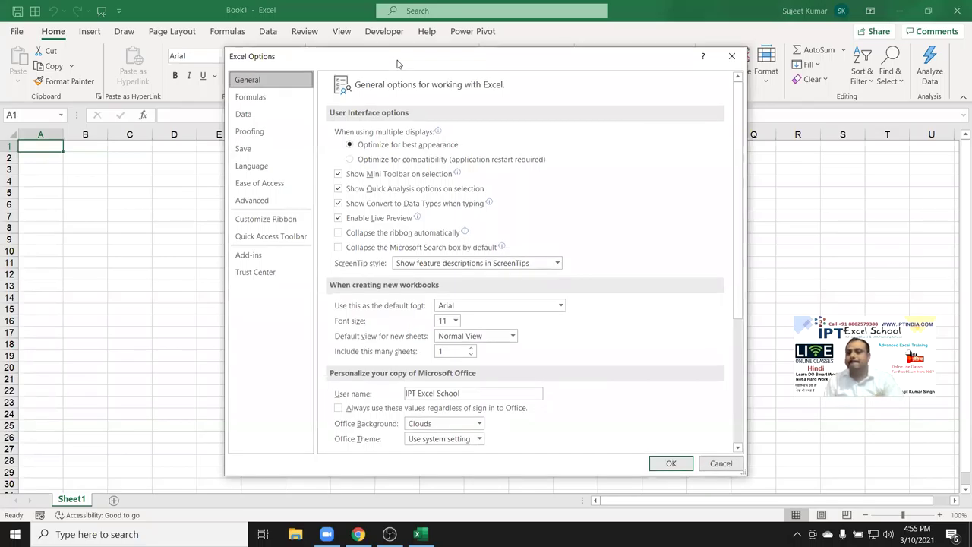
pyautogui.moveTo(397, 64); pyautogui.dragTo(422, 90)
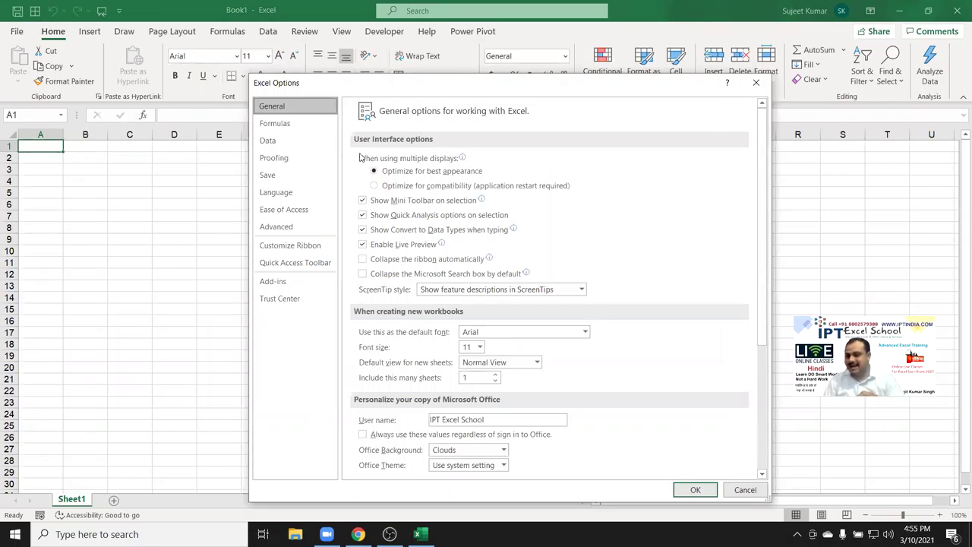
pyautogui.click(756, 82)
pyautogui.moveTo(78, 156); pyautogui.dragTo(552, 314)
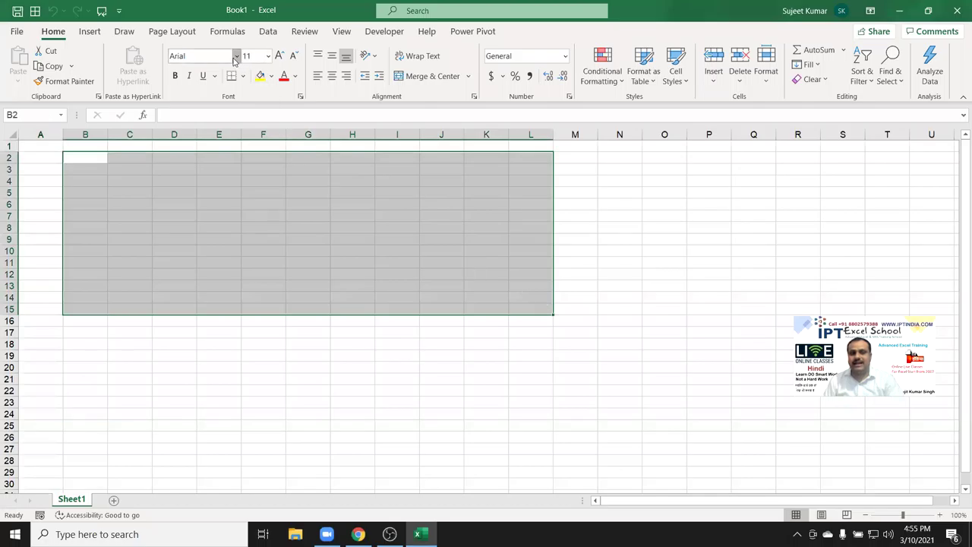
pyautogui.hotkey('alt', 'h')
pyautogui.press('f')
pyautogui.press('f')
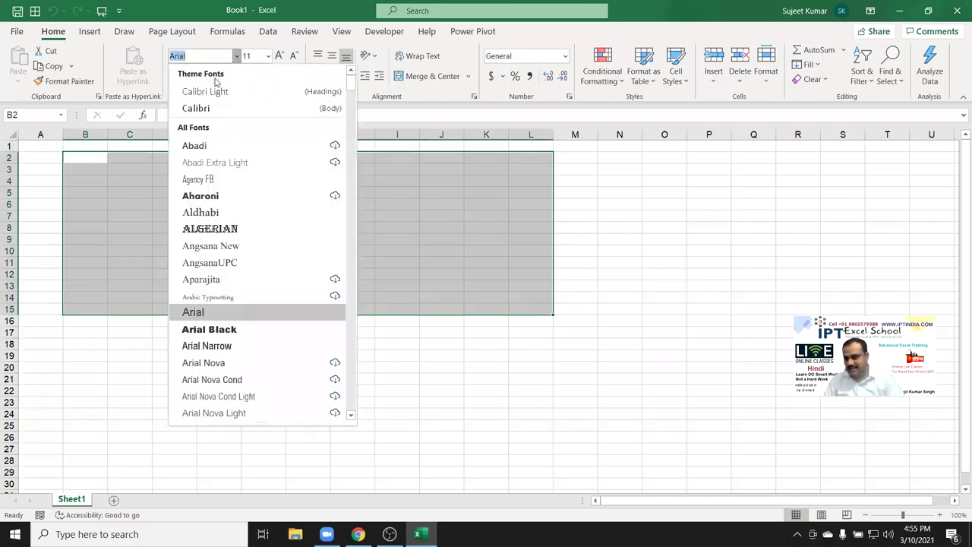
pyautogui.press('Escape')
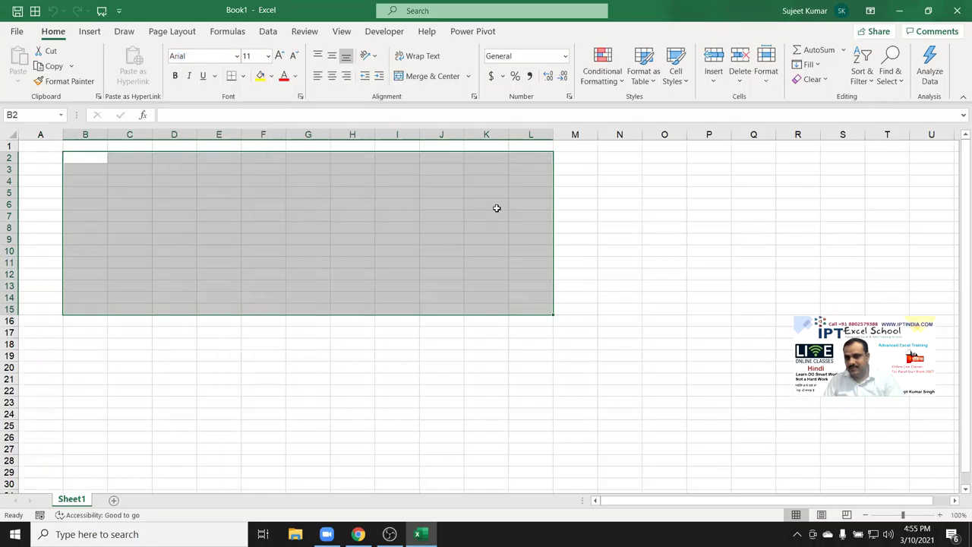
pyautogui.click(104, 145)
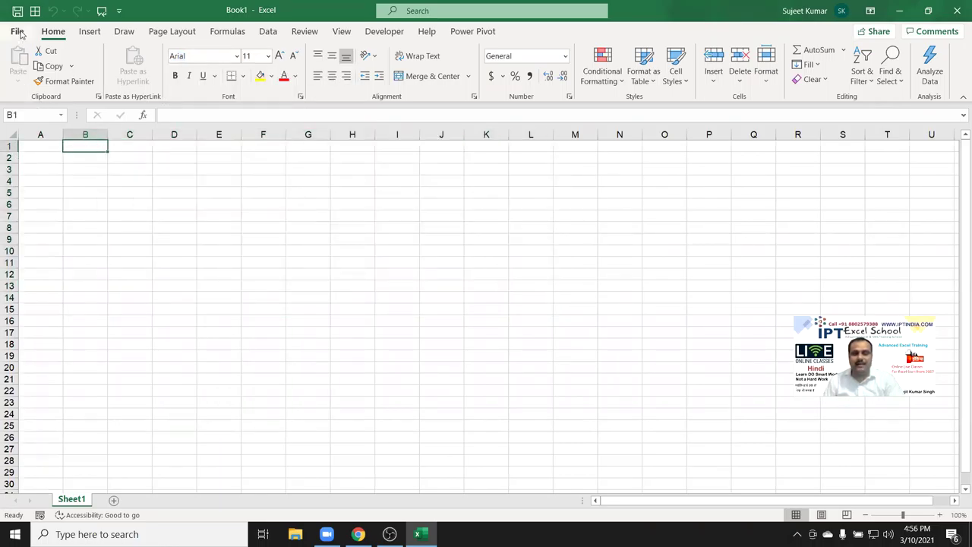
# Review the General options: Arial default font, size 11 and the sheet count.
pyautogui.click(19, 34)
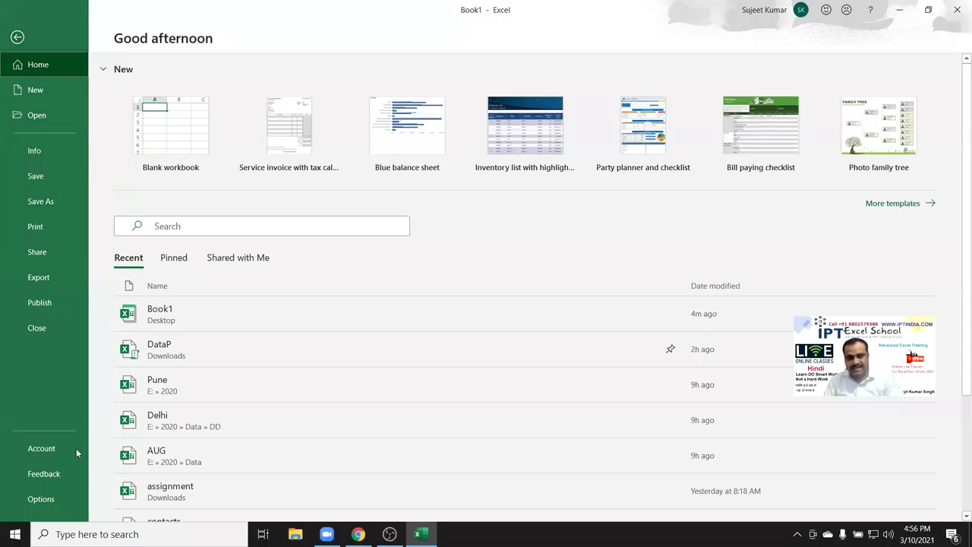
pyautogui.click(58, 500)
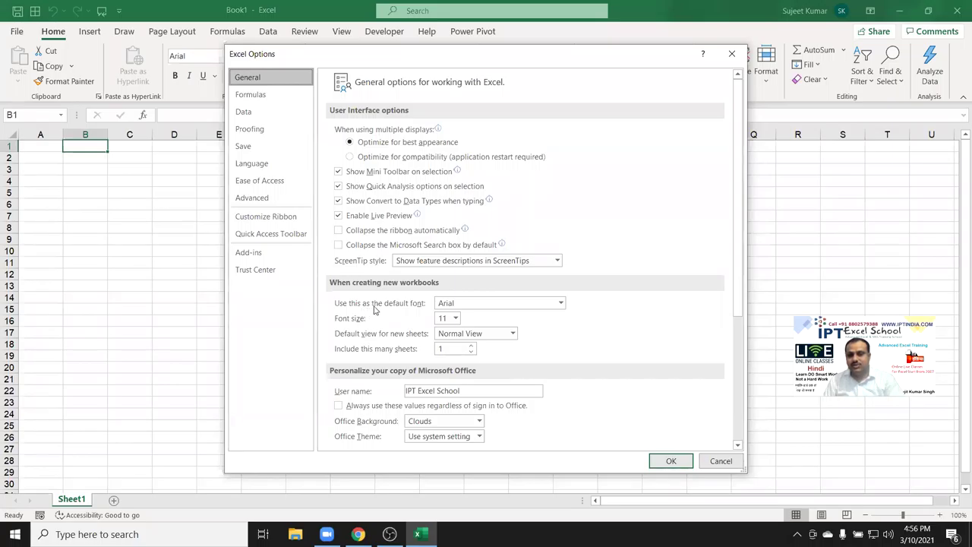
pyautogui.click(561, 303)
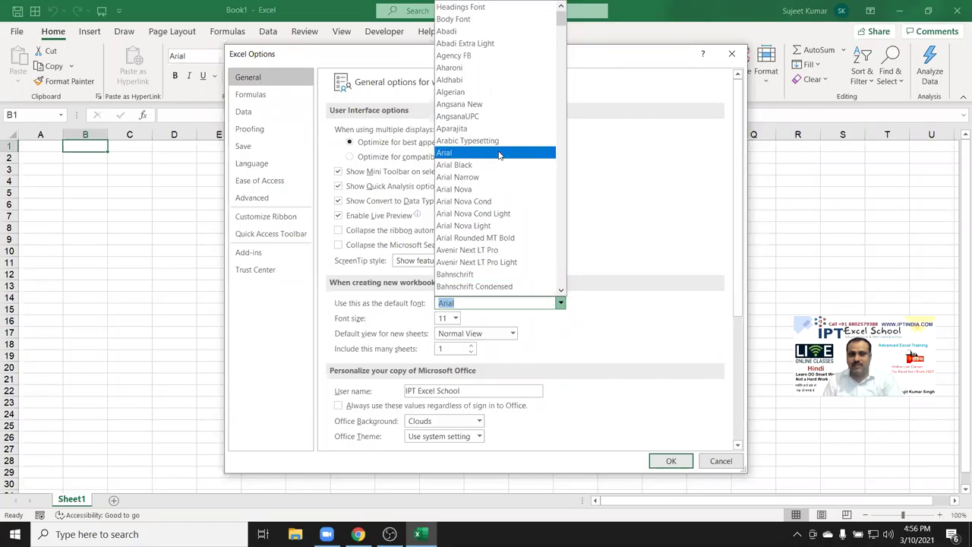
pyautogui.click(256, 342)
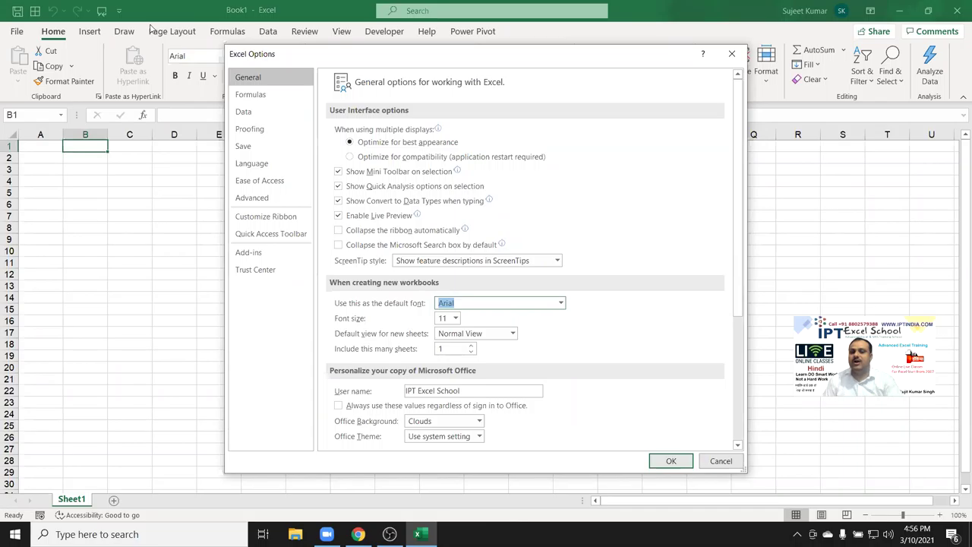
pyautogui.click(442, 320)
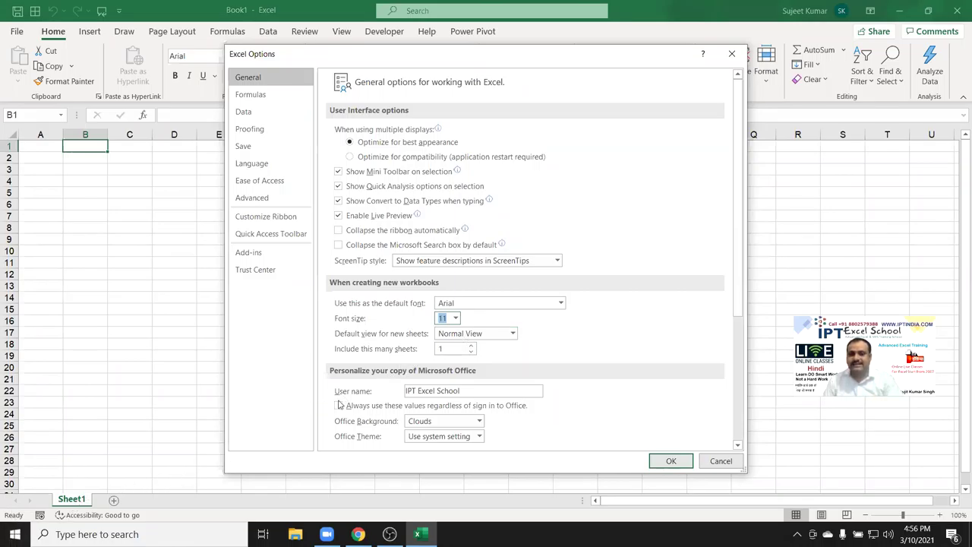
pyautogui.doubleClick(445, 347)
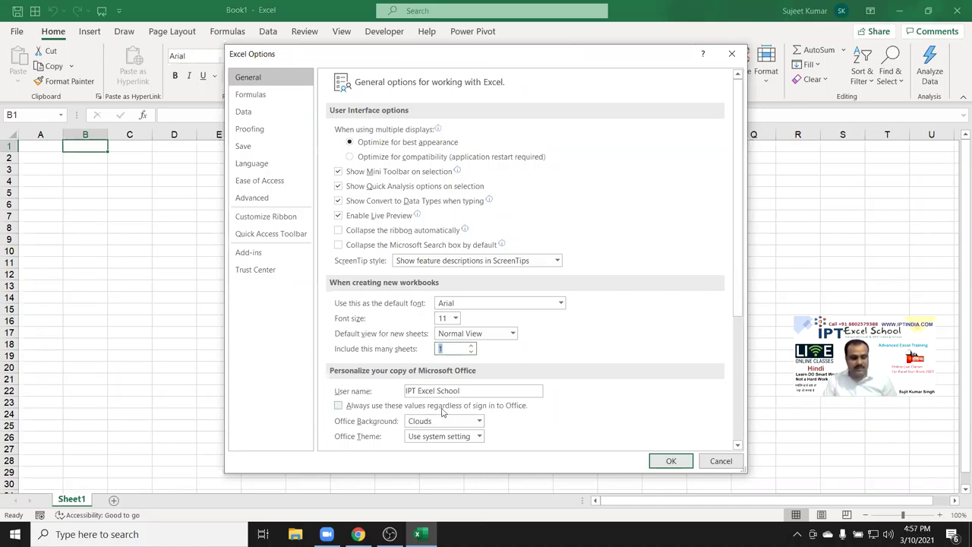
# Show the desktop, bring Excel back and highlight the User name setting.
pyautogui.press('super+d')
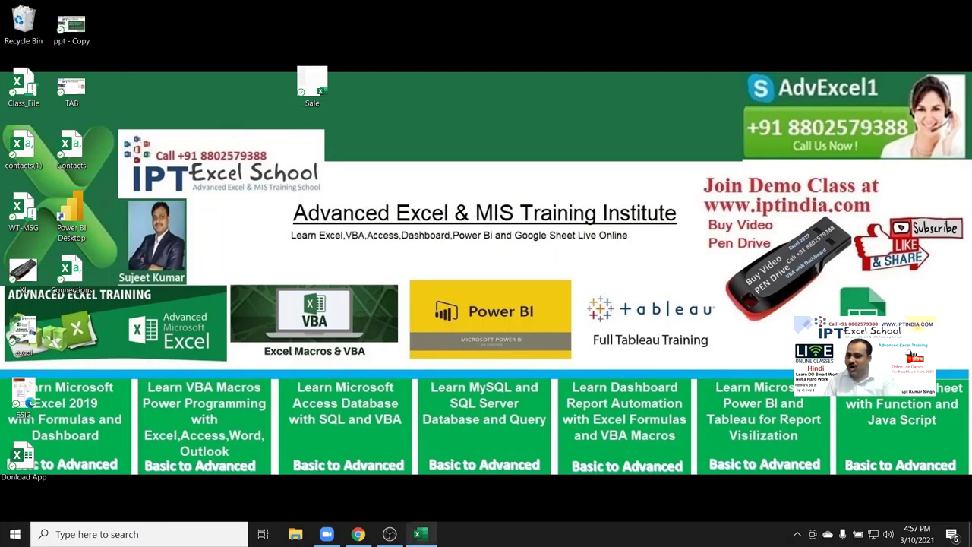
pyautogui.click(419, 533)
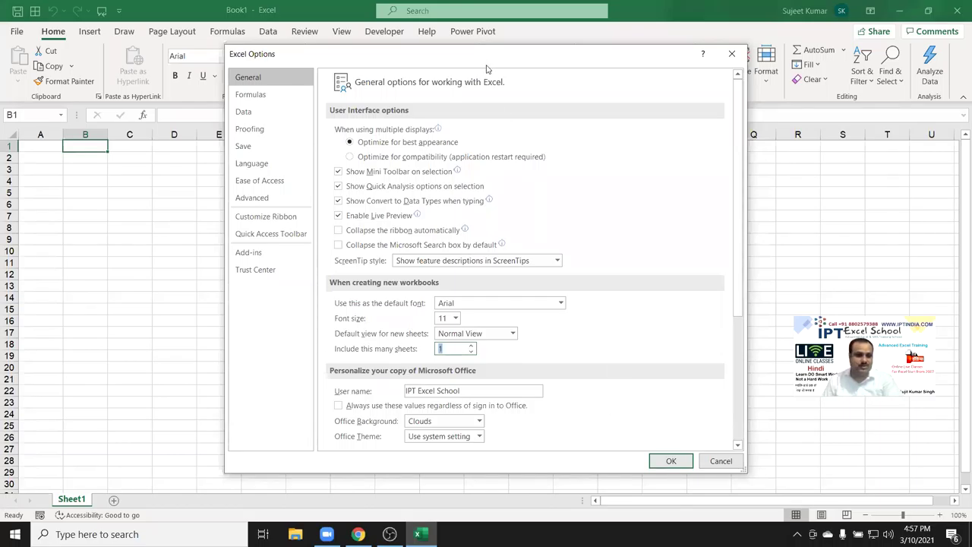
pyautogui.moveTo(465, 390); pyautogui.dragTo(375, 392)
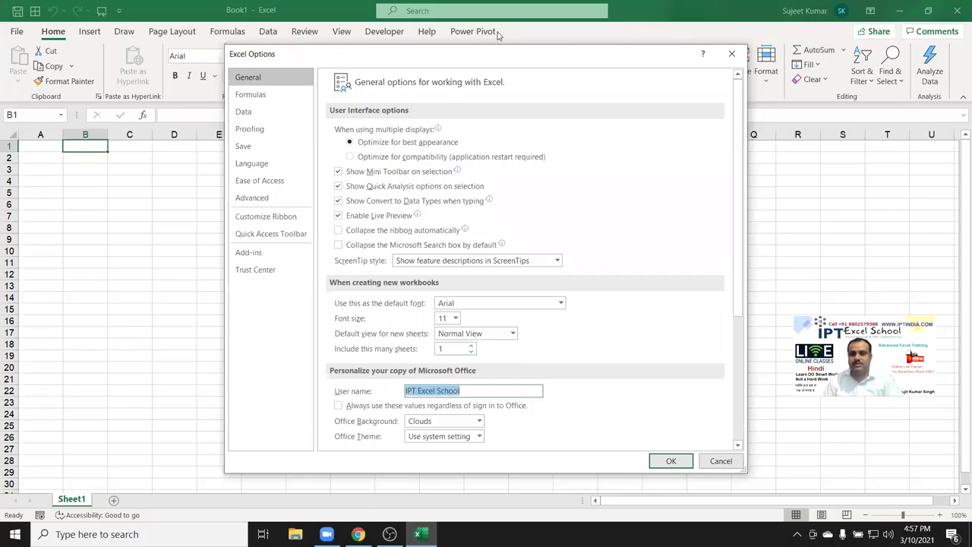
pyautogui.click(498, 34)
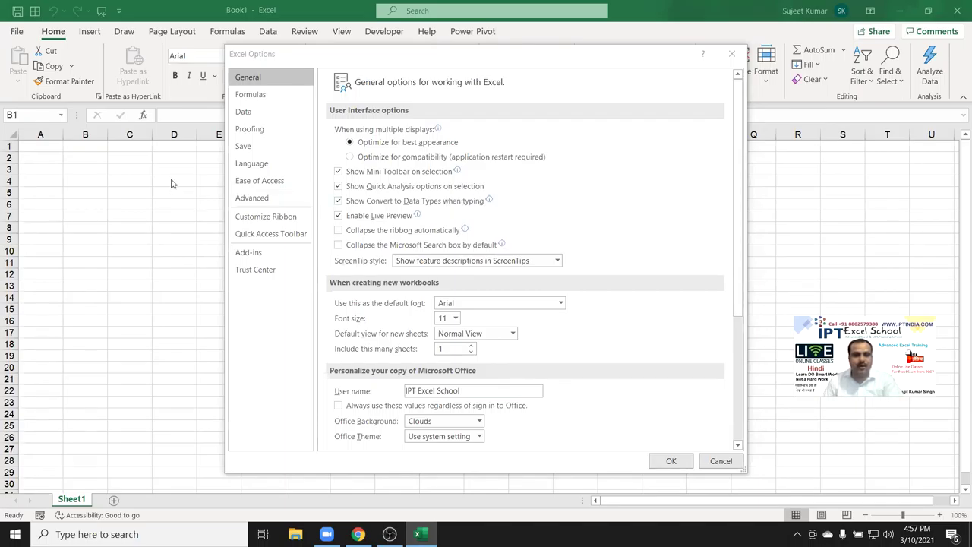
# Turn on R1C1 reference style and select cell R10C4 to see its address.
pyautogui.click(251, 94)
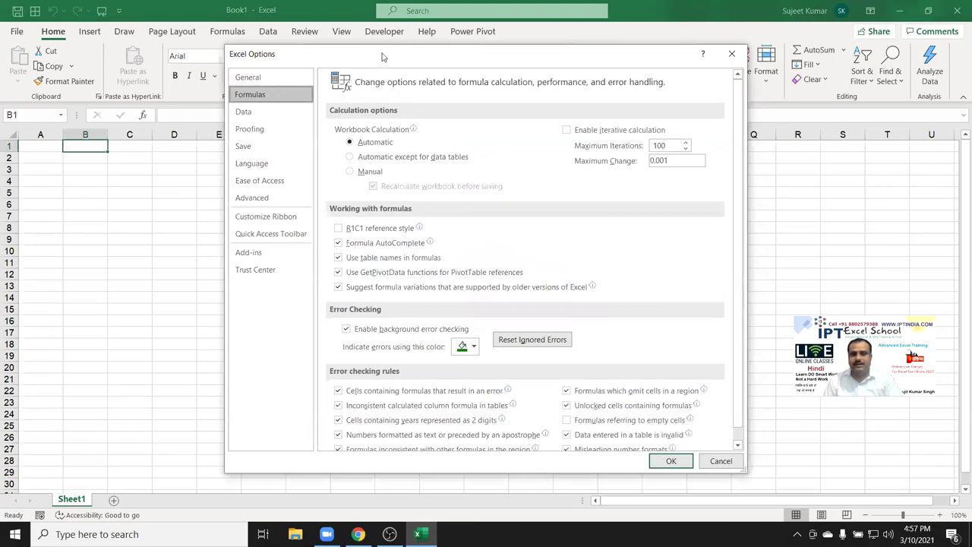
pyautogui.moveTo(383, 57); pyautogui.dragTo(398, 158)
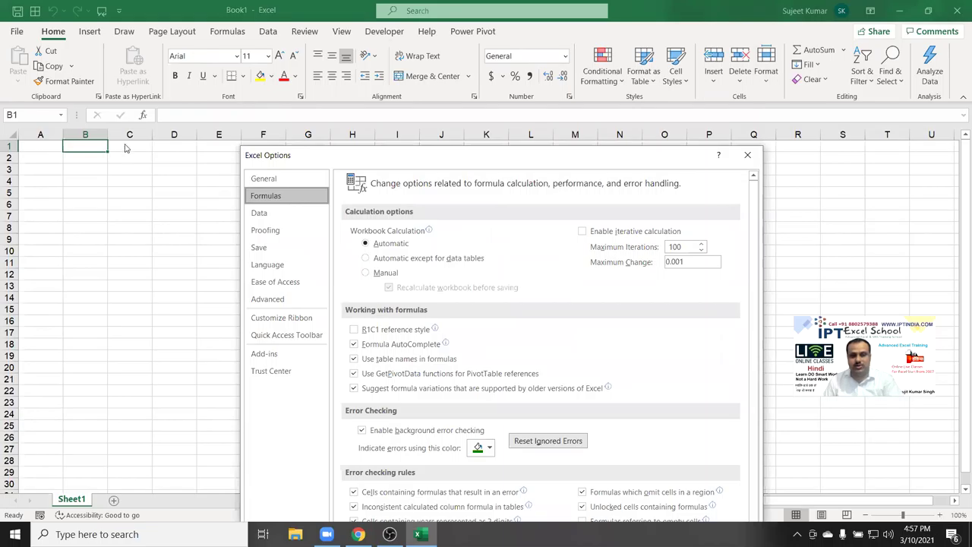
pyautogui.click(352, 331)
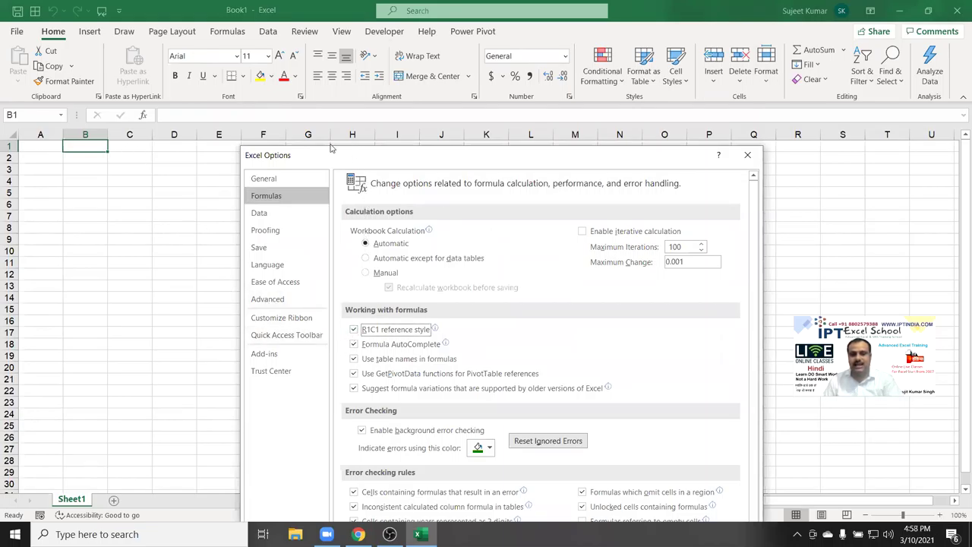
pyautogui.moveTo(331, 148); pyautogui.dragTo(273, 89)
pyautogui.click(615, 492)
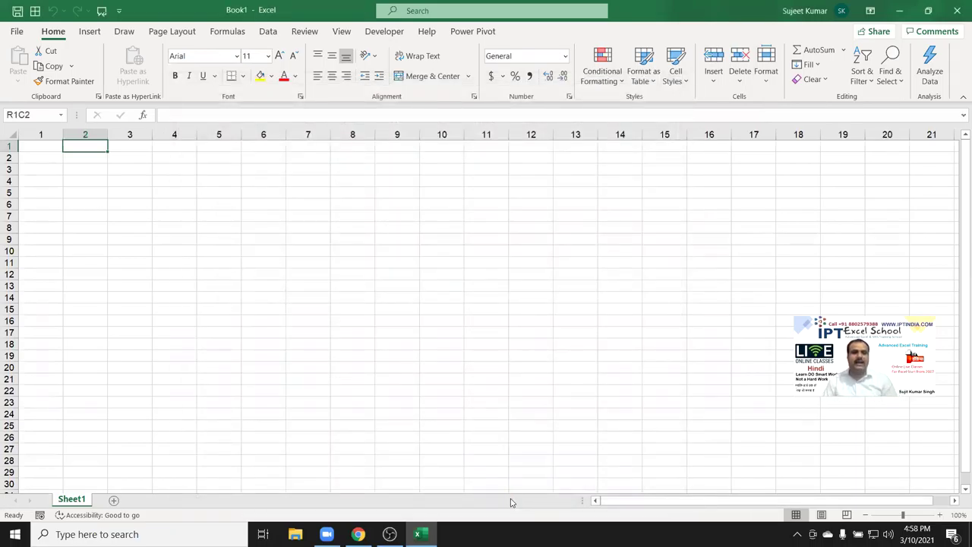
pyautogui.click(171, 249)
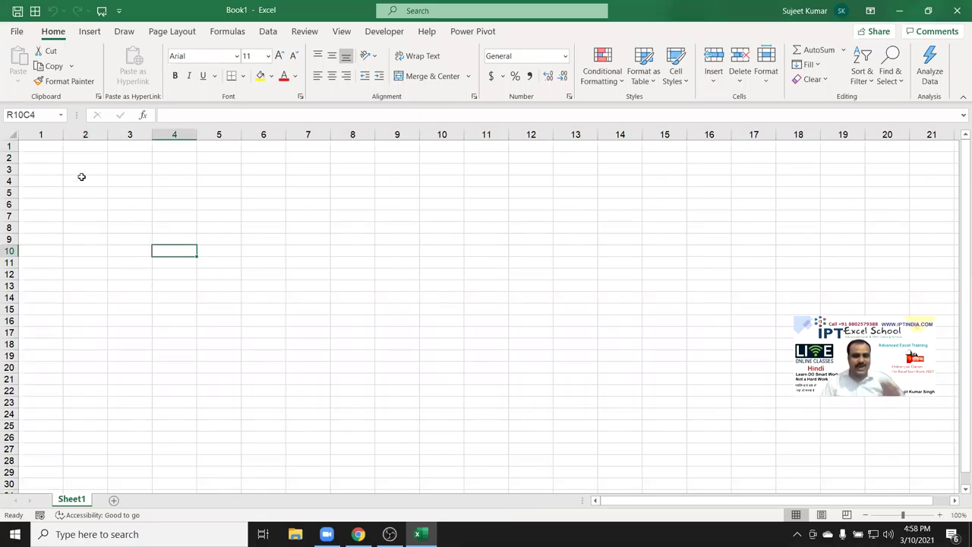
# Turn R1C1 reference style back off and select cell A1.
pyautogui.click(18, 31)
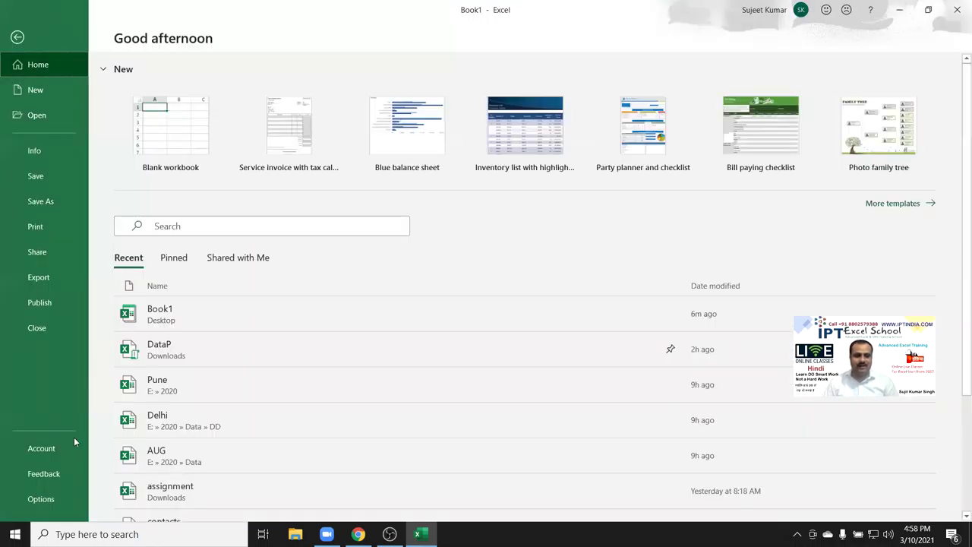
pyautogui.click(41, 499)
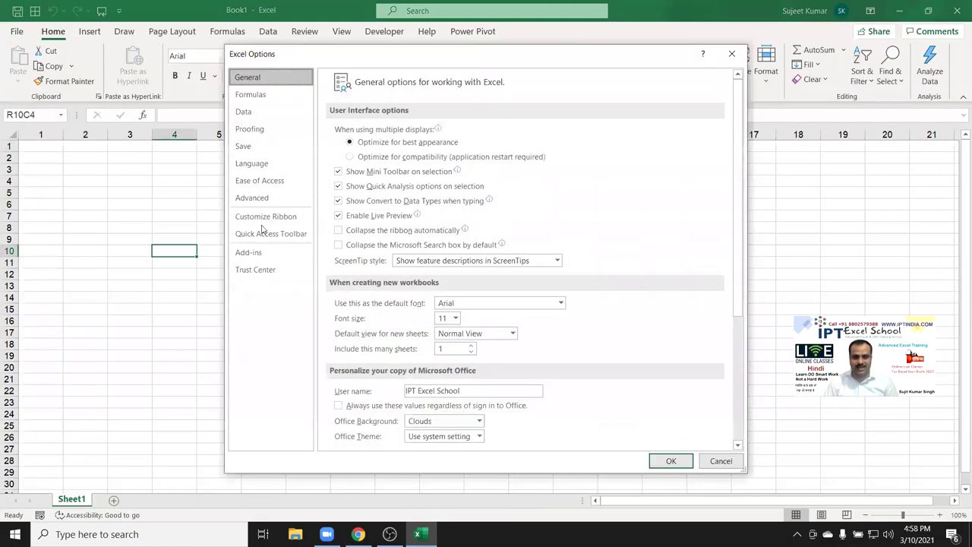
pyautogui.click(250, 95)
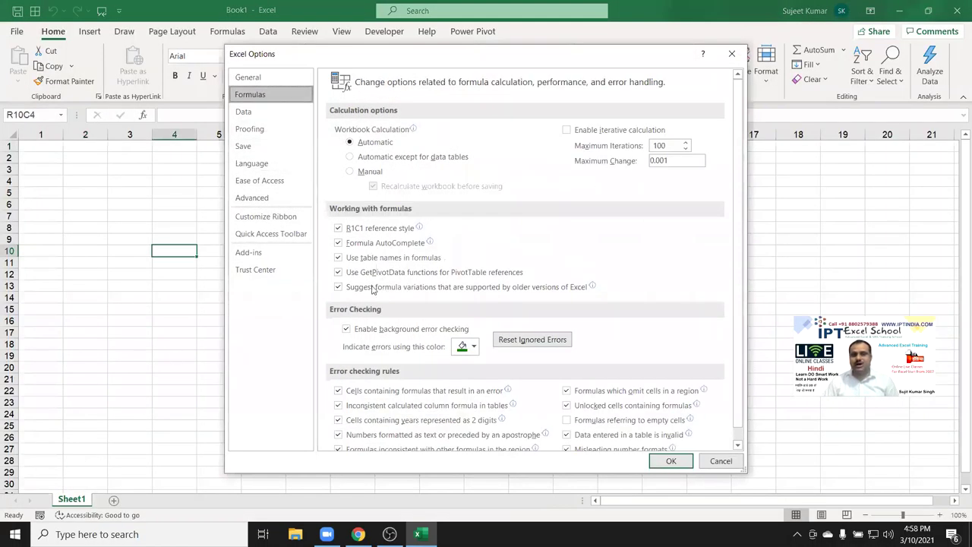
pyautogui.click(384, 229)
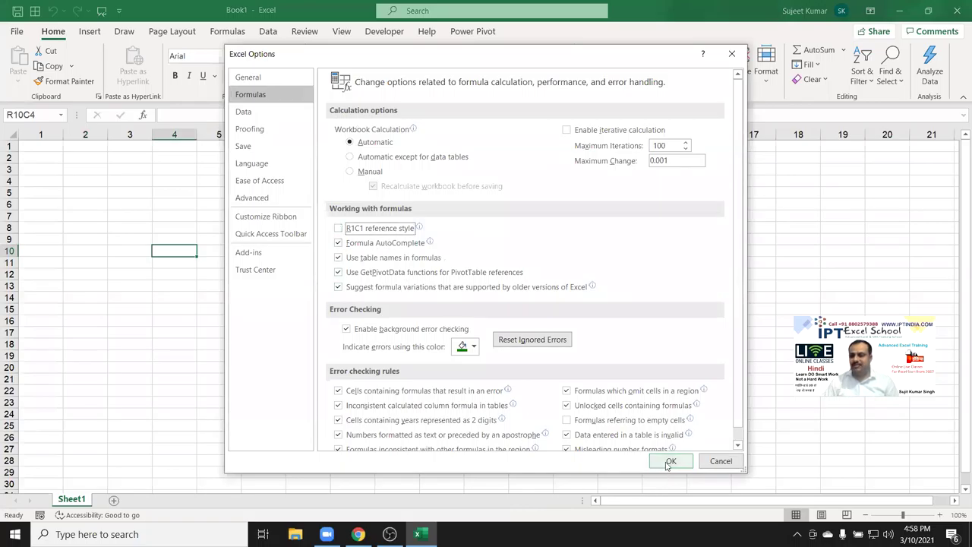
pyautogui.click(668, 460)
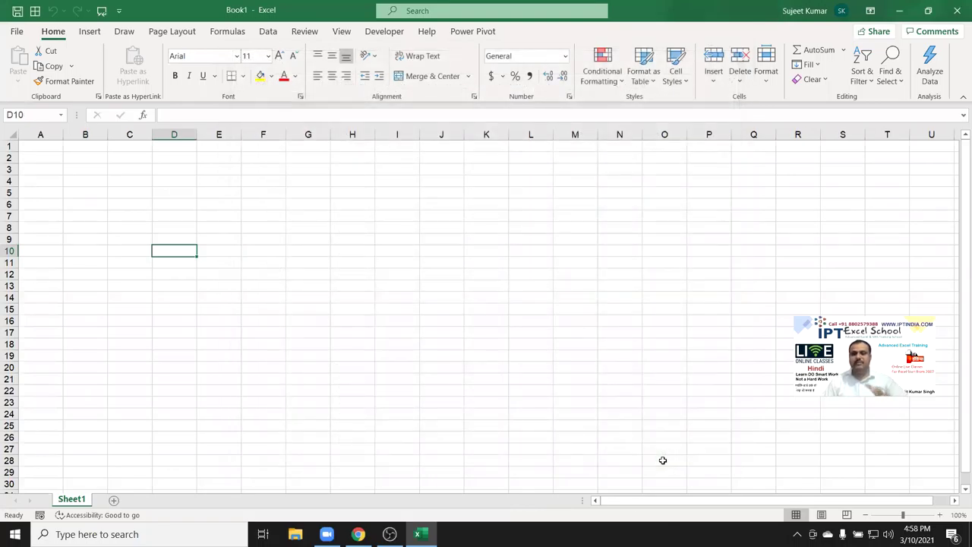
pyautogui.click(44, 146)
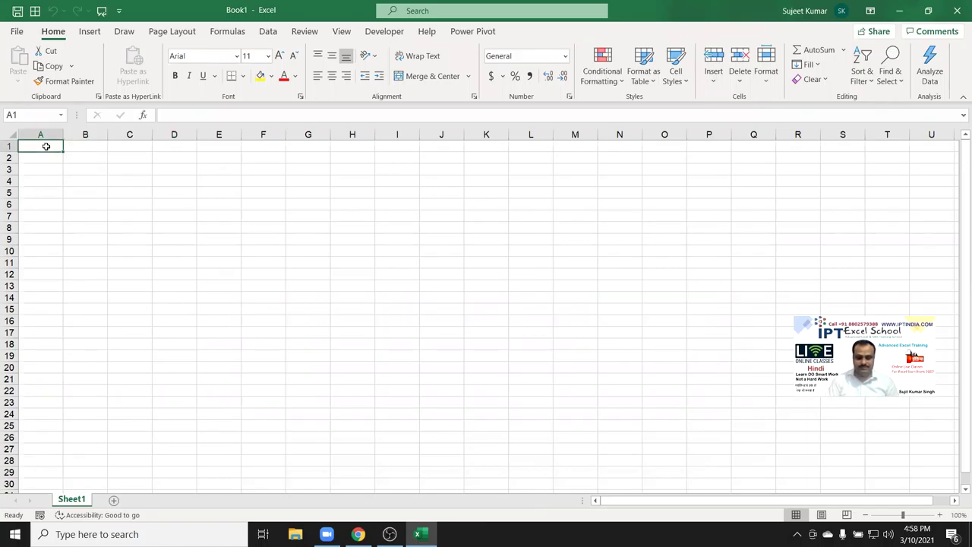
# Enter a Name header in A1 and a first name in A2, then fill names down to row 19.
pyautogui.write('Name')
pyautogui.press('Return')
pyautogui.write('Puja')
pyautogui.click(45, 189)
pyautogui.click(57, 158)
pyautogui.moveTo(63, 163); pyautogui.dragTo(79, 369)
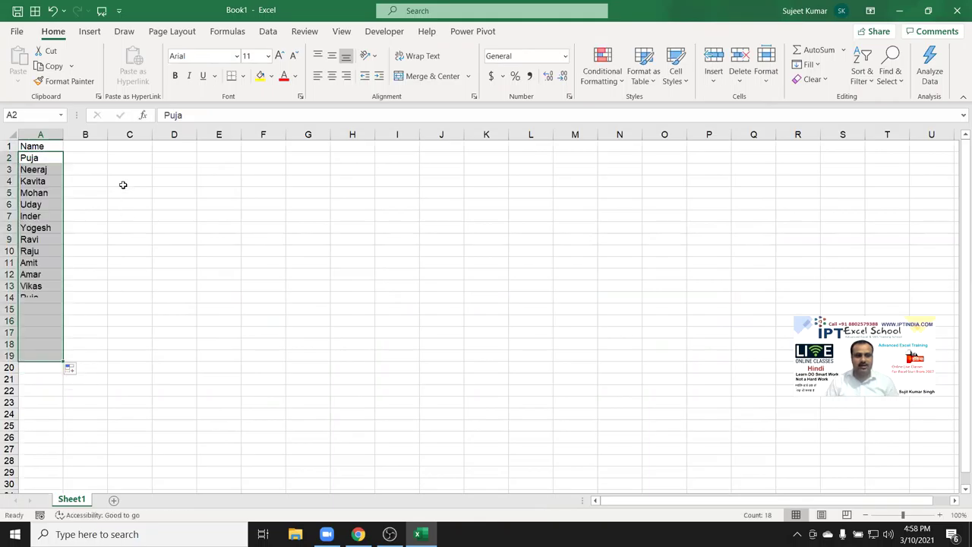
pyautogui.click(88, 135)
pyautogui.click(91, 145)
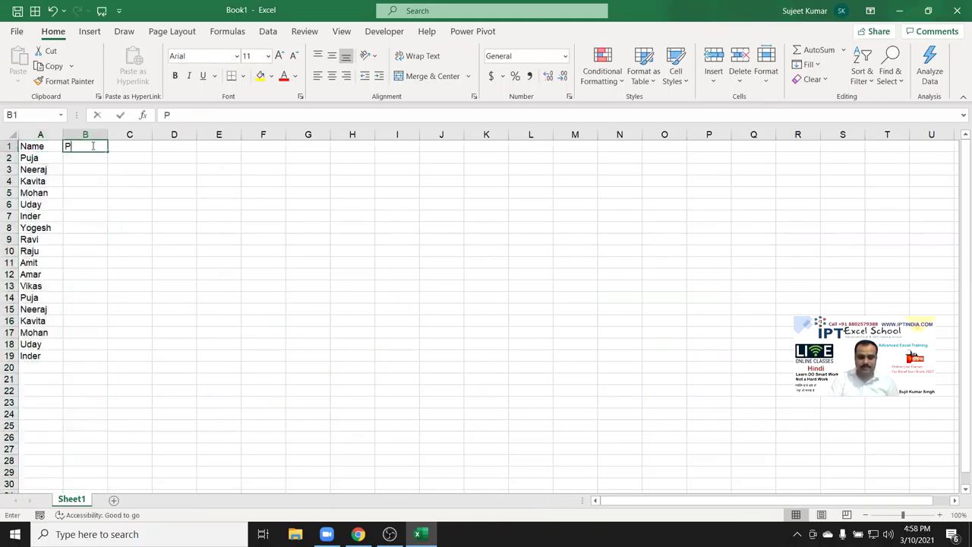
# Enter P-1 in B1 and extend the series across row 1 to P-161 in FF.
pyautogui.write('P-1')
pyautogui.press('Return')
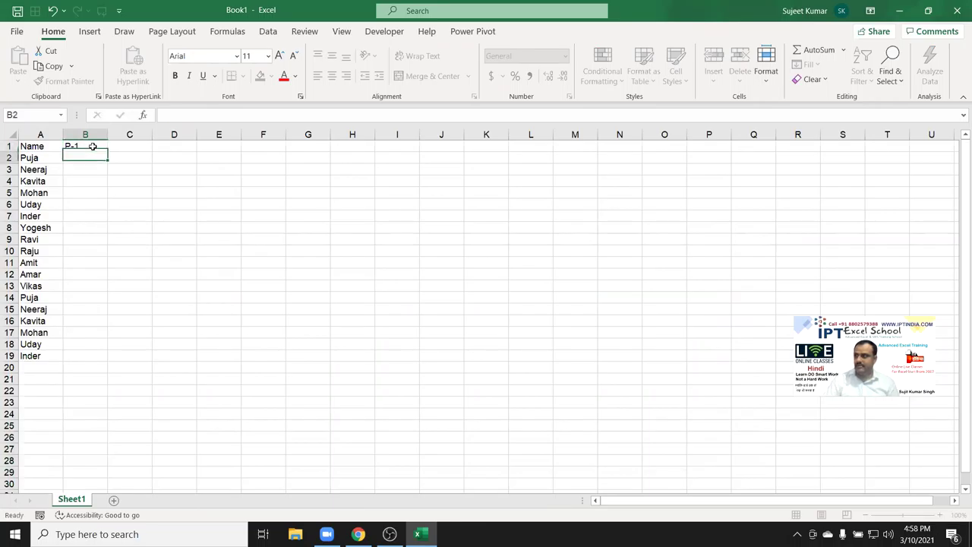
pyautogui.click(100, 146)
pyautogui.moveTo(108, 152); pyautogui.dragTo(960, 305)
pyautogui.moveTo(960, 304); pyautogui.dragTo(959, 305)
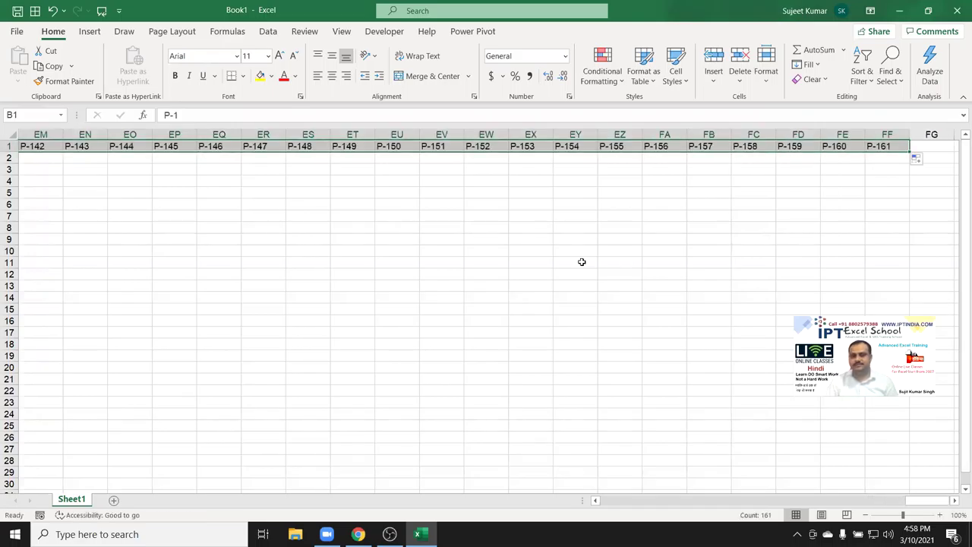
# Enter a RANDBETWEEN random-number formula in cell B2.
pyautogui.hotkey('ctrl', 'Home')
pyautogui.press('Right')
pyautogui.press('Down')
pyautogui.press('Right')
pyautogui.press('Left')
pyautogui.write('=ra')
pyautogui.press('Down')
pyautogui.press('Down')
pyautogui.press('Down')
pyautogui.press('Tab')
pyautogui.write('10,50')
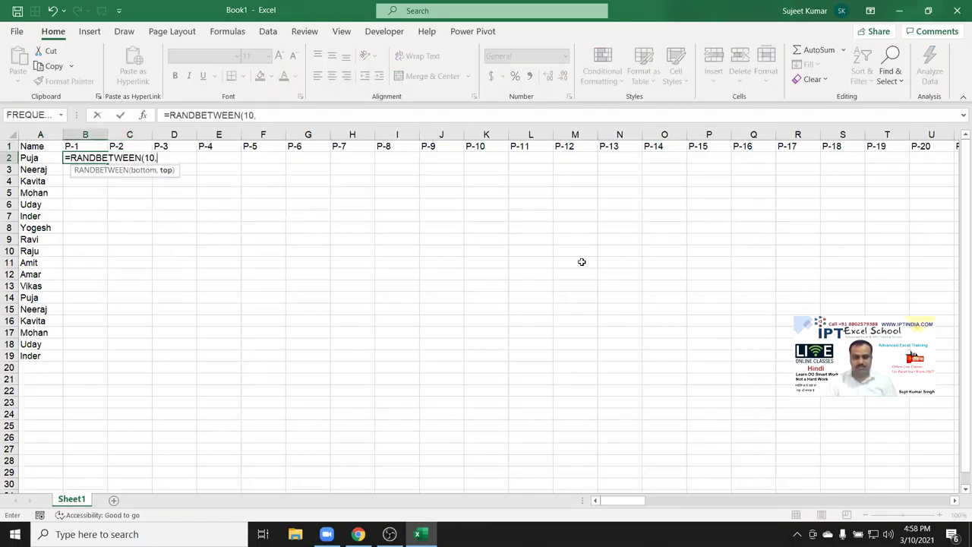
pyautogui.press('Return')
# Fill the B2 formula across to column FF and down through row 19.
pyautogui.press('Up')
pyautogui.press('Up')
pyautogui.hotkey('ctrl', 'Right')
pyautogui.press('Down')
pyautogui.hotkey('ctrl', 'shift', 'Left')
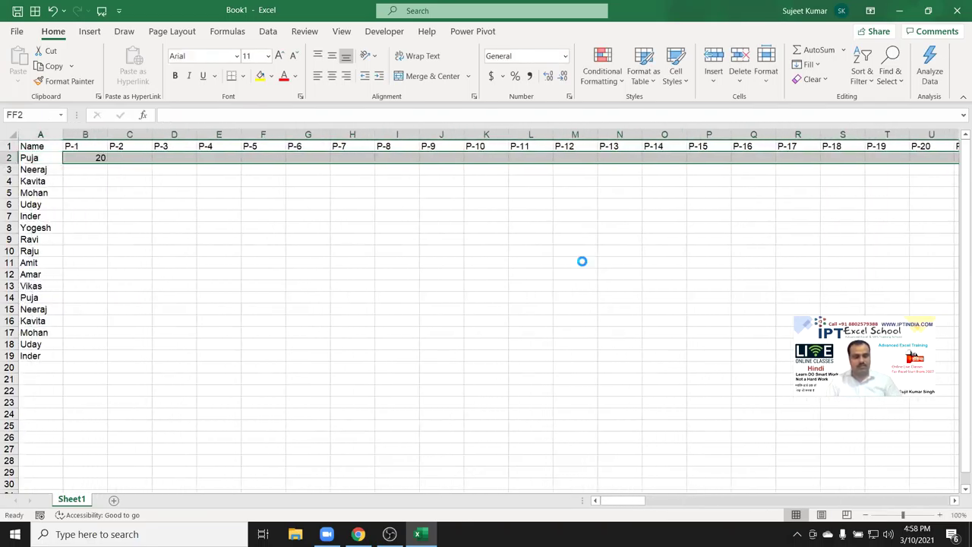
pyautogui.hotkey('ctrl', 'r')
pyautogui.hotkey('shift', 'Down')
pyautogui.hotkey('shift', 'Down')
pyautogui.hotkey('shift', 'Down')
pyautogui.hotkey('shift', 'Down')
pyautogui.hotkey('shift', 'Down')
pyautogui.hotkey('shift', 'Down')
pyautogui.hotkey('shift', 'Down')
pyautogui.hotkey('shift', 'Down')
pyautogui.hotkey('shift', 'Down')
pyautogui.hotkey('shift', 'Down')
pyautogui.hotkey('shift', 'Down')
pyautogui.hotkey('shift', 'Down')
pyautogui.hotkey('shift', 'Down')
pyautogui.hotkey('shift', 'Down')
pyautogui.hotkey('shift', 'Down')
pyautogui.hotkey('shift', 'Down')
pyautogui.hotkey('shift', 'Down')
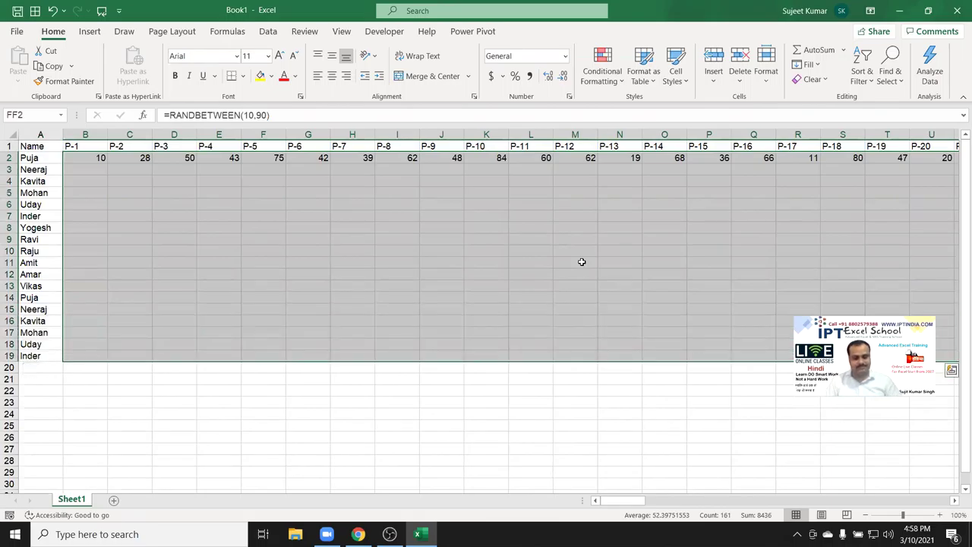
pyautogui.hotkey('ctrl', 'd')
# Convert the random numbers to fixed values with Paste Values and open the print preview.
pyautogui.hotkey('ctrl', 'c')
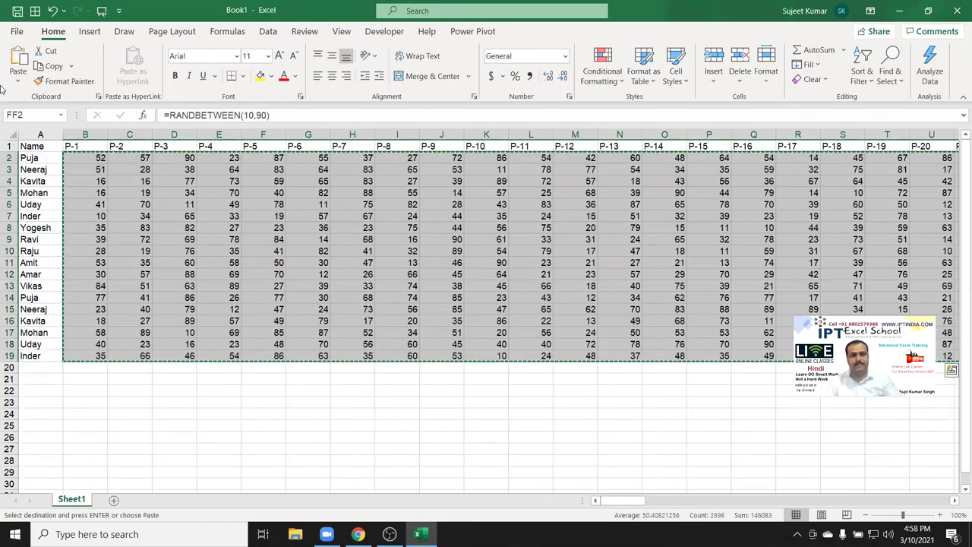
pyautogui.click(17, 76)
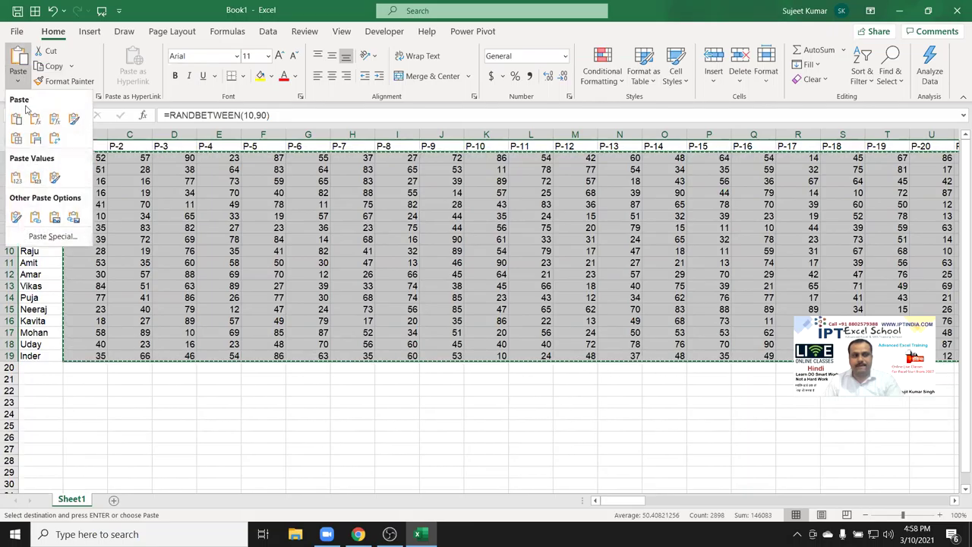
pyautogui.click(17, 178)
pyautogui.press('Escape')
pyautogui.hscroll(-10, 154, 211)
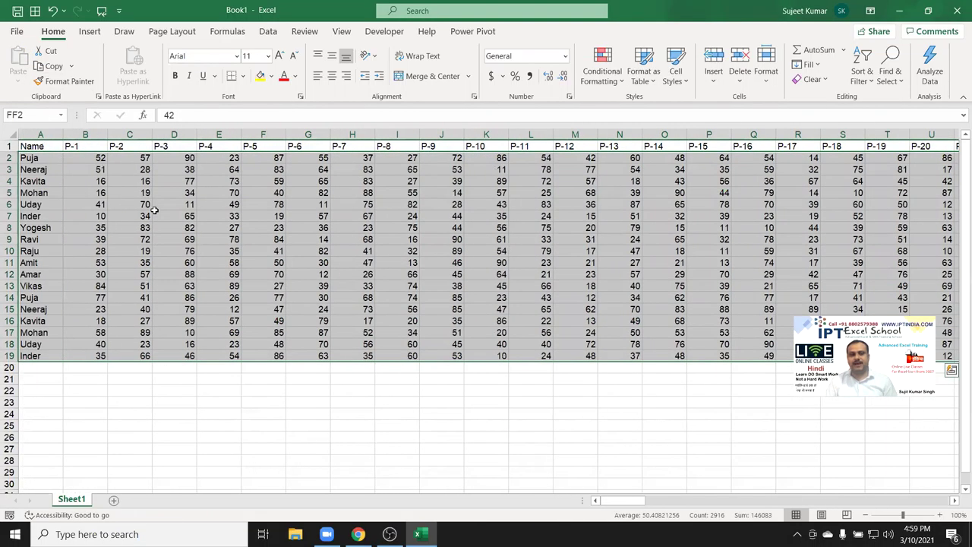
pyautogui.hotkey('ctrl', 'Home')
pyautogui.hotkey('ctrl', 'p')
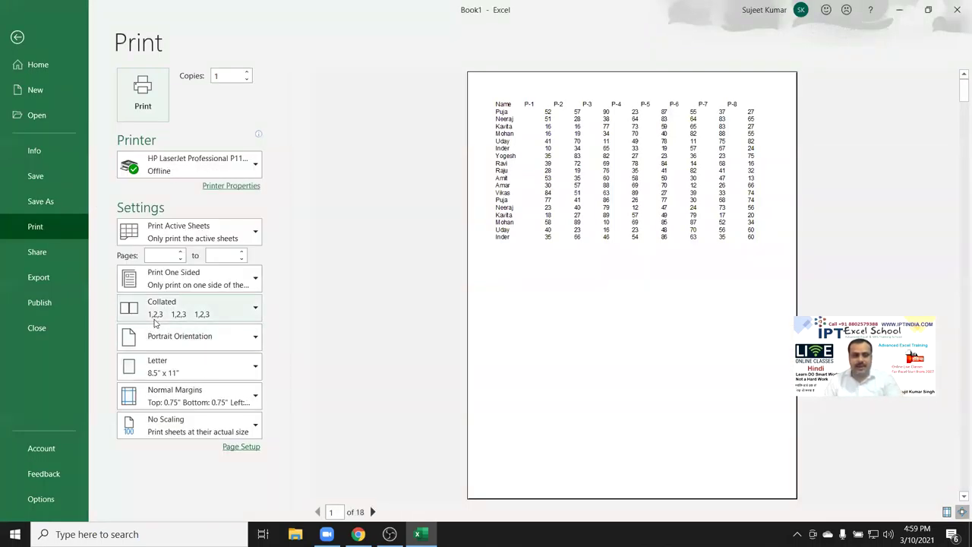
# Choose Landscape orientation, A4 paper and Narrow margins in Print settings, then return to the sheet.
pyautogui.press('Escape')
pyautogui.click(12, 33)
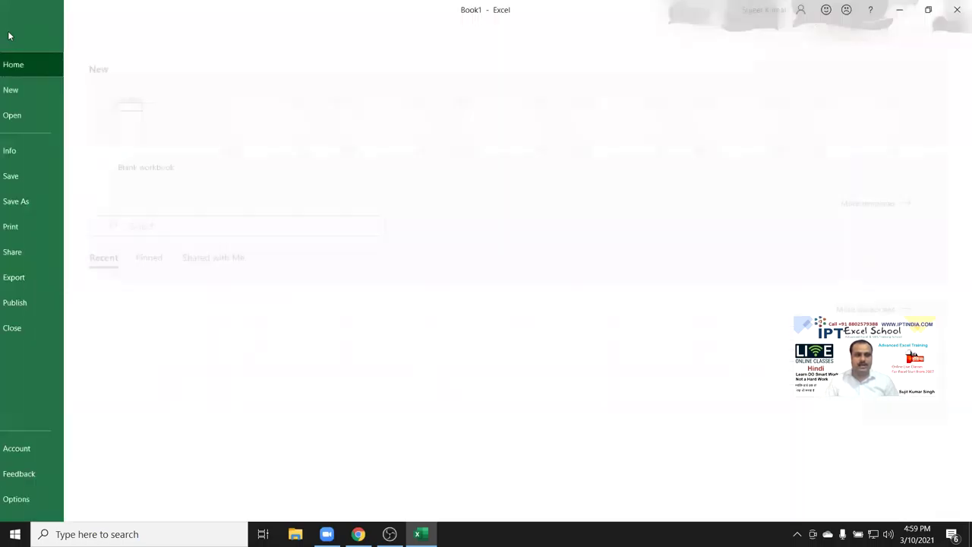
pyautogui.click(55, 225)
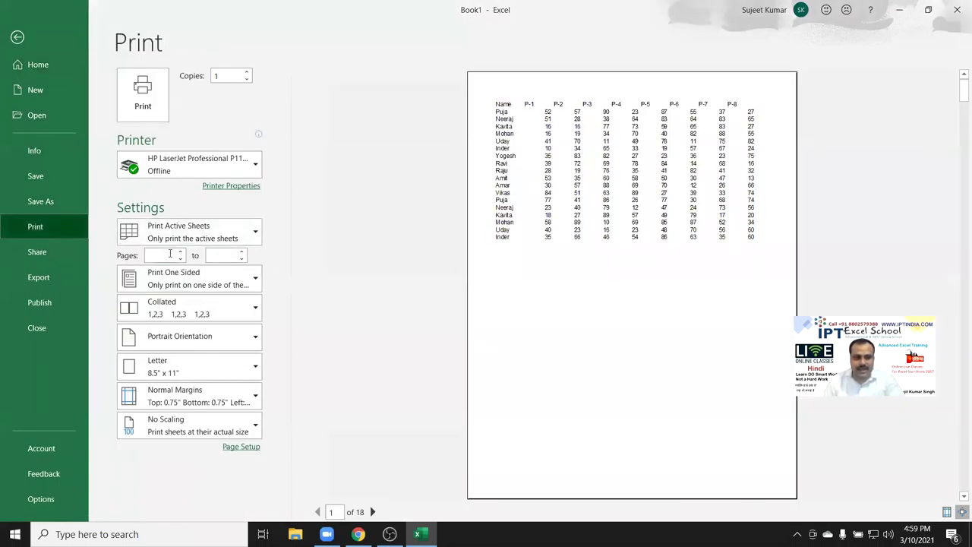
pyautogui.click(173, 345)
pyautogui.click(183, 398)
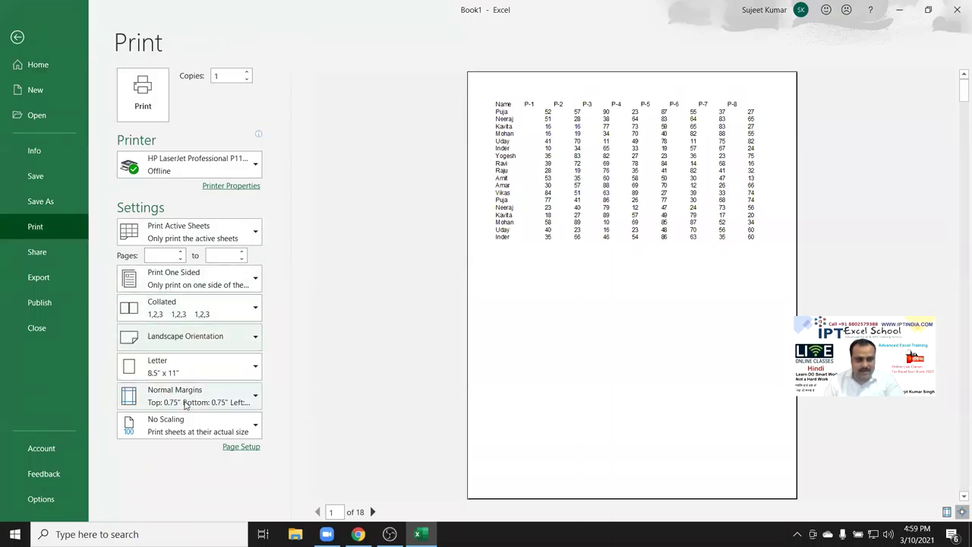
pyautogui.click(182, 366)
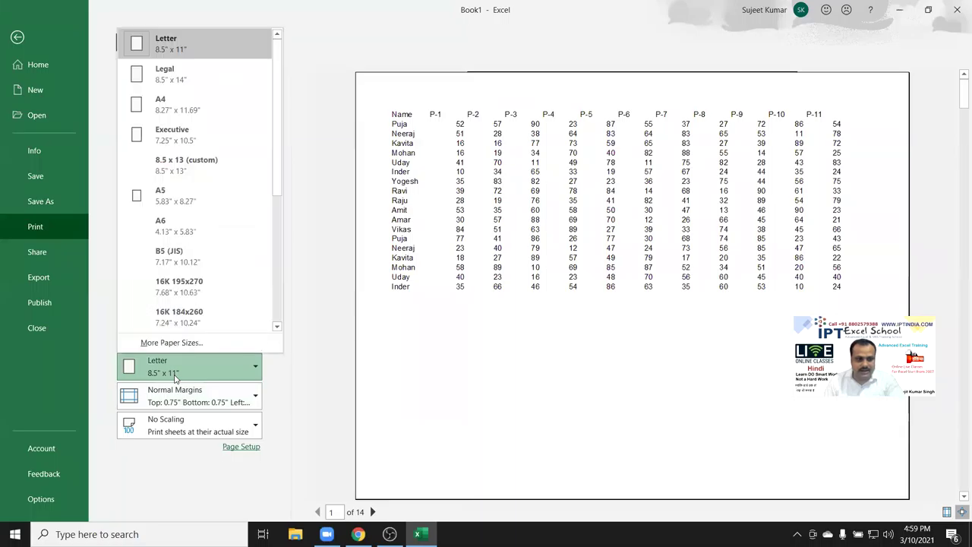
pyautogui.click(177, 102)
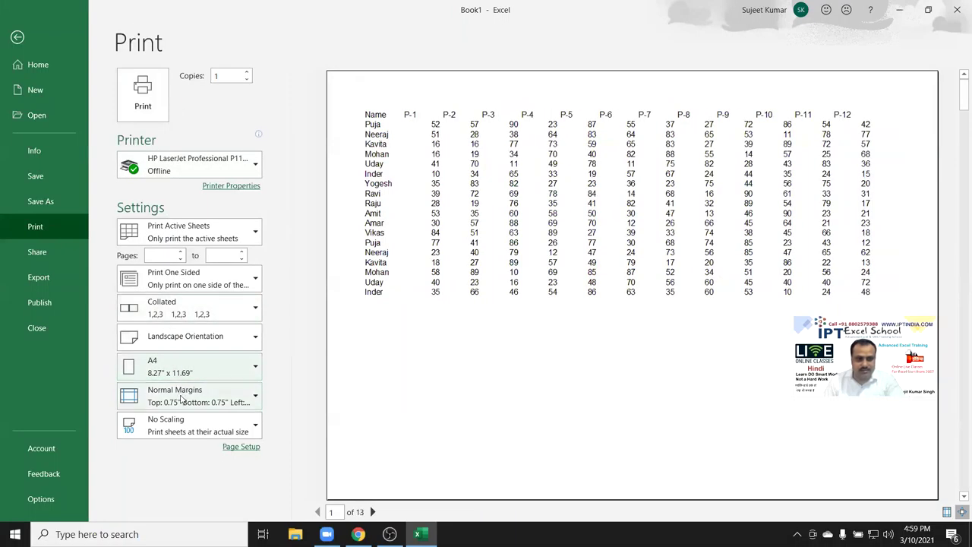
pyautogui.click(167, 395)
pyautogui.click(169, 334)
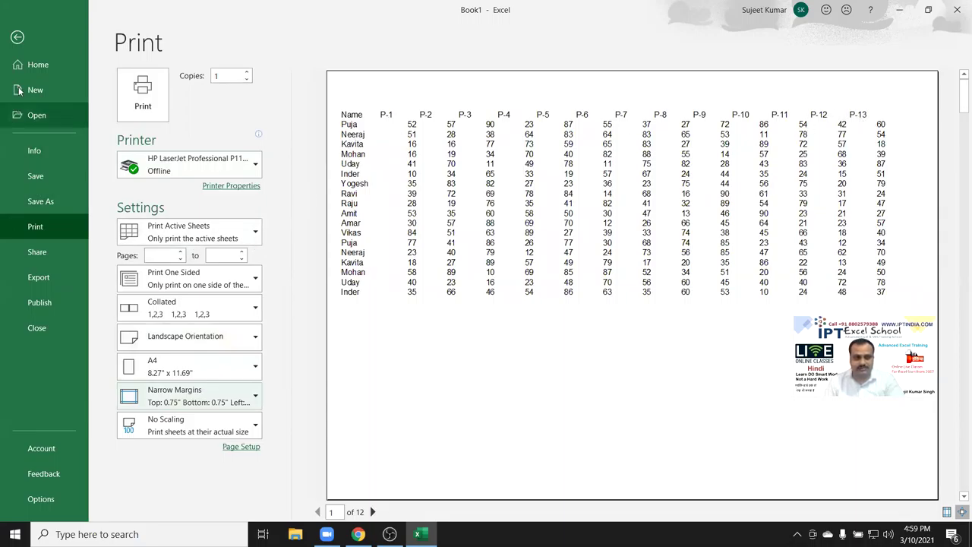
pyautogui.click(14, 47)
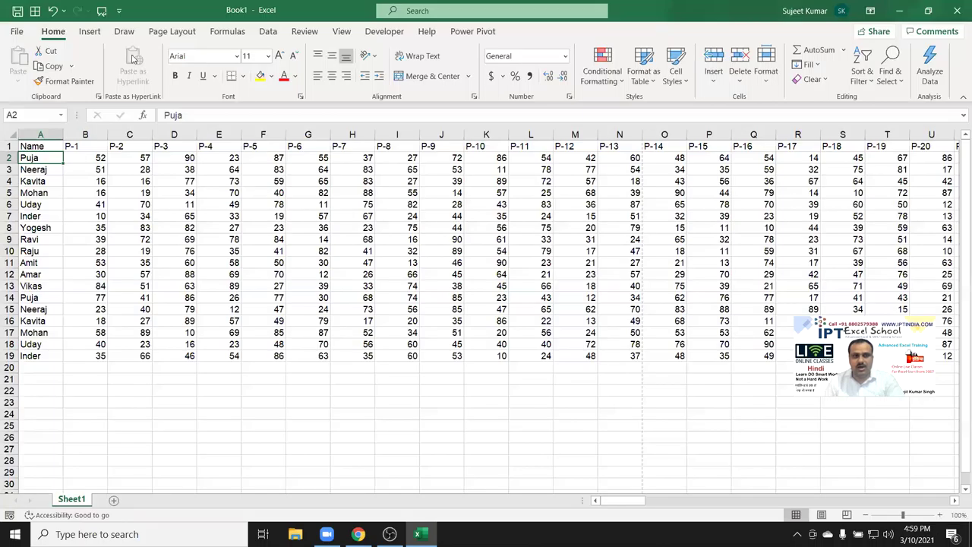
# Tick Gridlines Print on Page Layout and preview the printout.
pyautogui.click(190, 32)
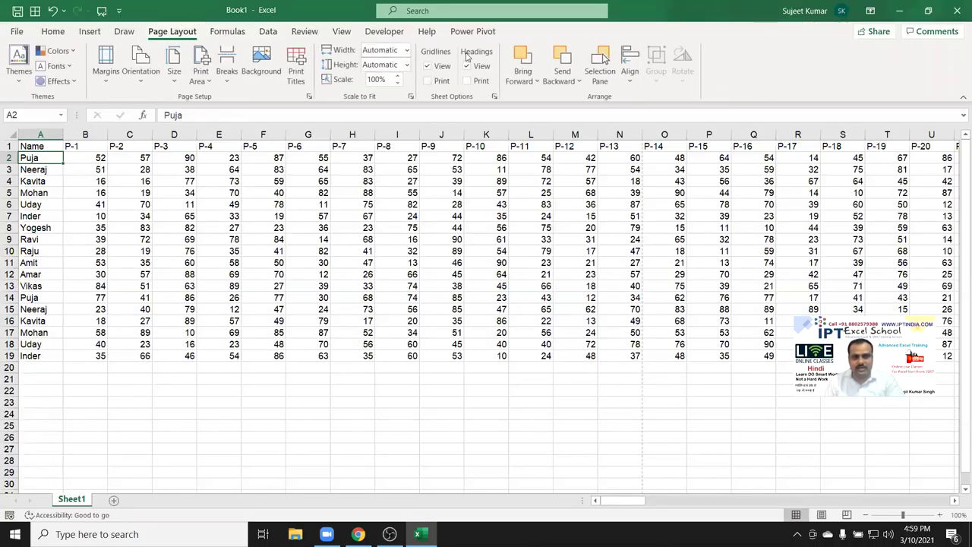
pyautogui.moveTo(251, 400); pyautogui.dragTo(409, 460)
pyautogui.click(426, 80)
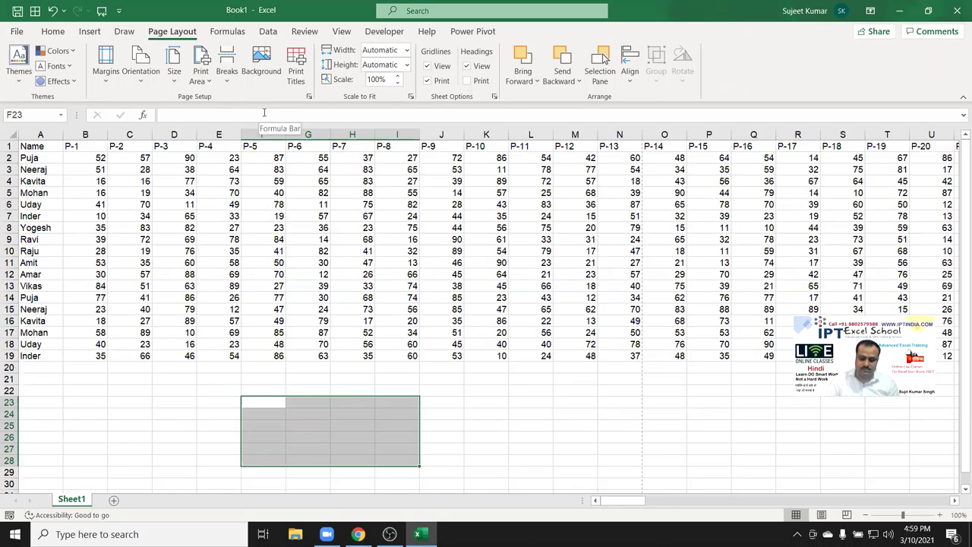
pyautogui.hotkey('ctrl', 'p')
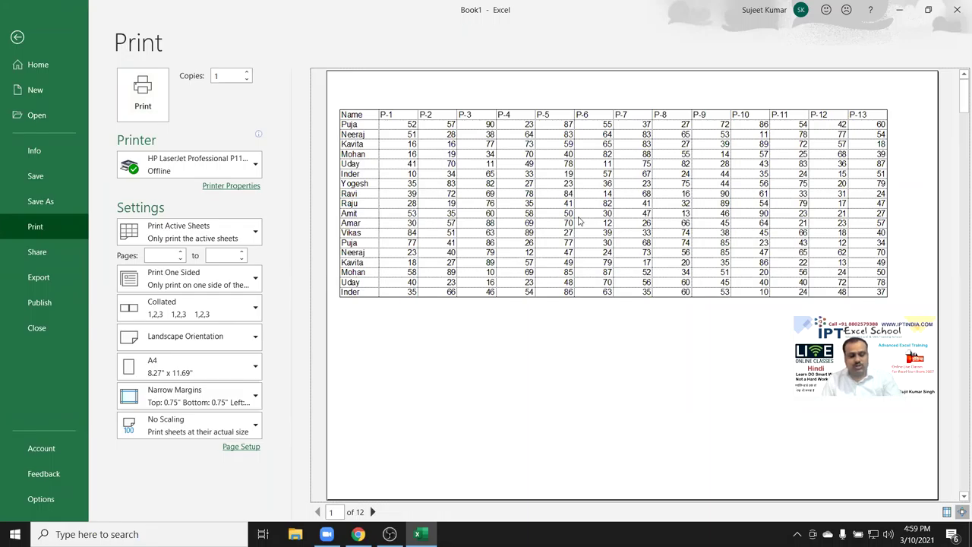
pyautogui.press('Escape')
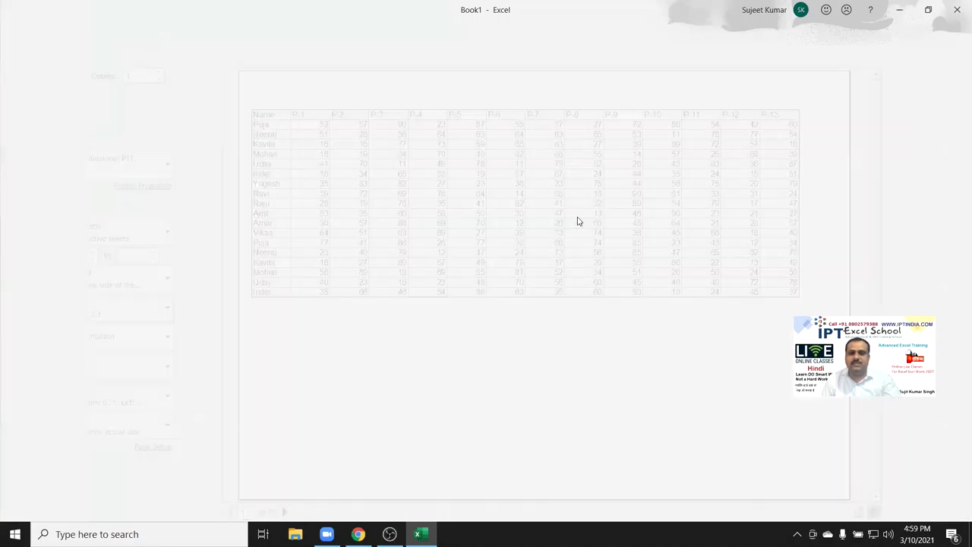
pyautogui.hotkey('ctrl', 'Up')
pyautogui.hotkey('ctrl', 'Up')
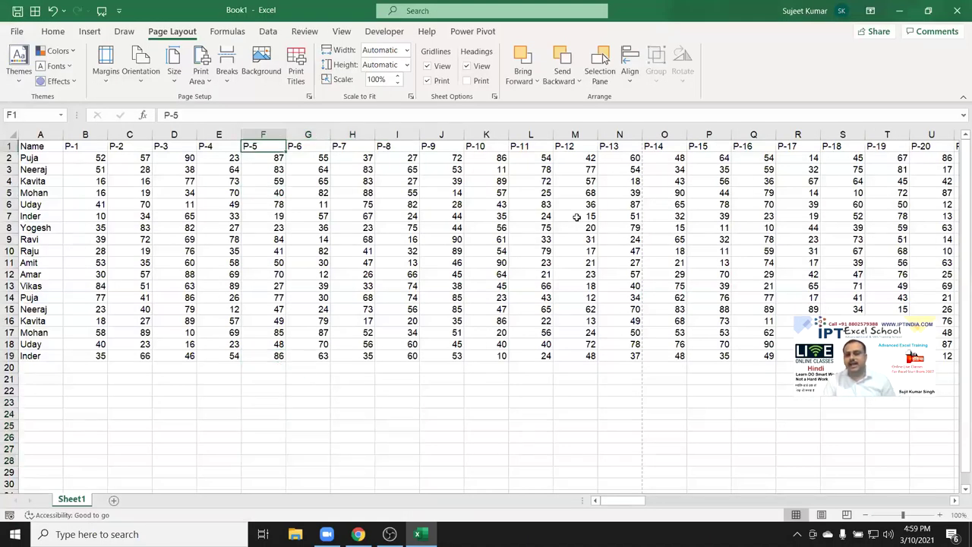
pyautogui.hotkey('ctrl', 'Right')
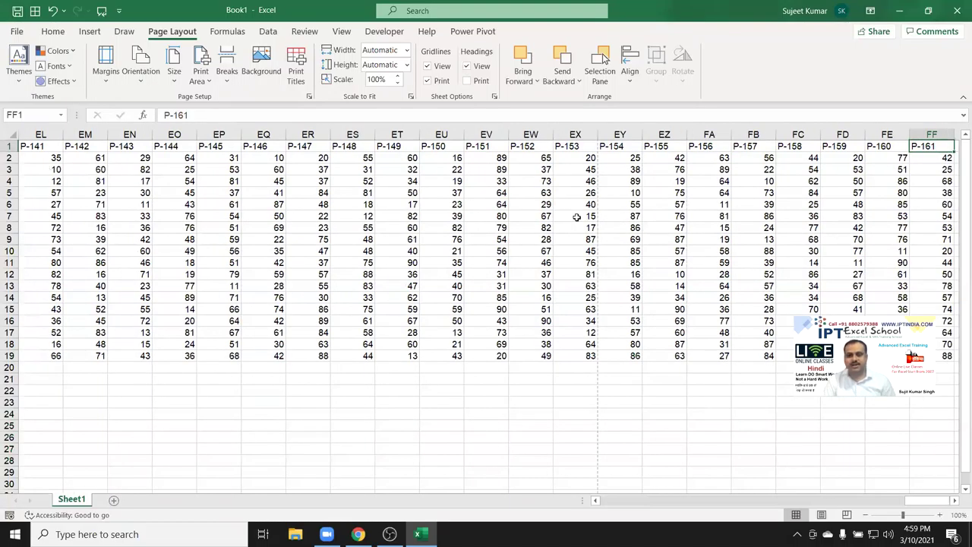
pyautogui.hotkey('ctrl', 'Left')
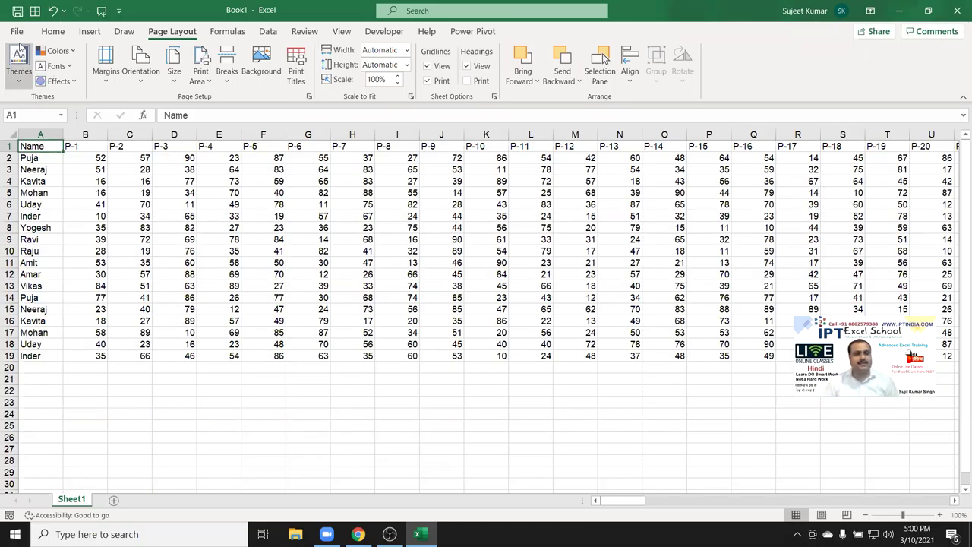
# Turn on R1C1 reference style in the Formulas options.
pyautogui.click(17, 31)
pyautogui.click(42, 499)
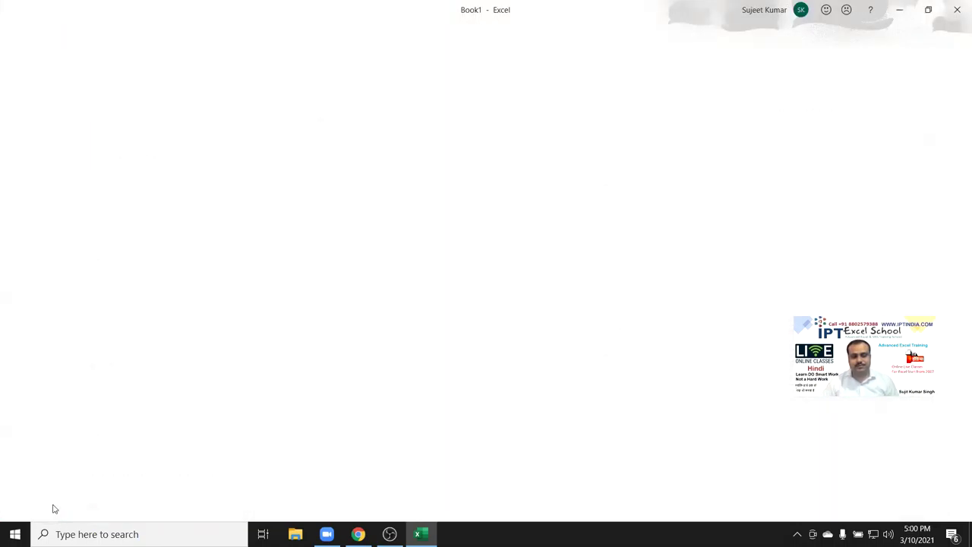
pyautogui.click(258, 130)
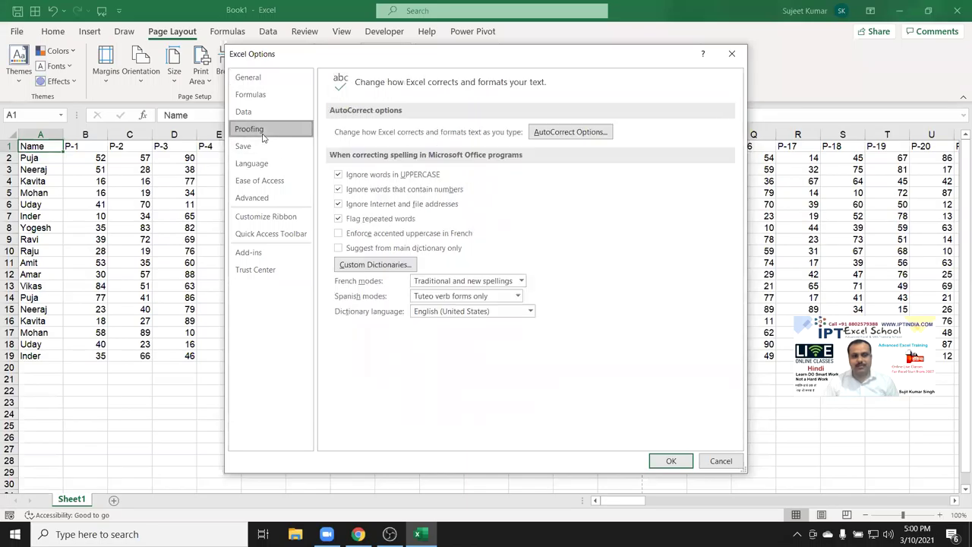
pyautogui.click(251, 94)
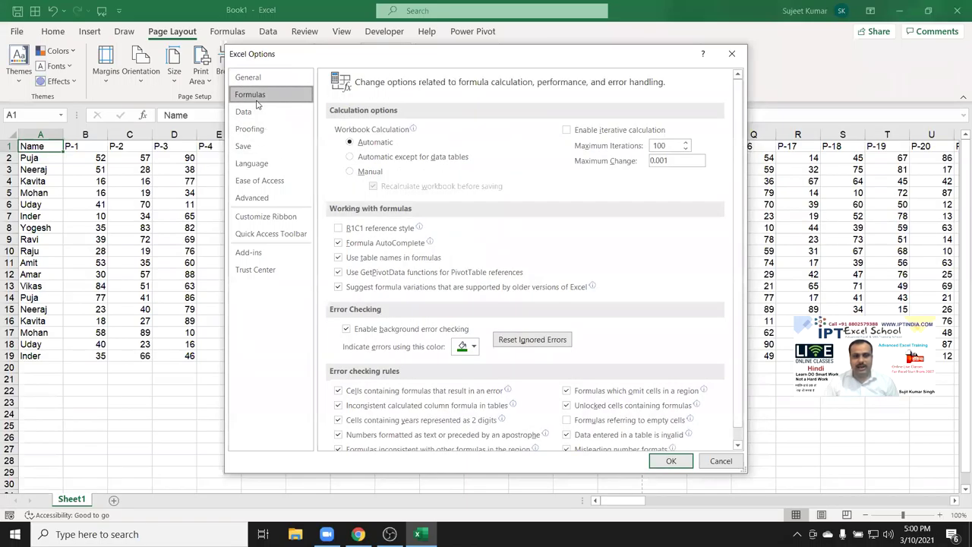
pyautogui.click(339, 229)
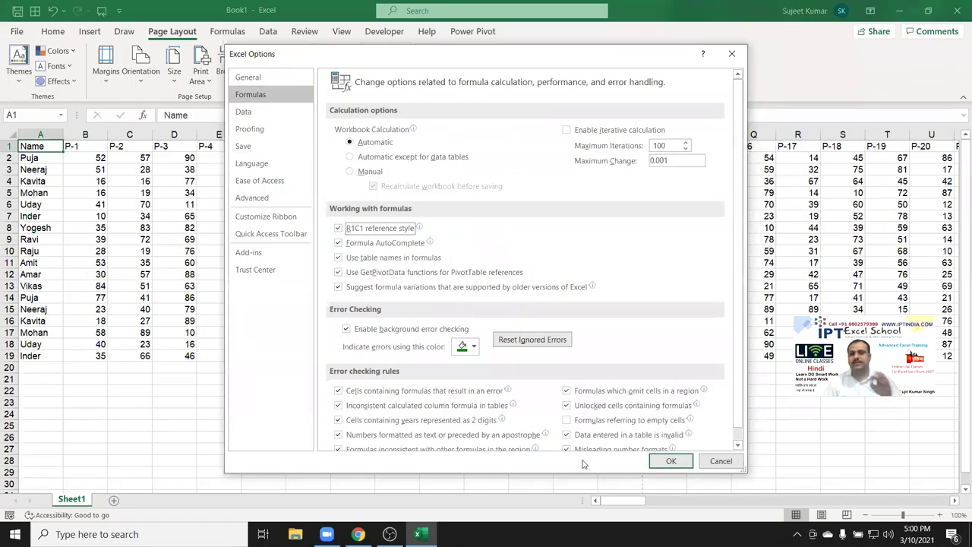
pyautogui.click(671, 461)
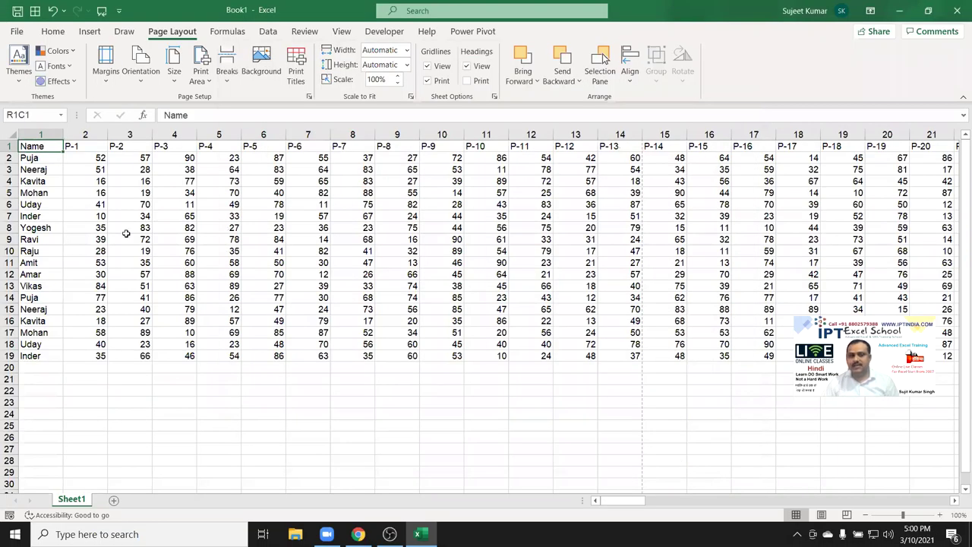
# Select cells R8C3 and R7C5, then open the print preview.
pyautogui.click(119, 223)
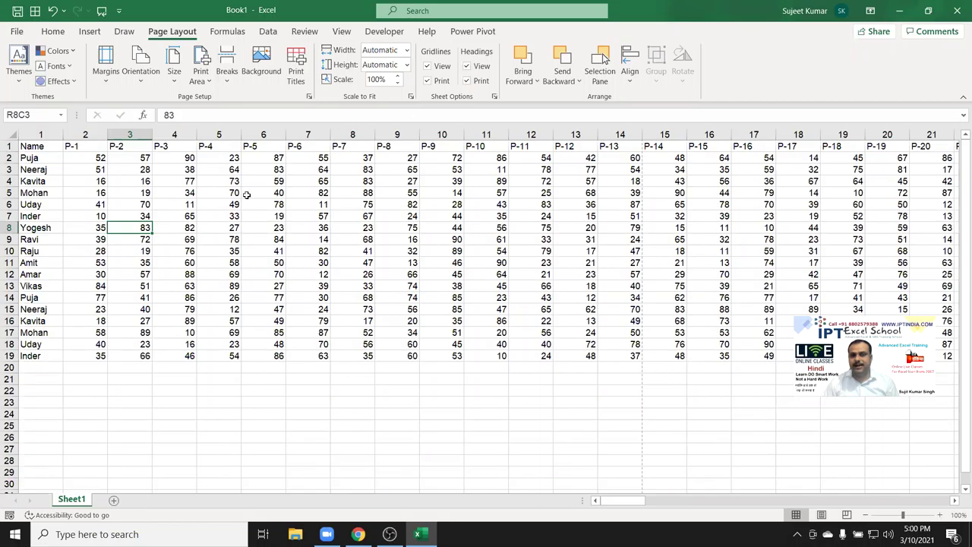
pyautogui.click(227, 216)
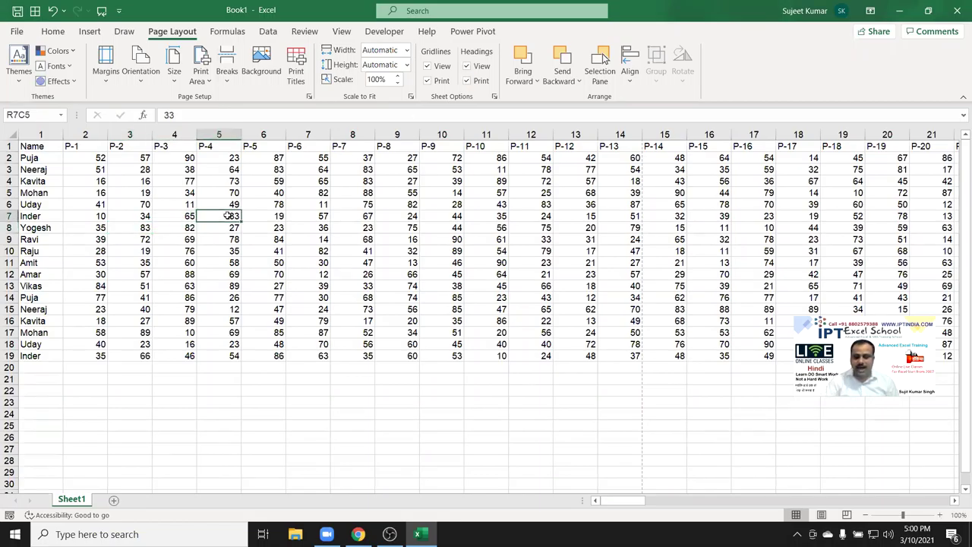
pyautogui.hotkey('ctrl', 'p')
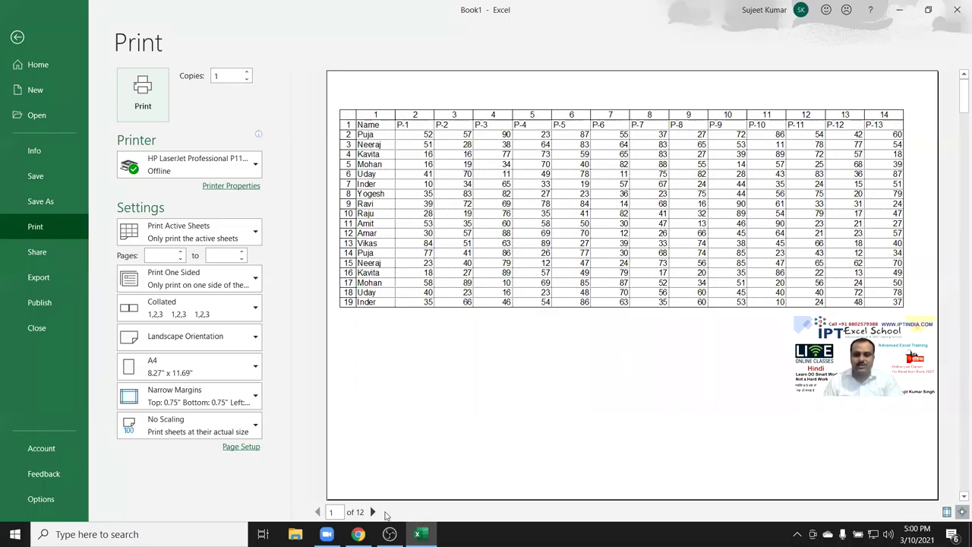
# Page forward through the preview to page 7 of 12, then close it.
pyautogui.click(372, 511)
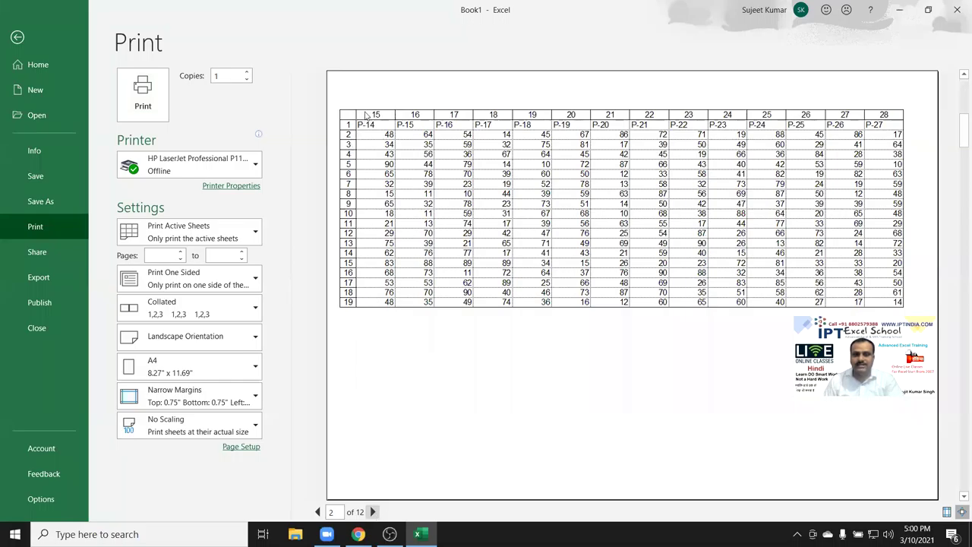
pyautogui.click(373, 512)
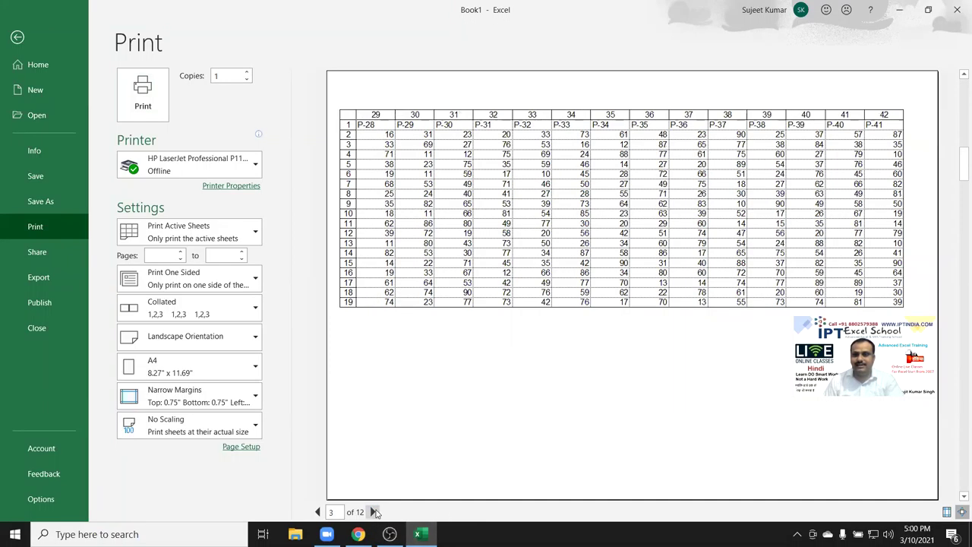
pyautogui.click(373, 511)
pyautogui.click(373, 512)
pyautogui.click(373, 511)
pyautogui.scroll(-1, 389, 160)
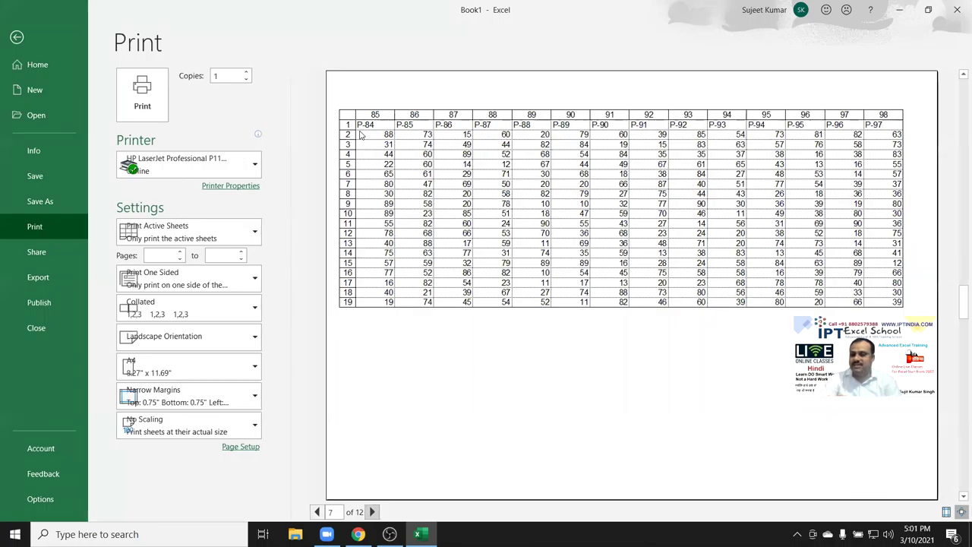
pyautogui.press('Escape')
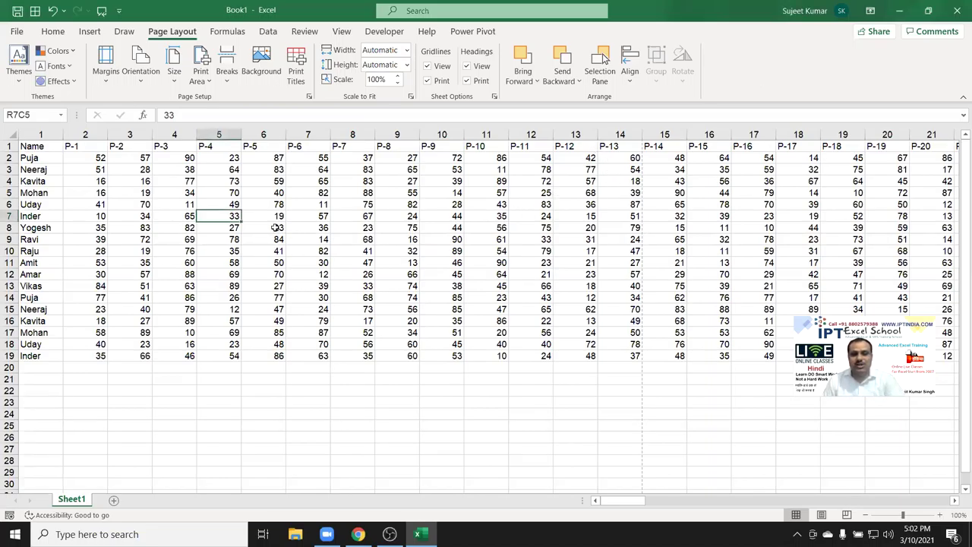
# Select R8C6, clear R1C1 reference style under Formulas, then move to the Proofing settings.
pyautogui.click(274, 228)
pyautogui.click(17, 31)
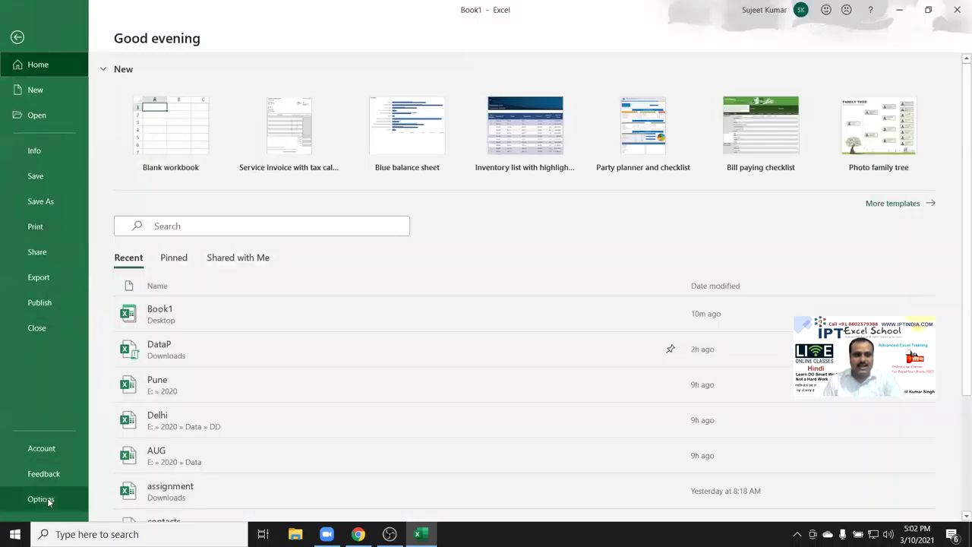
pyautogui.click(52, 500)
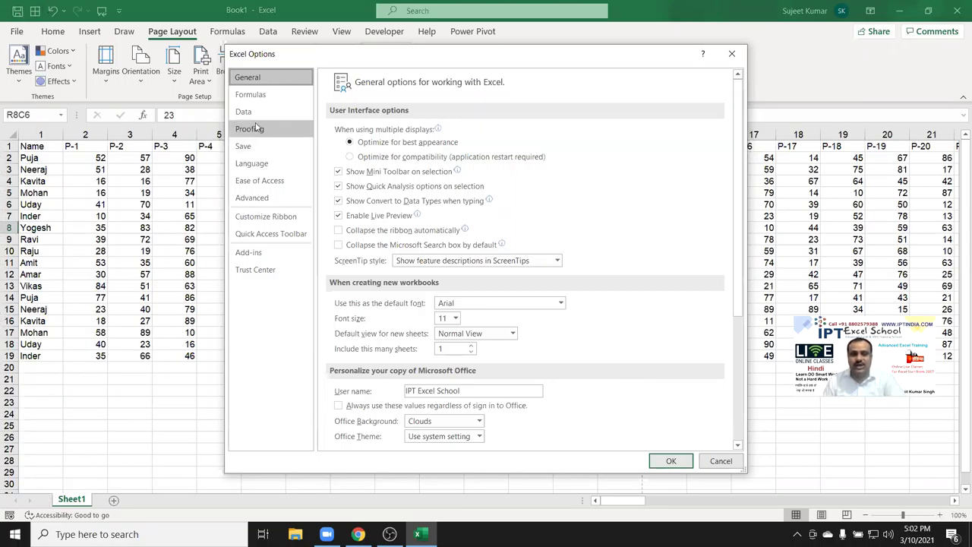
pyautogui.click(248, 94)
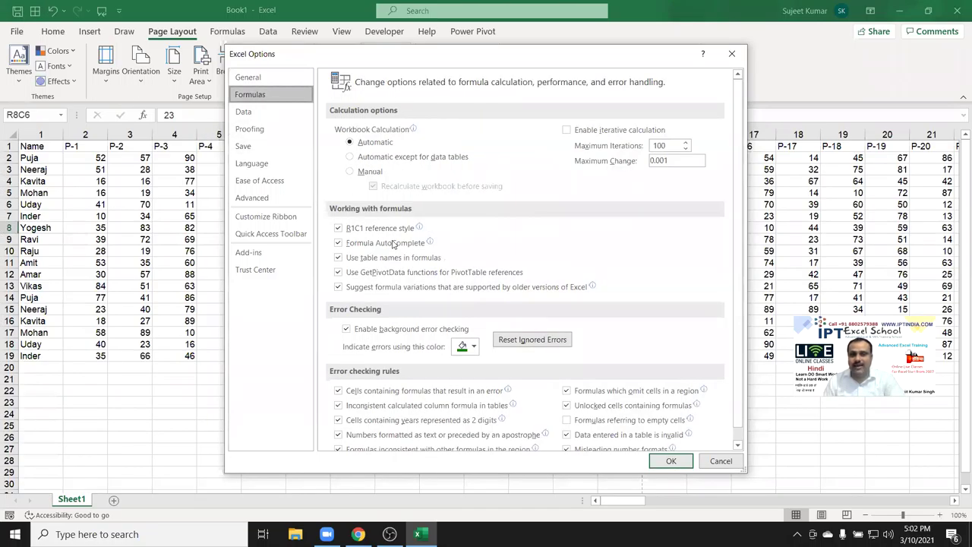
pyautogui.click(342, 232)
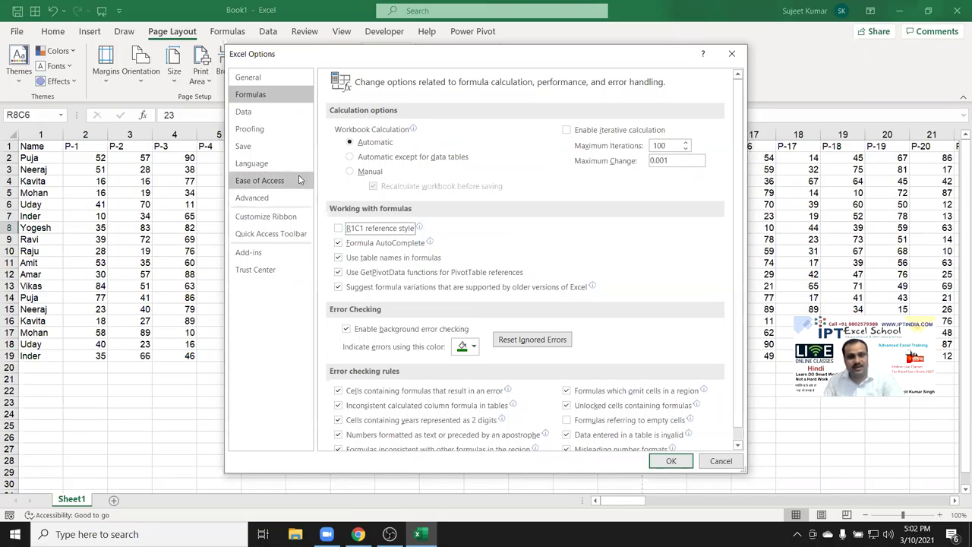
pyautogui.click(269, 134)
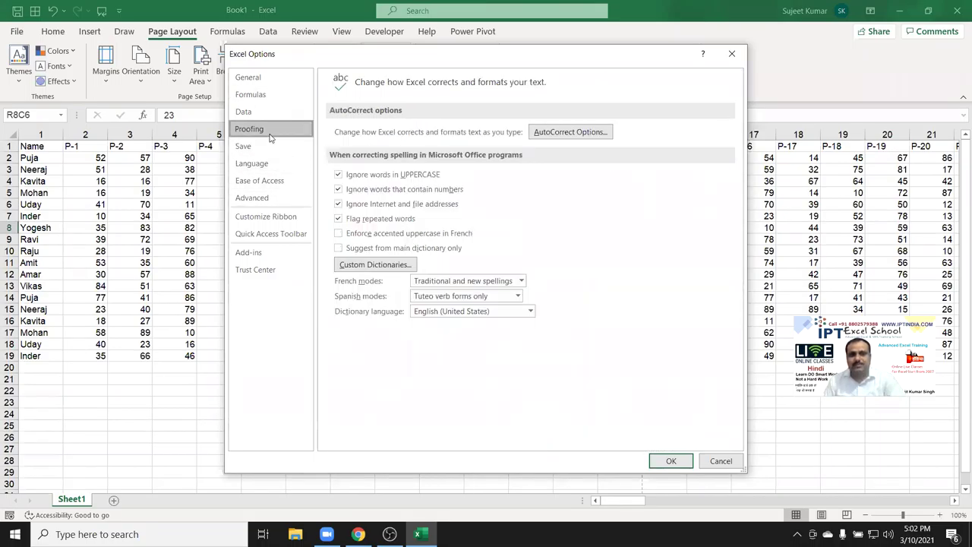
# Open the AutoCorrect Options dialog and cancel it without changes.
pyautogui.click(575, 133)
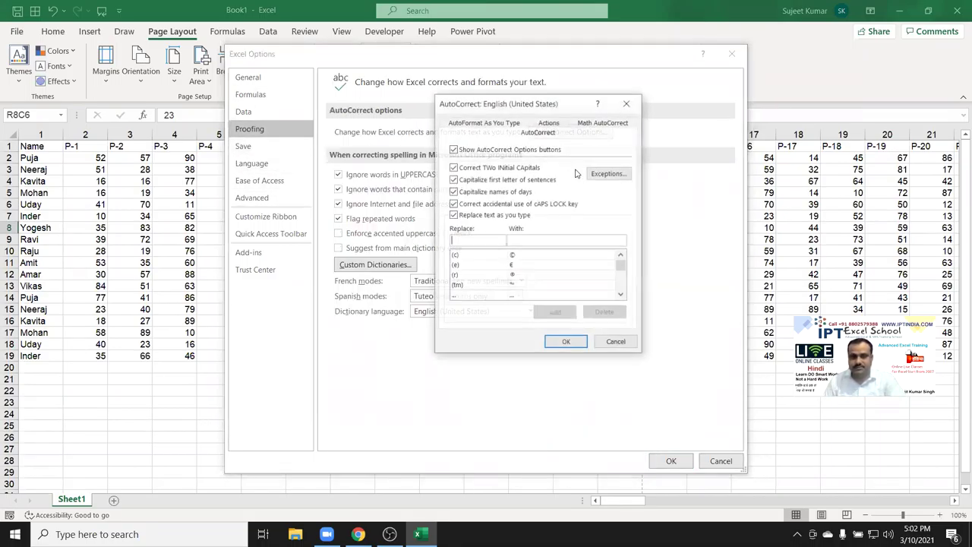
pyautogui.click(616, 342)
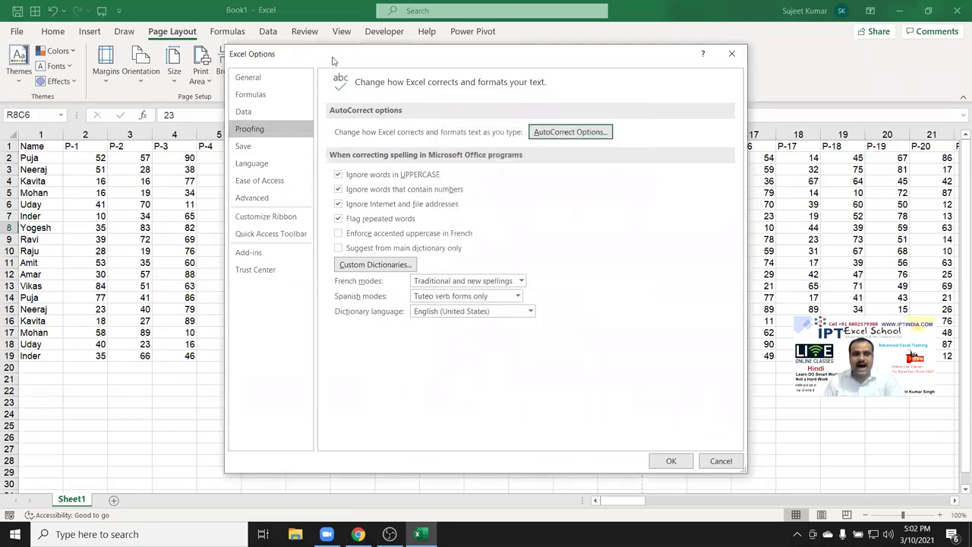
pyautogui.moveTo(338, 61); pyautogui.dragTo(456, 139)
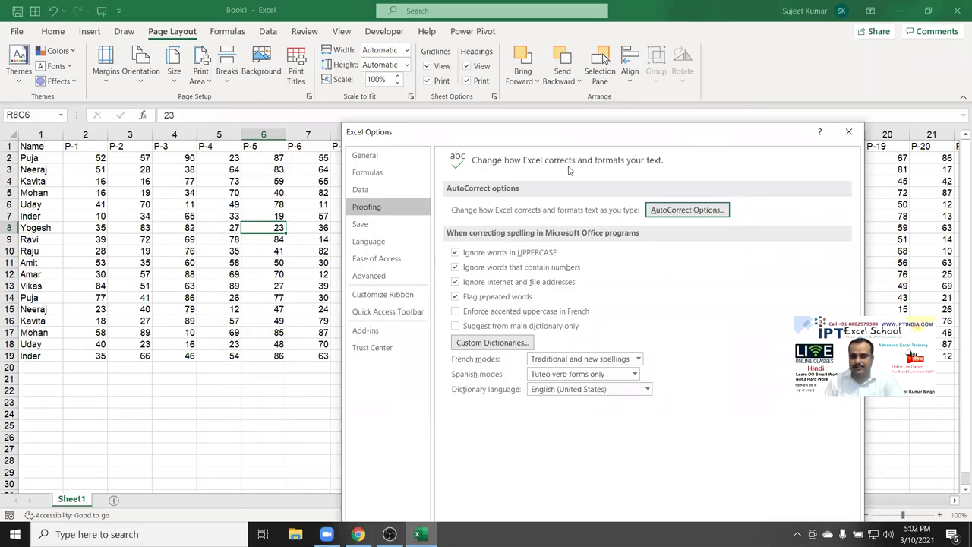
# Leave R1C1 reference style unchecked, apply with OK, and select columns A through H.
pyautogui.click(379, 173)
pyautogui.click(481, 308)
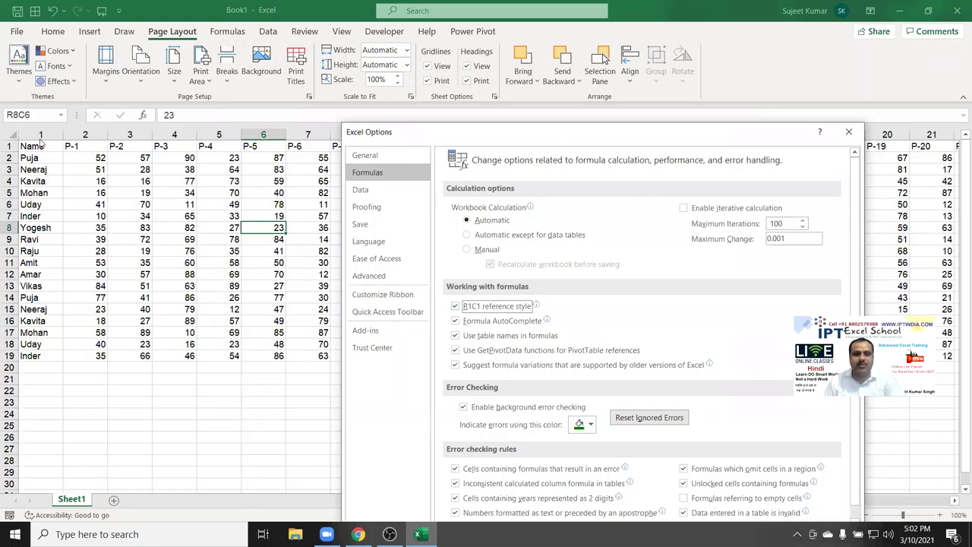
pyautogui.click(462, 307)
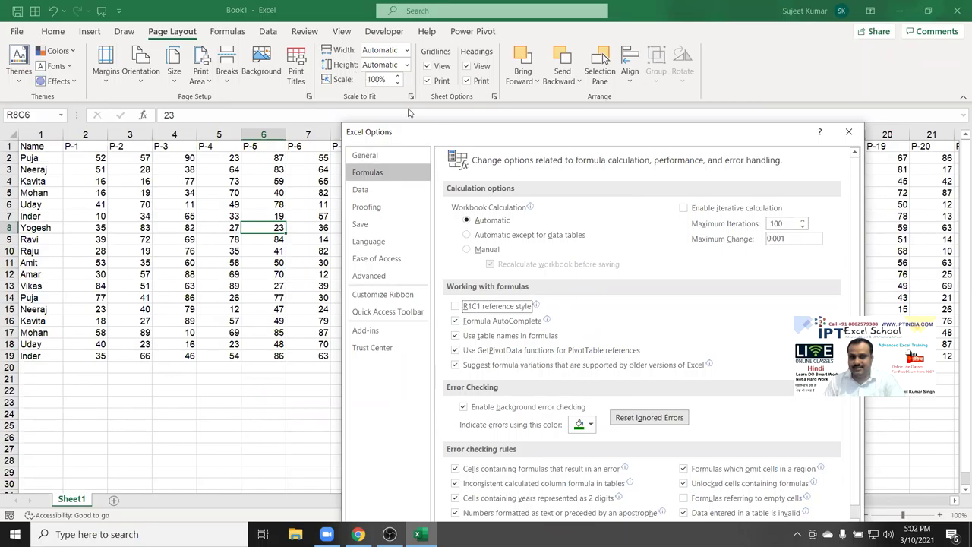
pyautogui.moveTo(429, 141); pyautogui.dragTo(260, 45)
pyautogui.click(615, 439)
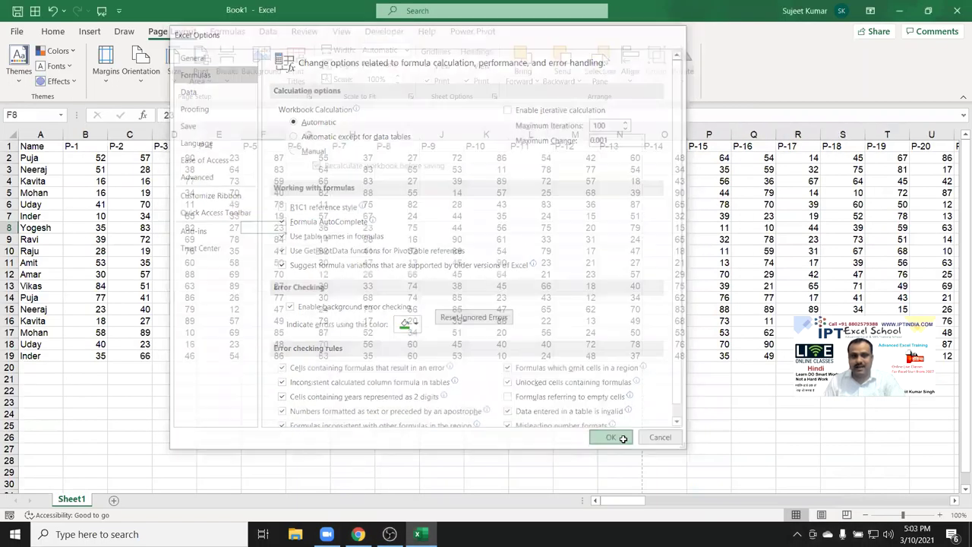
pyautogui.moveTo(41, 136); pyautogui.dragTo(365, 156)
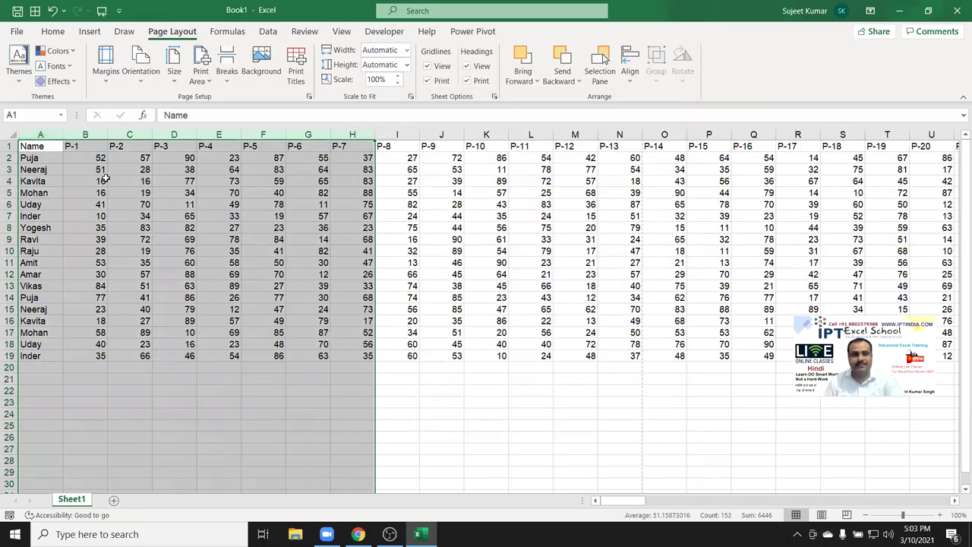
# Jump through the data from C4 with Ctrl+Arrow keys, then widen column A.
pyautogui.click(134, 180)
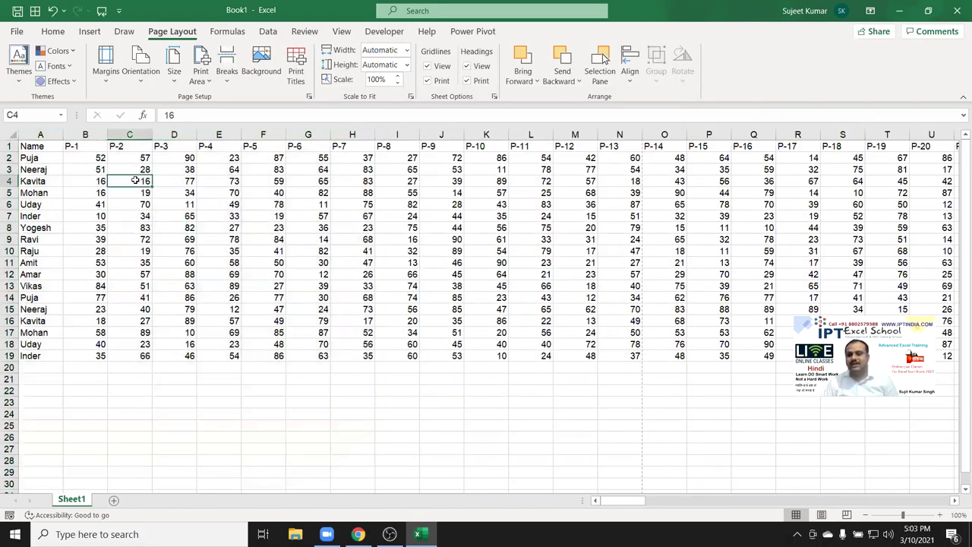
pyautogui.hotkey('ctrl', 'Right')
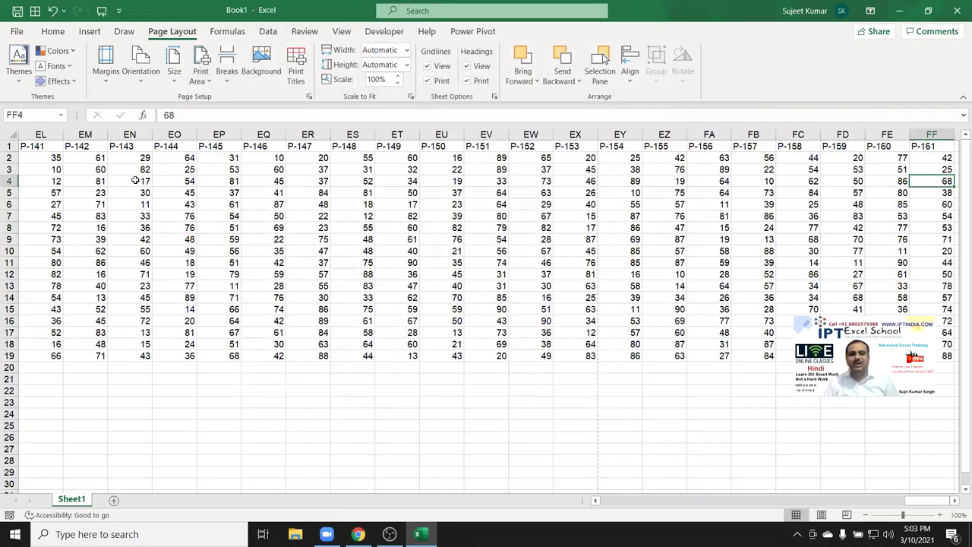
pyautogui.press('Up')
pyautogui.press('Up')
pyautogui.hotkey('ctrl', 'Left')
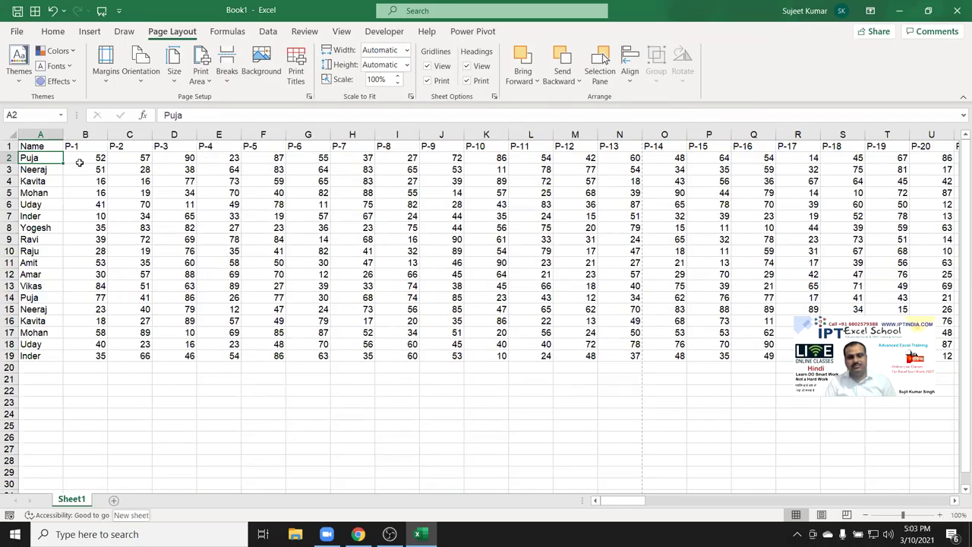
pyautogui.moveTo(63, 135); pyautogui.dragTo(73, 135)
# Add blank Sheet2, turn on R1C1 reference style, and check the R1C1 cell address.
pyautogui.click(114, 501)
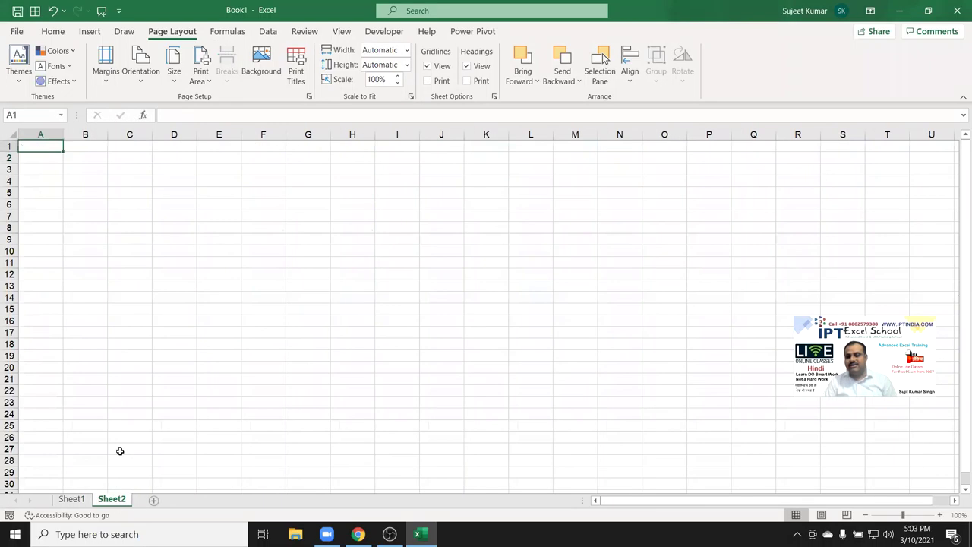
pyautogui.click(16, 31)
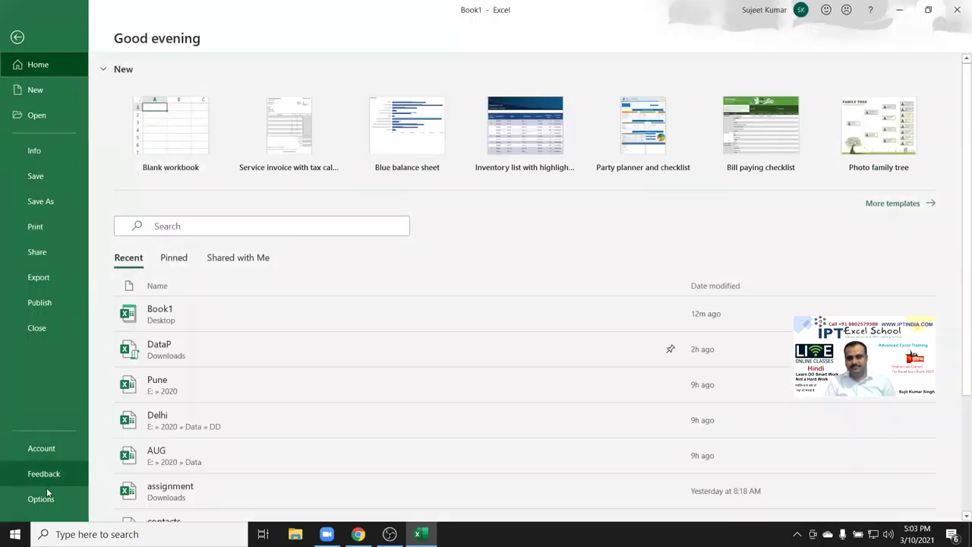
pyautogui.click(40, 499)
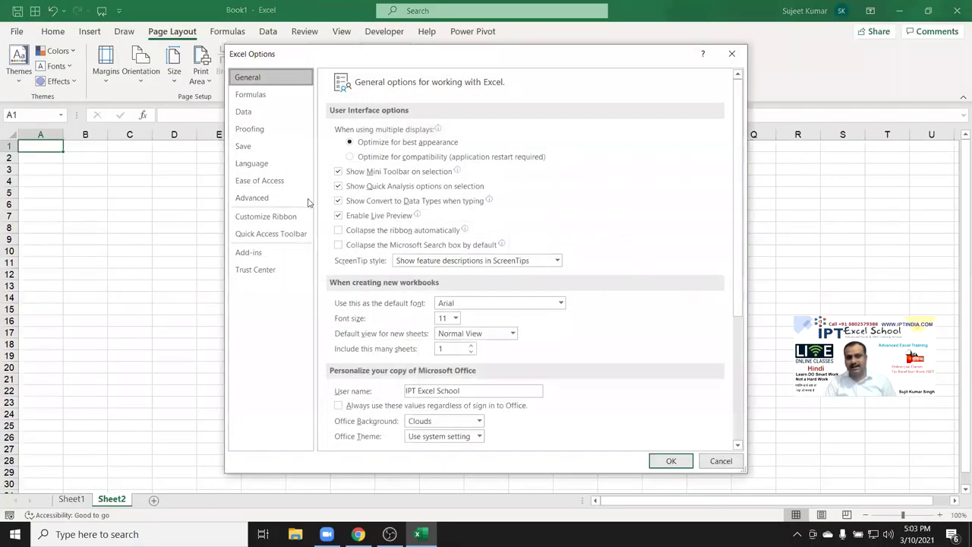
pyautogui.click(253, 129)
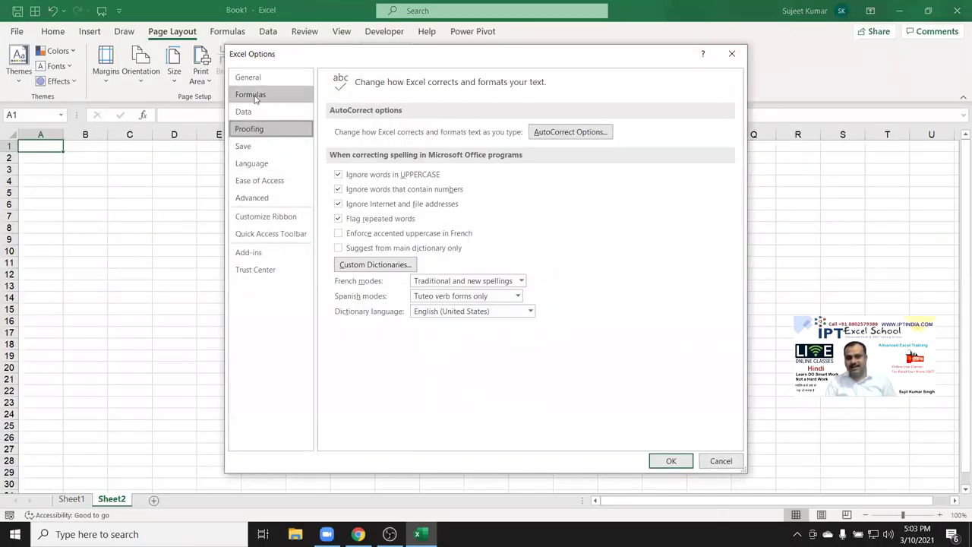
pyautogui.click(255, 96)
pyautogui.click(338, 228)
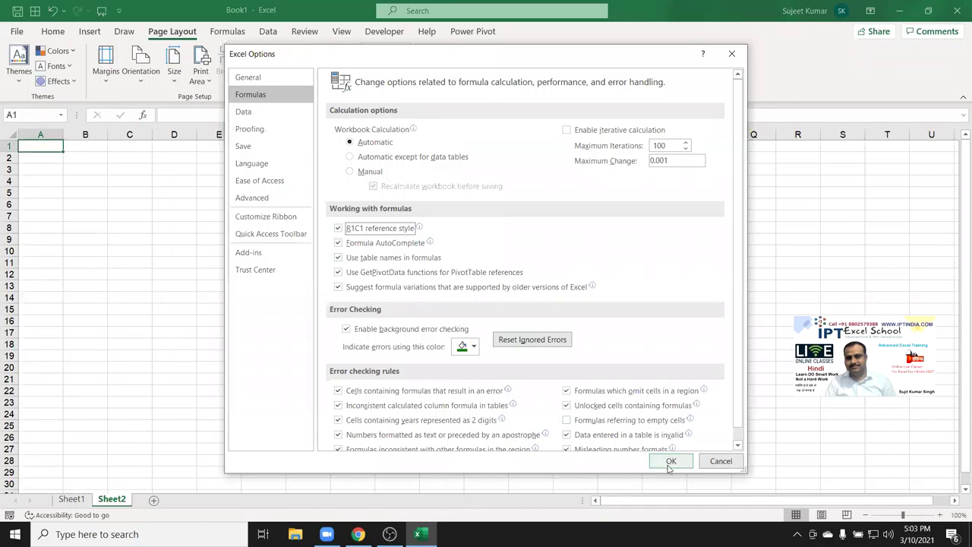
pyautogui.click(669, 463)
pyautogui.click(34, 115)
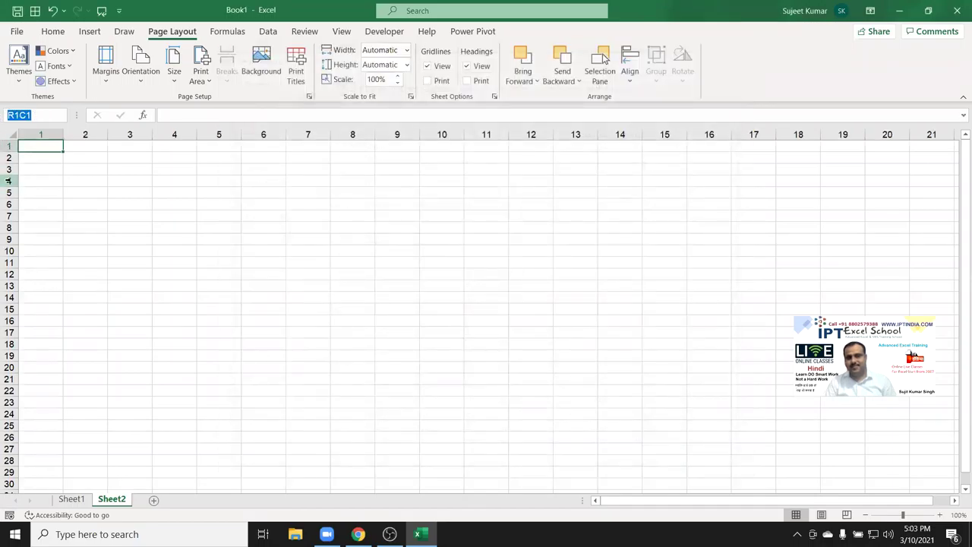
pyautogui.press('Escape')
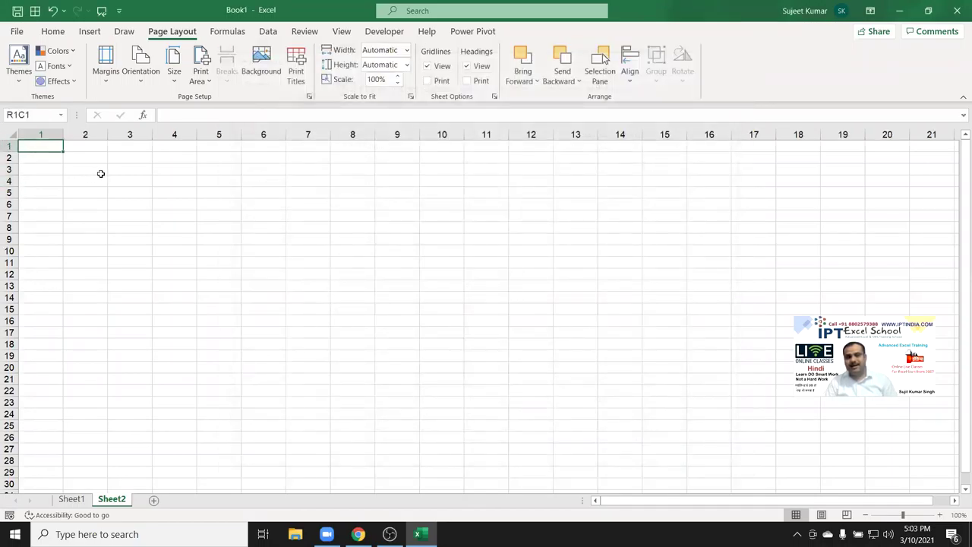
# Enter 20 in cell R4C2.
pyautogui.click(100, 171)
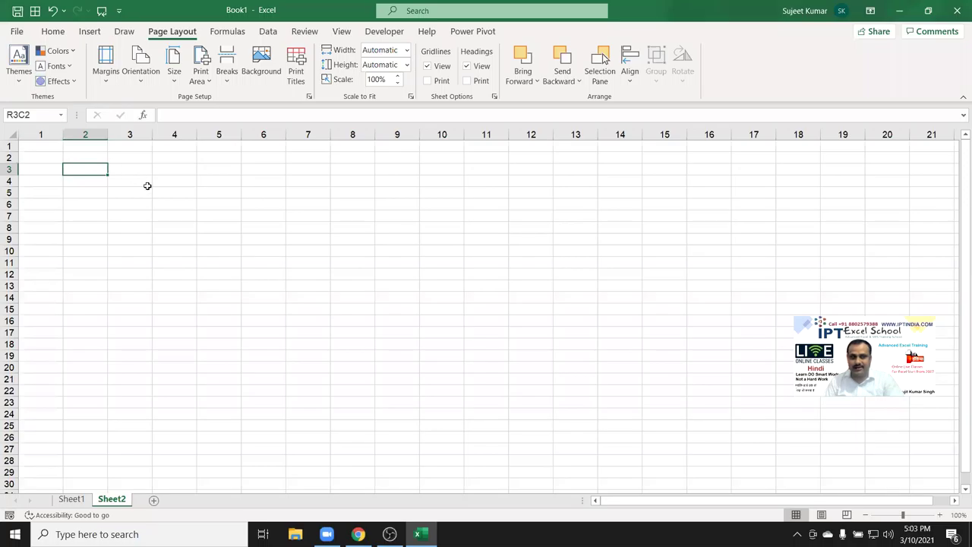
pyautogui.click(148, 184)
pyautogui.click(202, 189)
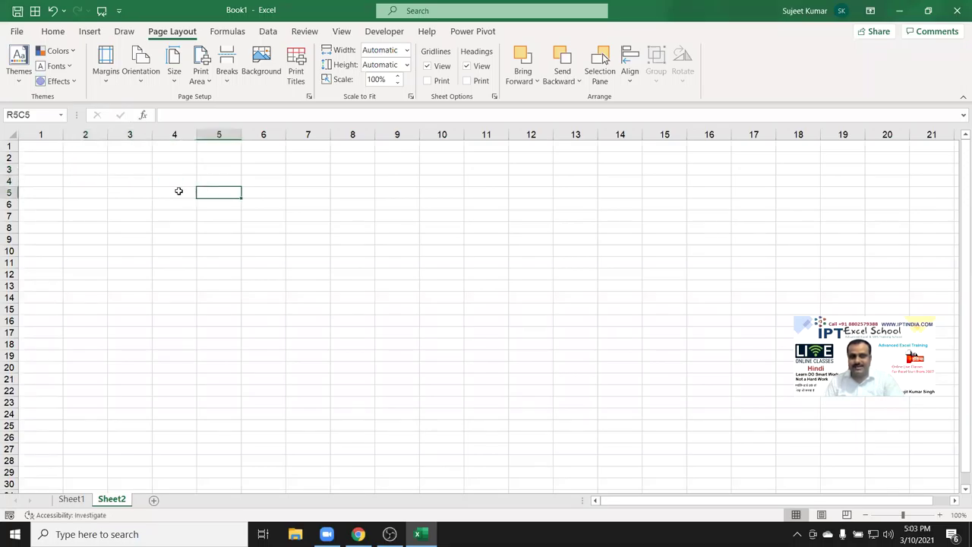
pyautogui.click(72, 180)
pyautogui.write('20')
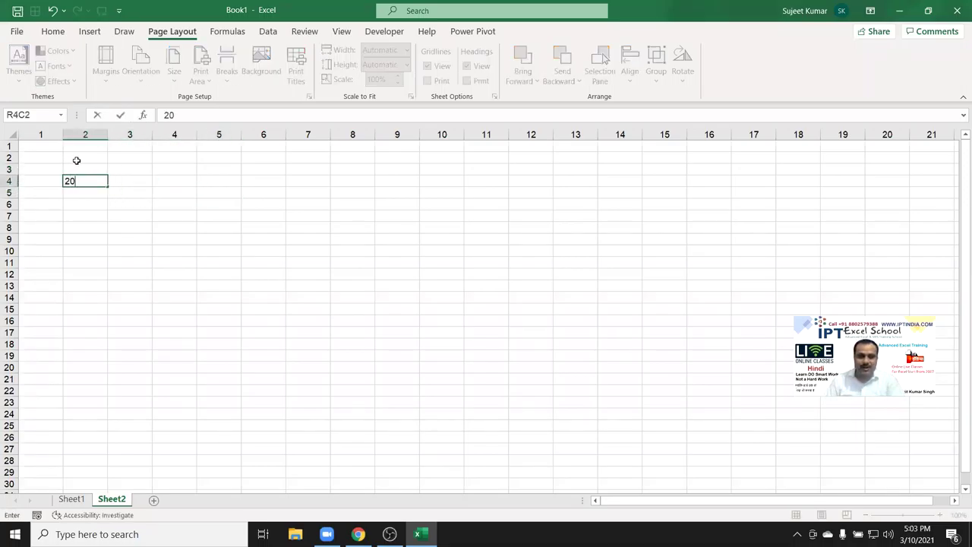
pyautogui.click(133, 181)
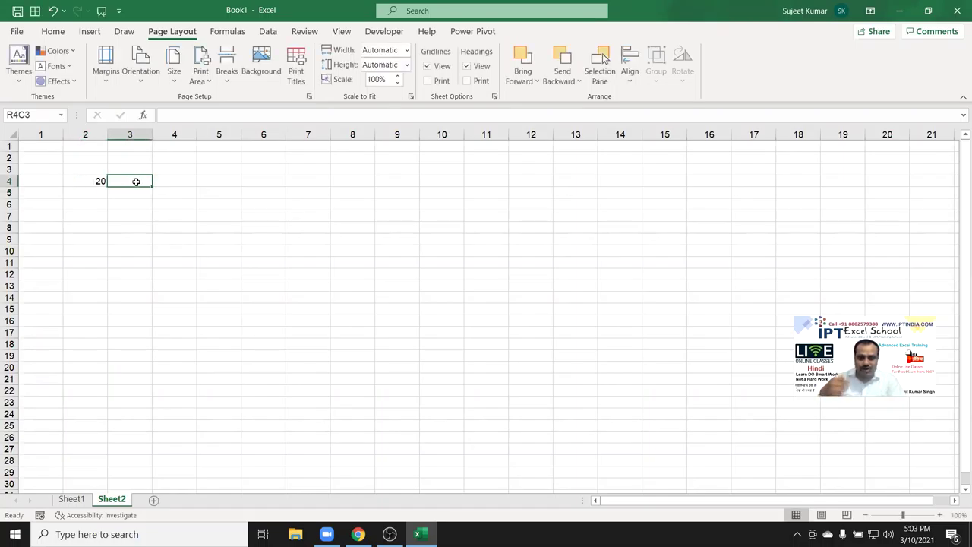
# Enter =RC[-1]+20 in R4C3 so it shows 40, then select R2C2:R5C3.
pyautogui.write('=')
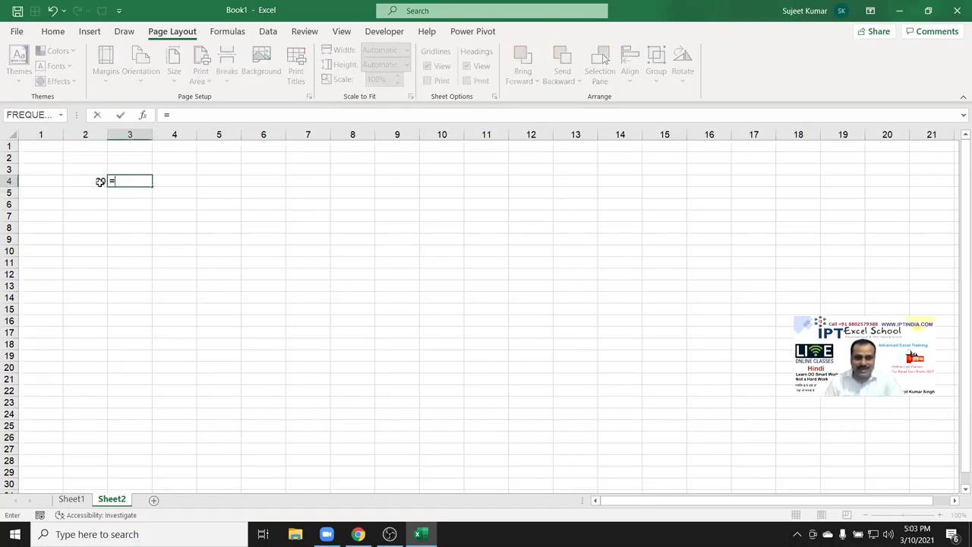
pyautogui.click(91, 180)
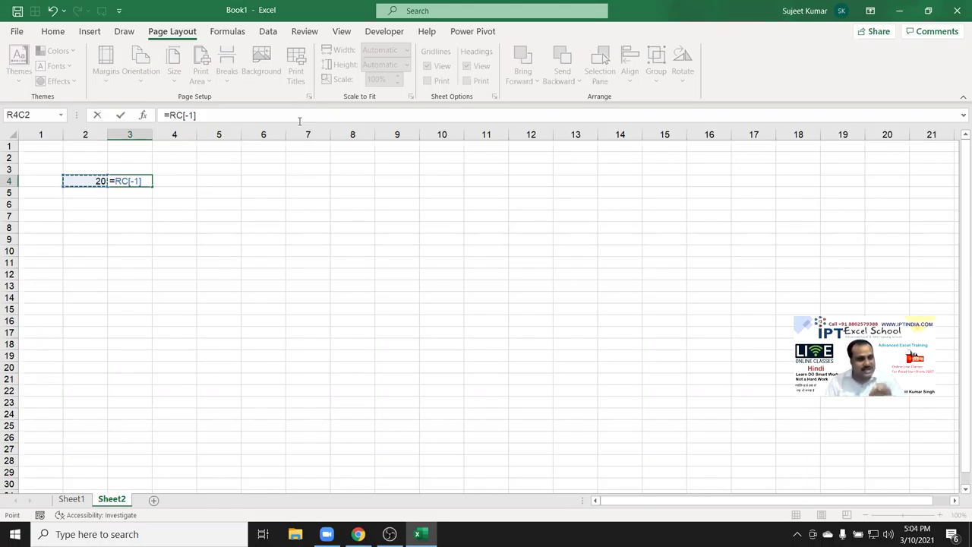
pyautogui.write('+20')
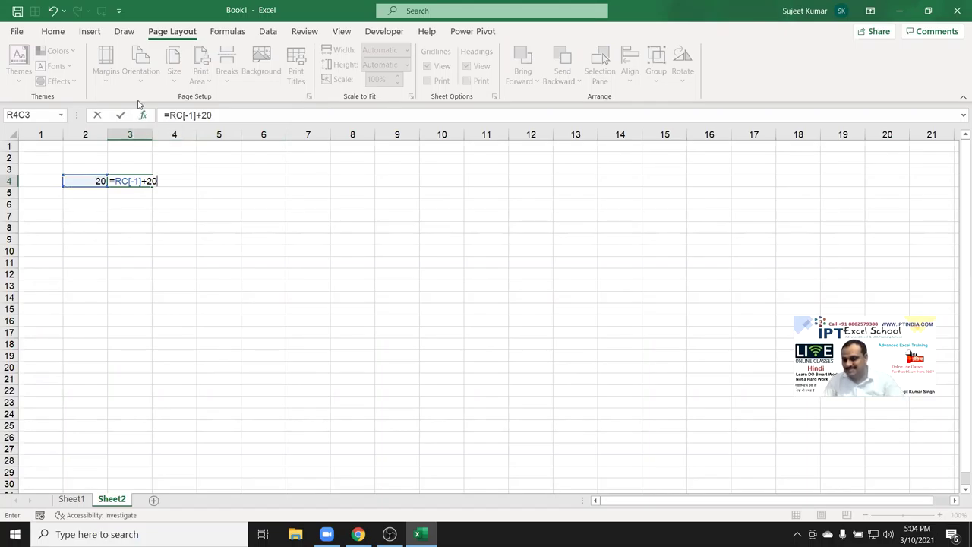
pyautogui.press('Return')
pyautogui.press('Up')
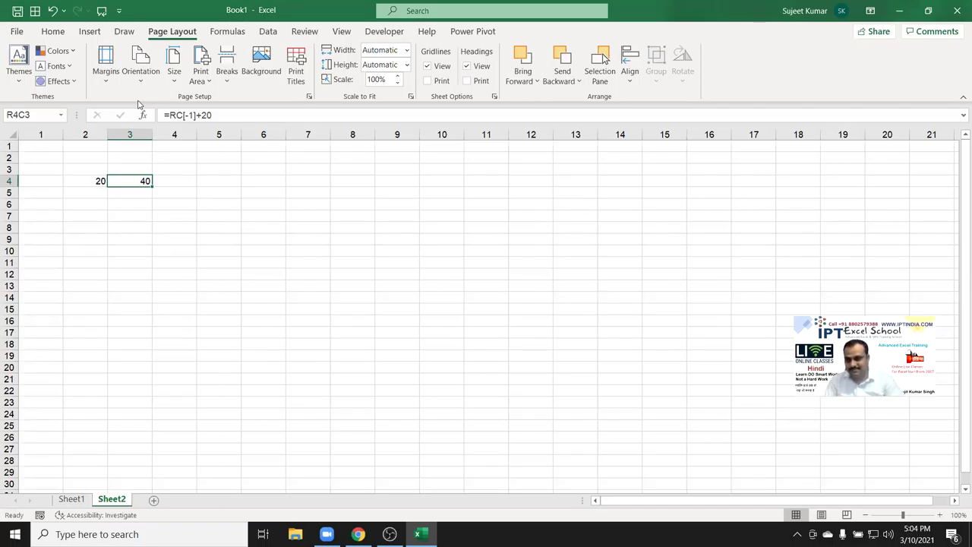
pyautogui.moveTo(91, 160); pyautogui.dragTo(123, 196)
# Delete the values in B2:C5, turn off R1C1 reference style, then select E7.
pyautogui.press('Delete')
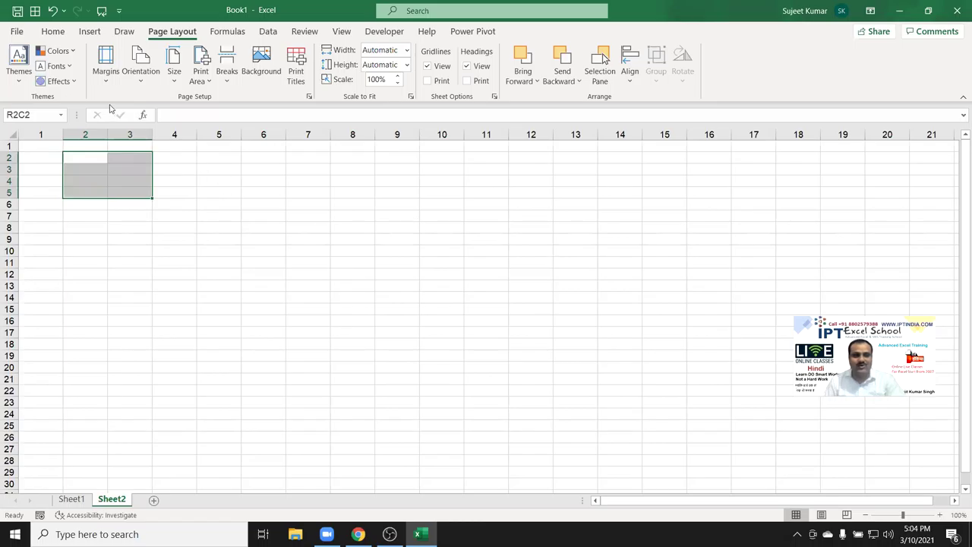
pyautogui.click(17, 32)
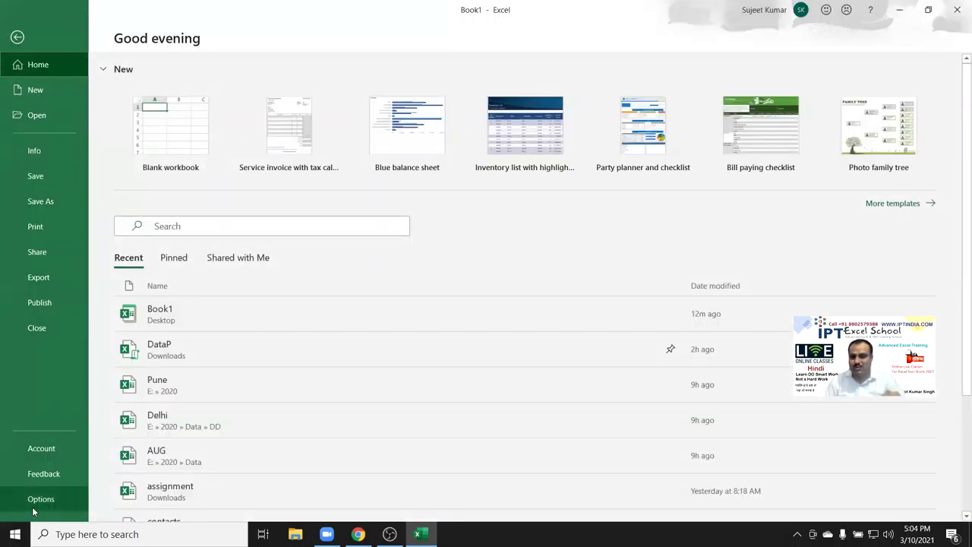
pyautogui.click(39, 498)
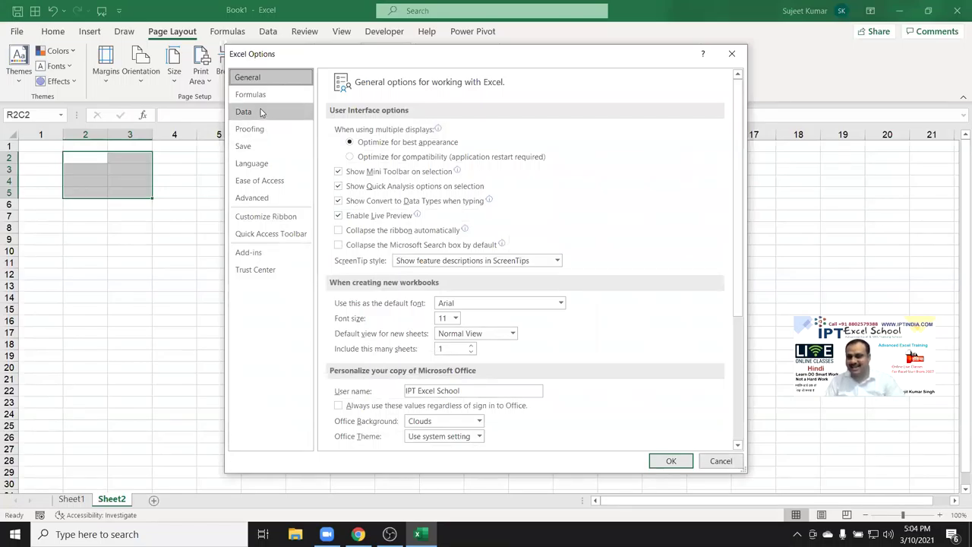
pyautogui.click(254, 95)
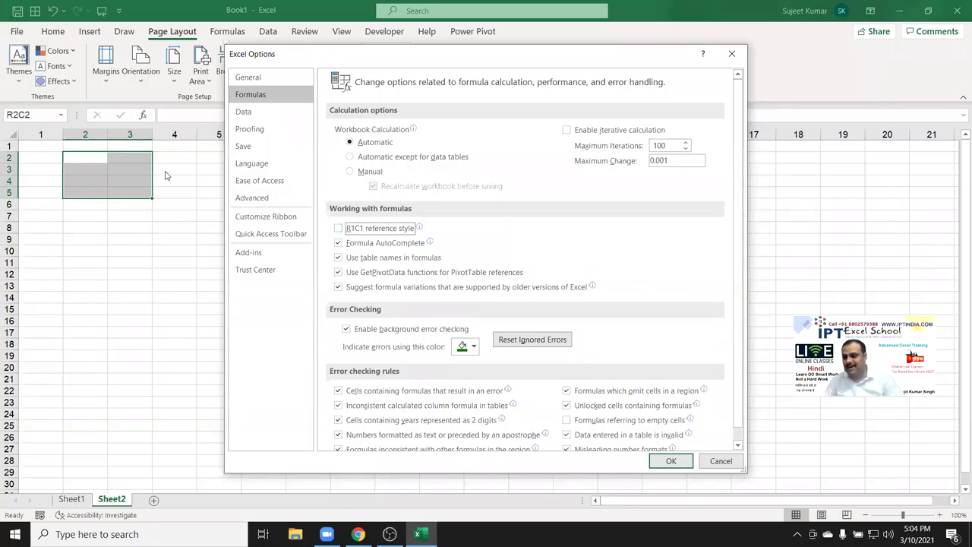
pyautogui.click(670, 461)
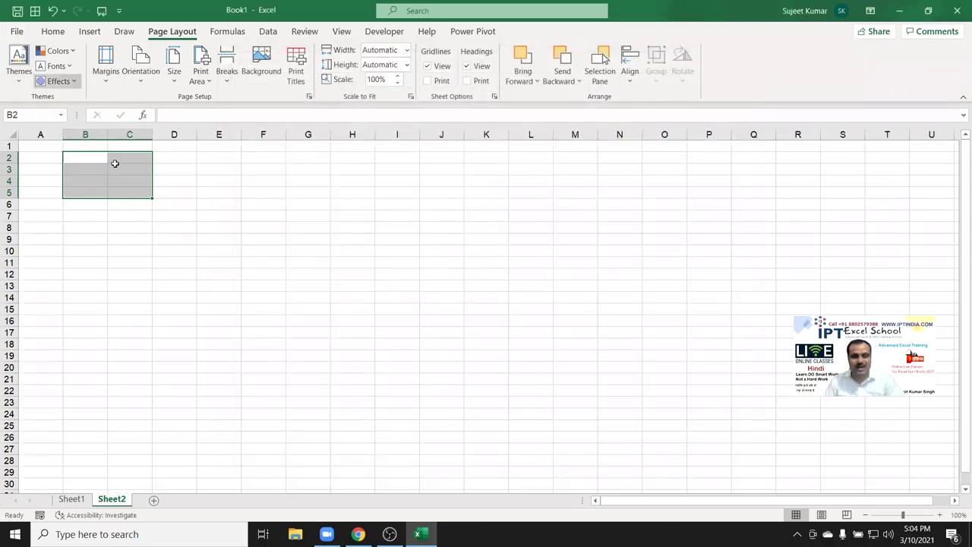
pyautogui.click(198, 216)
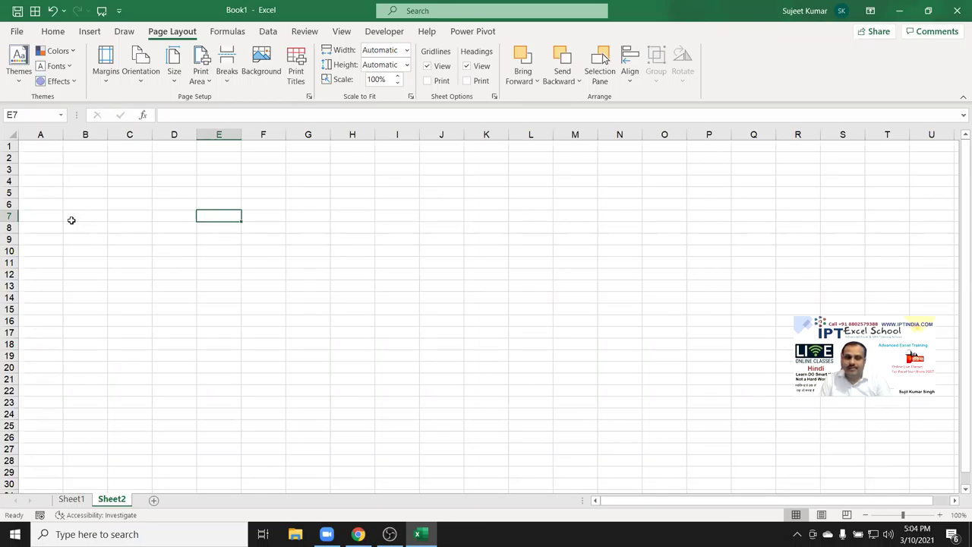
# Turn R1C1 reference style back on under Options > Formulas so columns are numbered.
pyautogui.click(16, 31)
pyautogui.click(31, 500)
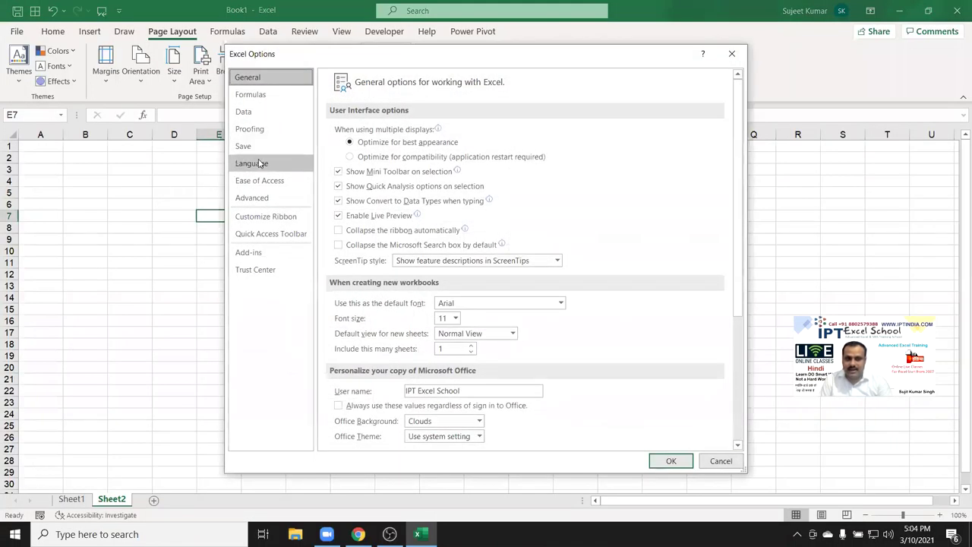
pyautogui.click(271, 111)
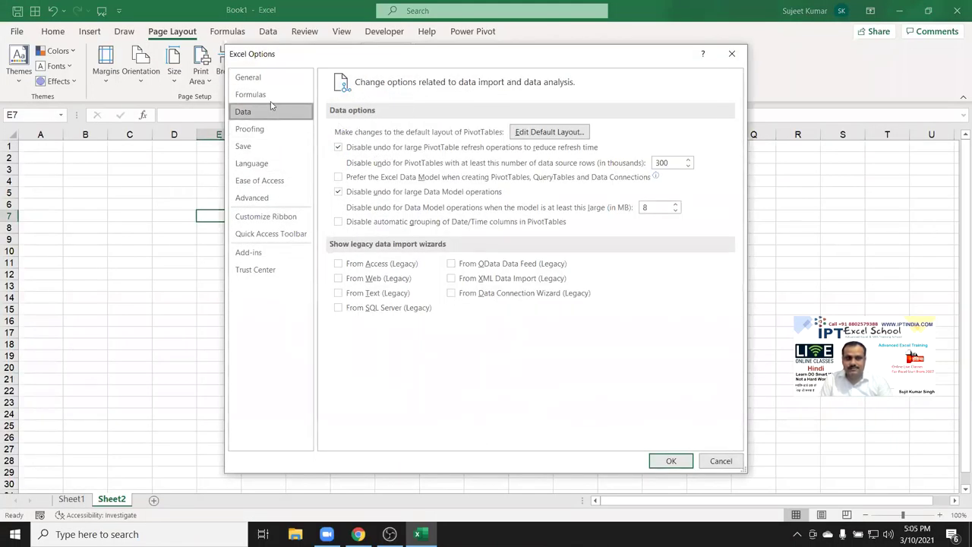
pyautogui.click(261, 95)
pyautogui.click(377, 229)
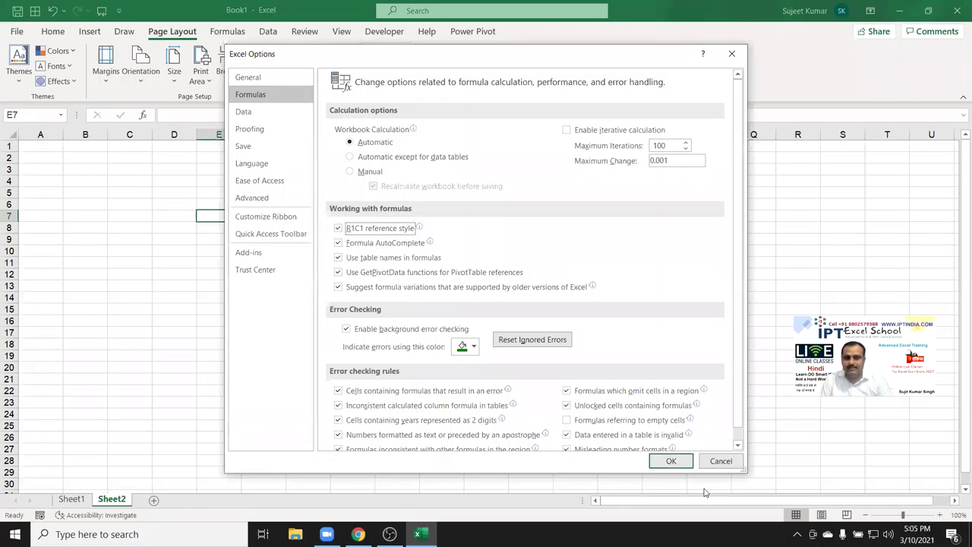
pyautogui.click(678, 460)
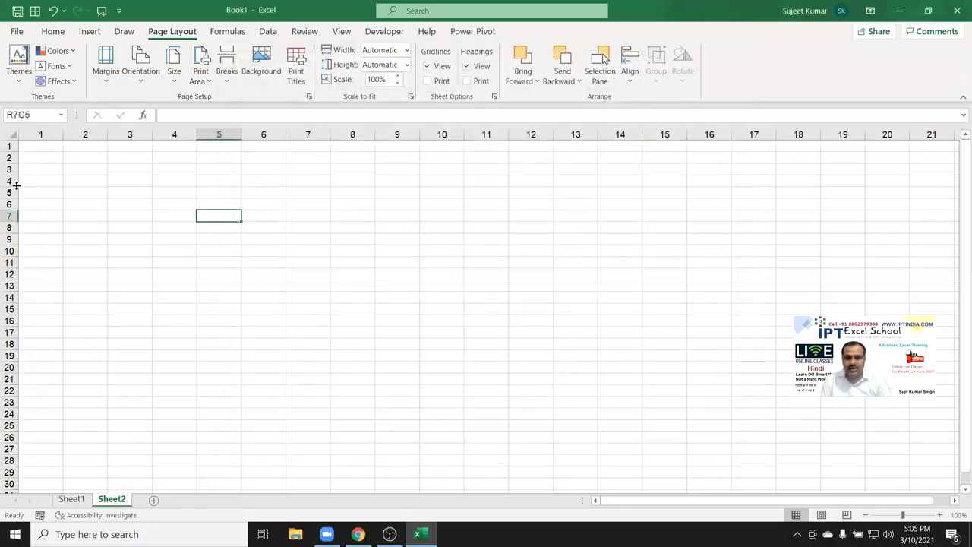
pyautogui.click(71, 499)
# Add Sheet3, then open a blank Book2 with Ctrl+N and close it.
pyautogui.click(112, 499)
pyautogui.click(153, 499)
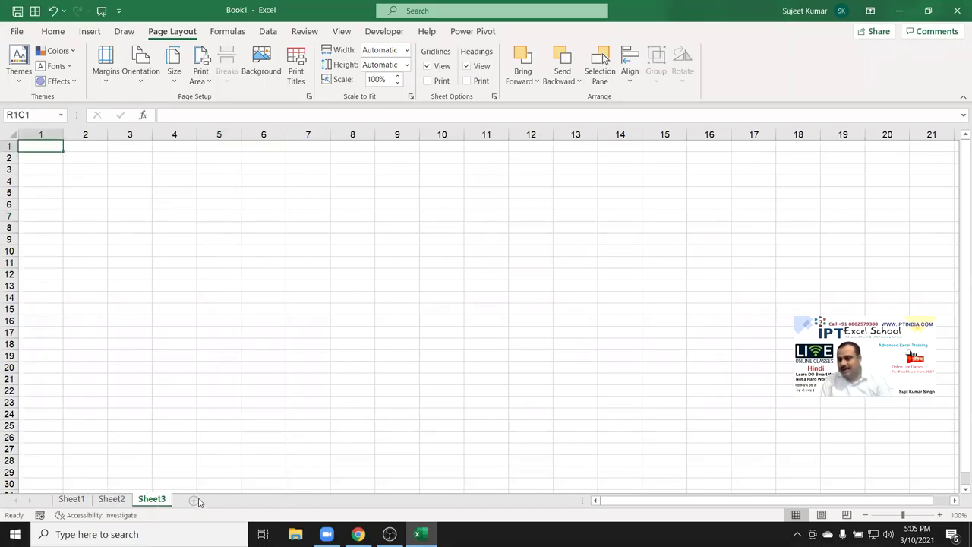
pyautogui.click(191, 378)
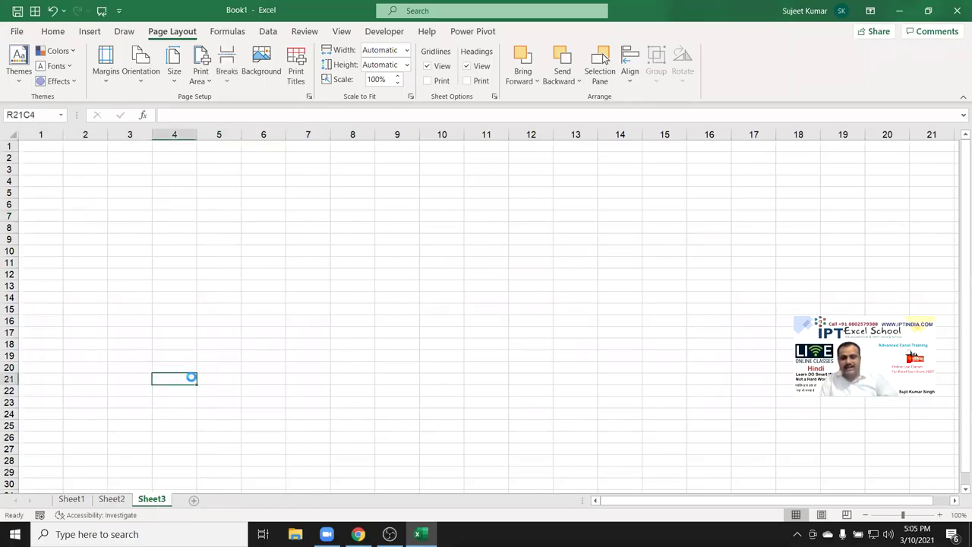
pyautogui.hotkey('ctrl', 'n')
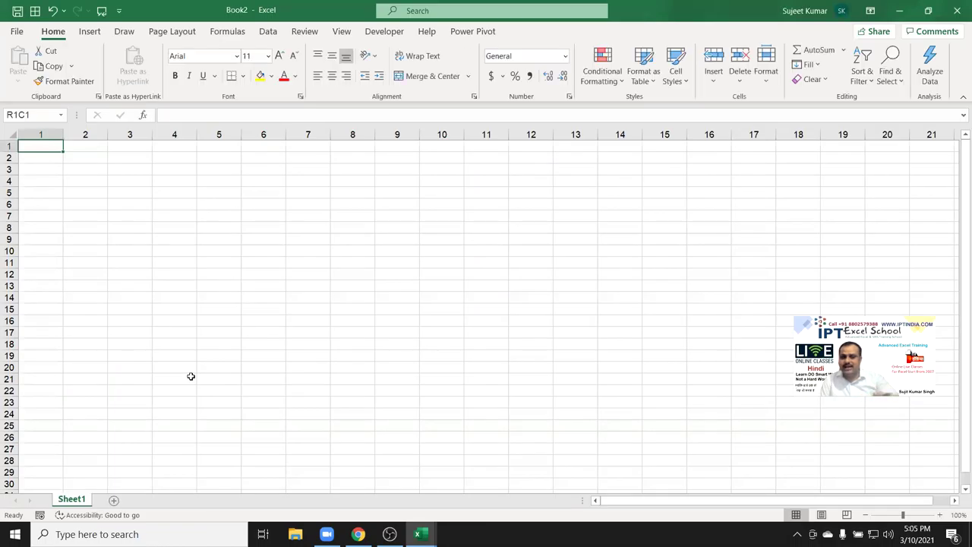
pyautogui.click(956, 12)
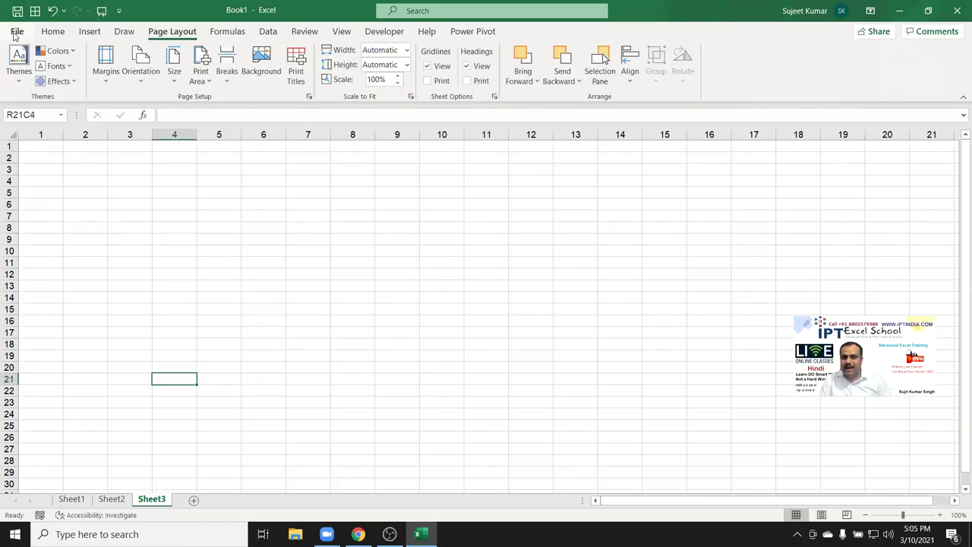
# Turn off R1C1 reference style under Options > Formulas so Sheet3 shows lettered columns.
pyautogui.click(16, 32)
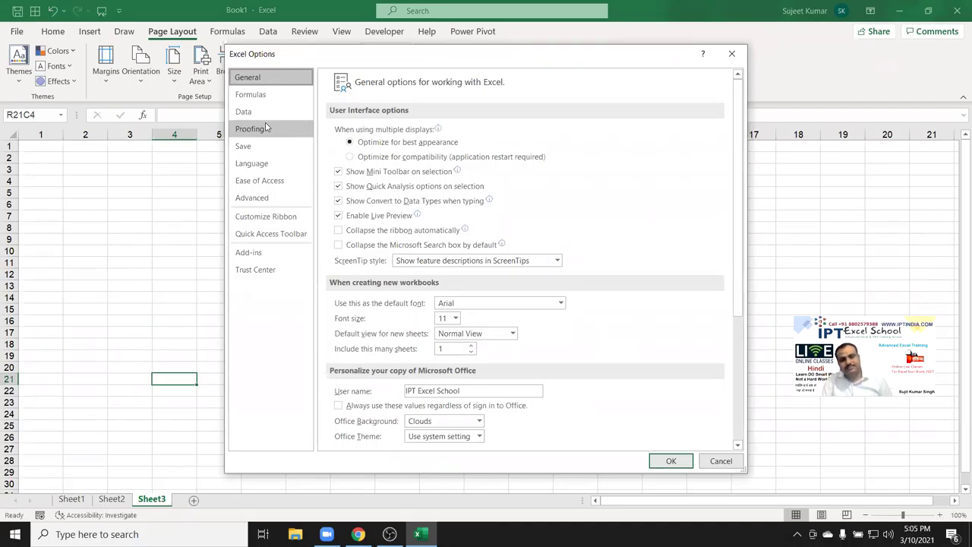
pyautogui.click(269, 95)
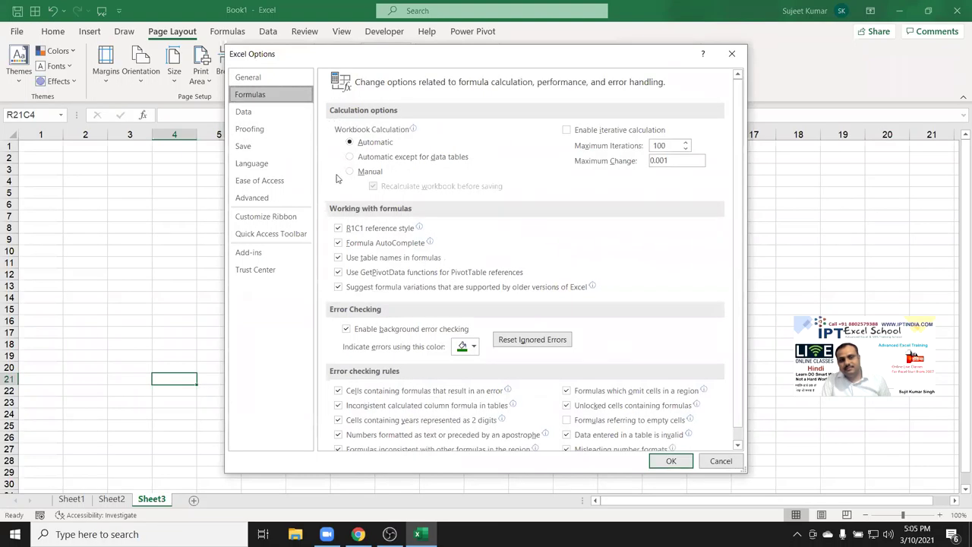
pyautogui.click(356, 233)
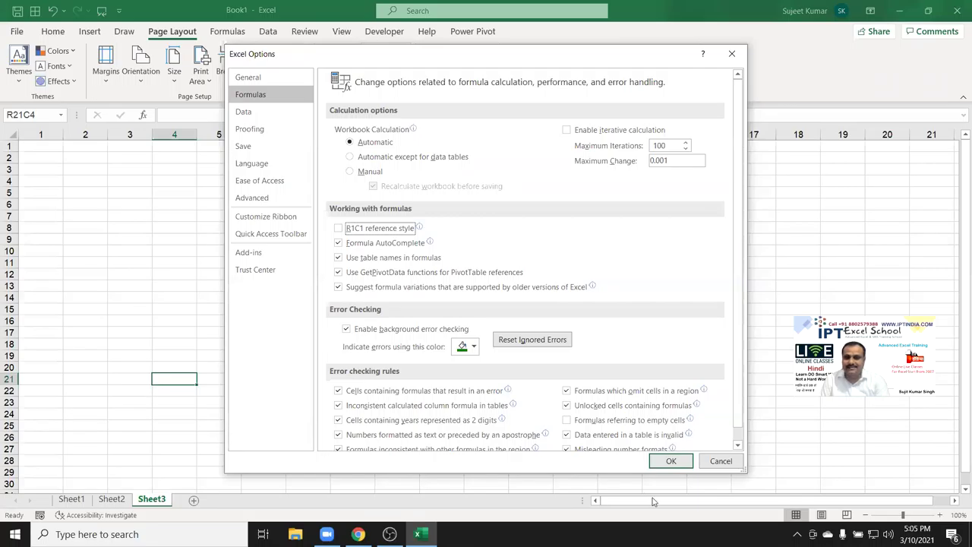
pyautogui.click(671, 461)
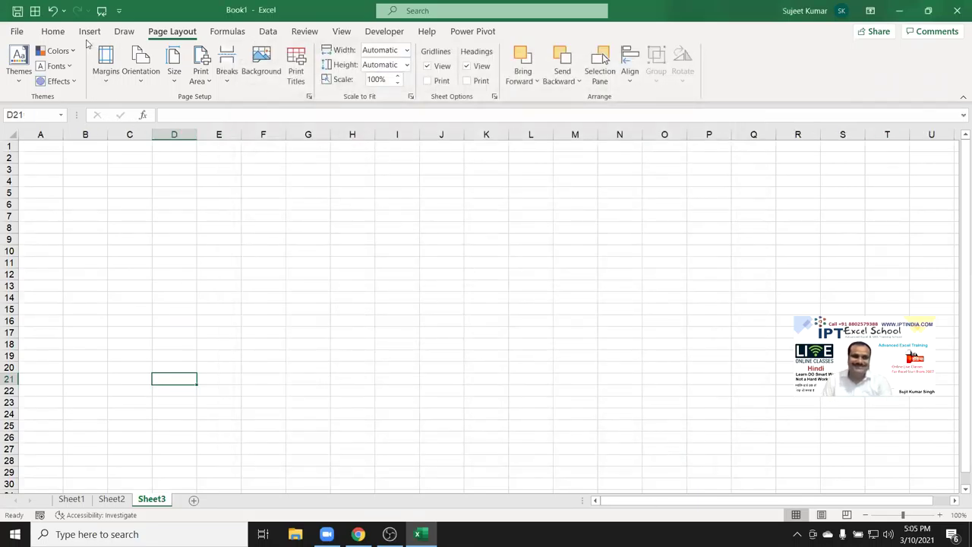
pyautogui.click(18, 31)
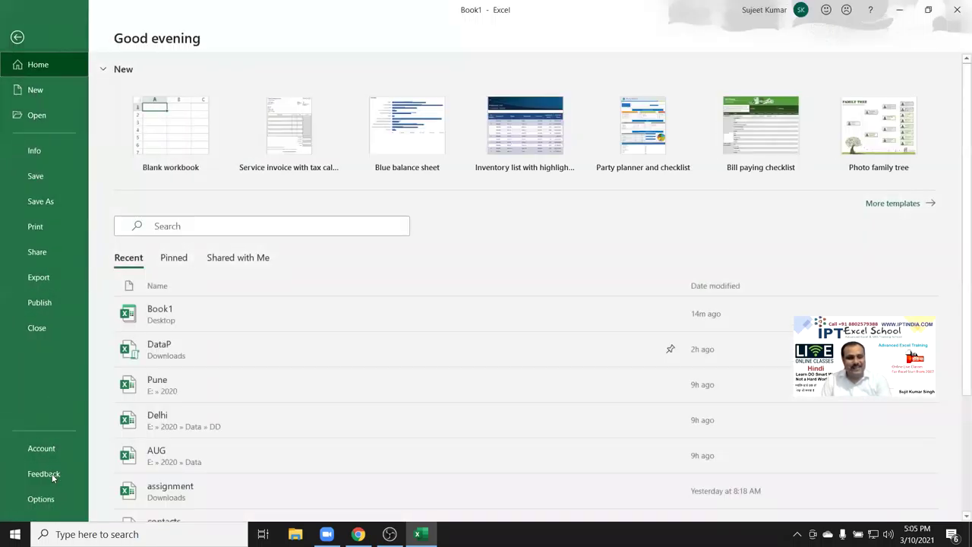
# Look up the DS AutoCorrect entry for Daily Sales Report in Proofing options.
pyautogui.click(39, 499)
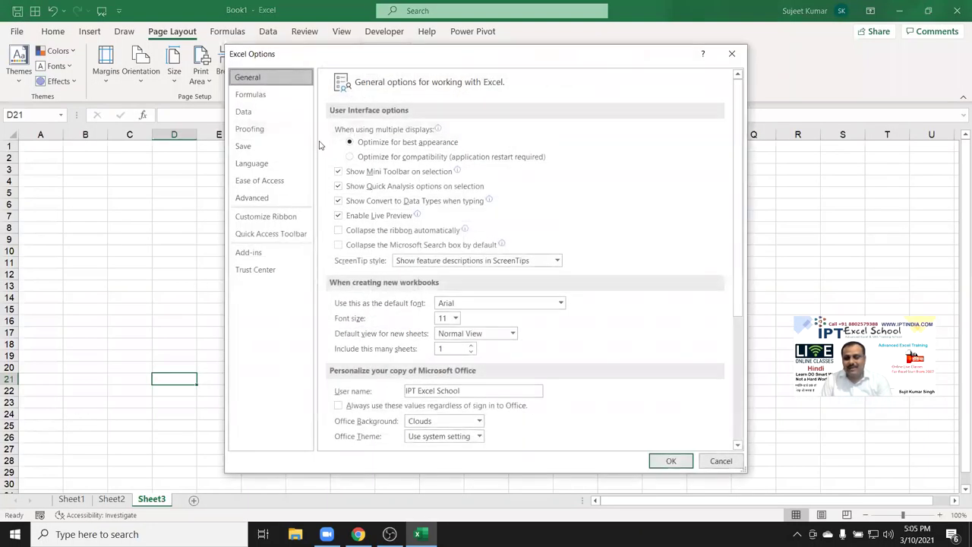
pyautogui.click(280, 131)
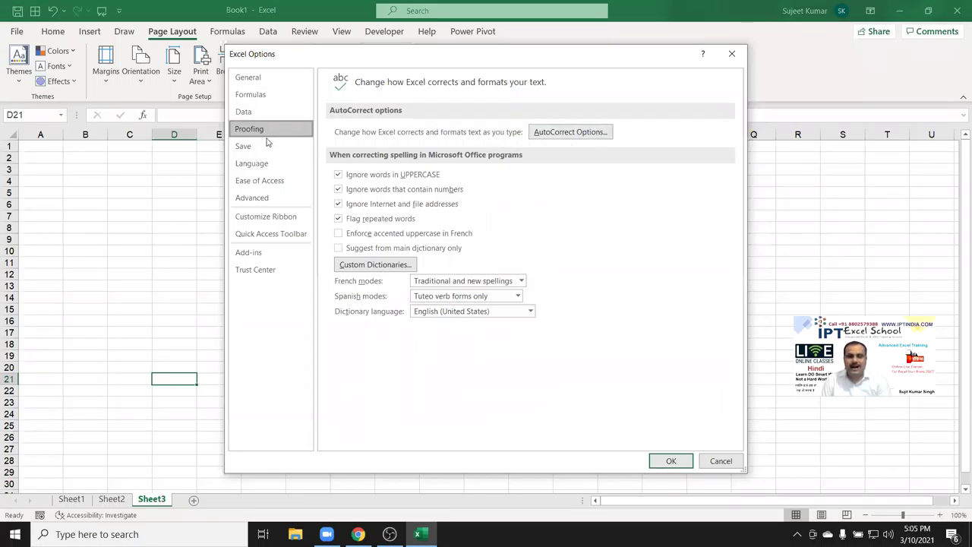
pyautogui.click(569, 131)
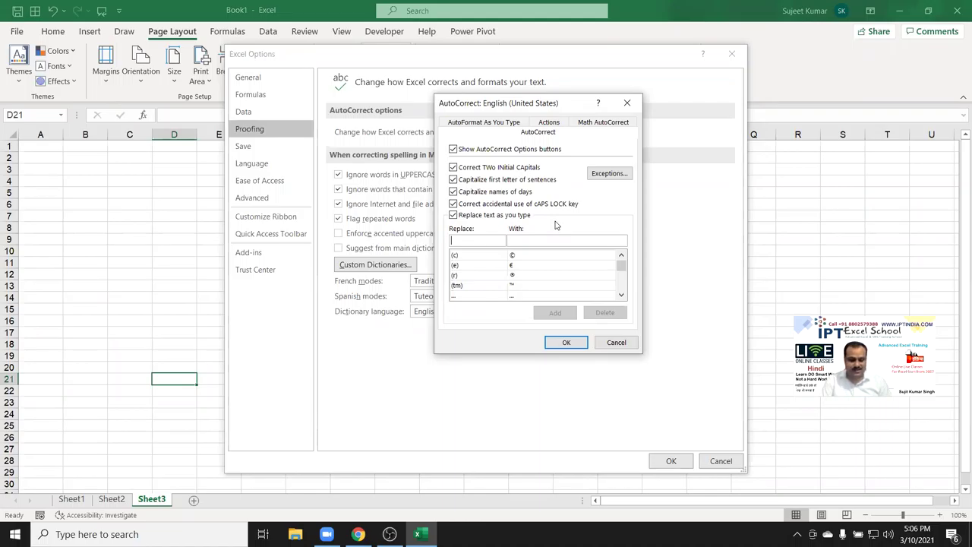
pyautogui.write('DS')
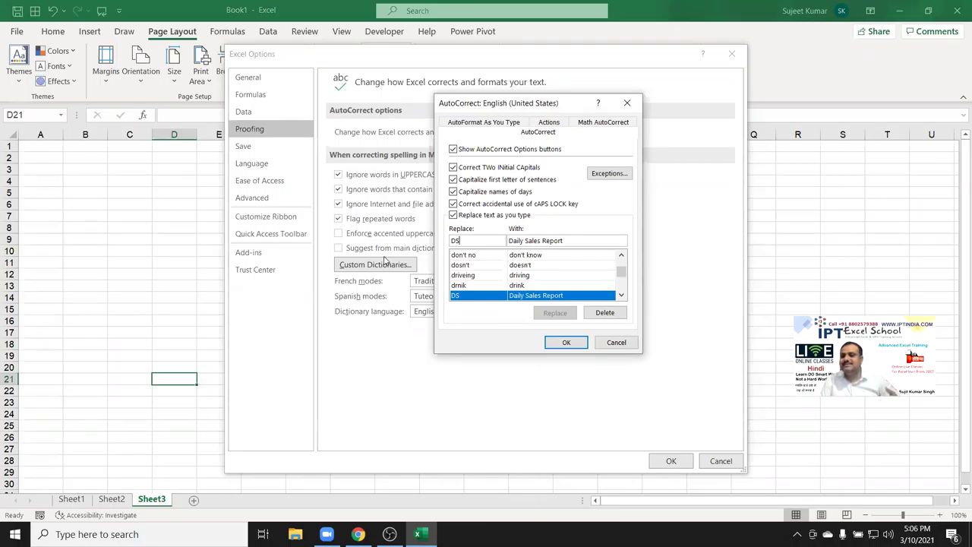
pyautogui.press('Return')
pyautogui.press('Return')
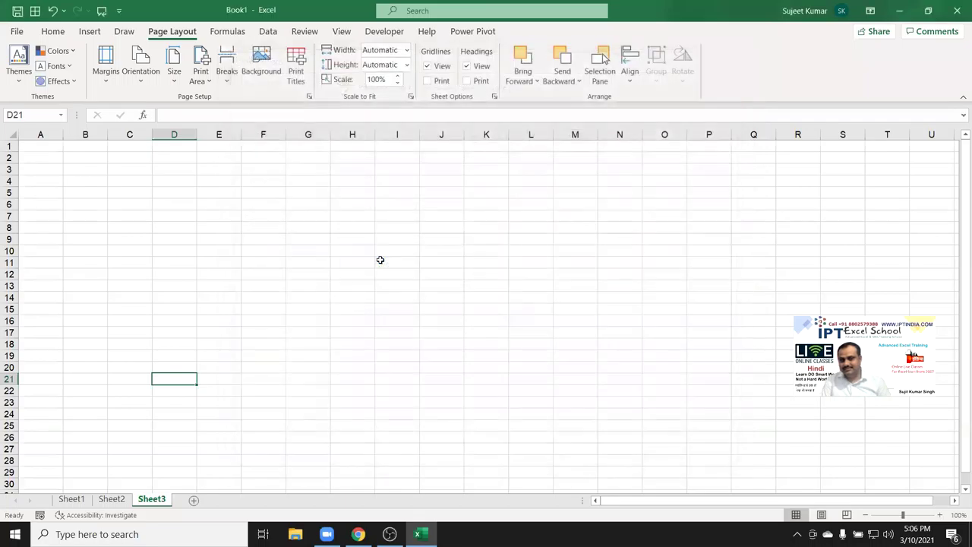
# Type DS in F11 so it expands to Daily Sales Report.
pyautogui.click(247, 266)
pyautogui.write('DS')
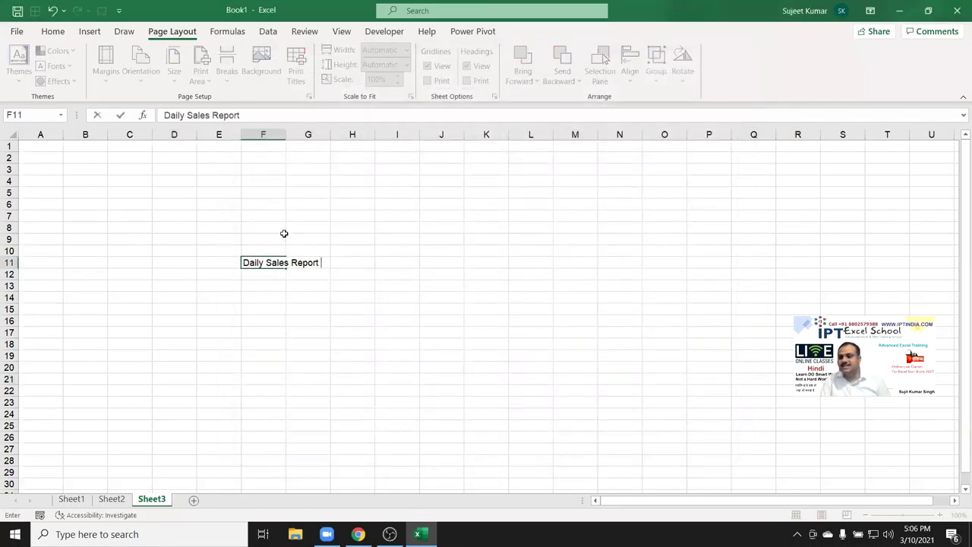
pyautogui.click(343, 285)
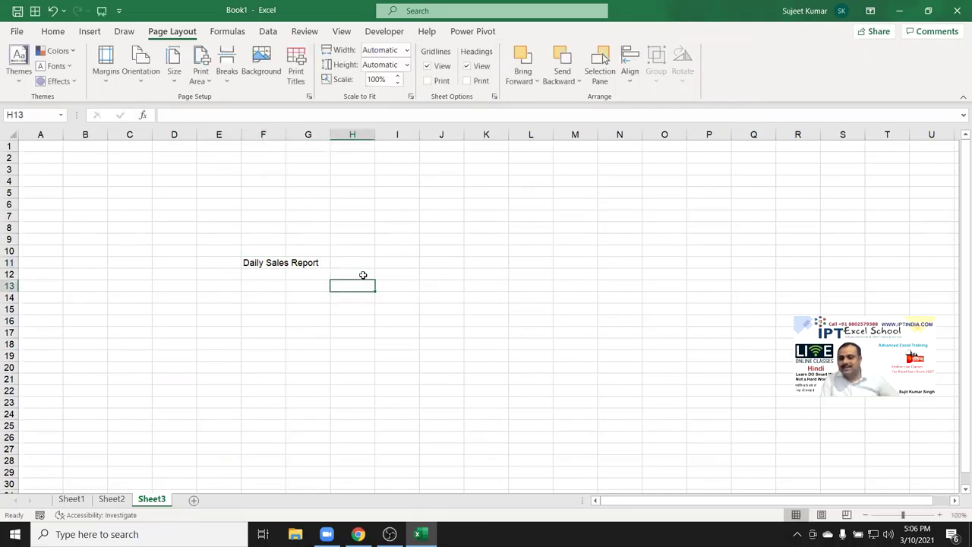
pyautogui.click(17, 31)
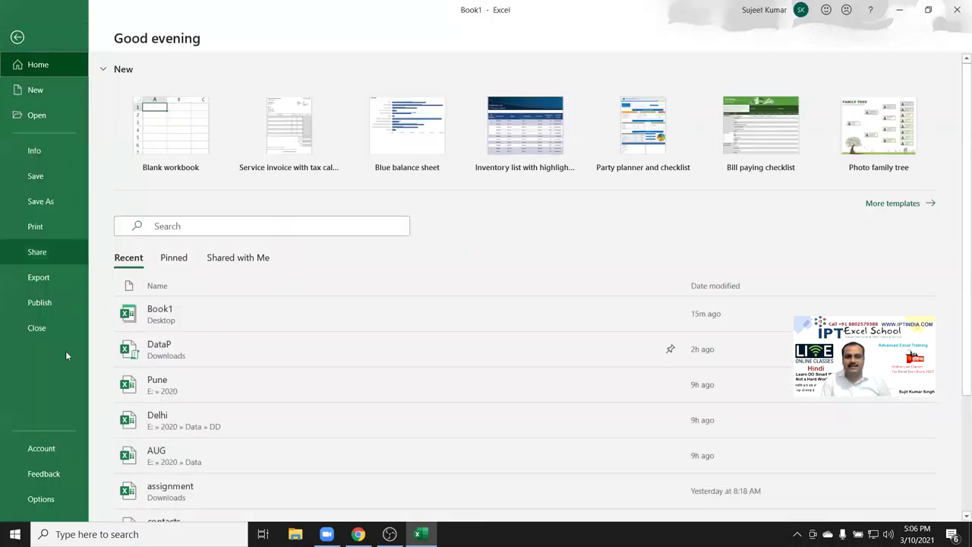
# Review the DS AutoCorrect entry plus the Actions and AutoFormat As You Type settings, then close Options.
pyautogui.click(41, 498)
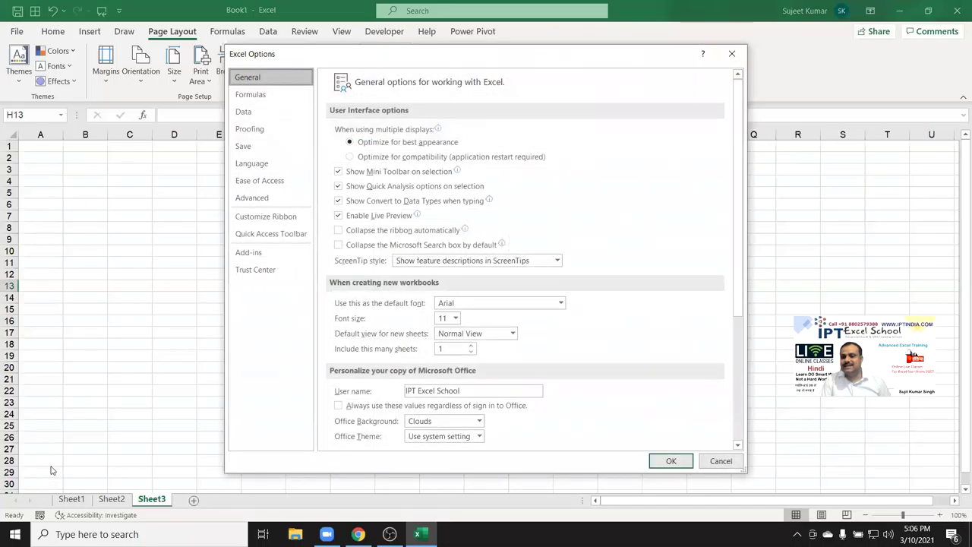
pyautogui.click(247, 131)
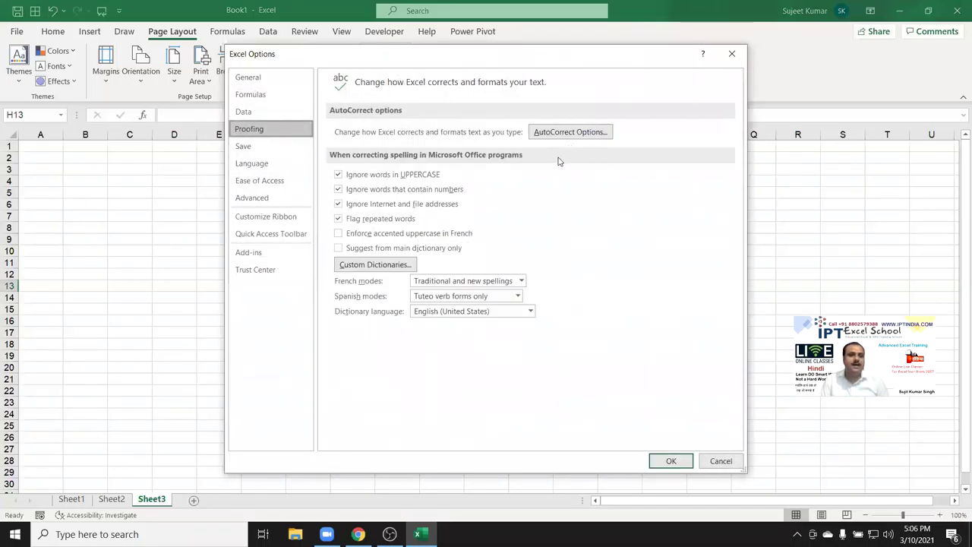
pyautogui.click(566, 134)
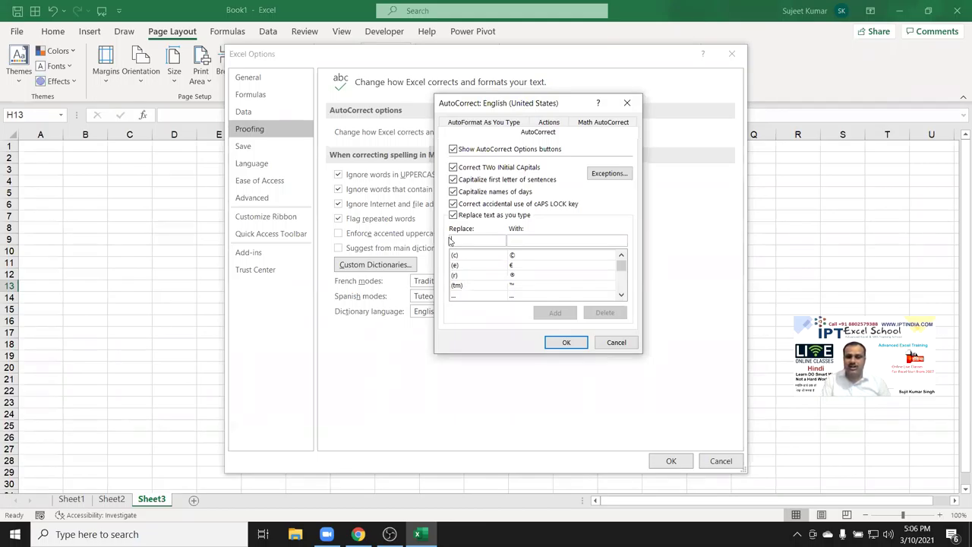
pyautogui.write('DS')
pyautogui.press('Tab')
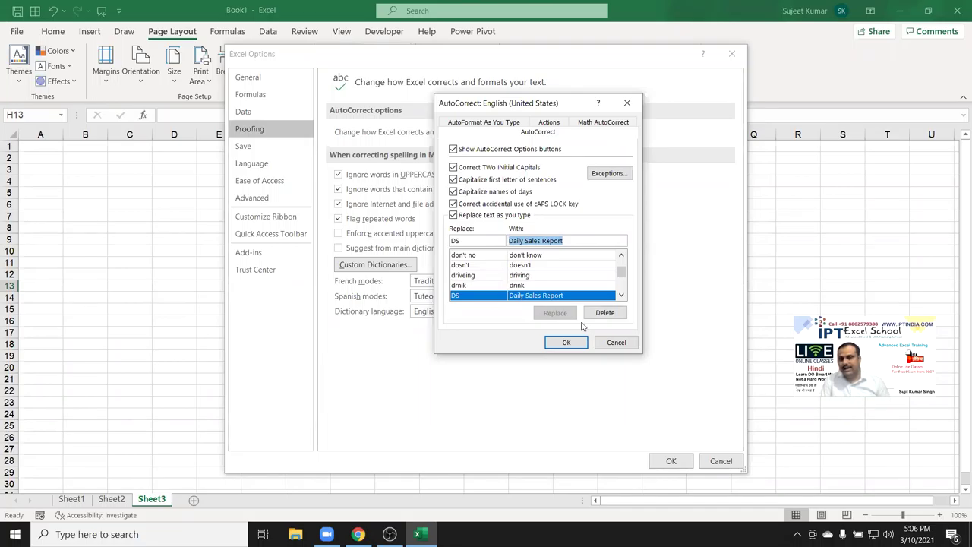
pyautogui.click(545, 123)
pyautogui.click(495, 132)
pyautogui.click(564, 342)
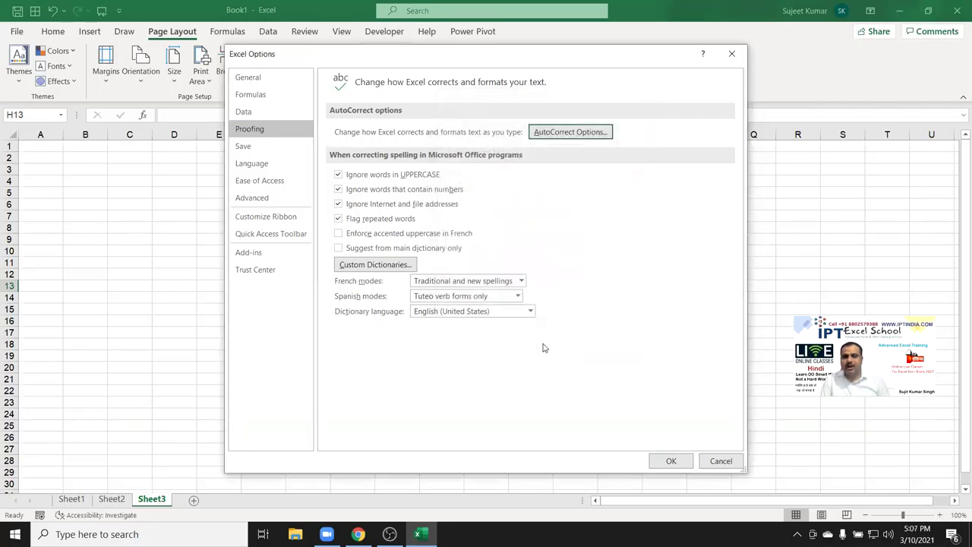
pyautogui.press('Return')
# Clear the Daily Sales Report text from D8:G14.
pyautogui.moveTo(195, 230); pyautogui.dragTo(322, 298)
pyautogui.press('Delete')
pyautogui.hotkey('ctrl', 'Up')
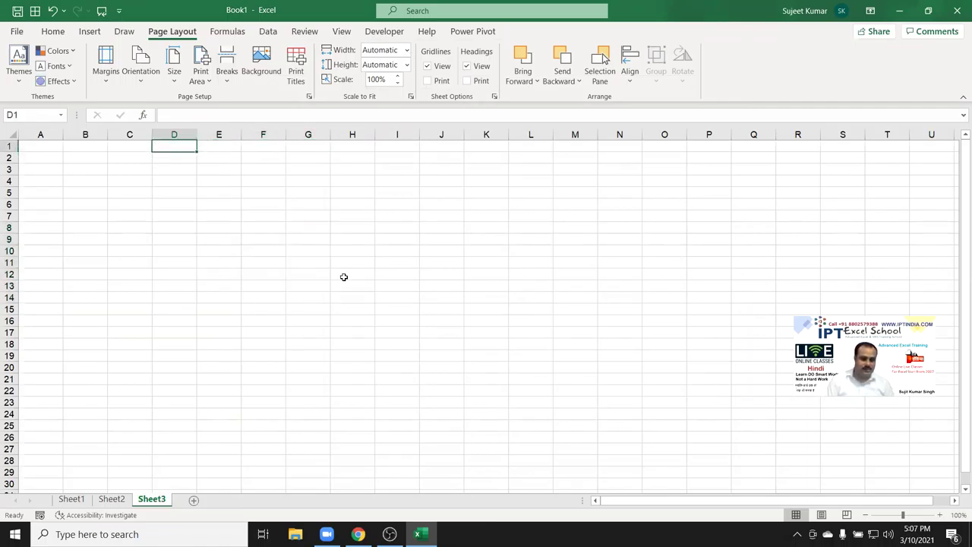
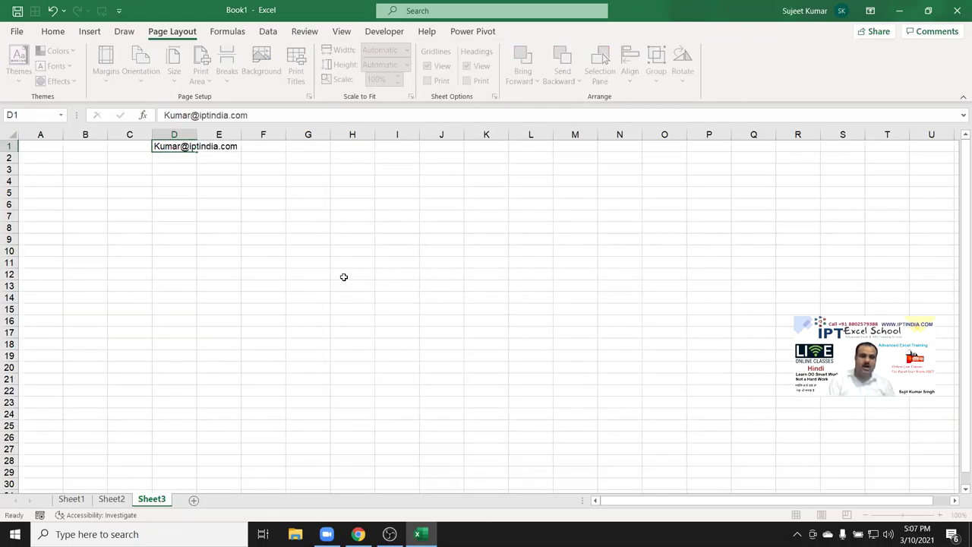
# Enter an e-mail address in D1 and fill it down to D17 with Ctrl+D.
pyautogui.press('Return')
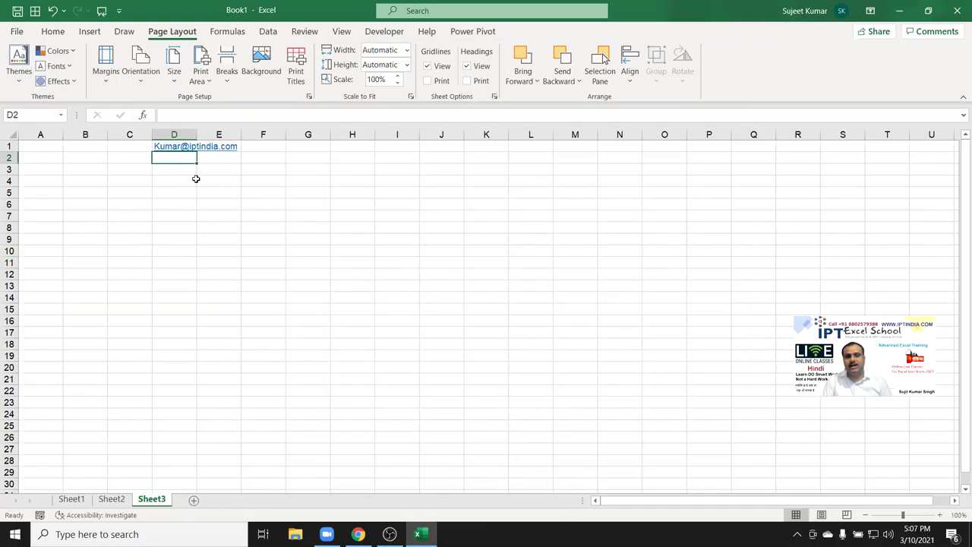
pyautogui.press('Up')
pyautogui.hotkey('shift', 'Down')
pyautogui.hotkey('shift', 'Down')
pyautogui.hotkey('shift', 'Down')
pyautogui.hotkey('shift', 'Down')
pyautogui.hotkey('shift', 'Down')
pyautogui.hotkey('shift', 'Down')
pyautogui.hotkey('shift', 'Down')
pyautogui.hotkey('shift', 'Down')
pyautogui.hotkey('shift', 'Down')
pyautogui.hotkey('shift', 'Down')
pyautogui.hotkey('shift', 'Down')
pyautogui.hotkey('shift', 'Down')
pyautogui.hotkey('shift', 'Down')
pyautogui.hotkey('shift', 'Down')
pyautogui.hotkey('shift', 'Down')
pyautogui.hotkey('shift', 'Down')
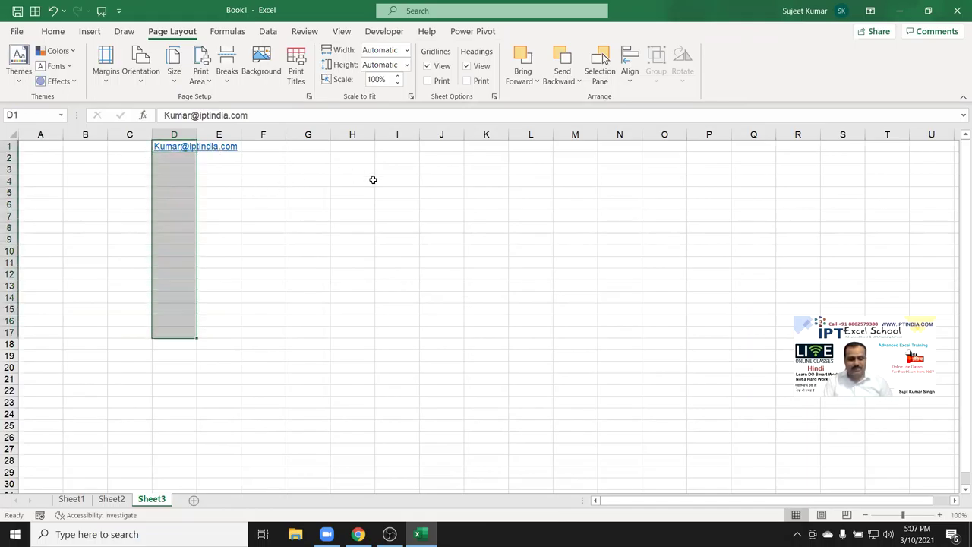
pyautogui.hotkey('ctrl', 'd')
# Reselect the filled e-mail link cells D1:D17.
pyautogui.click(397, 214)
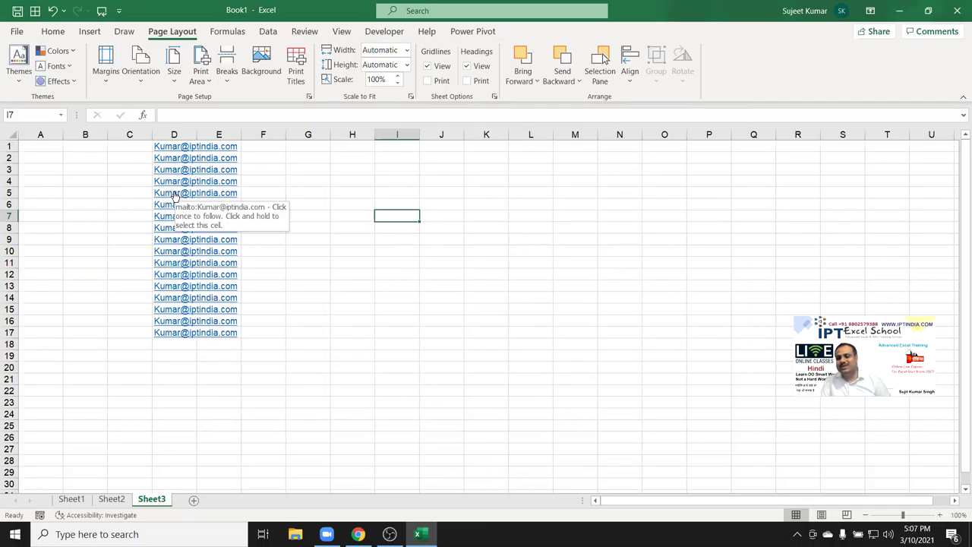
pyautogui.click(333, 167)
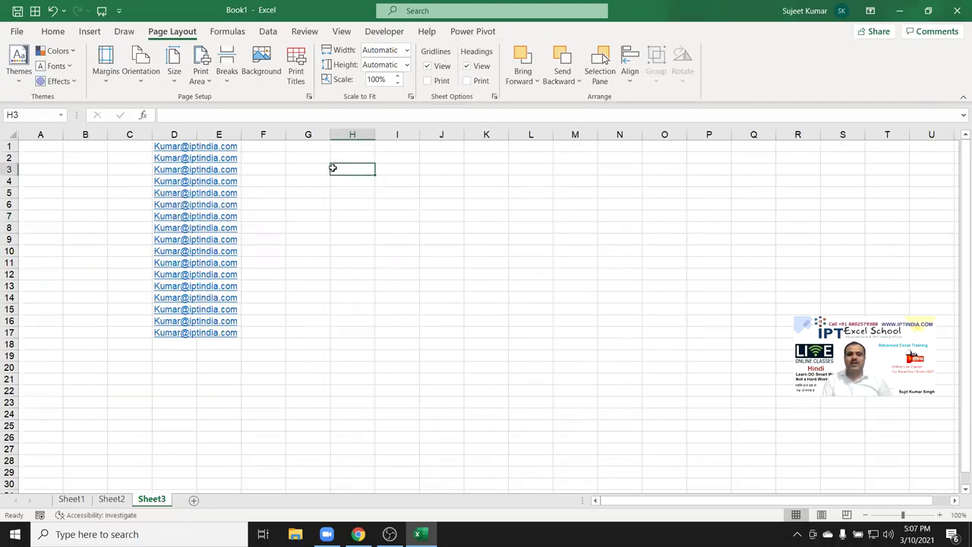
pyautogui.hotkey('ctrl', 'Left')
pyautogui.press('Up')
pyautogui.press('Up')
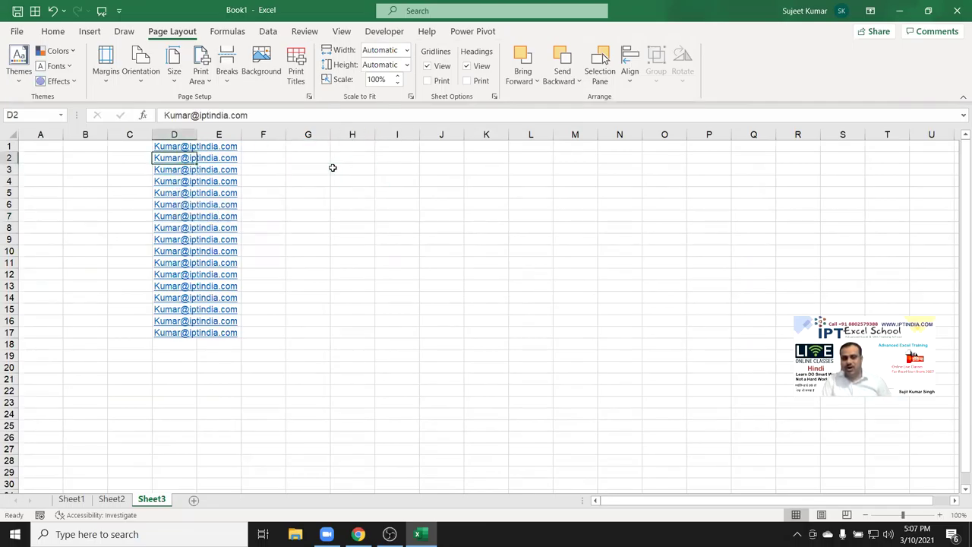
pyautogui.hotkey('shift', 'Down')
pyautogui.hotkey('shift', 'Down')
pyautogui.hotkey('shift', 'Down')
pyautogui.hotkey('shift', 'Down')
pyautogui.hotkey('shift', 'Down')
pyautogui.hotkey('shift', 'Down')
pyautogui.hotkey('shift', 'Down')
pyautogui.hotkey('shift', 'Down')
pyautogui.hotkey('shift', 'Down')
pyautogui.hotkey('shift', 'Down')
pyautogui.hotkey('shift', 'Down')
pyautogui.hotkey('shift', 'Down')
pyautogui.hotkey('shift', 'Down')
pyautogui.hotkey('shift', 'Down')
pyautogui.hotkey('shift', 'Down')
pyautogui.hotkey('shift', 'Down')
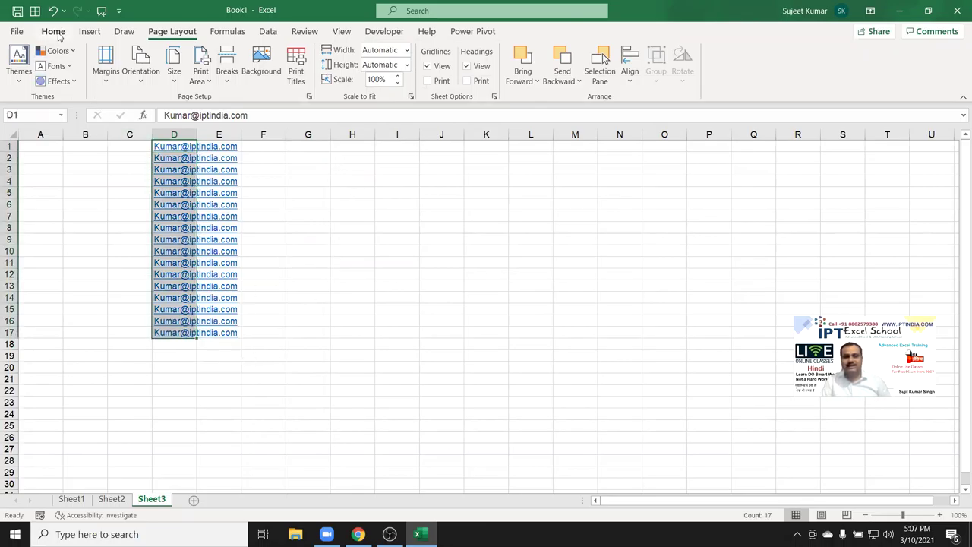
# Remove the hyperlinks from D1:D17 and delete the cell contents.
pyautogui.click(55, 32)
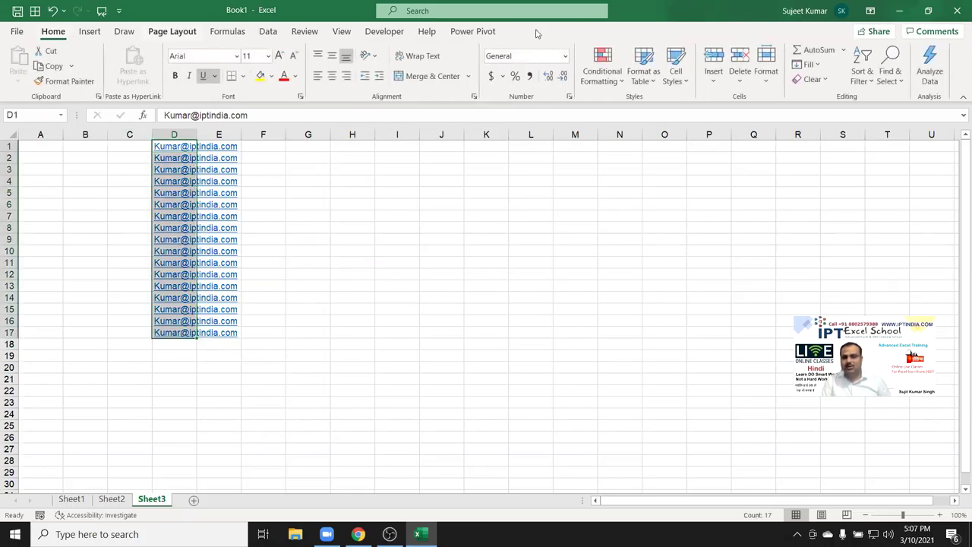
pyautogui.click(811, 79)
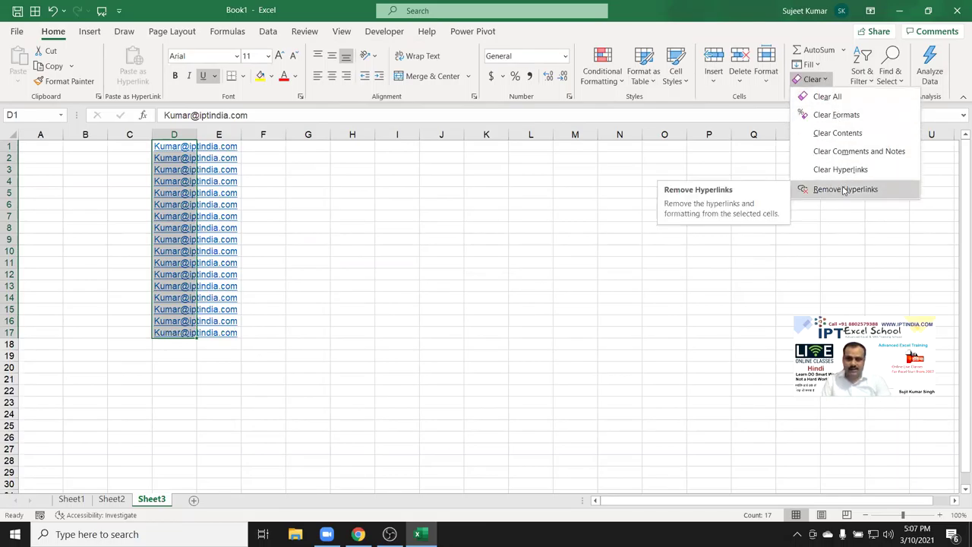
pyautogui.rightClick(180, 221)
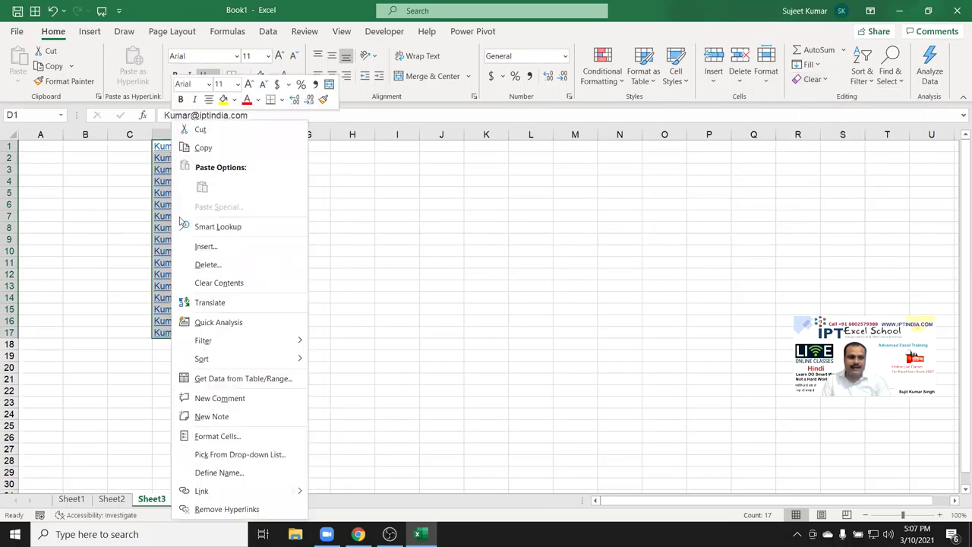
pyautogui.click(239, 509)
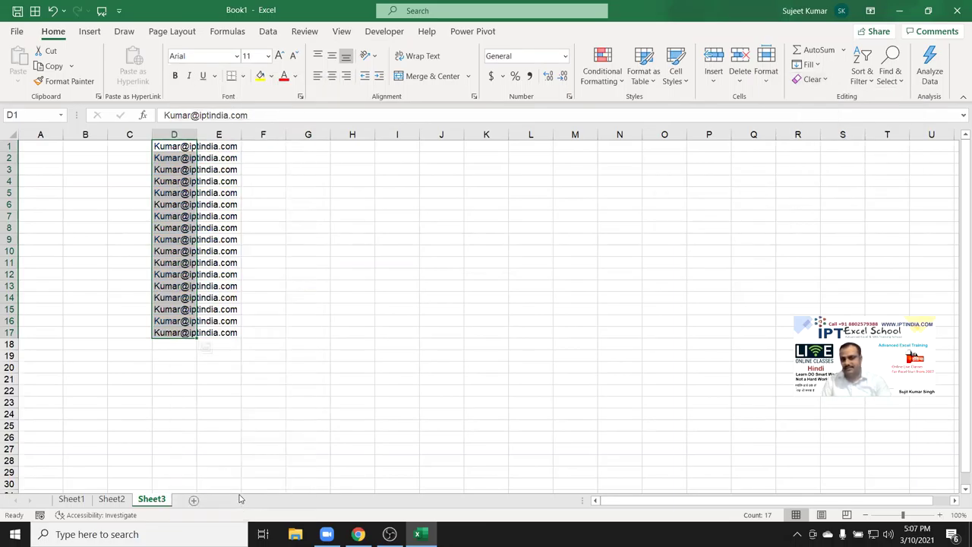
pyautogui.press('Delete')
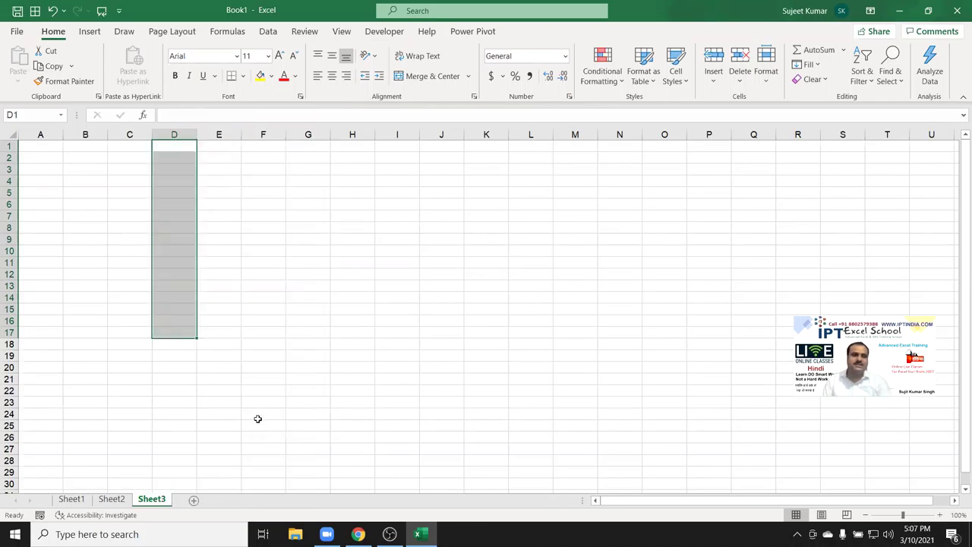
pyautogui.click(16, 31)
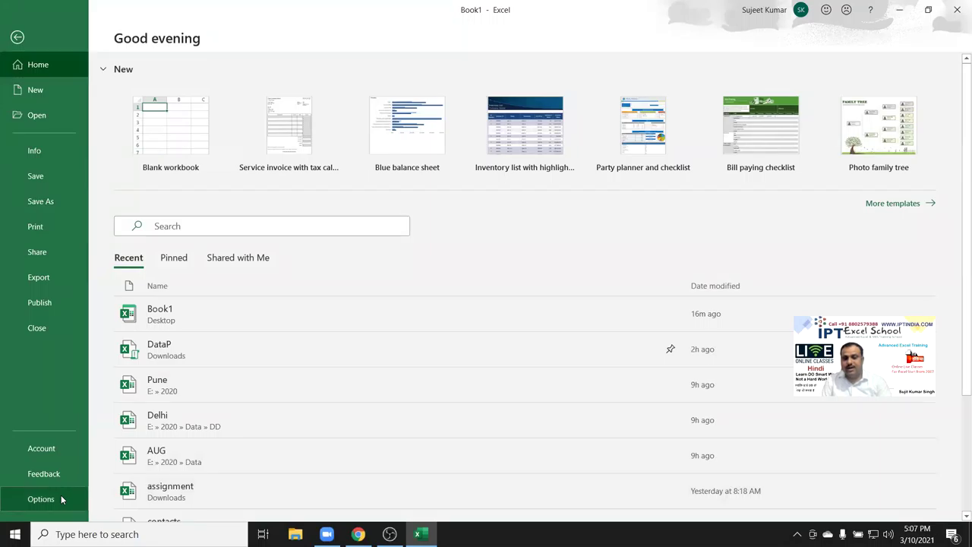
pyautogui.press('Escape')
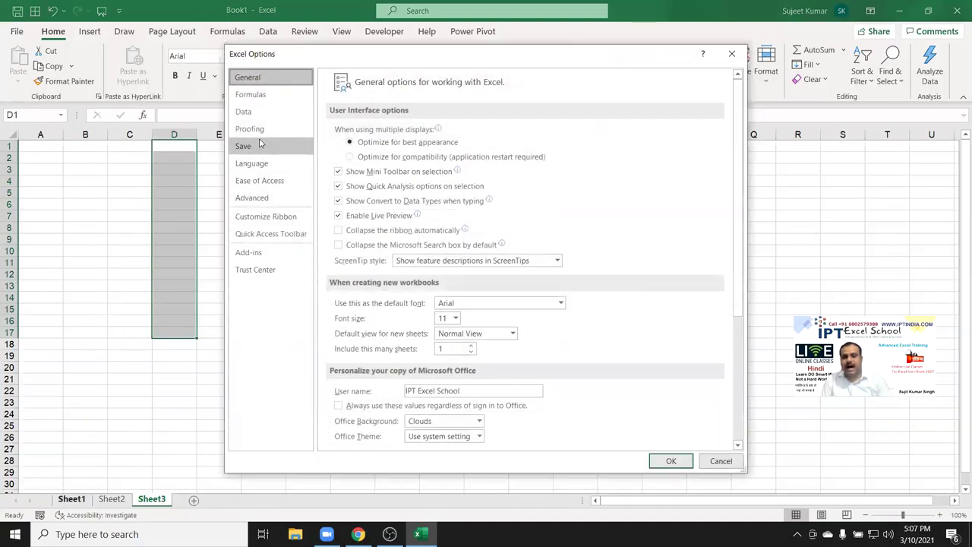
pyautogui.click(261, 130)
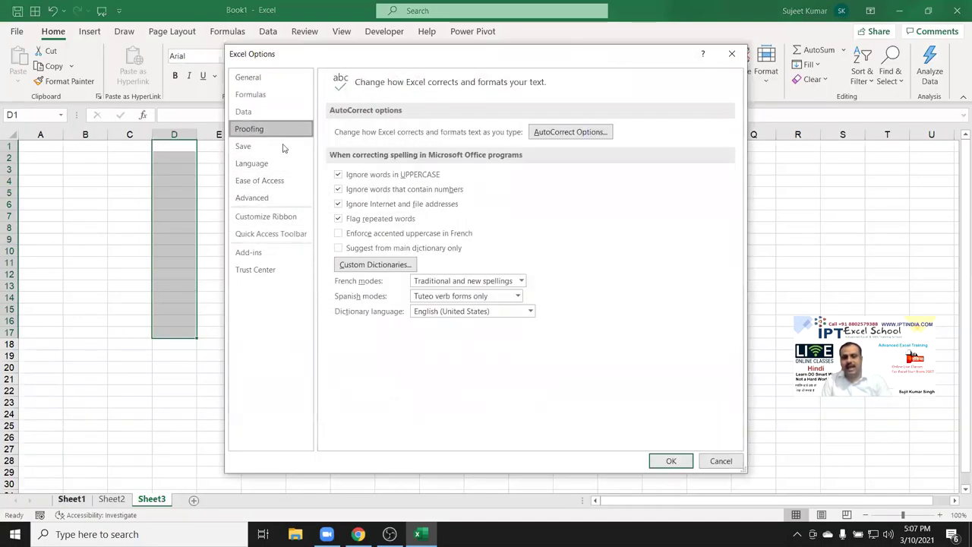
pyautogui.click(565, 133)
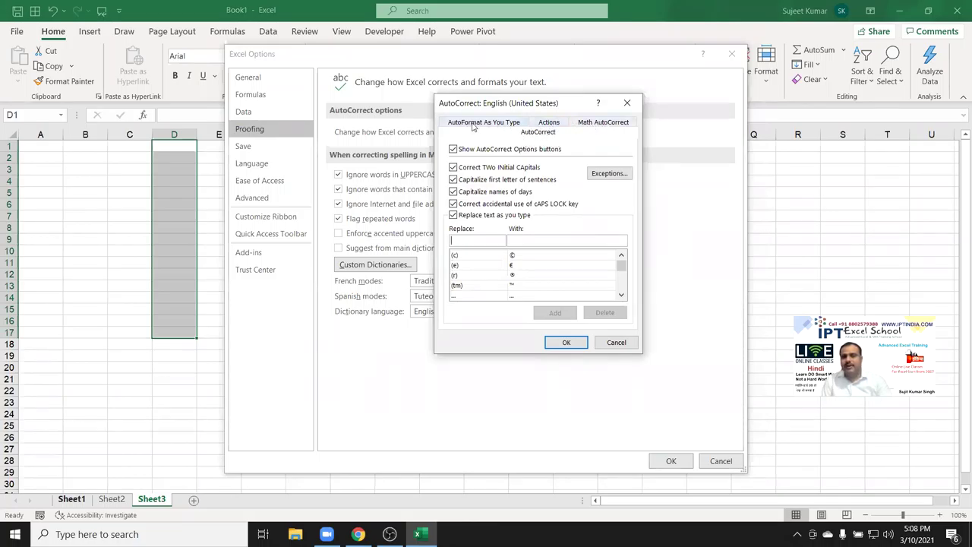
pyautogui.click(472, 124)
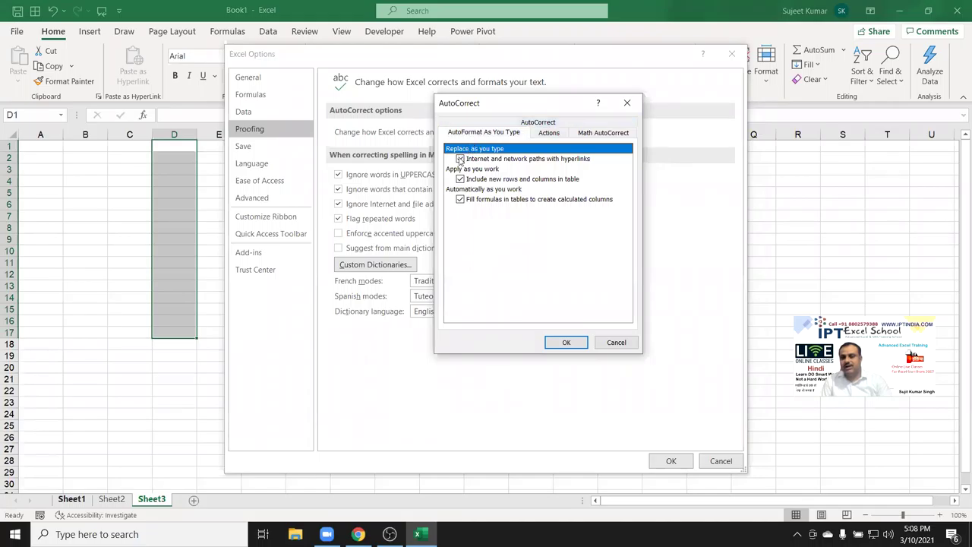
pyautogui.click(460, 158)
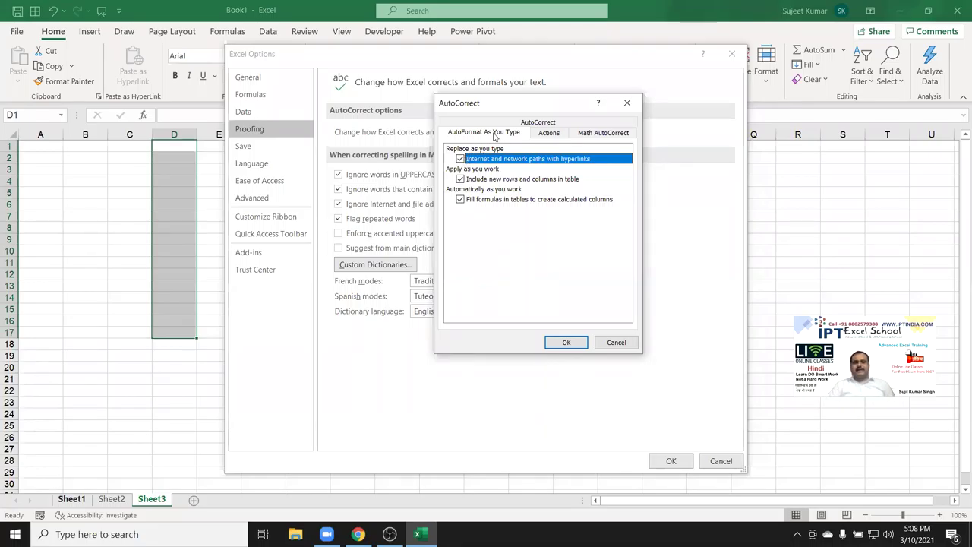
pyautogui.click(626, 104)
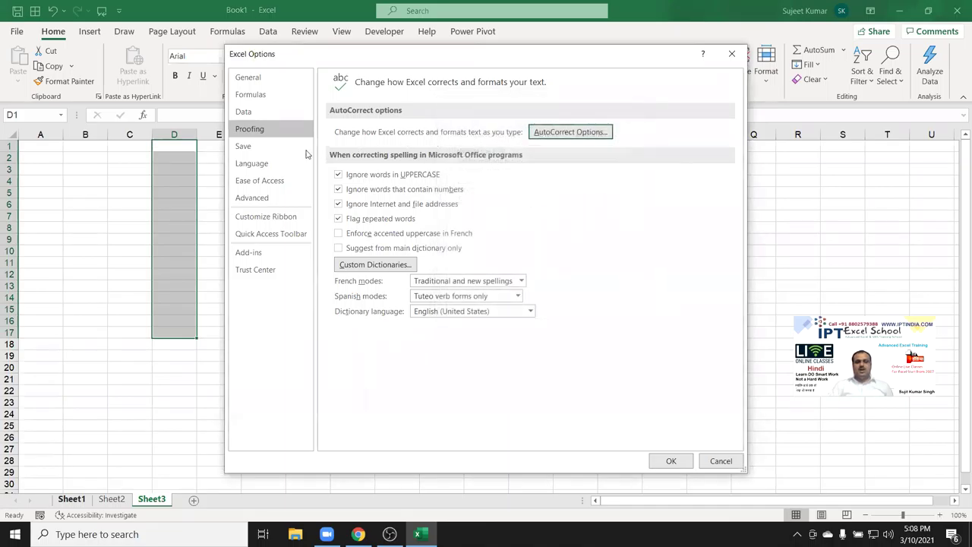
pyautogui.click(265, 150)
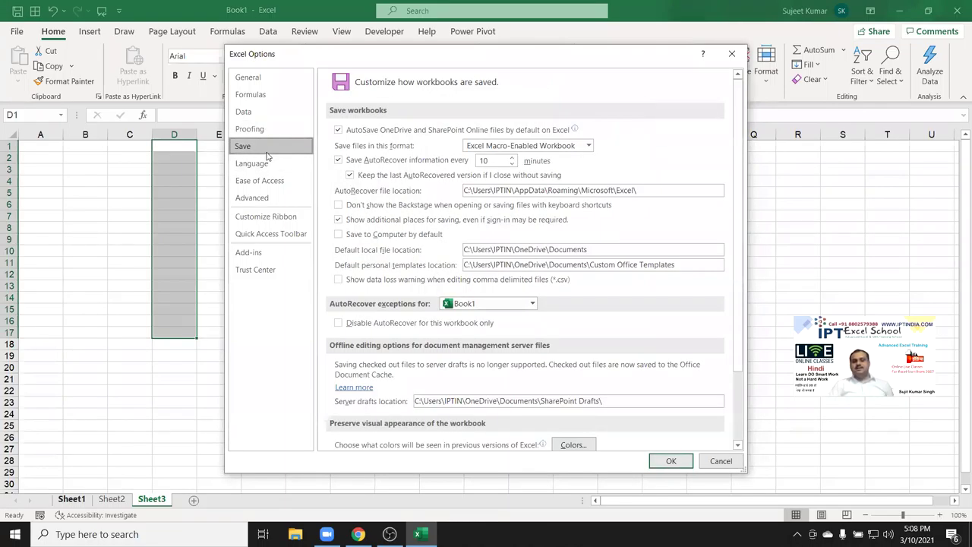
# Set up saving Book1 to the Documents folder as an Excel Workbook file type.
pyautogui.press('Escape')
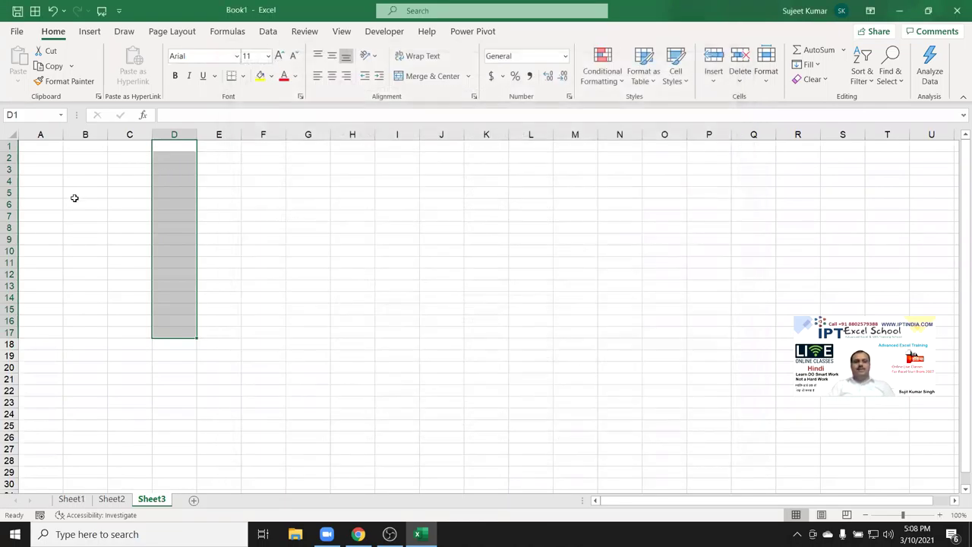
pyautogui.click(74, 198)
pyautogui.hotkey('ctrl', 's')
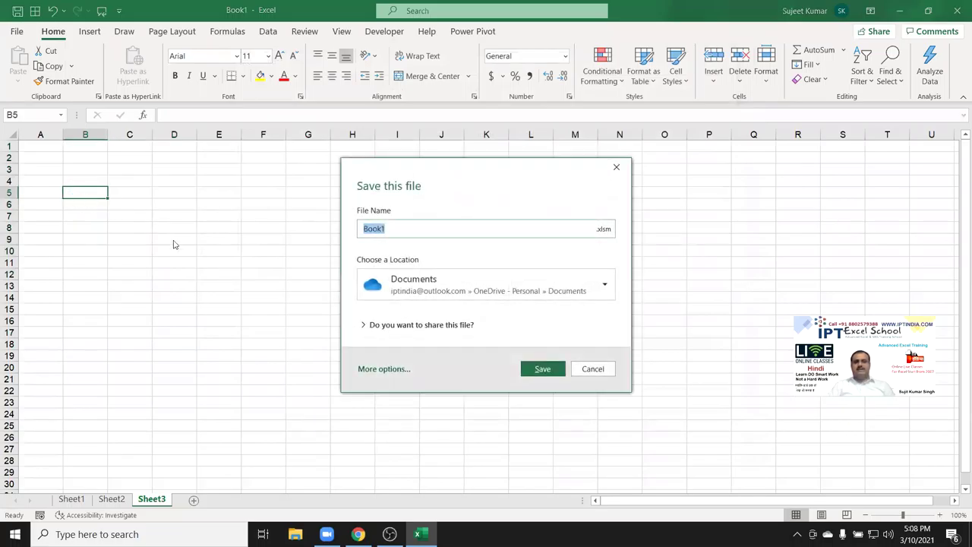
pyautogui.click(383, 369)
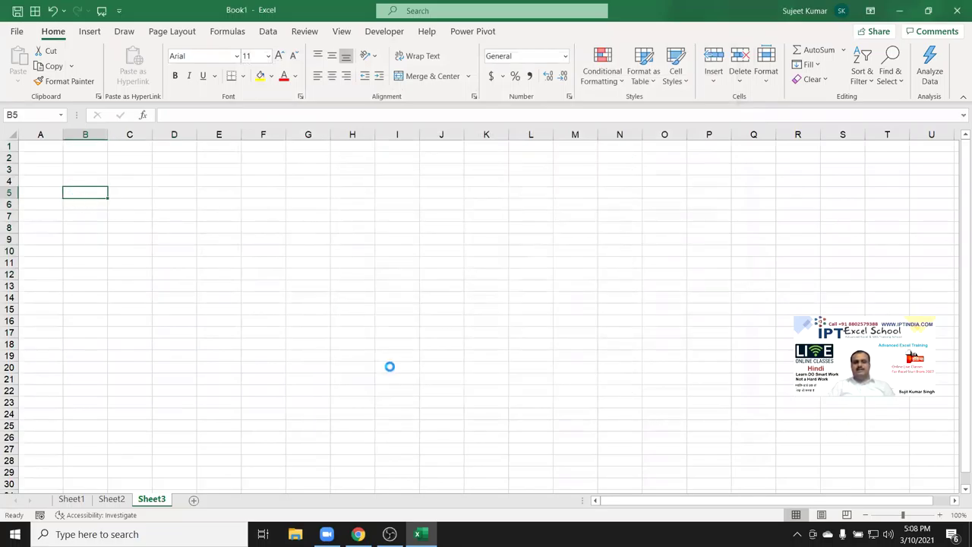
pyautogui.click(173, 262)
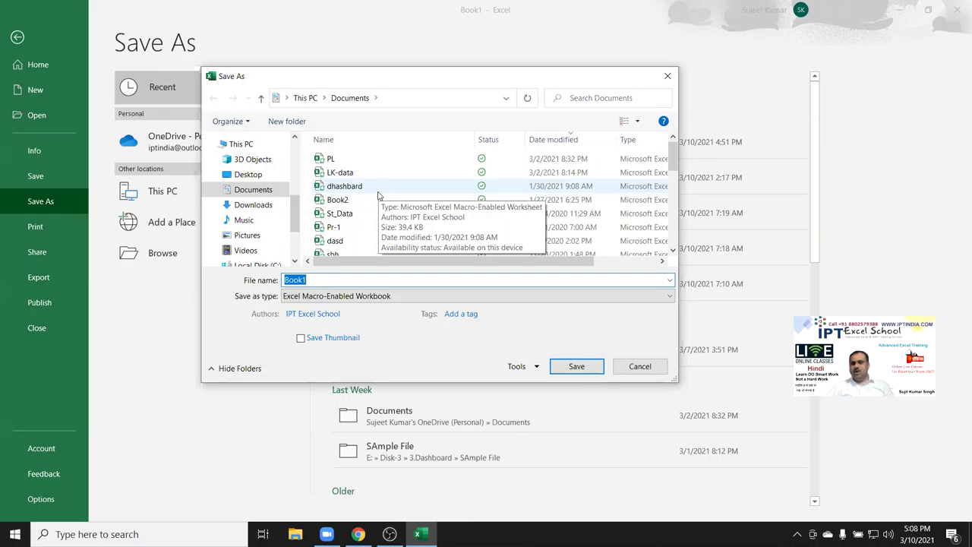
pyautogui.click(336, 296)
pyautogui.click(303, 8)
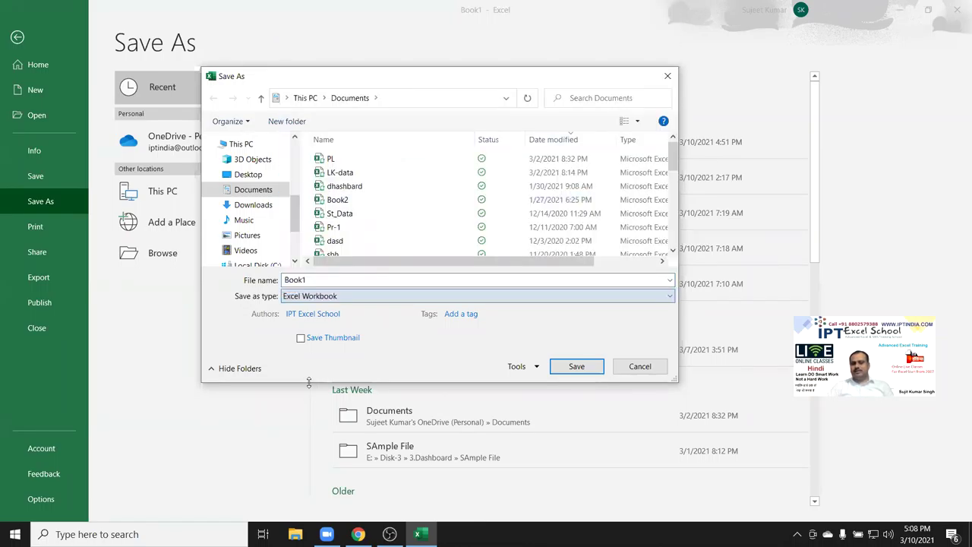
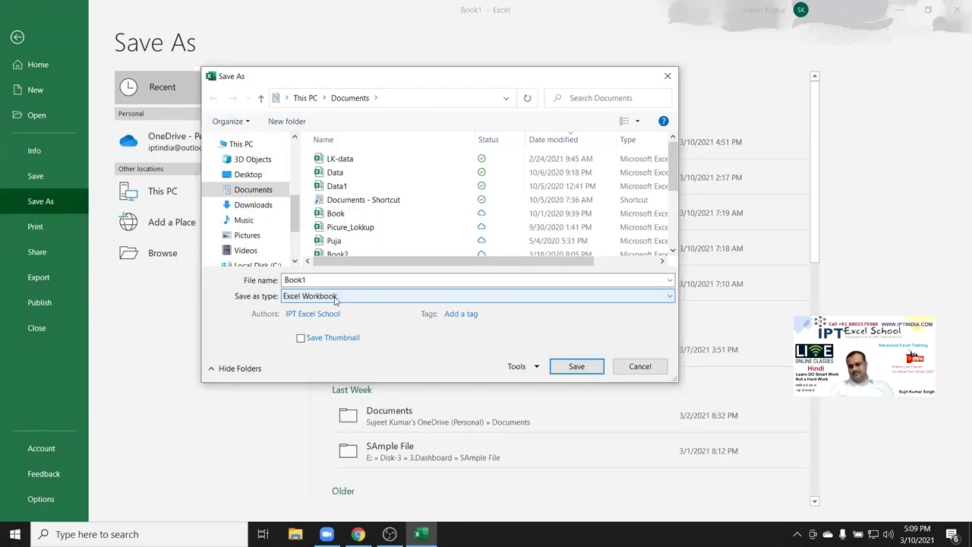
# Browse the save file types, picking Excel Macro-Enabled Workbook, then cancel the save dialog.
pyautogui.click(339, 296)
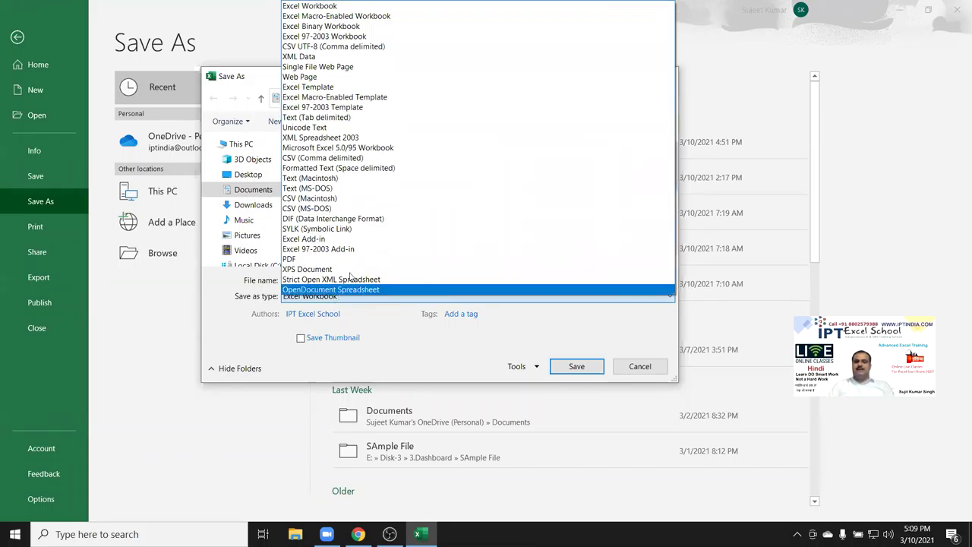
pyautogui.click(350, 15)
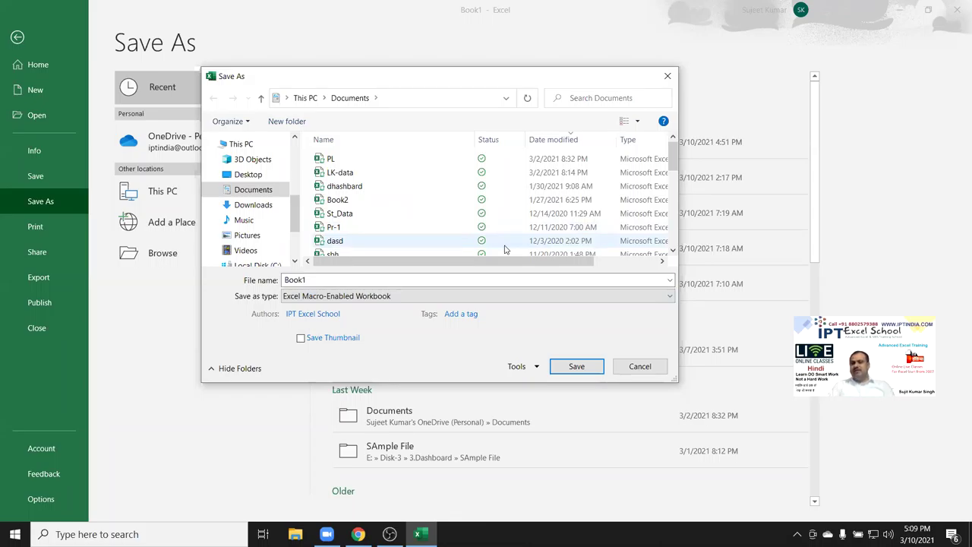
pyautogui.press('Escape')
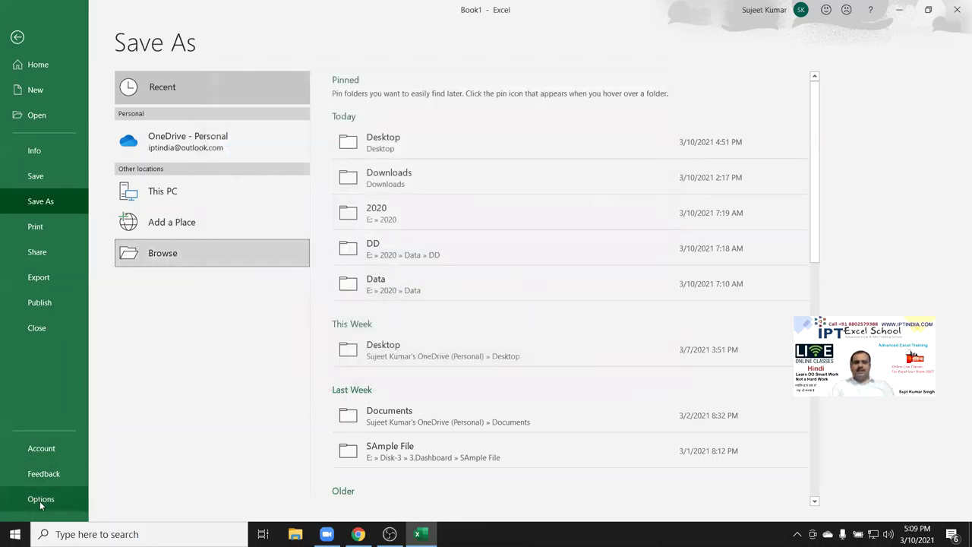
# On the Options Save page, keep Excel Macro-Enabled Workbook as default format and check file locations.
pyautogui.click(40, 500)
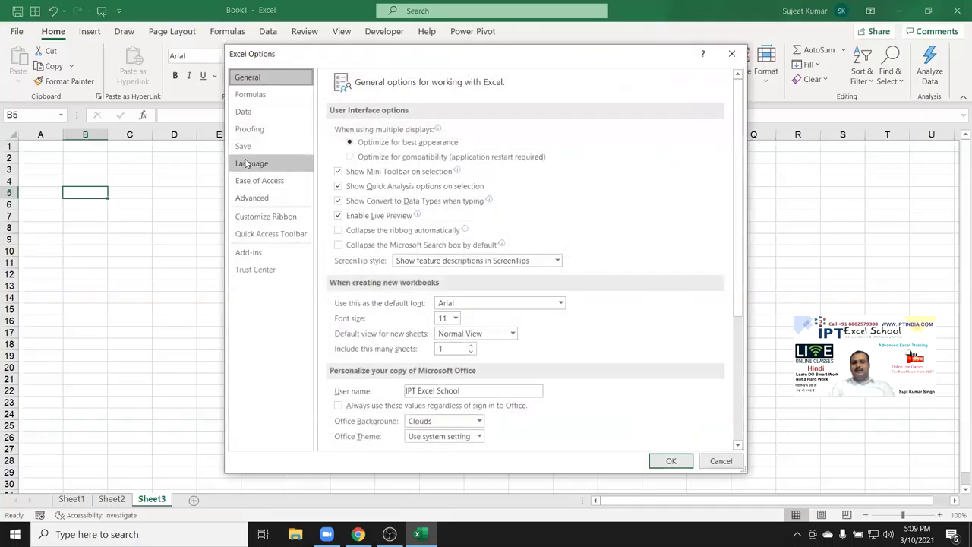
pyautogui.click(248, 149)
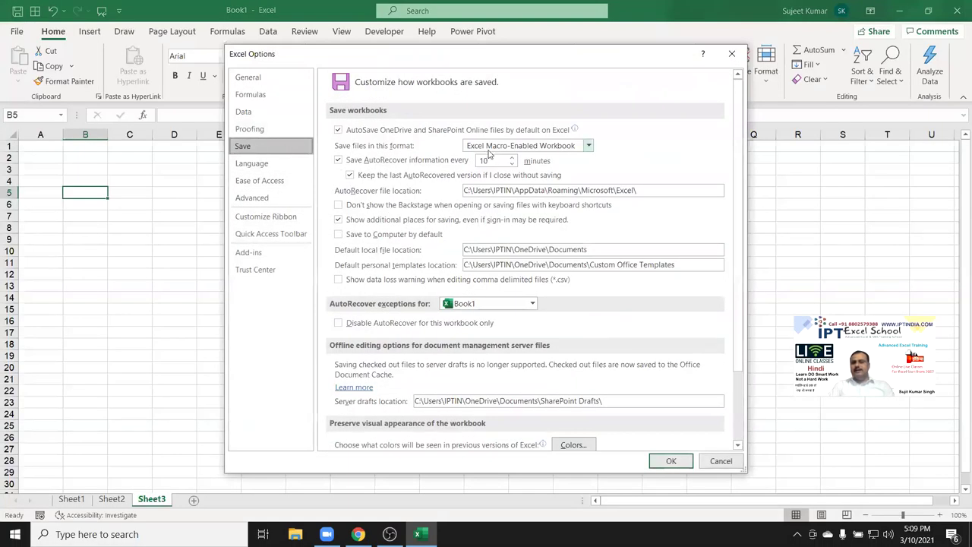
pyautogui.click(489, 148)
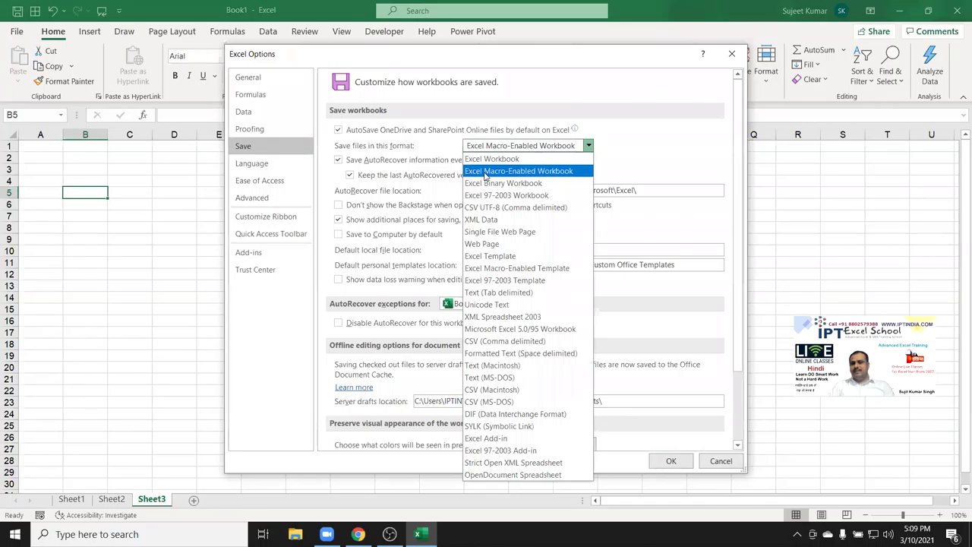
pyautogui.click(657, 176)
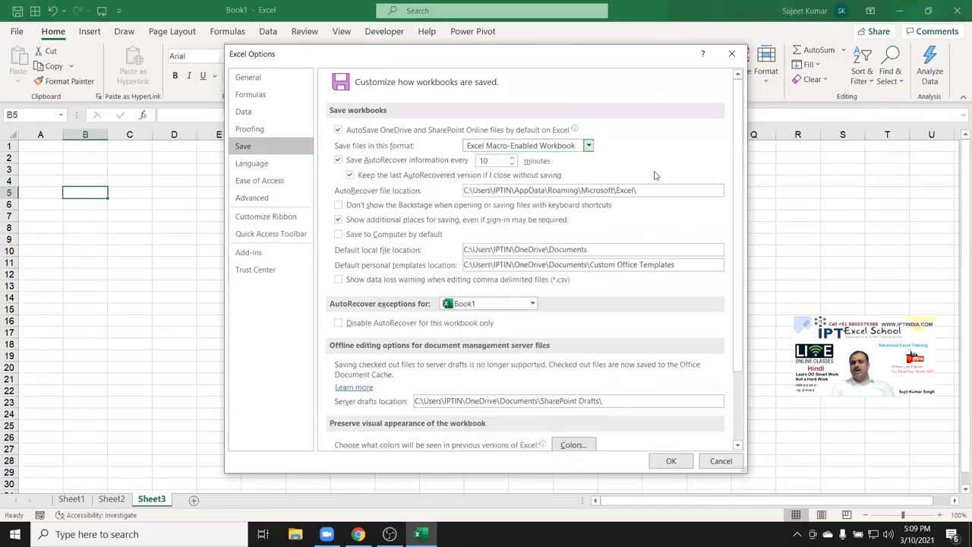
pyautogui.click(685, 185)
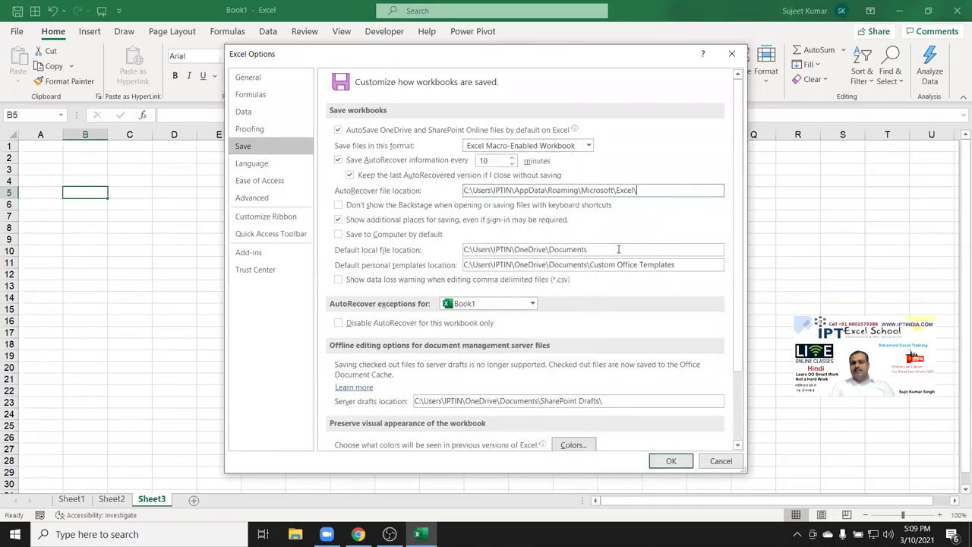
pyautogui.moveTo(618, 249); pyautogui.dragTo(460, 251)
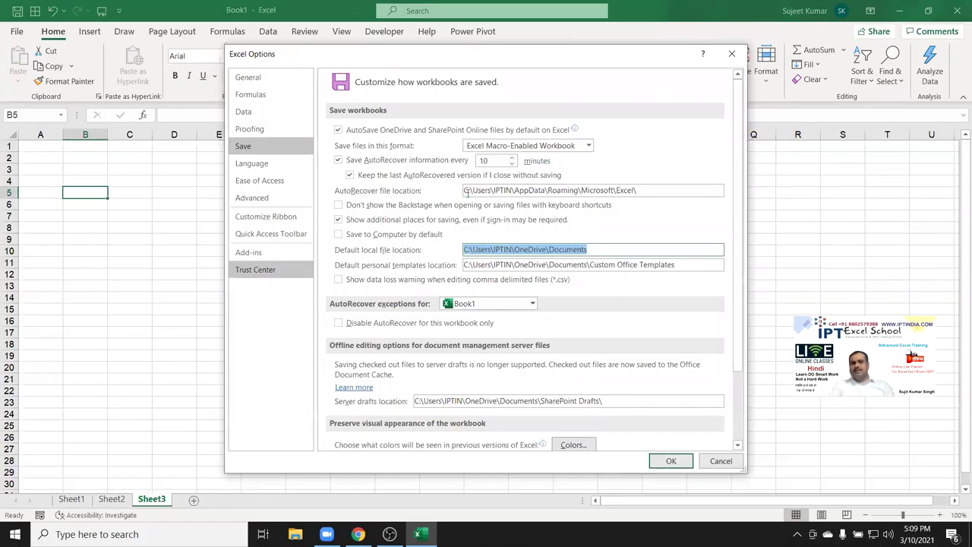
# Check the 10-minute AutoRecover interval and Book1 exception, then view Language and Ease of Access pages.
pyautogui.doubleClick(491, 159)
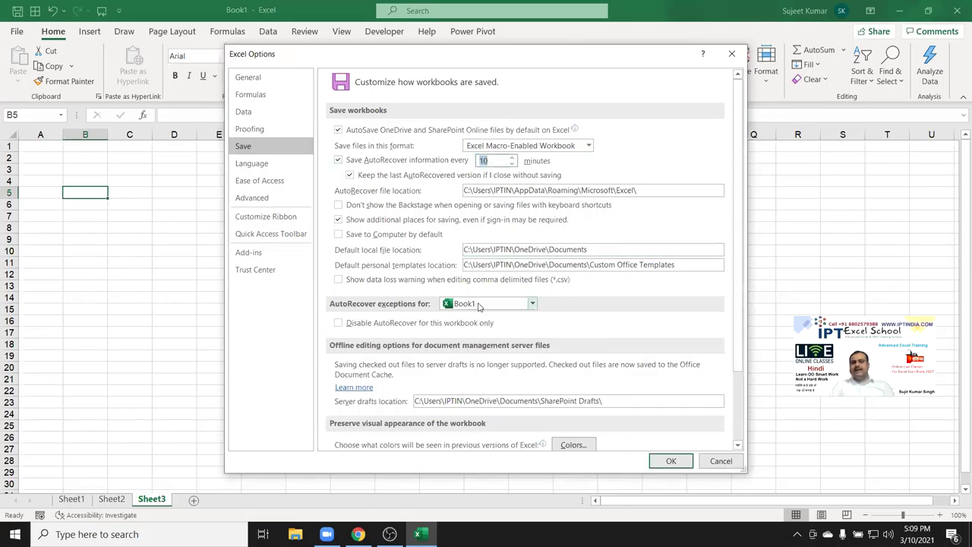
pyautogui.click(533, 303)
pyautogui.click(467, 319)
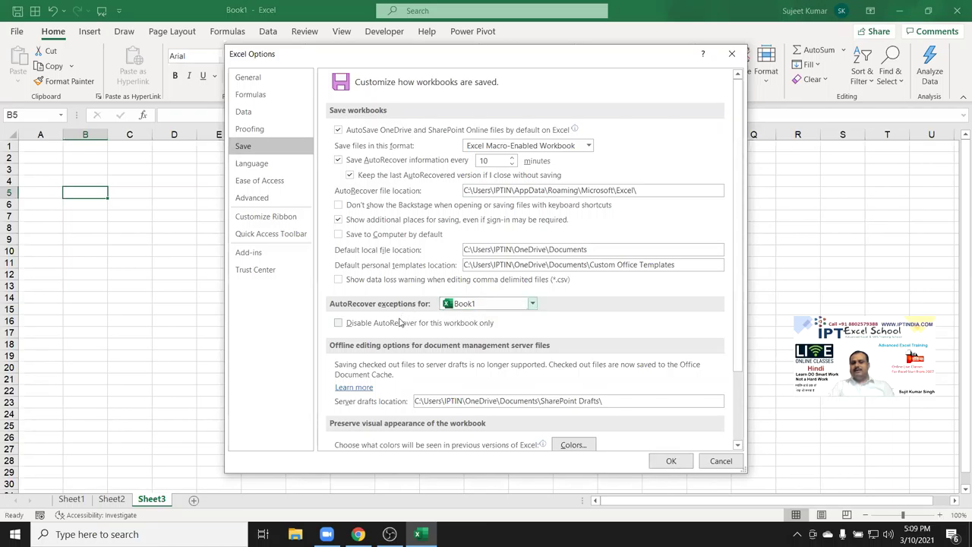
pyautogui.click(253, 164)
pyautogui.click(253, 182)
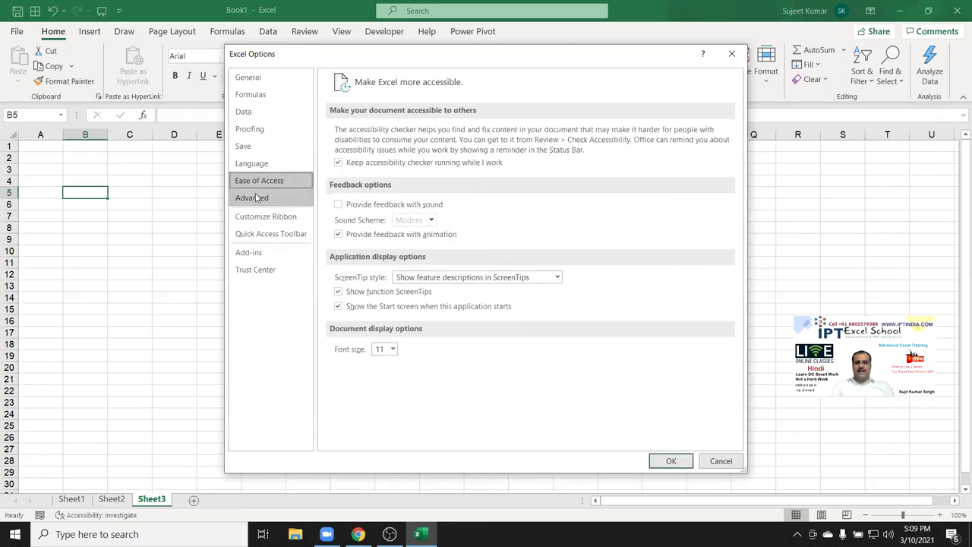
# On the Advanced page, keep the Enter direction at Down and leave automatic decimal insertion off.
pyautogui.click(256, 197)
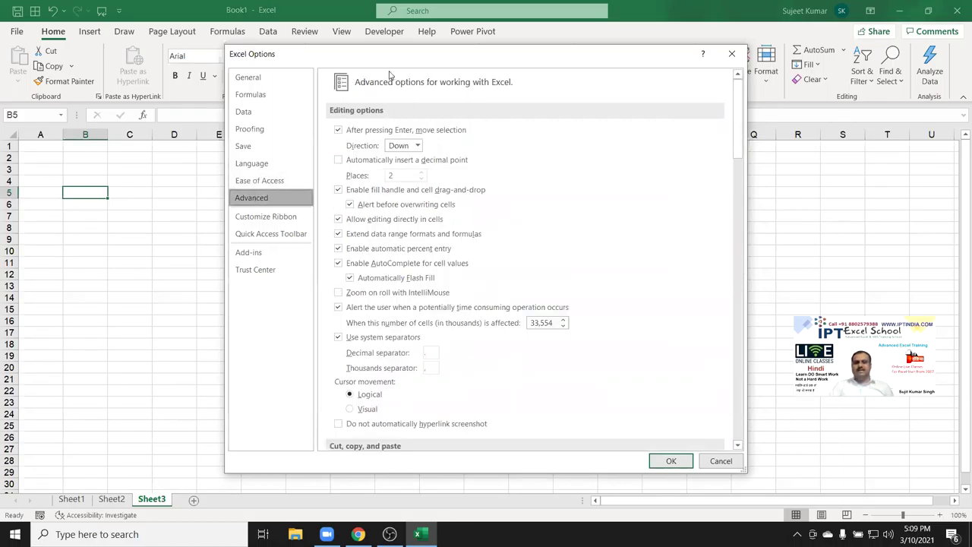
pyautogui.moveTo(455, 64); pyautogui.dragTo(527, 68)
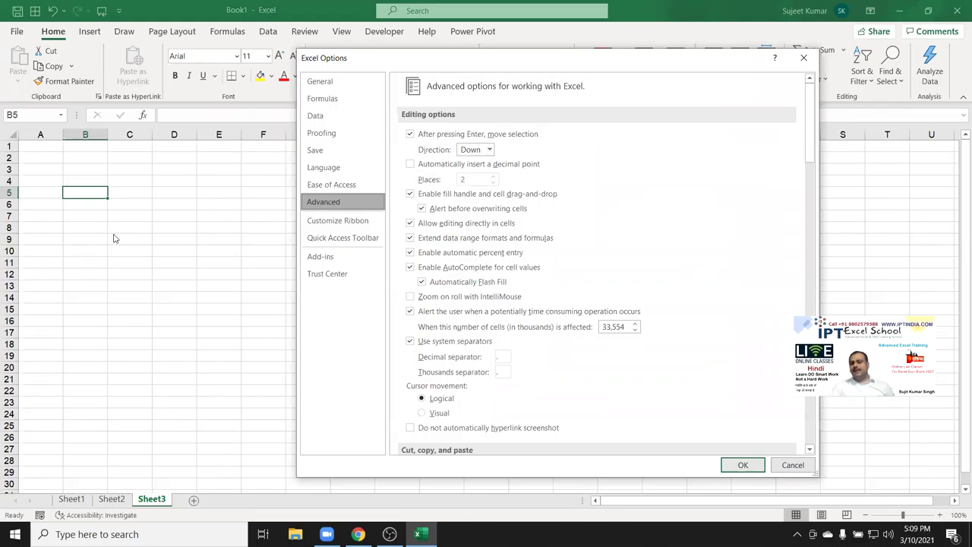
pyautogui.click(476, 151)
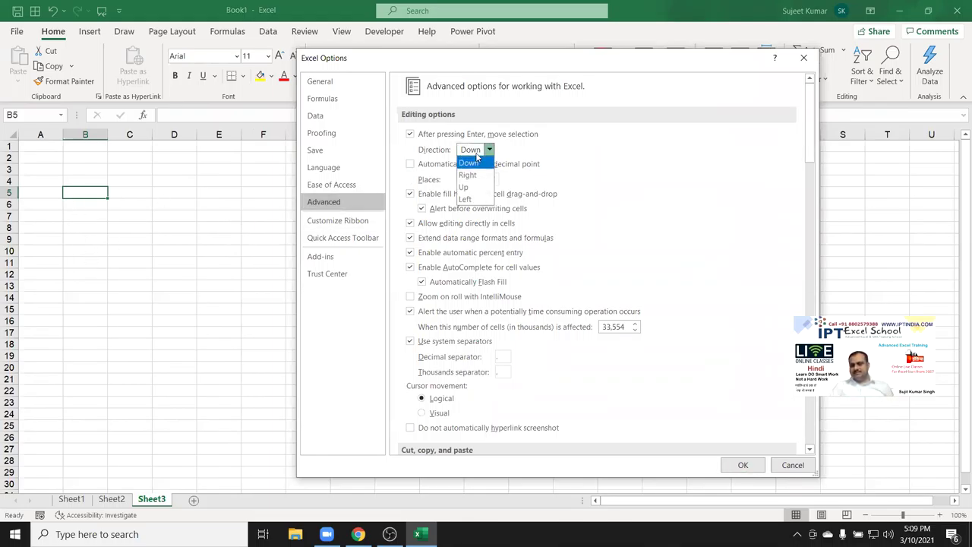
pyautogui.click(476, 157)
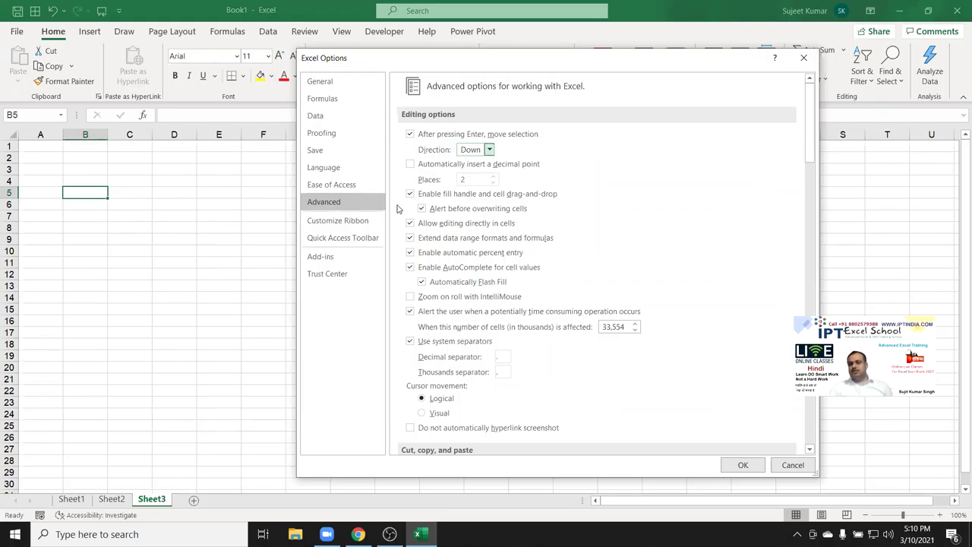
pyautogui.click(410, 164)
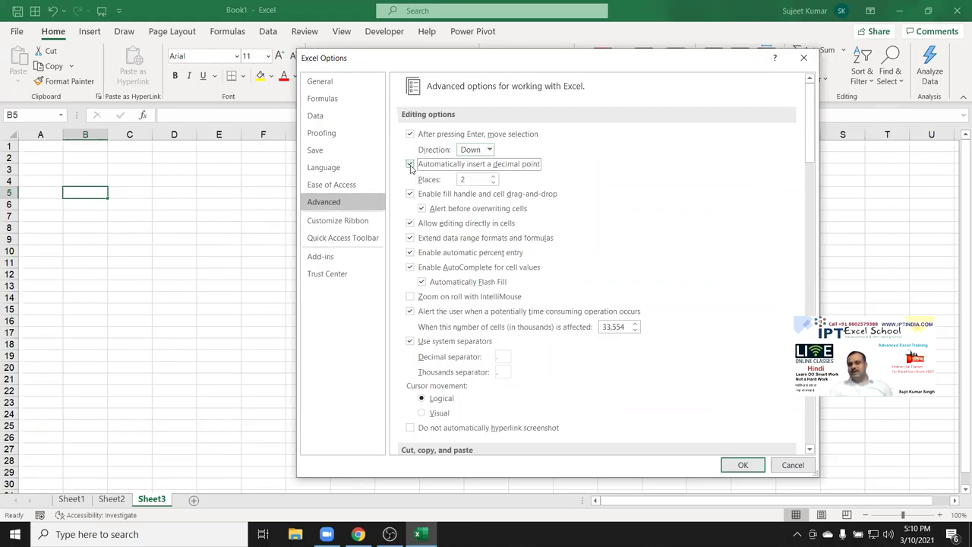
pyautogui.click(410, 165)
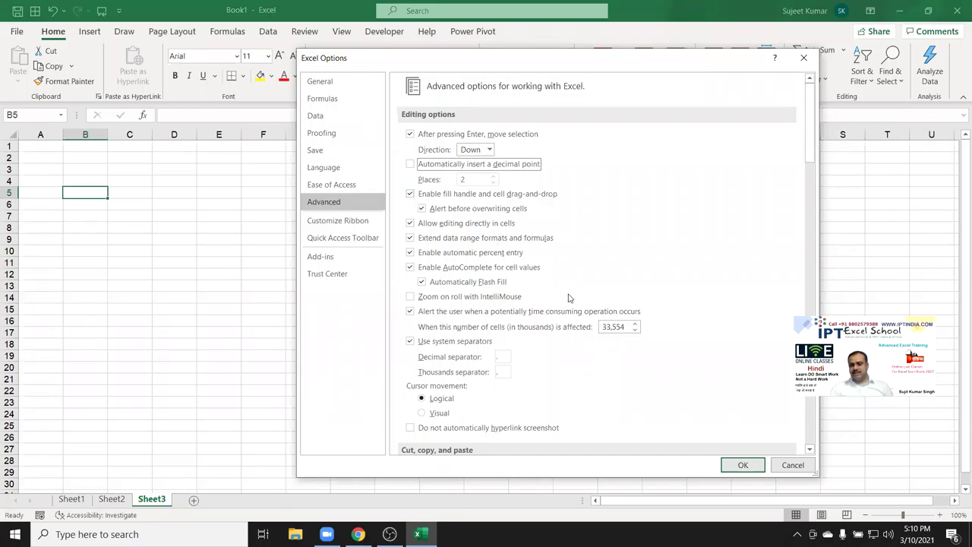
# Scroll through the Advanced options and confirm Book1 as the workbook for display options.
pyautogui.scroll(-10, 549, 353)
pyautogui.scroll(-3, 550, 358)
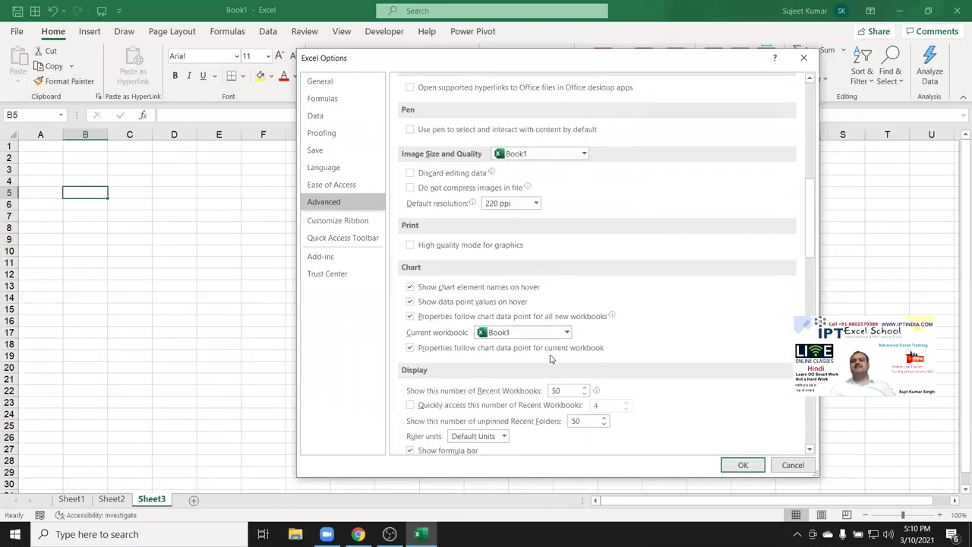
pyautogui.scroll(-6, 549, 356)
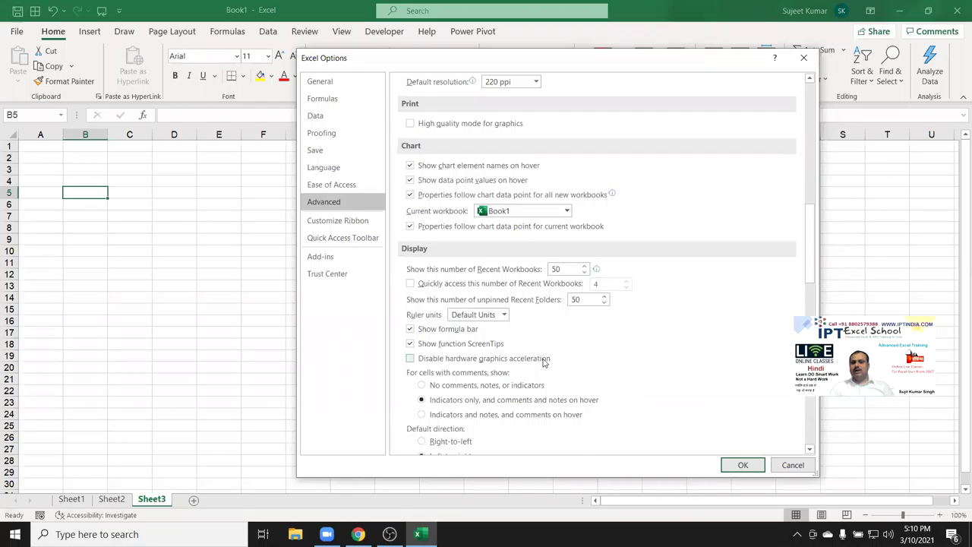
pyautogui.scroll(-9, 543, 356)
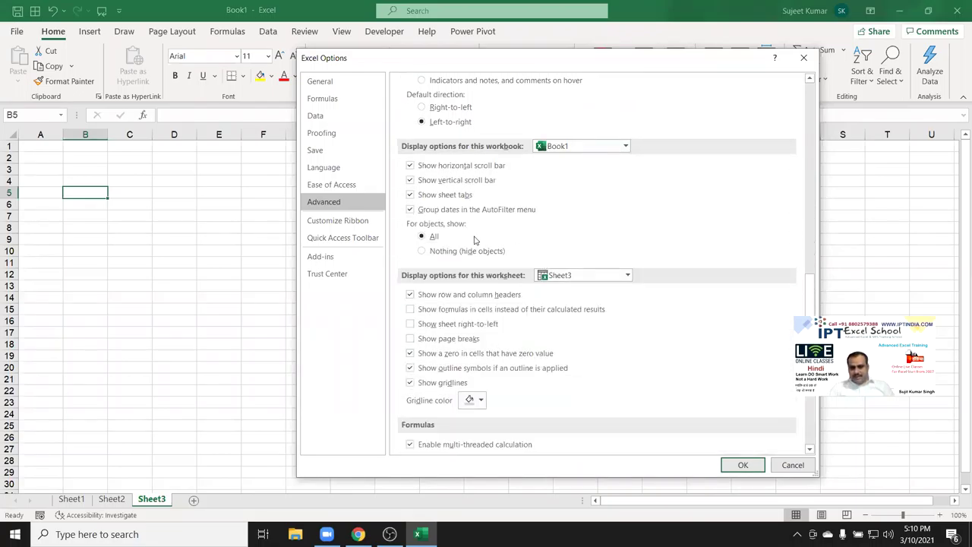
pyautogui.scroll(12, 550, 282)
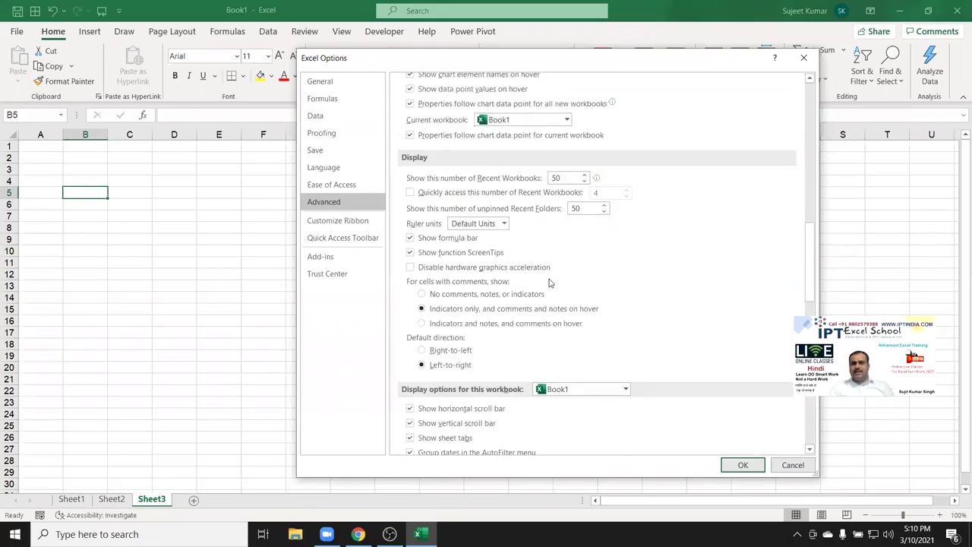
pyautogui.scroll(3, 549, 282)
pyautogui.scroll(17, 550, 283)
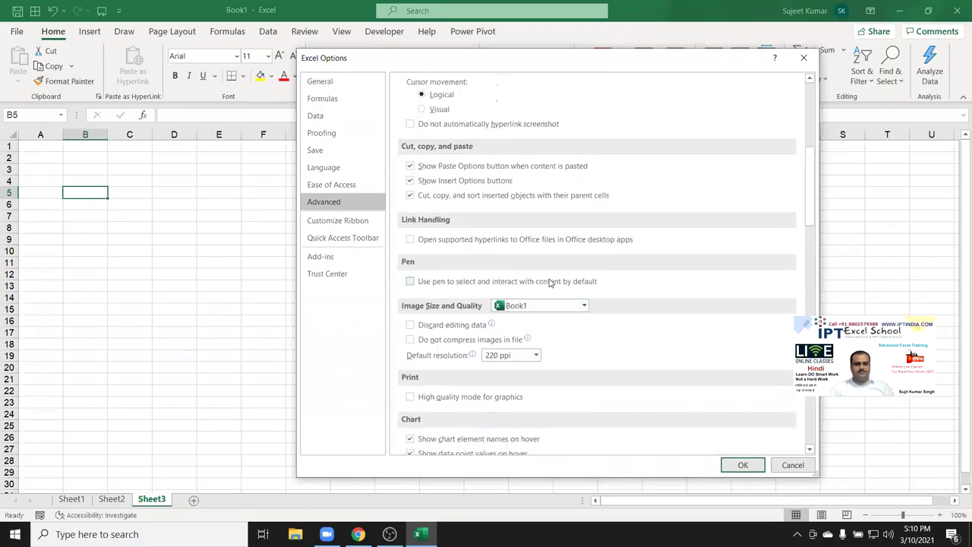
pyautogui.scroll(-17, 550, 282)
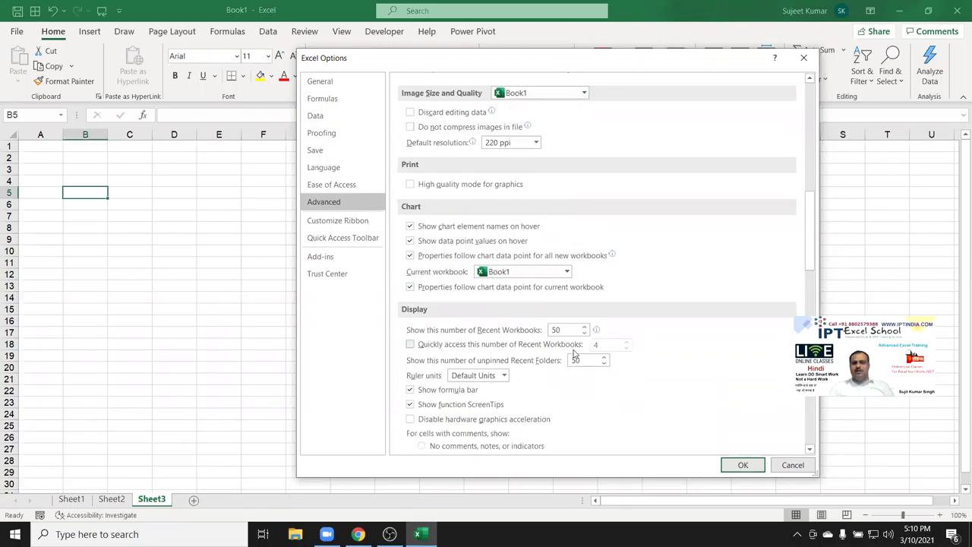
pyautogui.scroll(-8, 575, 354)
pyautogui.click(562, 303)
pyautogui.click(563, 302)
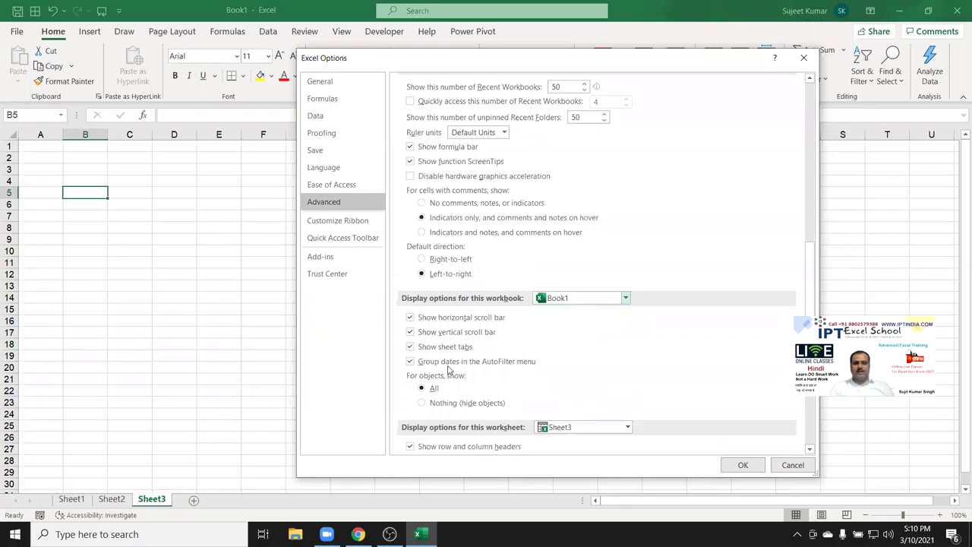
# Keep Sheet3 for worksheet display options and close Excel Options without changes.
pyautogui.scroll(-2, 497, 370)
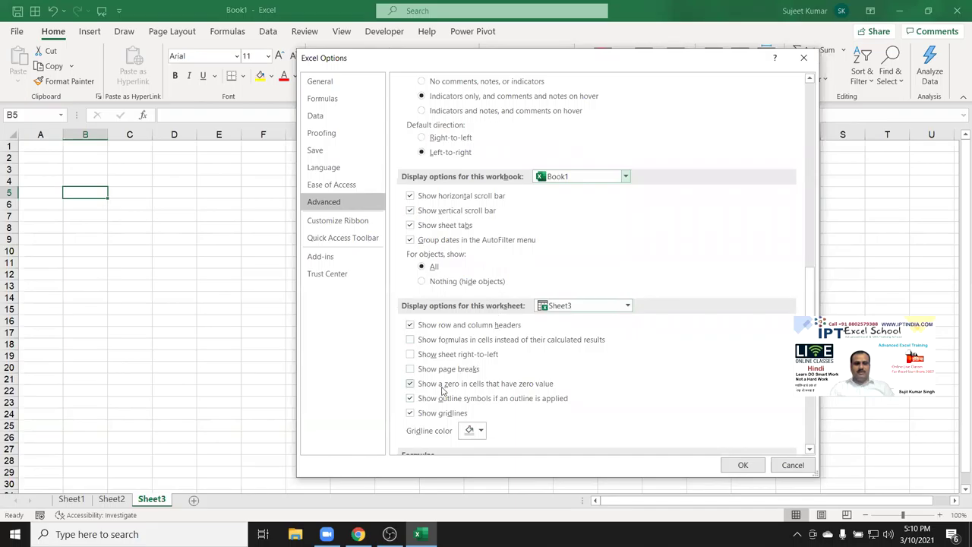
pyautogui.scroll(-1, 438, 396)
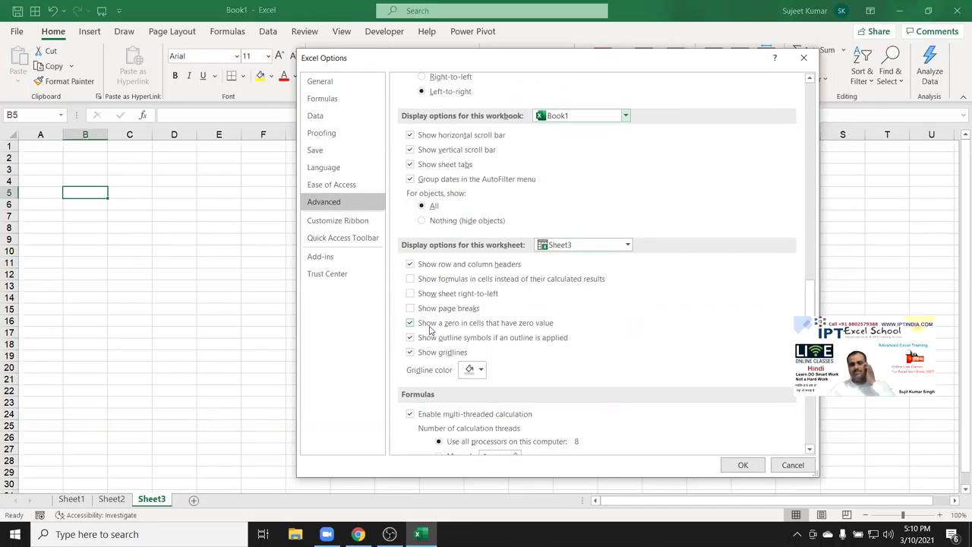
pyautogui.click(561, 246)
pyautogui.click(561, 247)
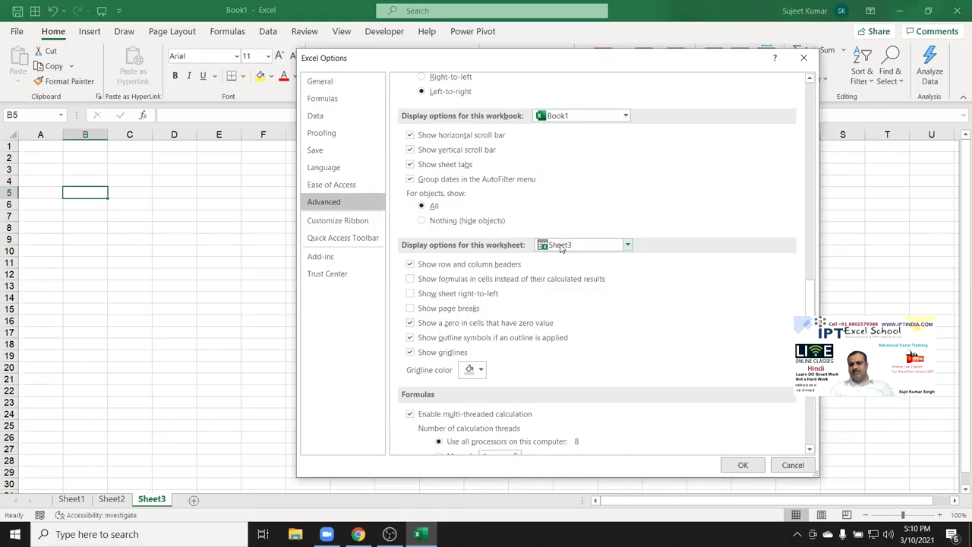
pyautogui.scroll(-3, 489, 324)
pyautogui.scroll(-10, 490, 325)
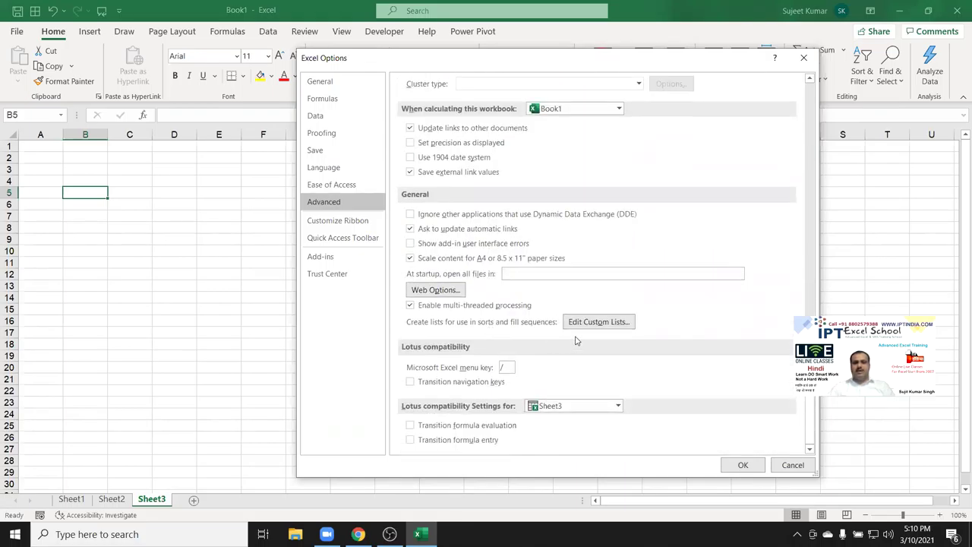
pyautogui.press('Escape')
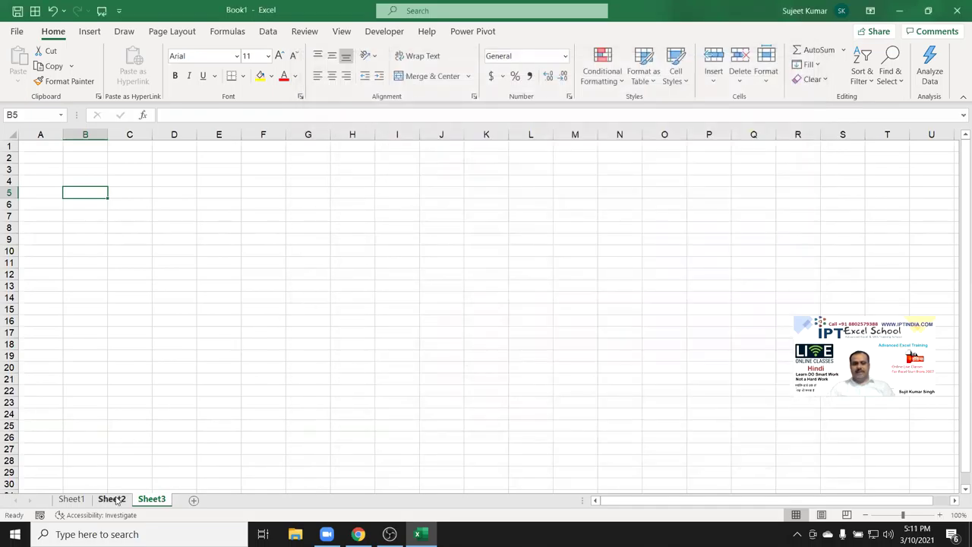
# Select the names in A2:A19 on Sheet1, then return to Sheet2.
pyautogui.click(112, 499)
pyautogui.click(72, 499)
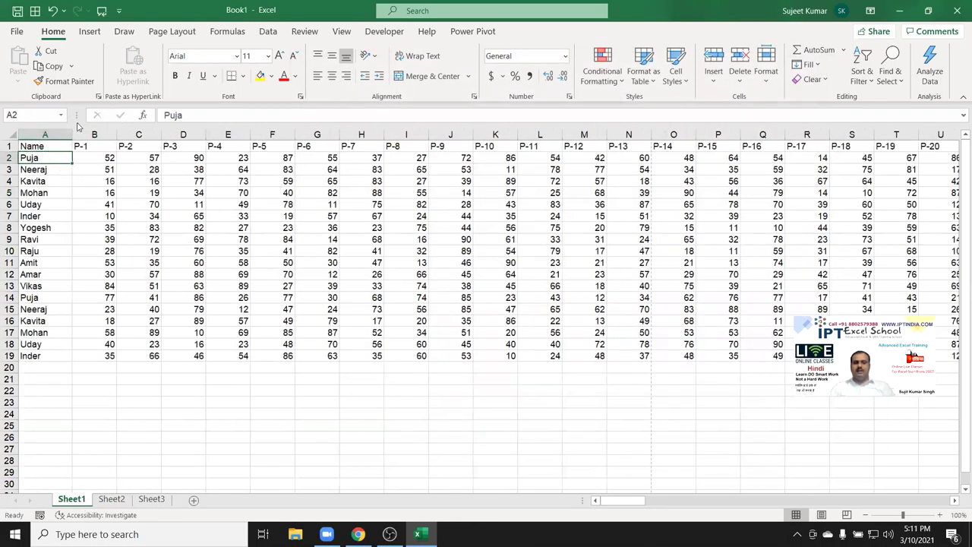
pyautogui.moveTo(48, 357); pyautogui.dragTo(23, 158)
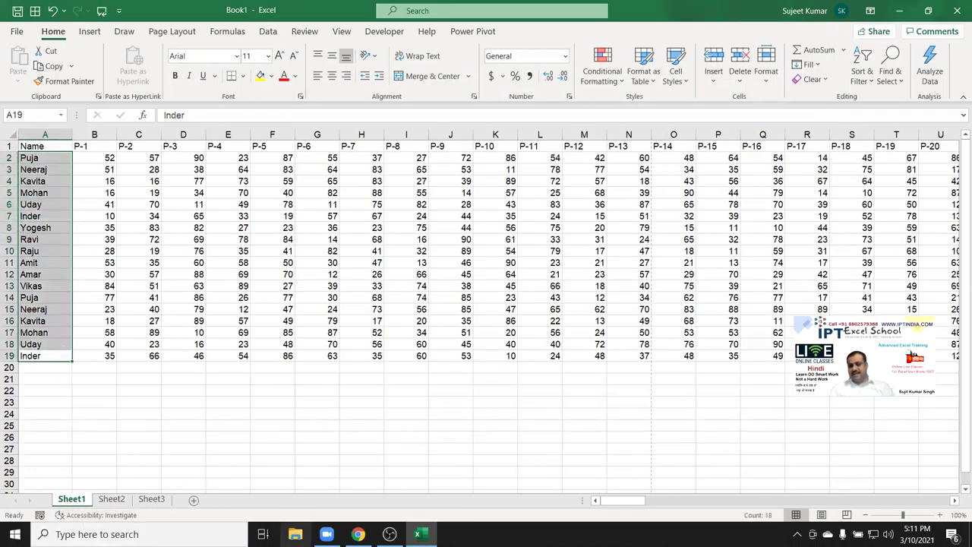
pyautogui.click(112, 498)
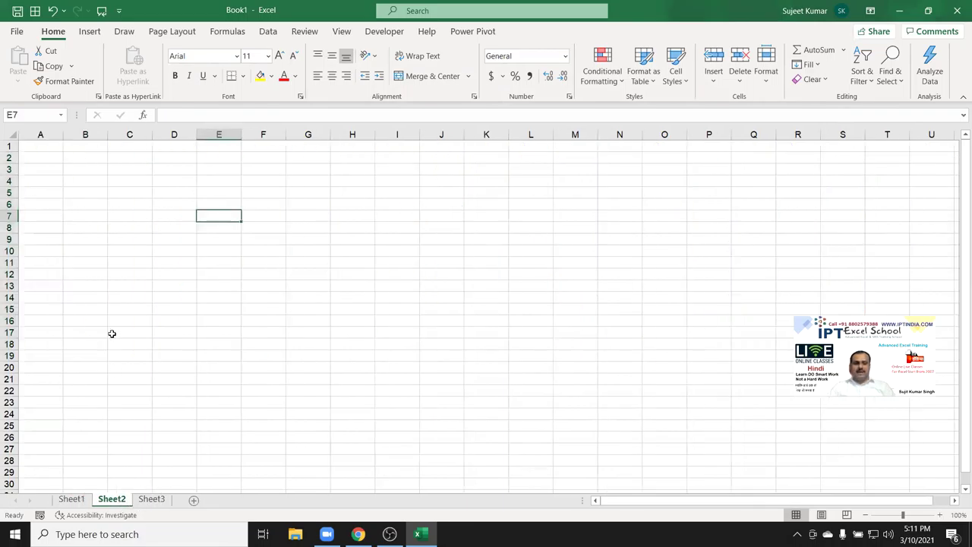
pyautogui.scroll(6, 117, 225)
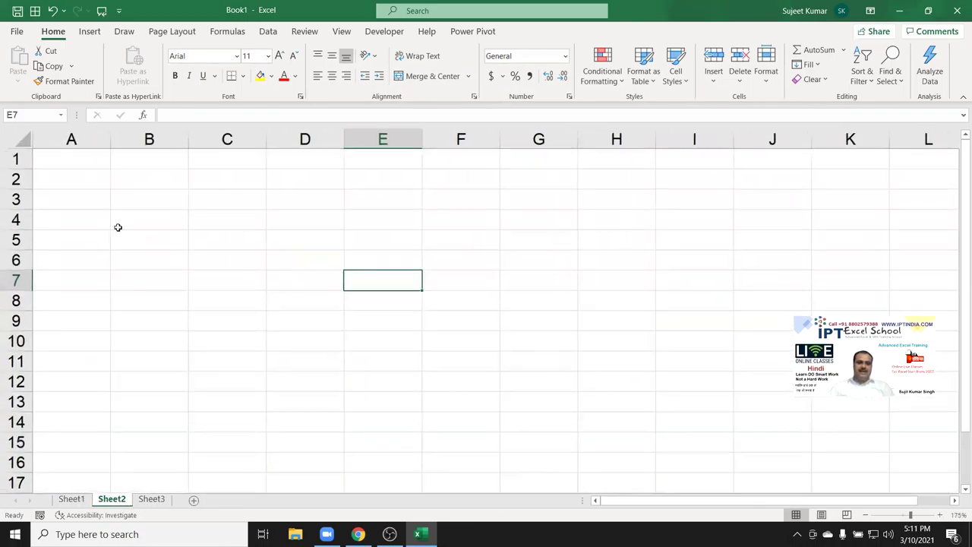
# Enter JAN in B3 and autofill the months down to AUG in B10.
pyautogui.click(133, 199)
pyautogui.write('JAN')
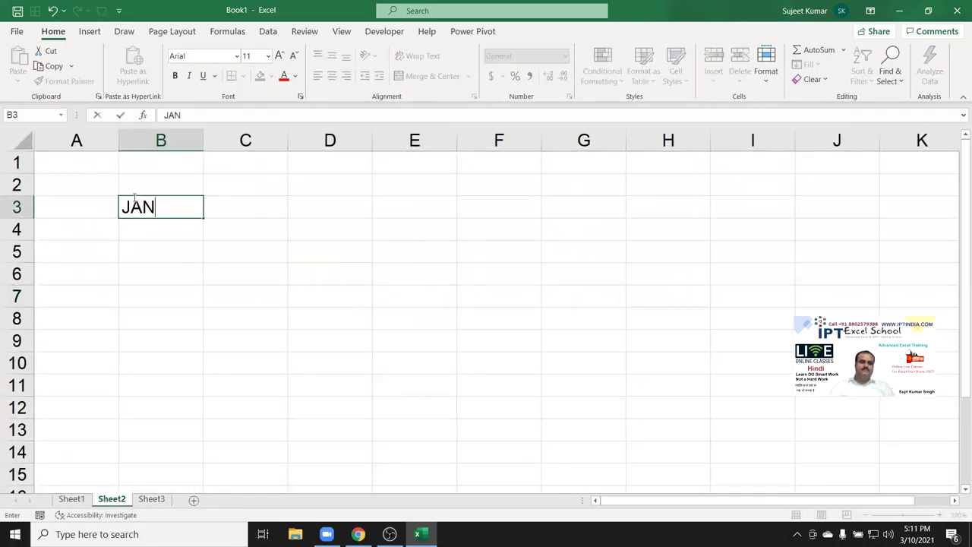
pyautogui.press('Return')
pyautogui.click(140, 203)
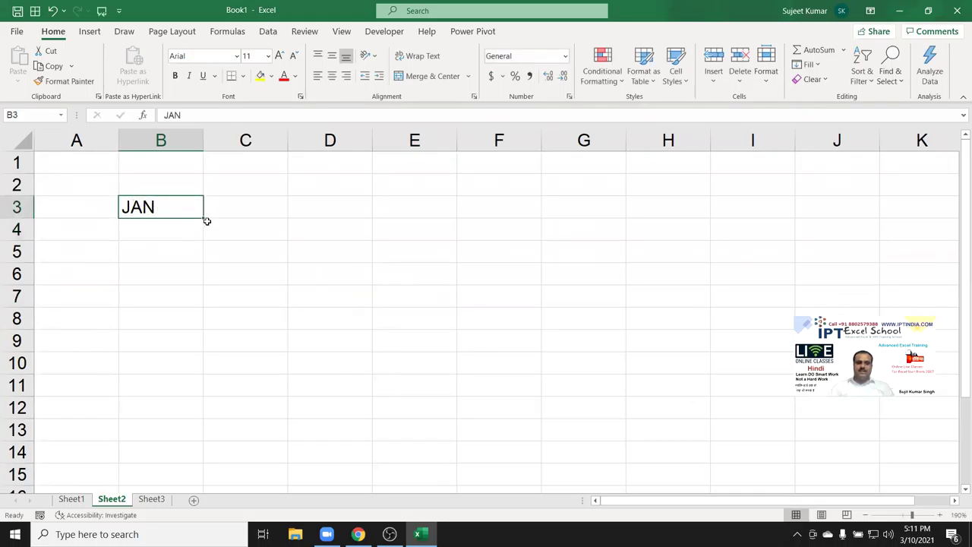
pyautogui.moveTo(204, 216); pyautogui.dragTo(172, 361)
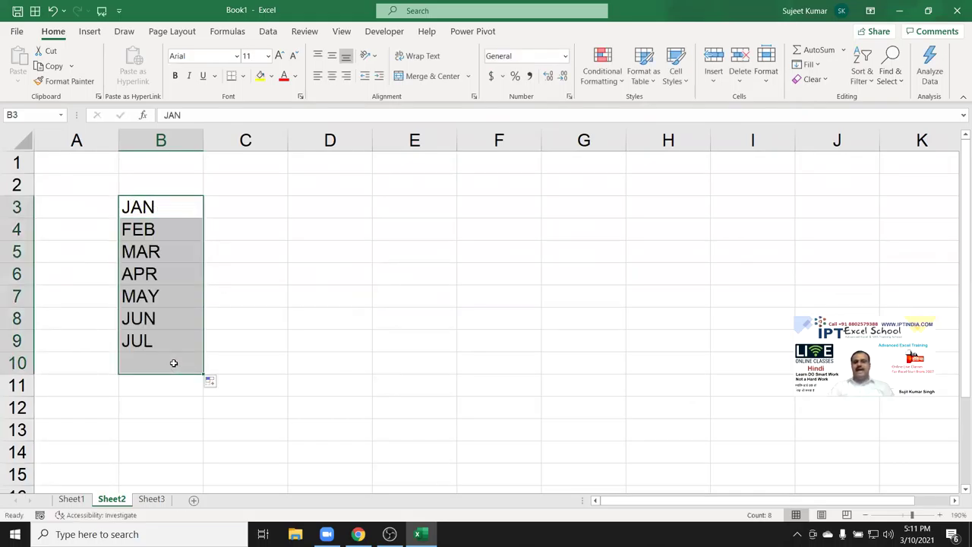
# Enter Sun in C3 and autofill the weekdays down to C11.
pyautogui.click(231, 210)
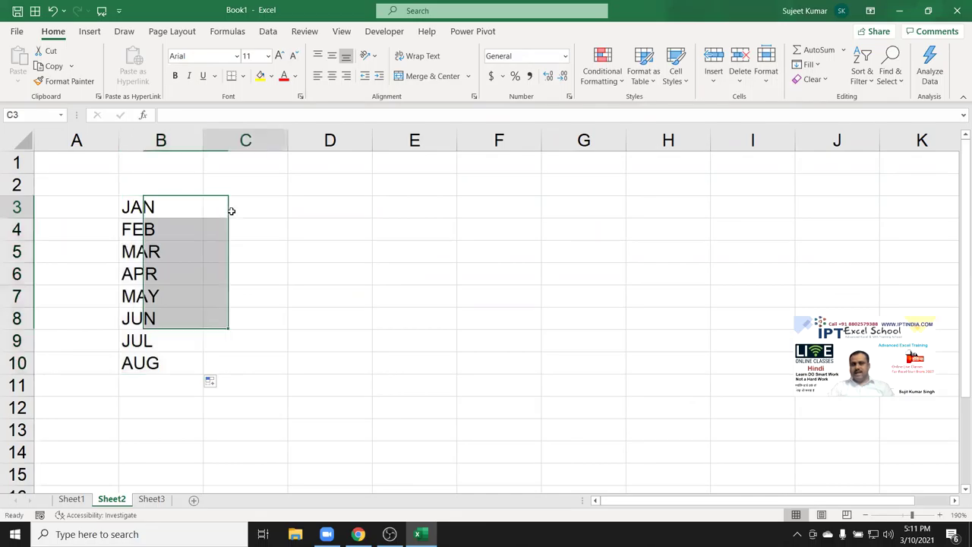
pyautogui.write('Sun')
pyautogui.press('Return')
pyautogui.click(270, 210)
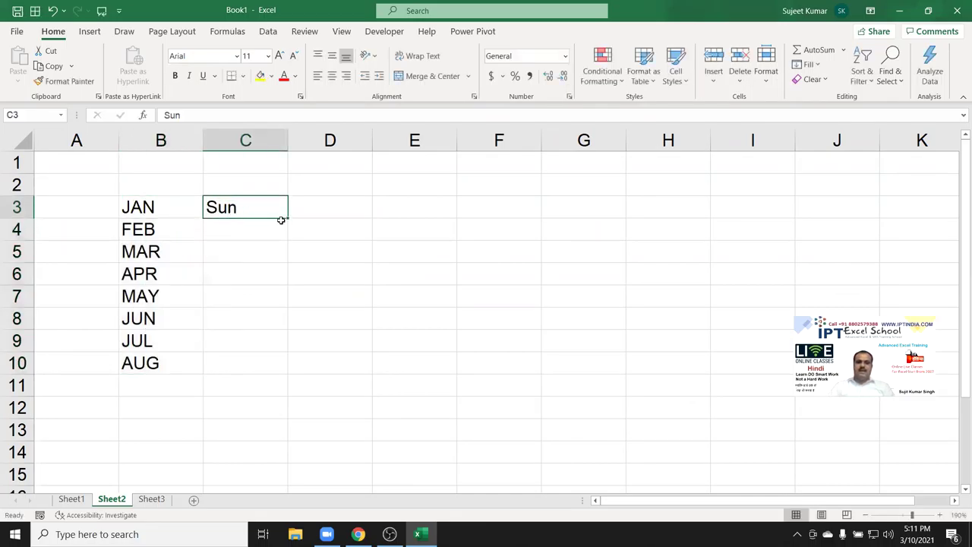
pyautogui.moveTo(290, 217); pyautogui.dragTo(277, 393)
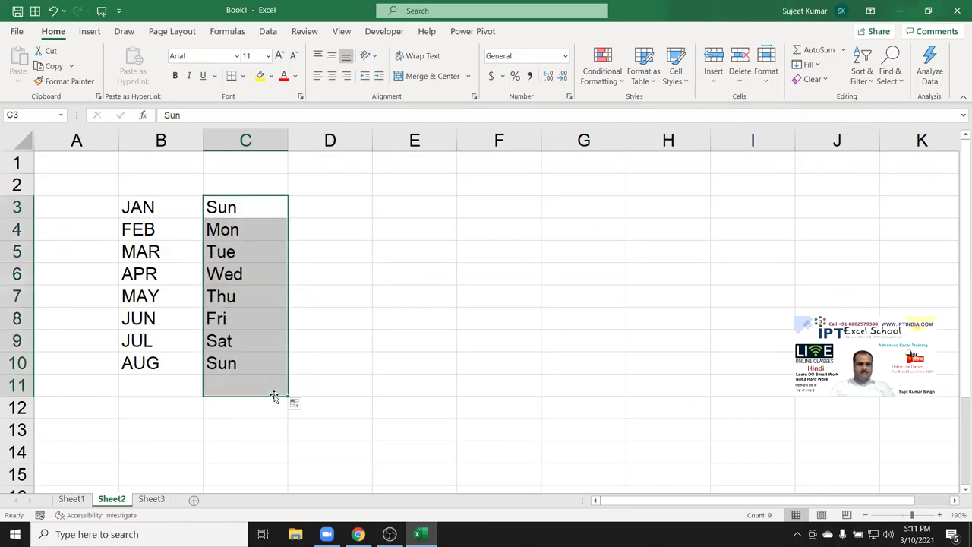
# Enter a name in D3 and autofill the custom name list down to D10.
pyautogui.click(330, 206)
pyautogui.write('Puja')
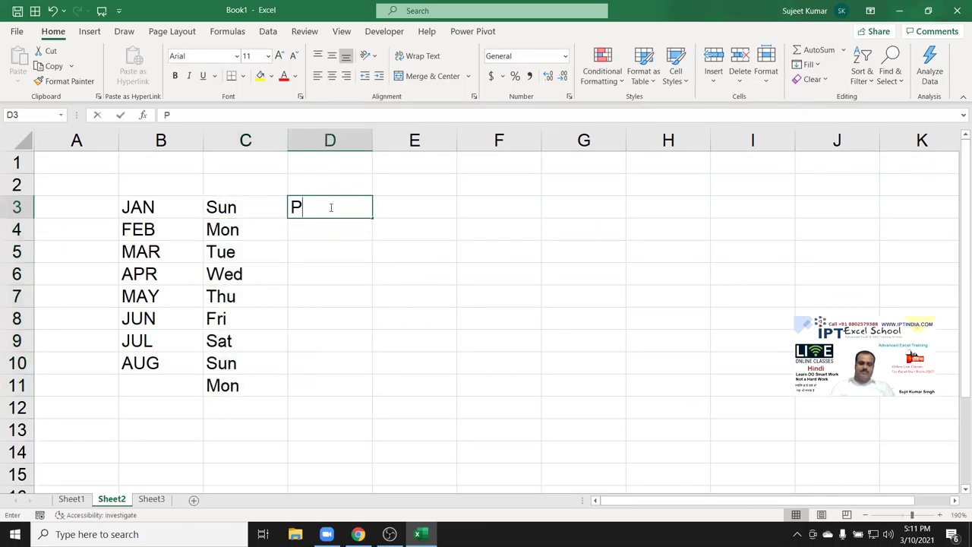
pyautogui.click(448, 244)
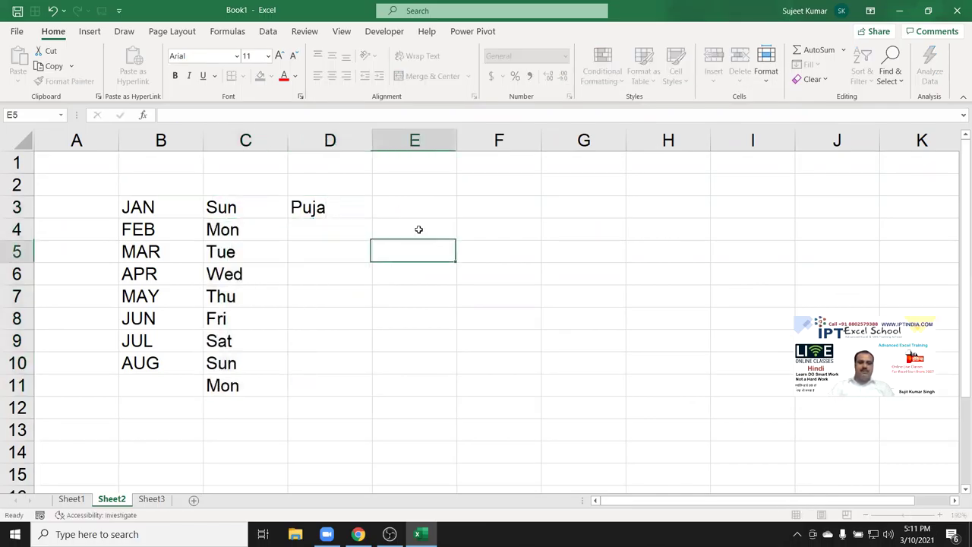
pyautogui.click(366, 212)
pyautogui.moveTo(370, 216); pyautogui.dragTo(338, 376)
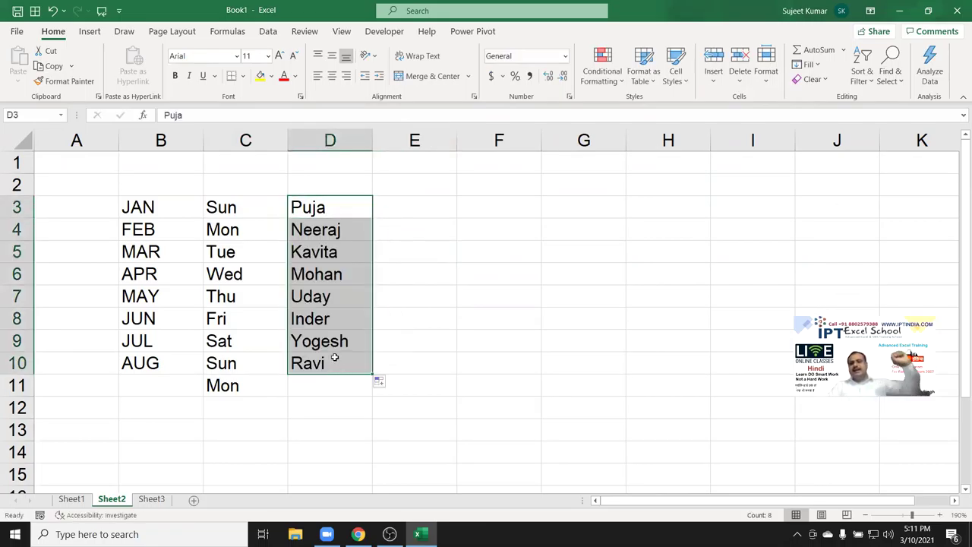
pyautogui.click(17, 31)
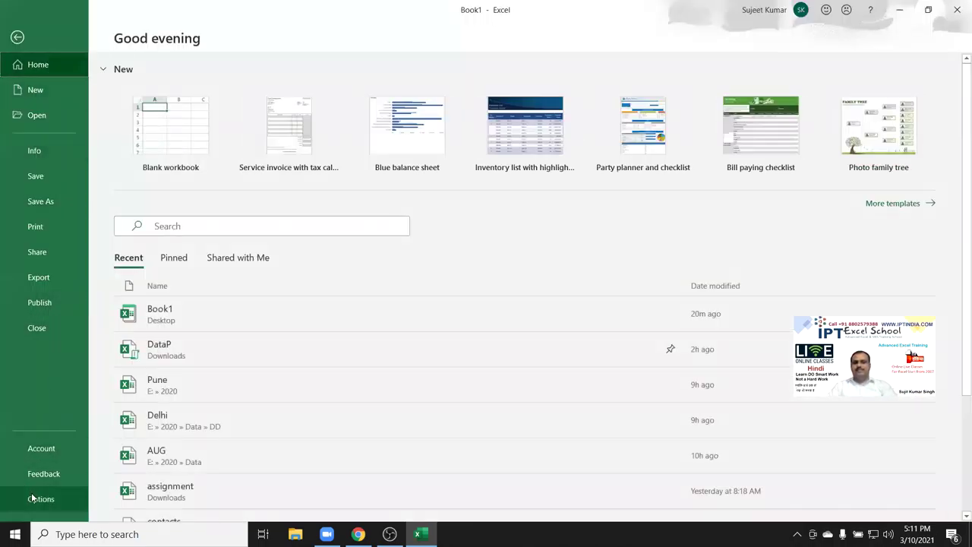
# From Advanced options, browse the city and name lists in Edit Custom Lists, then close it.
pyautogui.click(34, 499)
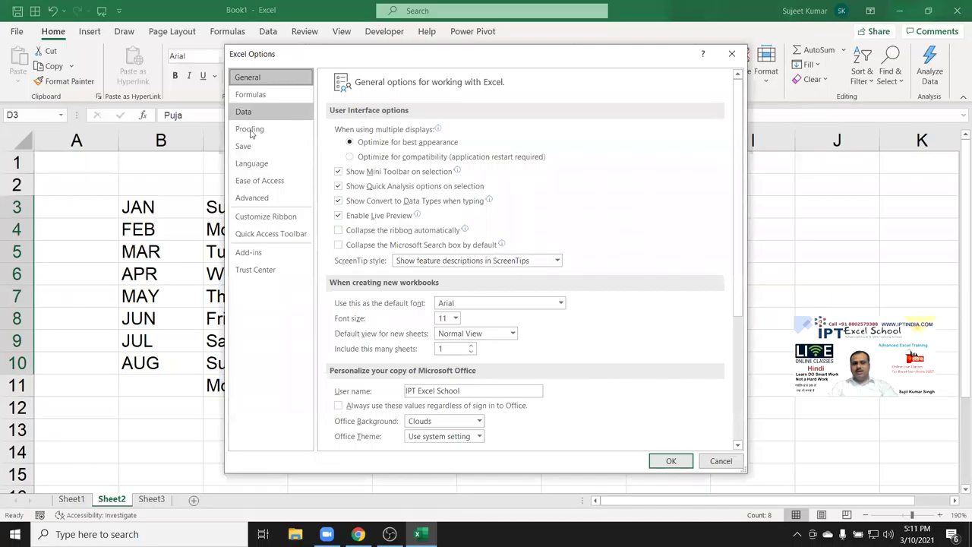
pyautogui.click(256, 199)
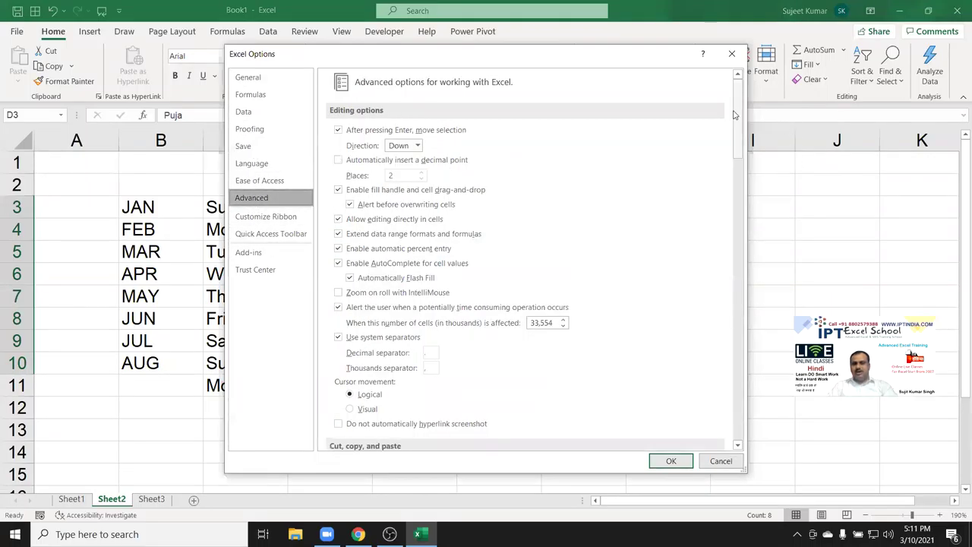
pyautogui.moveTo(736, 118); pyautogui.dragTo(752, 425)
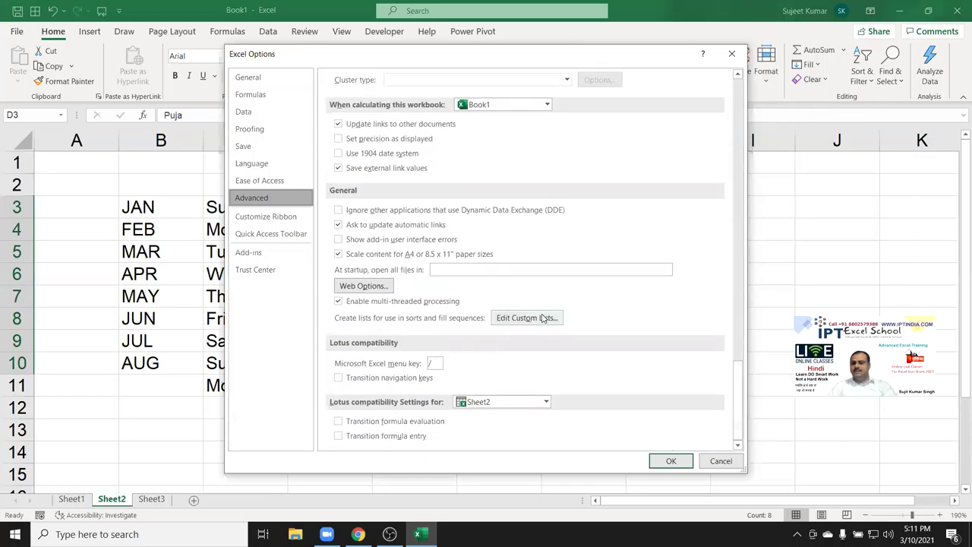
pyautogui.click(524, 319)
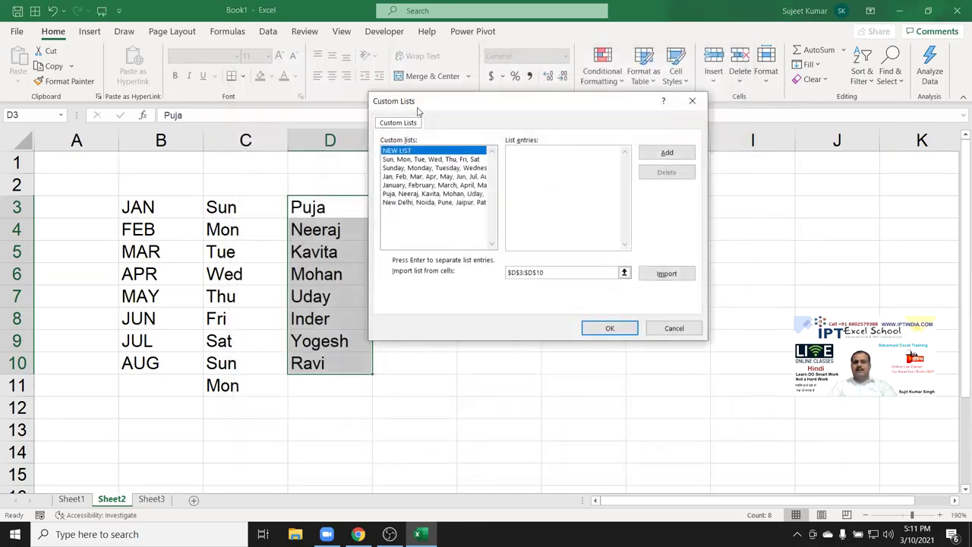
pyautogui.moveTo(417, 112); pyautogui.dragTo(418, 174)
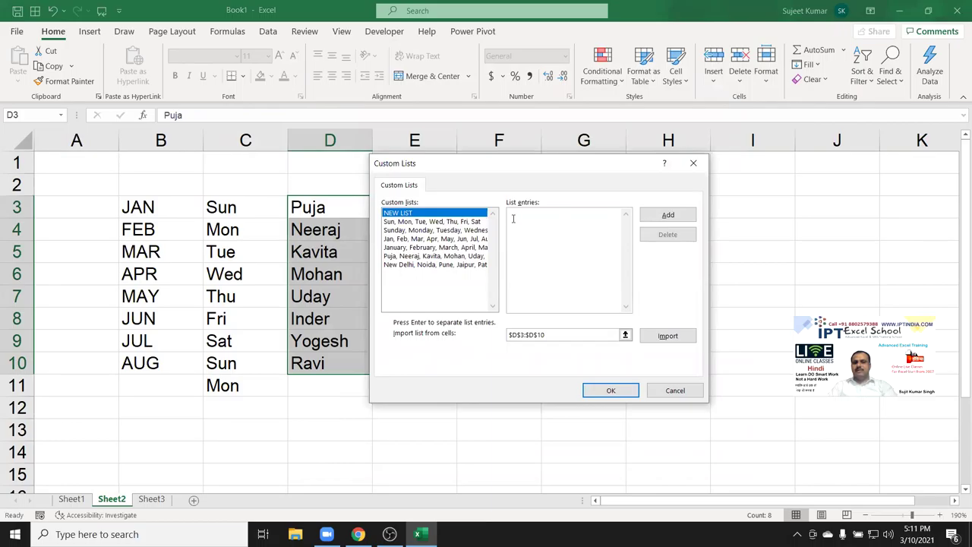
pyautogui.click(448, 265)
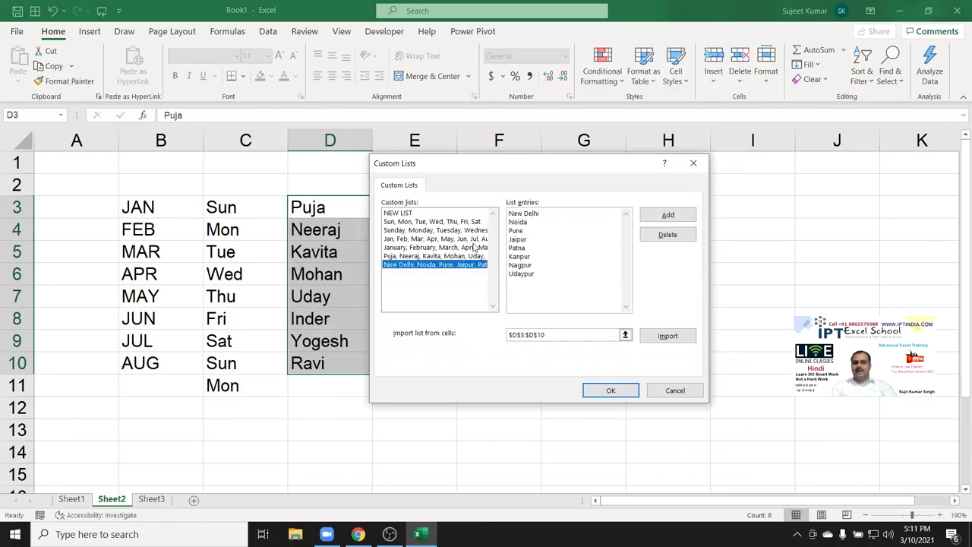
pyautogui.click(471, 257)
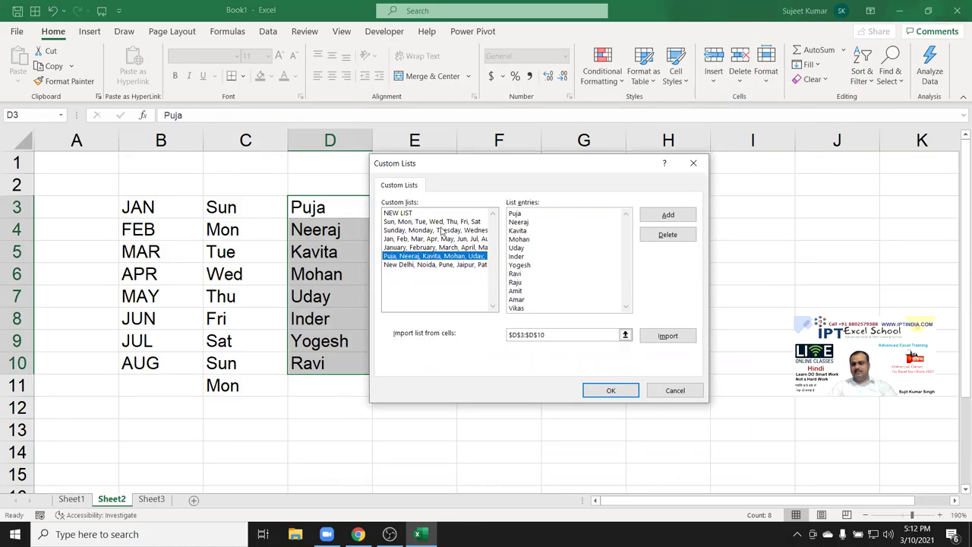
pyautogui.click(409, 214)
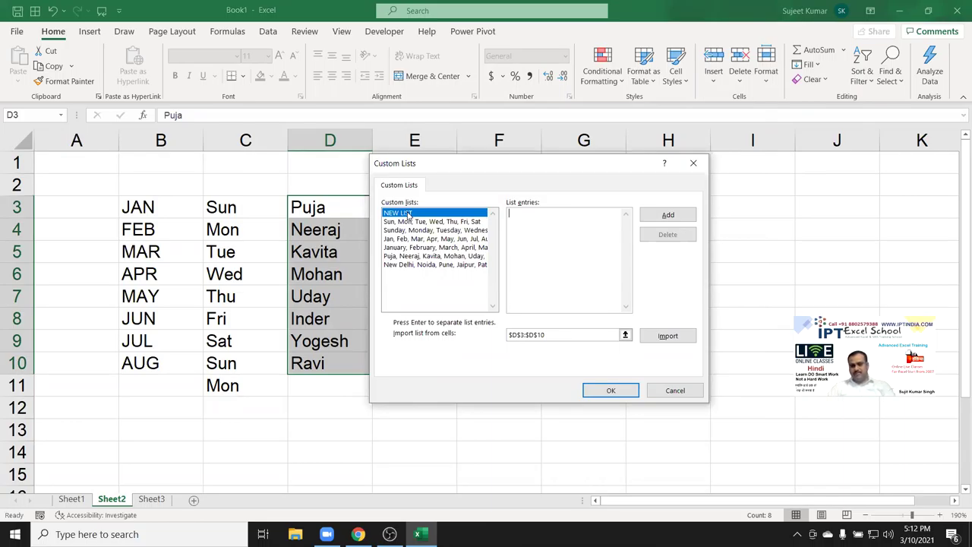
pyautogui.press('Escape')
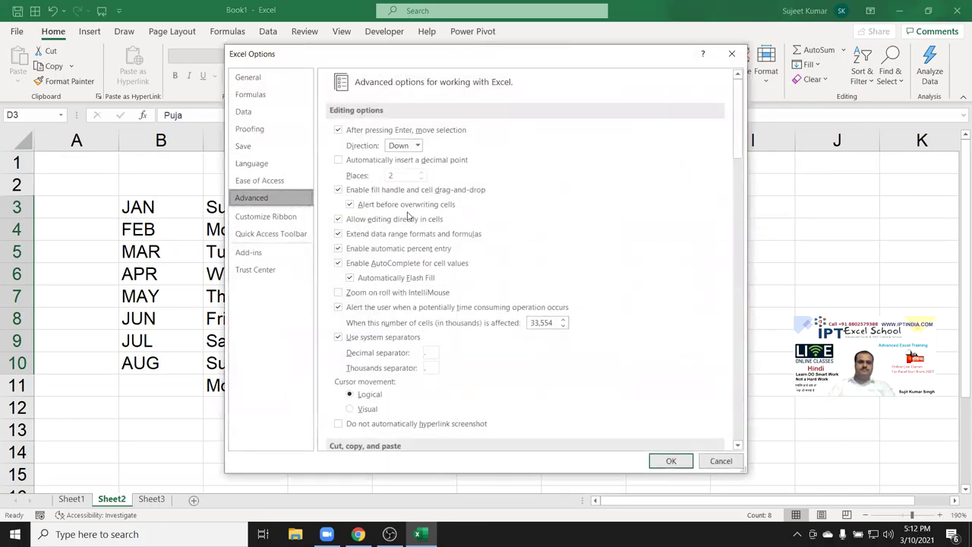
# On Customize Ribbon, list Commands Not in the Ribbon and try adding Advanced Document Properties.
pyautogui.click(279, 220)
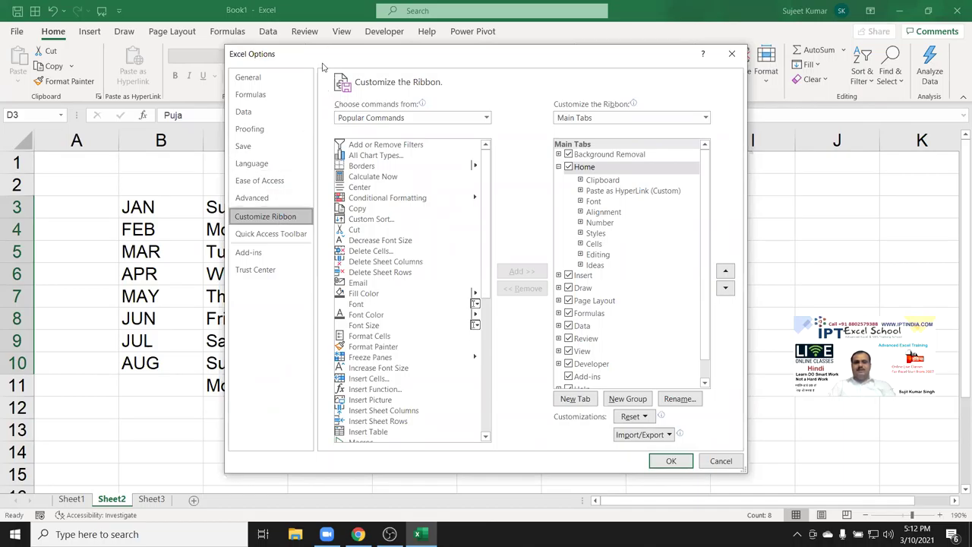
pyautogui.moveTo(322, 59); pyautogui.dragTo(177, 105)
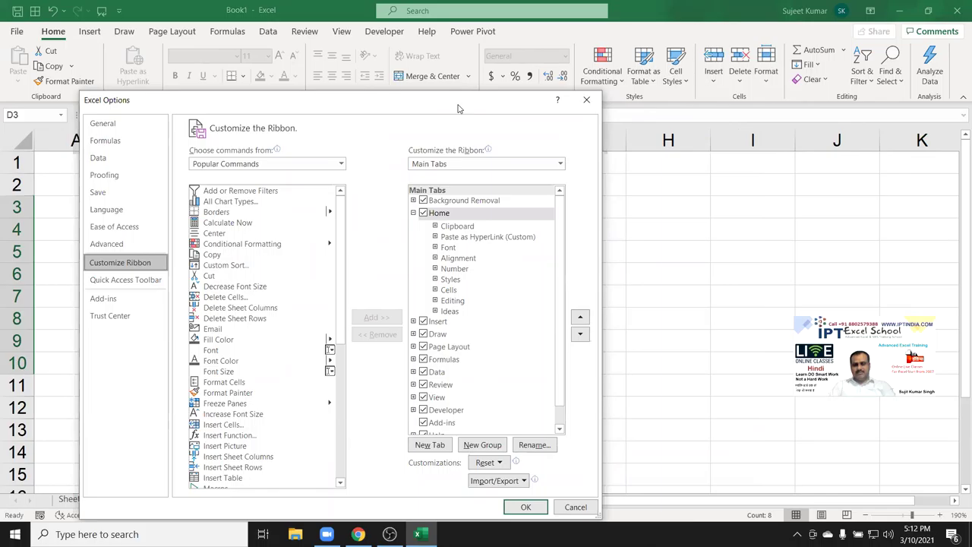
pyautogui.moveTo(458, 108); pyautogui.dragTo(488, 85)
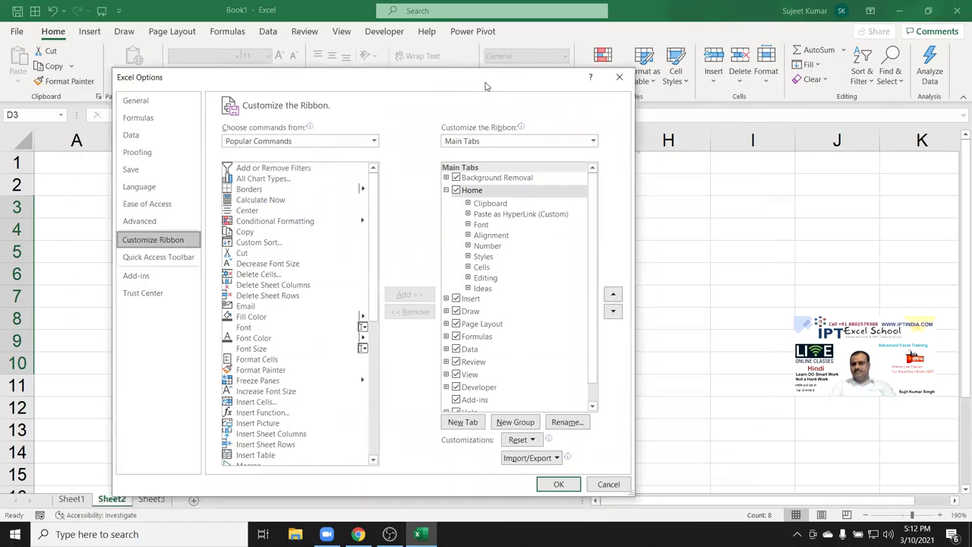
pyautogui.click(446, 190)
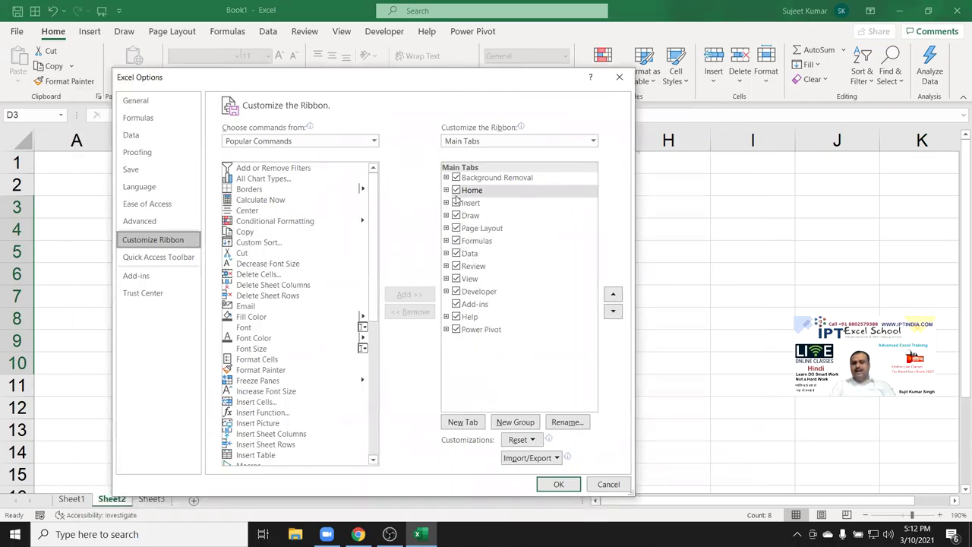
pyautogui.click(281, 142)
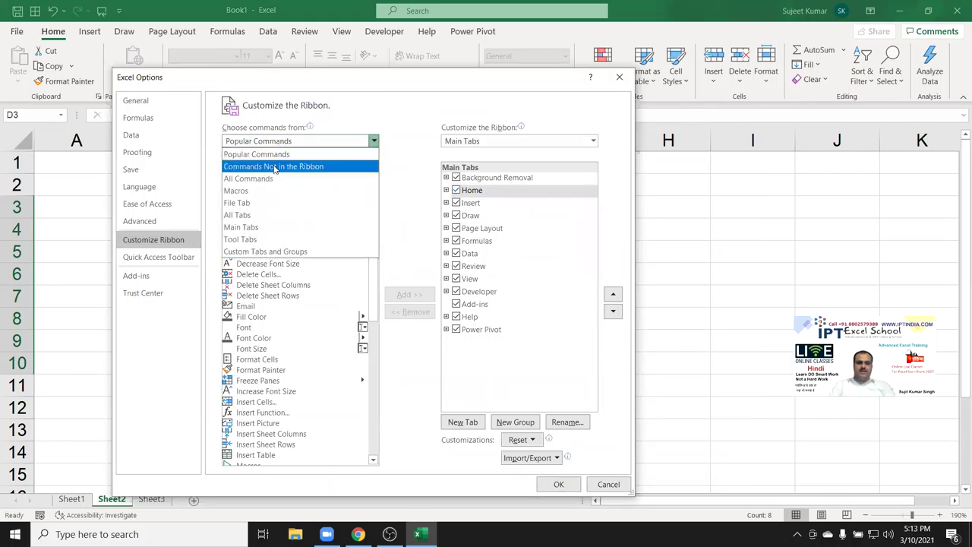
pyautogui.click(274, 168)
pyautogui.moveTo(372, 191); pyautogui.dragTo(374, 170)
pyautogui.click(306, 242)
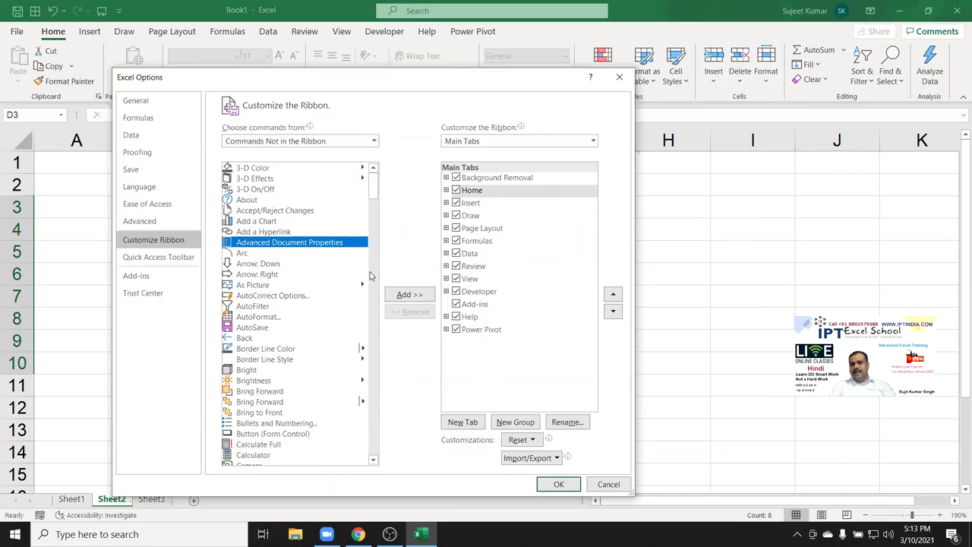
pyautogui.click(391, 296)
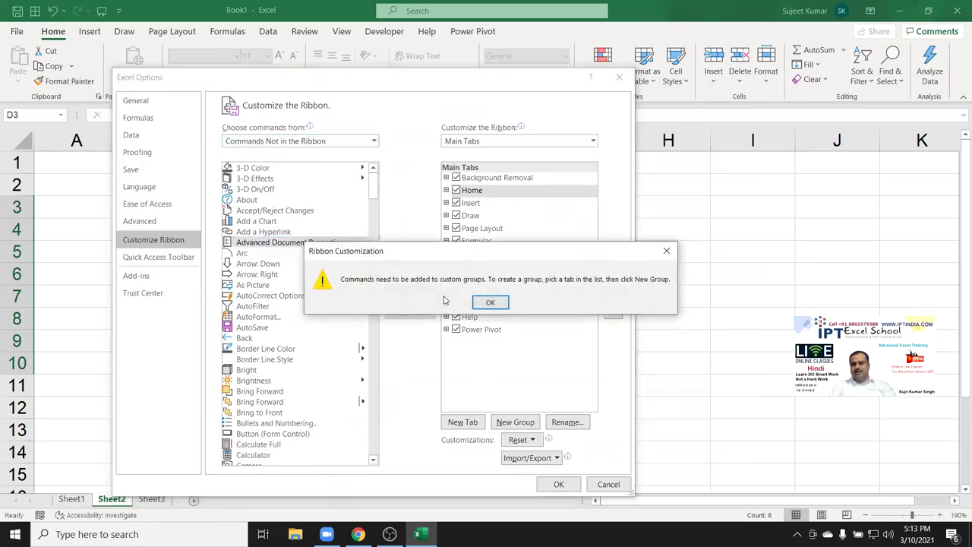
pyautogui.click(489, 303)
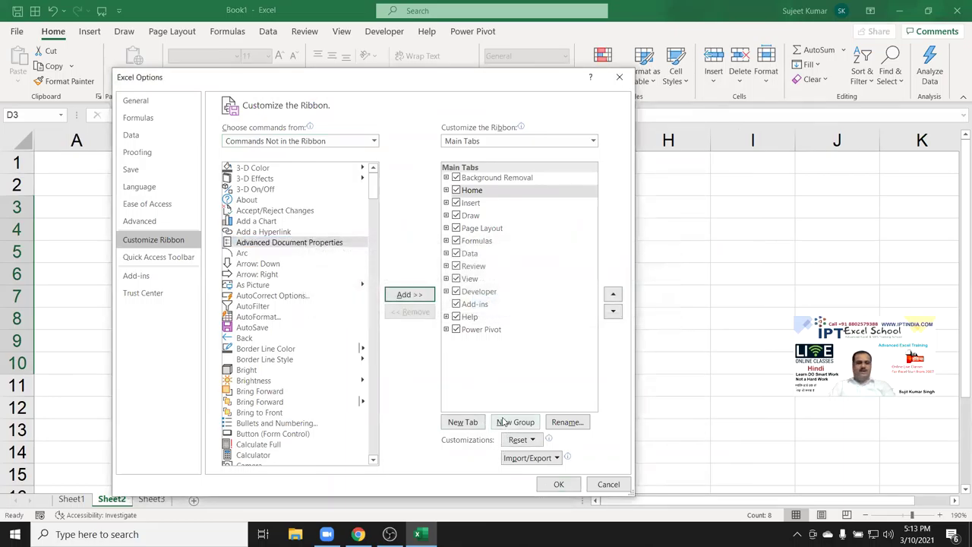
# Browse down the command list and select Speak Cells on Enter.
pyautogui.click(249, 274)
pyautogui.press('Down')
pyautogui.press('Down')
pyautogui.press('Down')
pyautogui.press('Down')
pyautogui.press('Down')
pyautogui.press('Down')
pyautogui.press('Down')
pyautogui.press('Down')
pyautogui.press('Down')
pyautogui.press('Down')
pyautogui.press('Down')
pyautogui.press('Down')
pyautogui.press('Down')
pyautogui.press('Down')
pyautogui.press('Down')
pyautogui.press('Down')
pyautogui.press('Down')
pyautogui.press('Down')
pyautogui.press('Down')
pyautogui.press('Down')
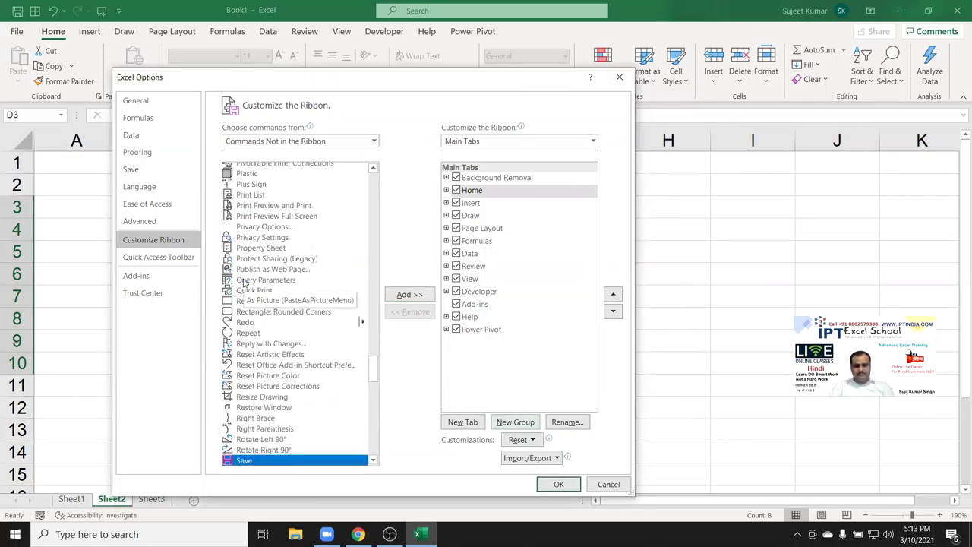
pyautogui.press('Down')
pyautogui.press('Down')
pyautogui.press('Down')
pyautogui.press('Down')
pyautogui.press('Down')
pyautogui.press('Down')
pyautogui.press('Down')
pyautogui.press('Down')
pyautogui.press('Down')
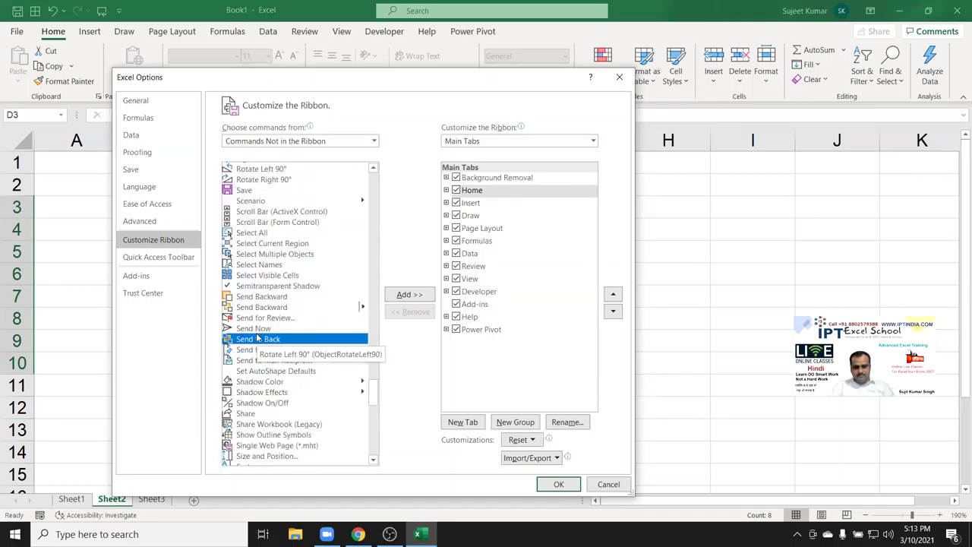
pyautogui.scroll(-7, 257, 338)
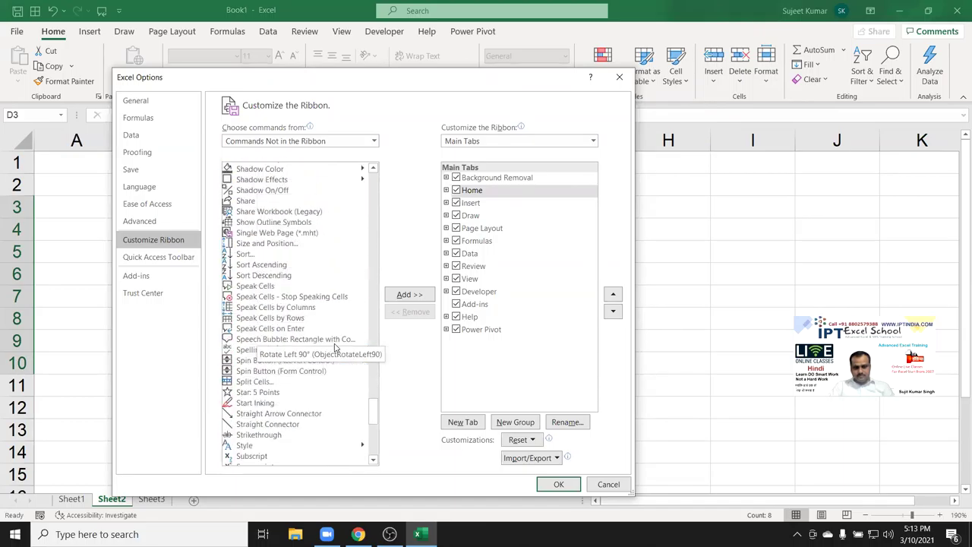
pyautogui.click(244, 339)
pyautogui.click(245, 331)
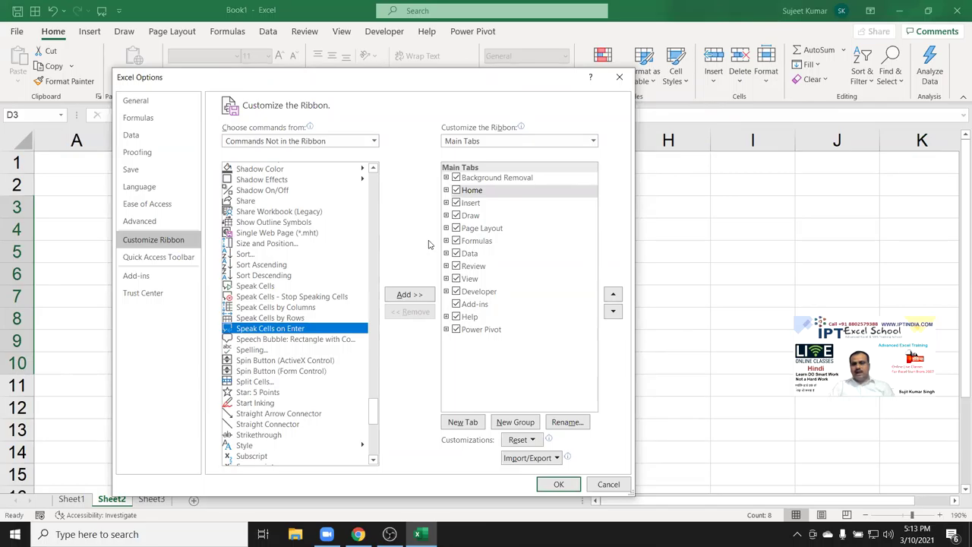
# Put Speak Cells on Enter into a New Group on the Draw tab, confirm, and show Draw.
pyautogui.click(470, 205)
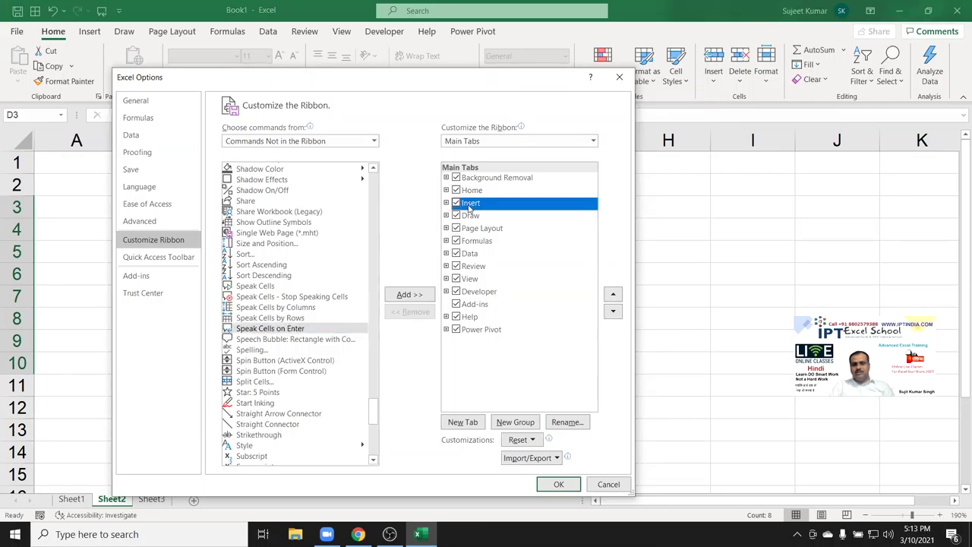
pyautogui.click(446, 202)
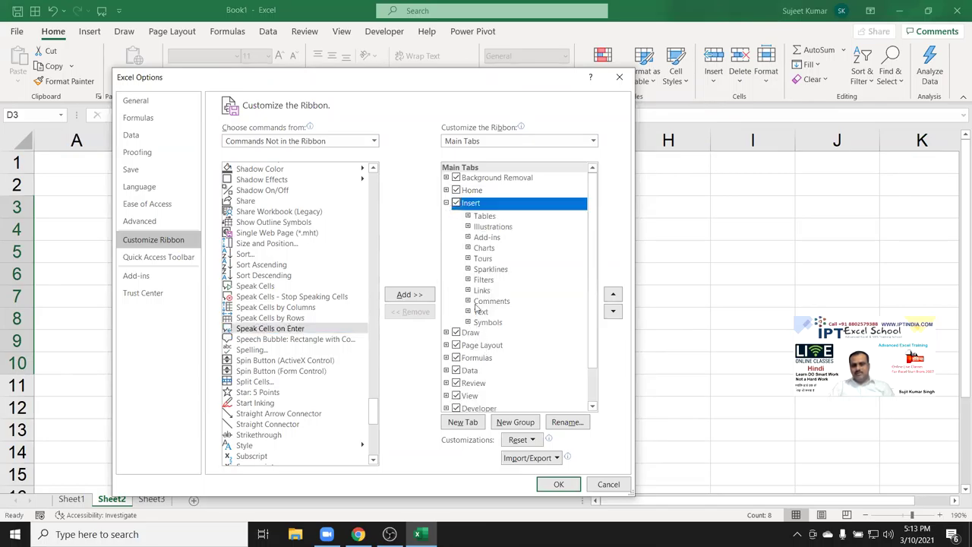
pyautogui.click(446, 204)
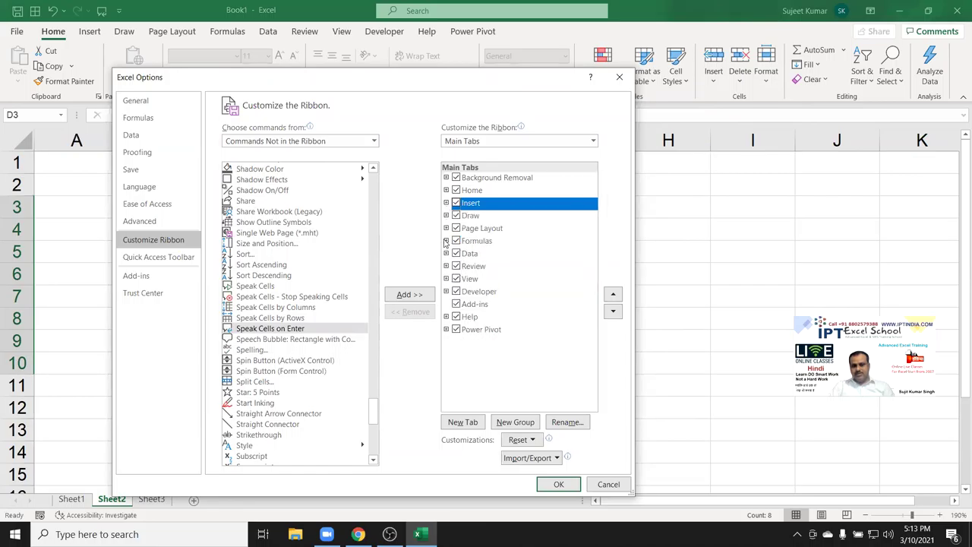
pyautogui.click(446, 216)
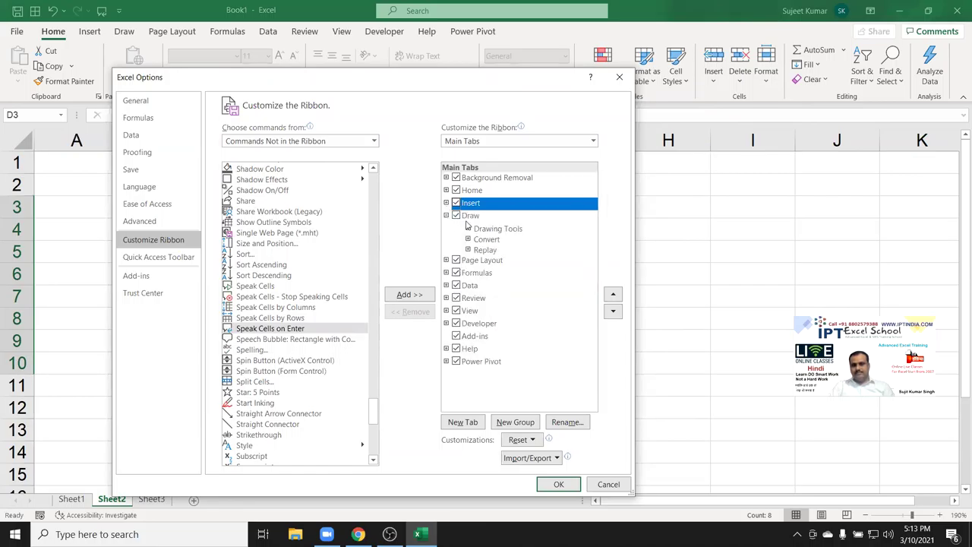
pyautogui.click(469, 216)
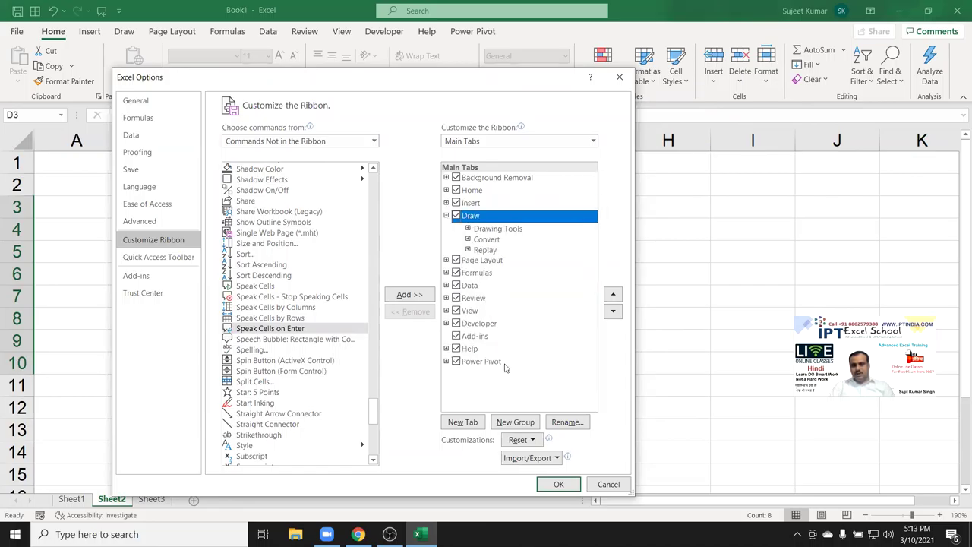
pyautogui.click(515, 422)
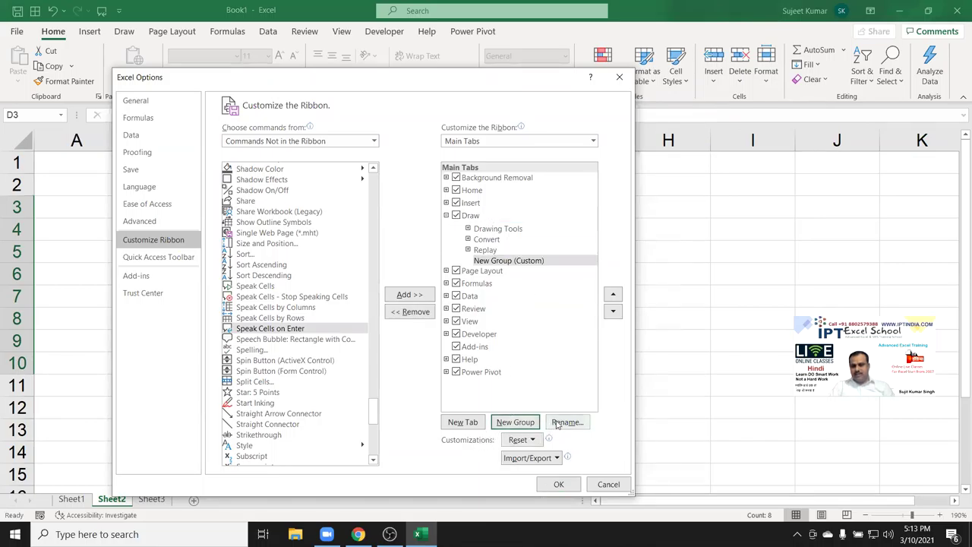
pyautogui.click(401, 297)
pyautogui.click(550, 483)
pyautogui.click(124, 31)
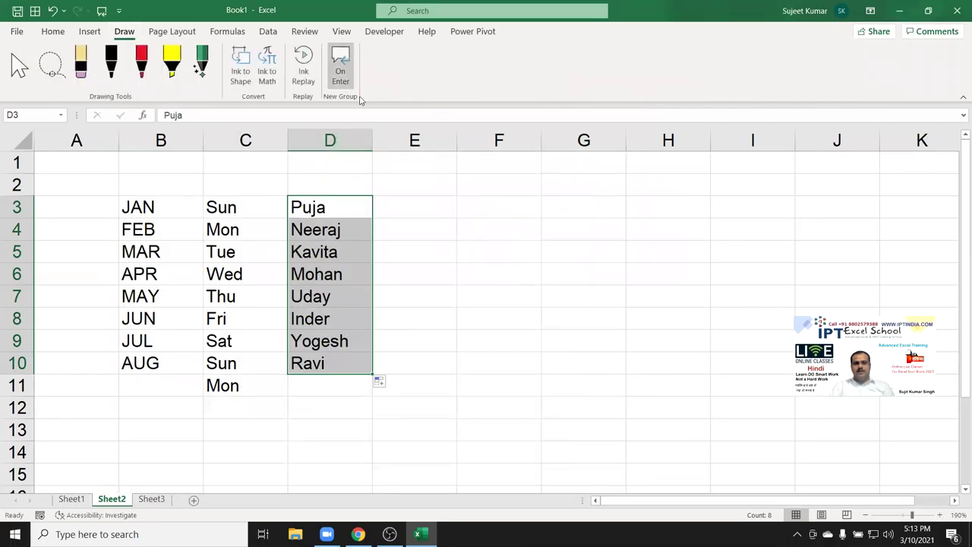
# Turn on Speak Cells on Enter and select cell E2.
pyautogui.click(477, 252)
pyautogui.click(415, 206)
pyautogui.click(341, 73)
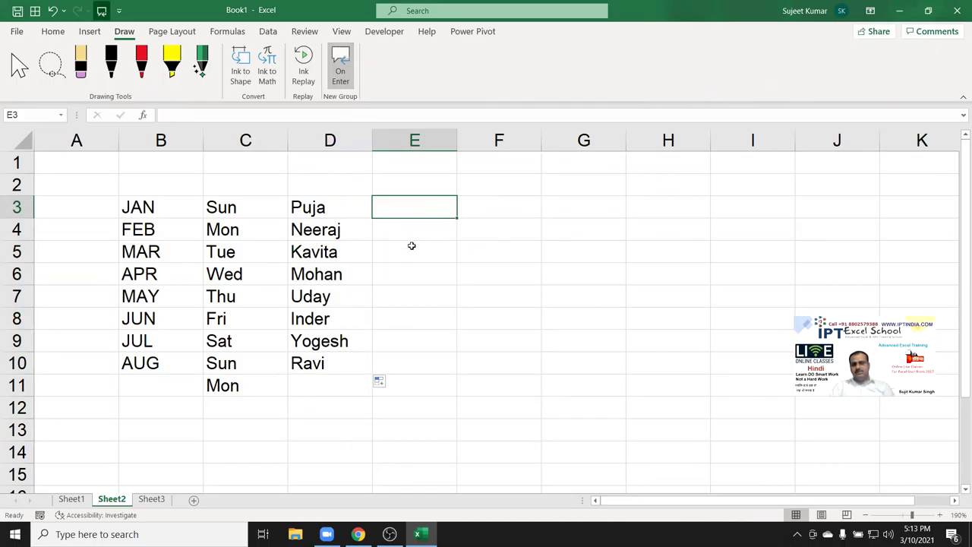
pyautogui.click(424, 178)
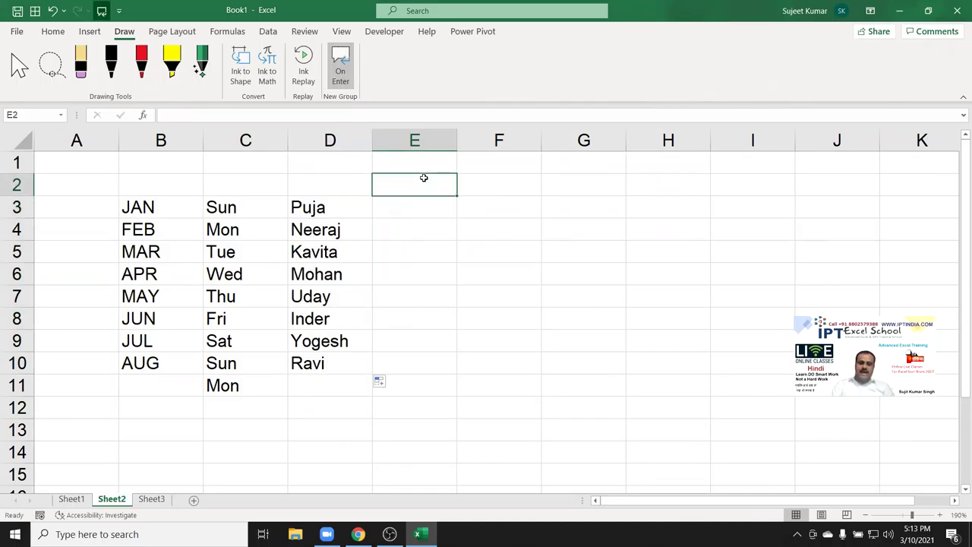
# Enter three names down E2:E4, then move up and down through them to hear them spoken.
pyautogui.write('Puja')
pyautogui.press('Return')
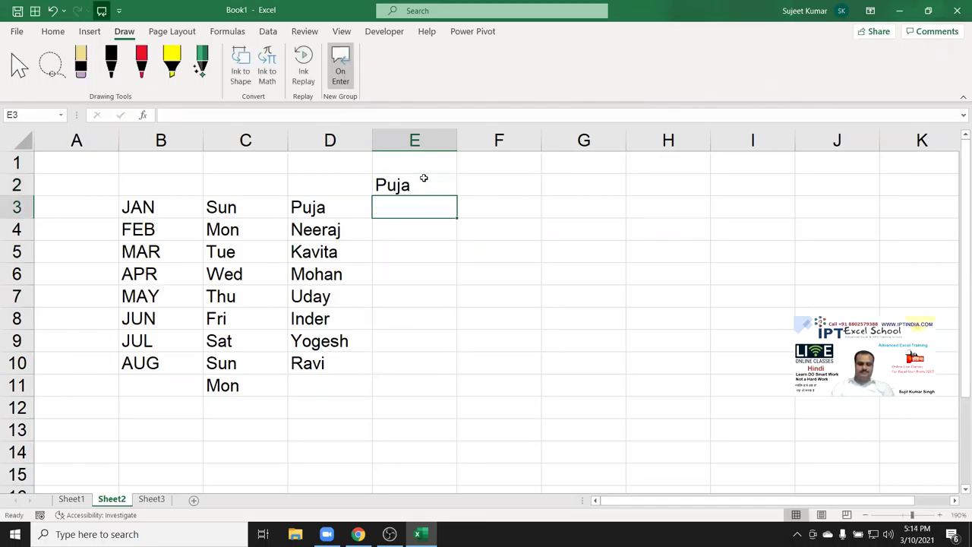
pyautogui.write('Ravi')
pyautogui.press('Return')
pyautogui.write('Kavita')
pyautogui.press('Return')
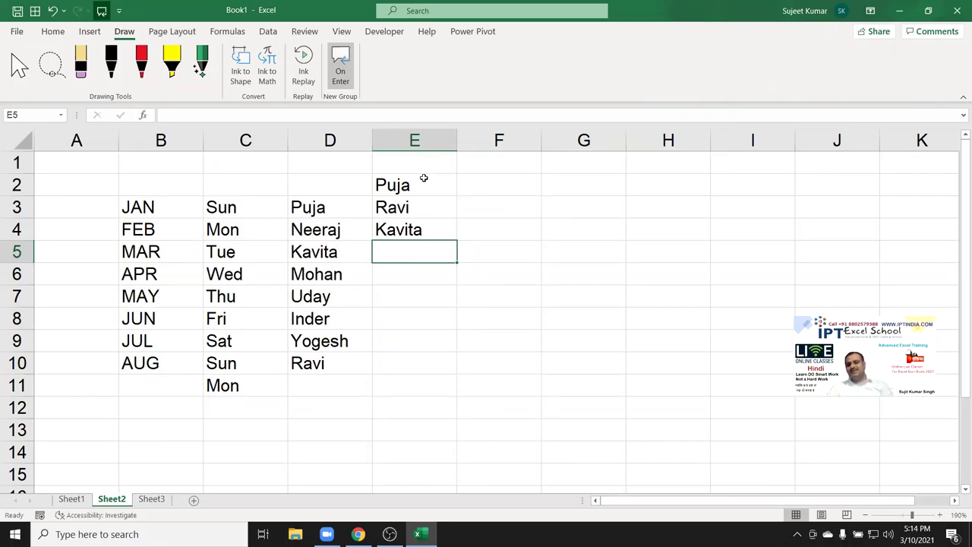
pyautogui.press('Up')
pyautogui.press('Up')
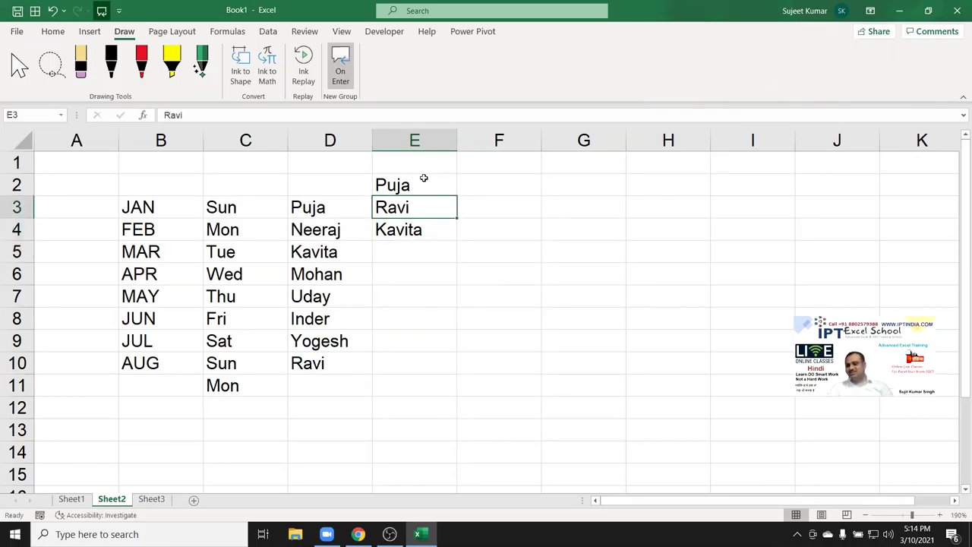
pyautogui.press('Down')
pyautogui.press('Down')
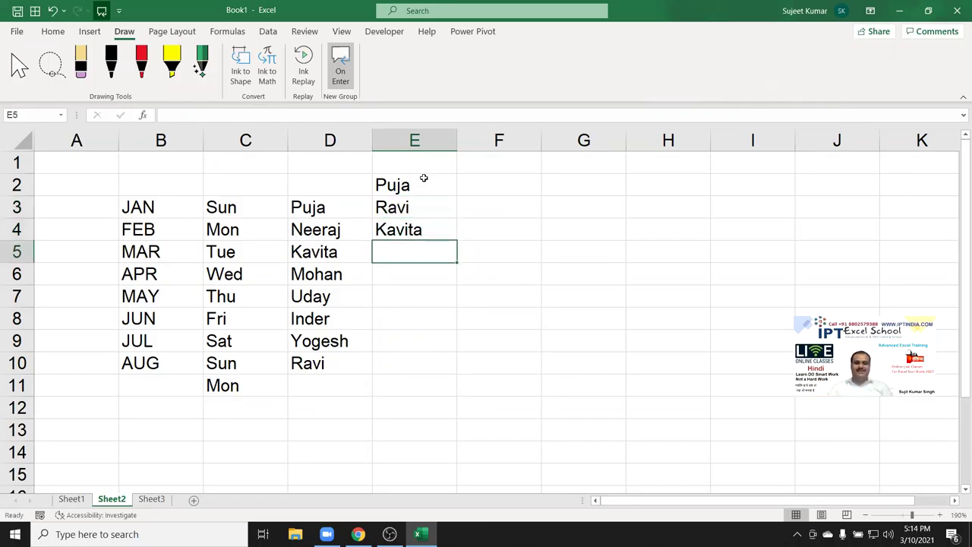
pyautogui.press('Up')
pyautogui.press('Up')
pyautogui.press('Up')
pyautogui.press('Down')
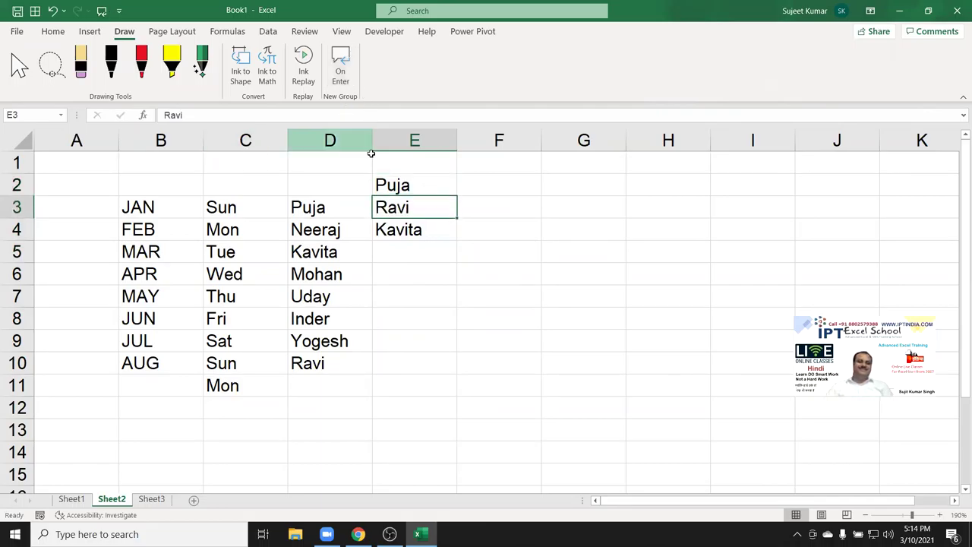
# Go to the Quick Access Toolbar page of Excel Options.
pyautogui.click(17, 33)
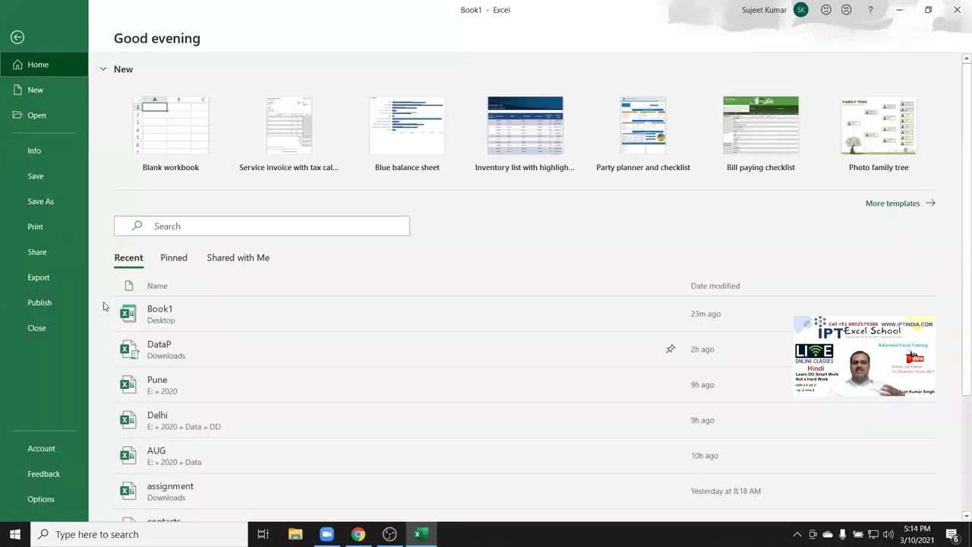
pyautogui.click(63, 498)
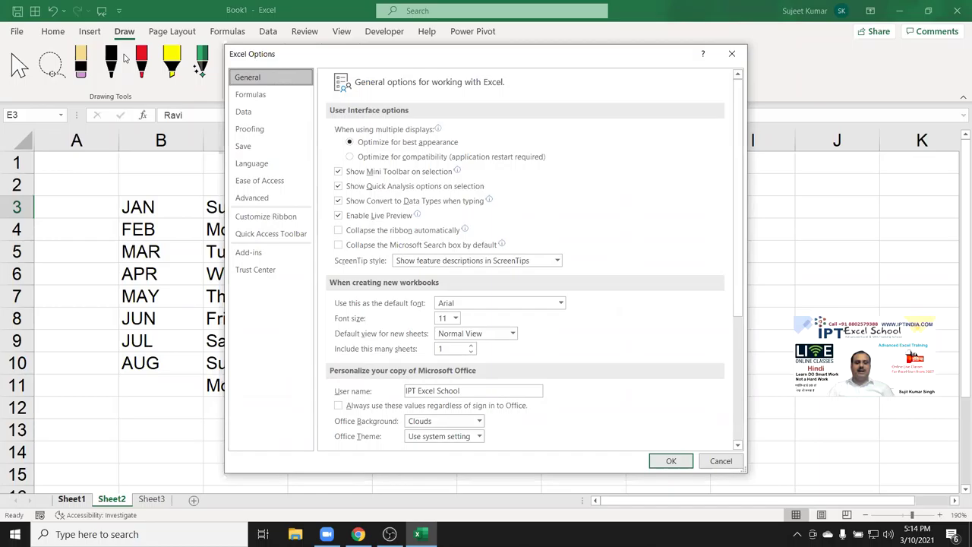
pyautogui.click(259, 219)
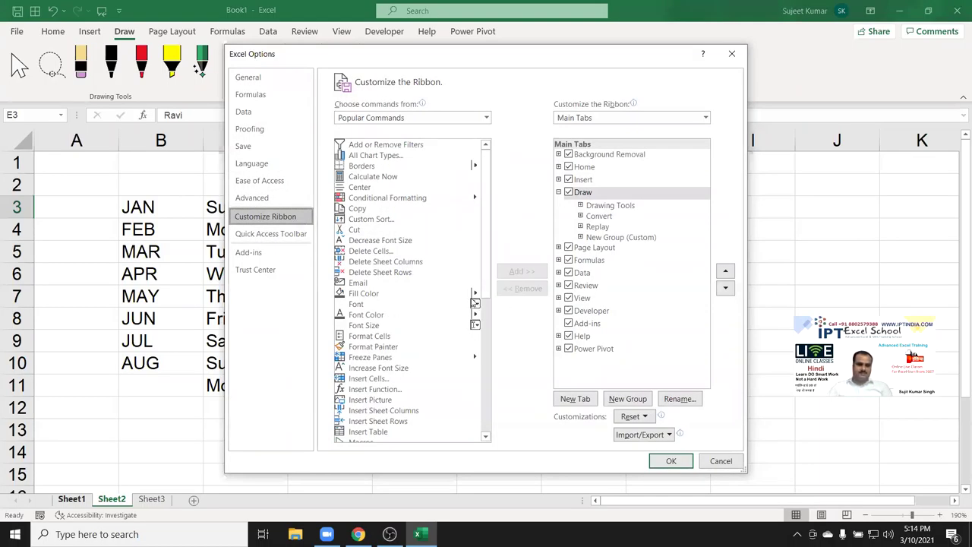
pyautogui.click(270, 234)
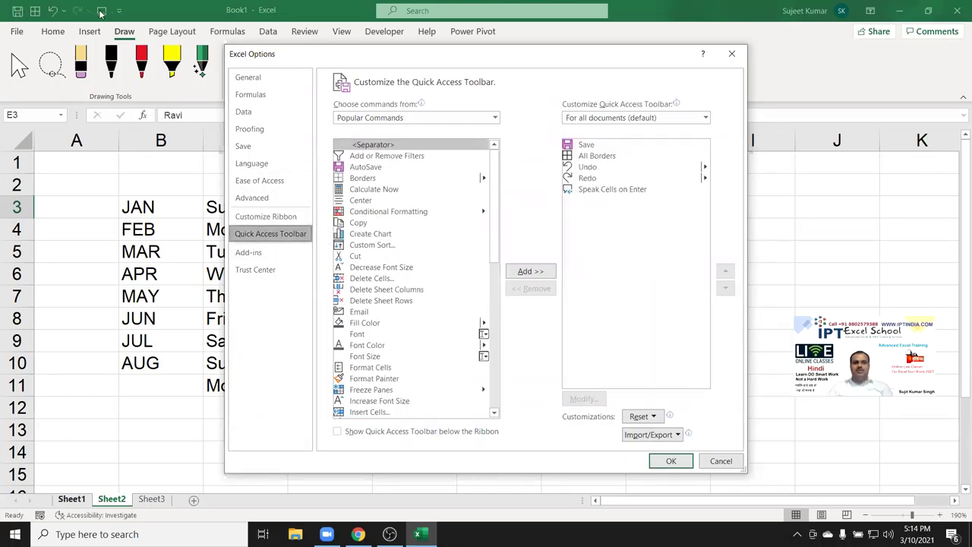
# Remove Speak Cells on Enter and a stray separator from the toolbar, then close Options.
pyautogui.click(596, 191)
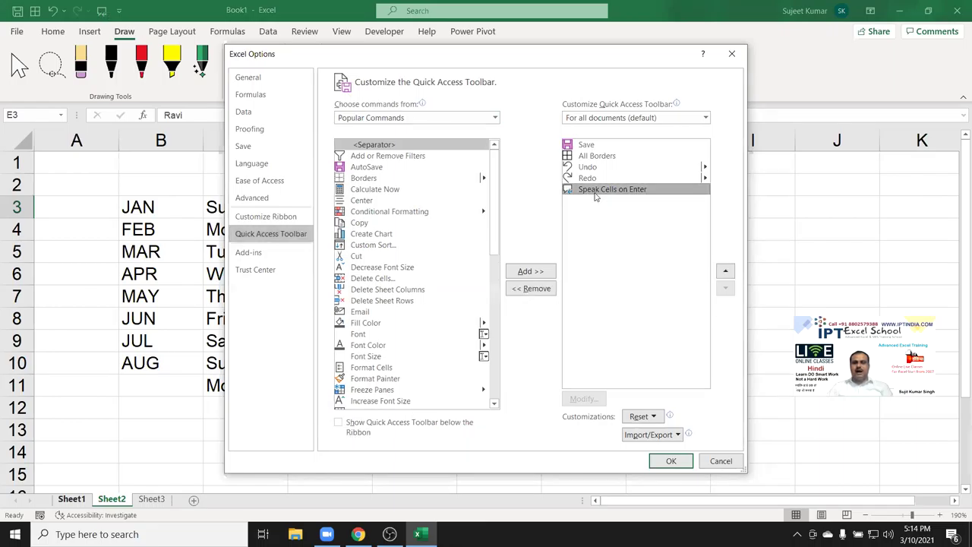
pyautogui.click(536, 272)
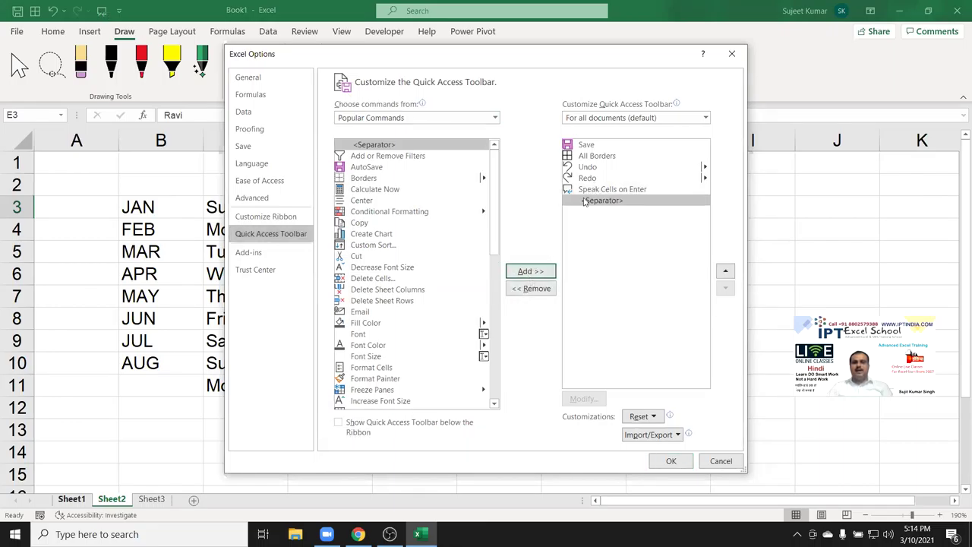
pyautogui.click(535, 293)
pyautogui.click(535, 292)
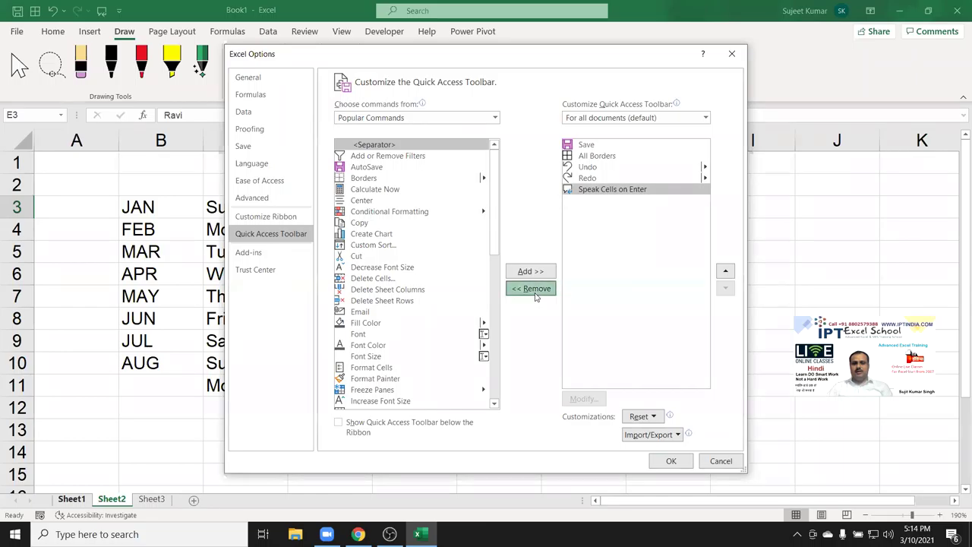
pyautogui.click(590, 157)
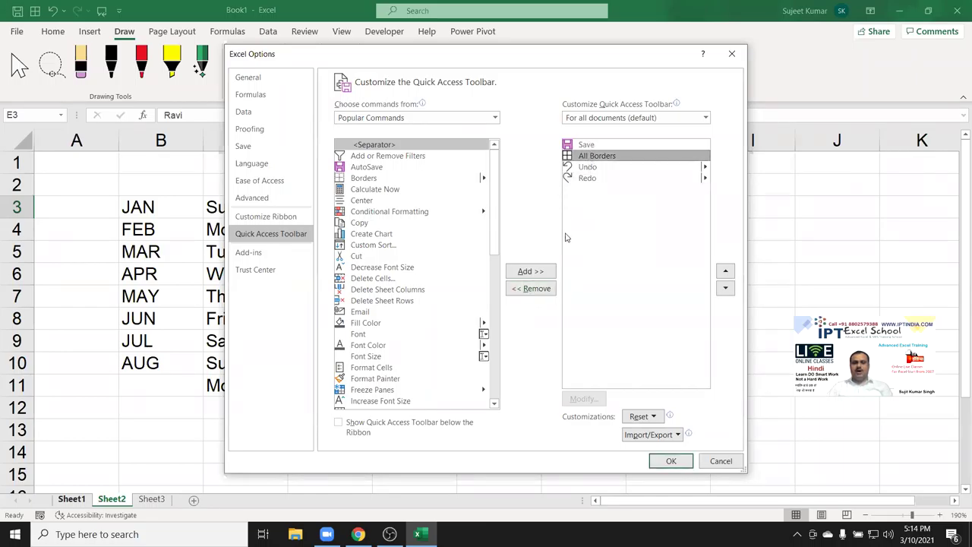
pyautogui.press('Return')
# Apply All Borders to the B3:D10 table from the Quick Access Toolbar, then undo it.
pyautogui.press('Down')
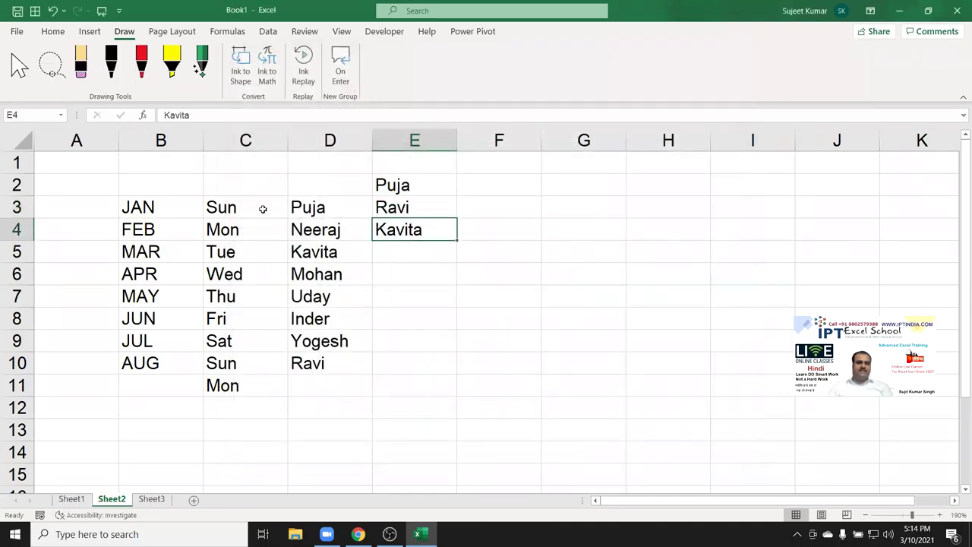
pyautogui.moveTo(141, 204); pyautogui.dragTo(357, 368)
pyautogui.click(34, 10)
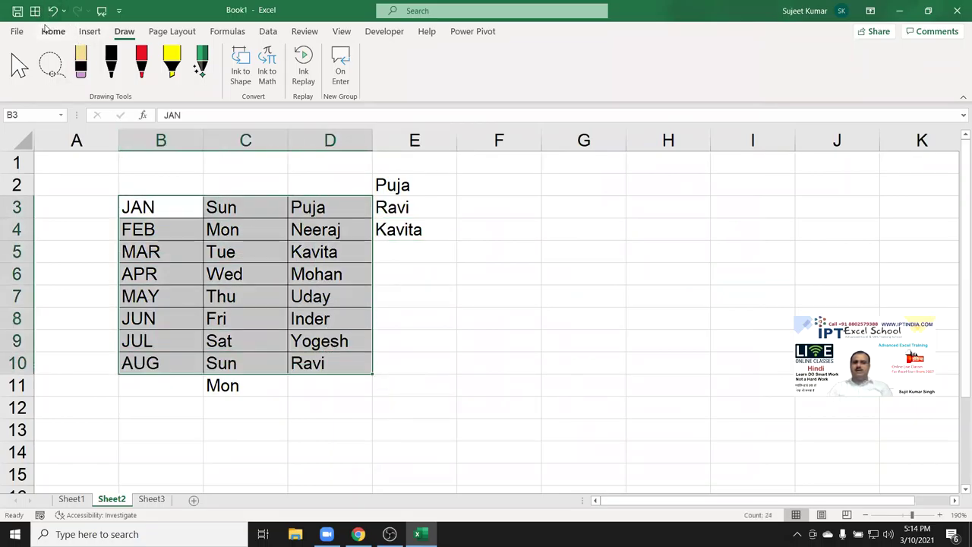
pyautogui.click(51, 32)
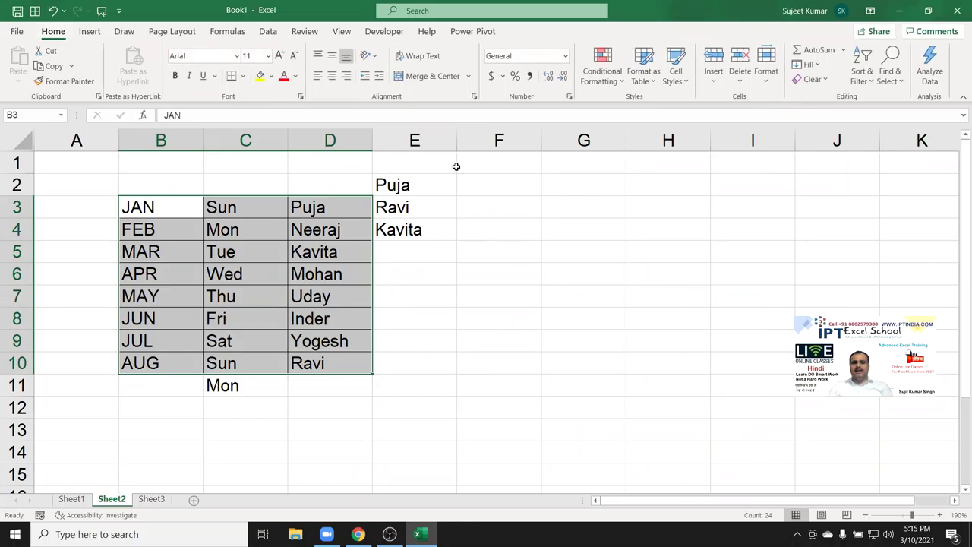
pyautogui.click(584, 211)
pyautogui.hotkey('ctrl', 'z')
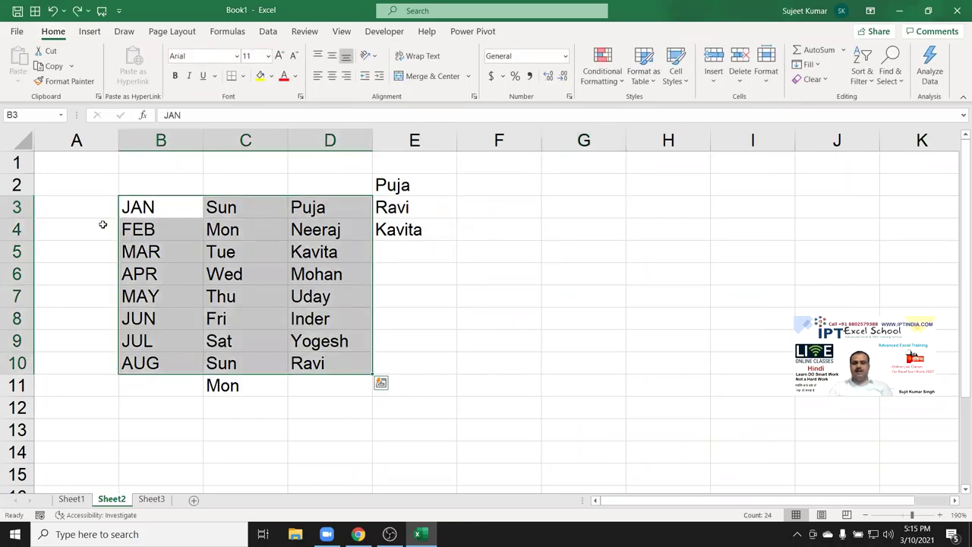
# Give the empty range F3:H10 all borders using the Alt, H, B, A key tips.
pyautogui.moveTo(141, 205); pyautogui.dragTo(301, 360)
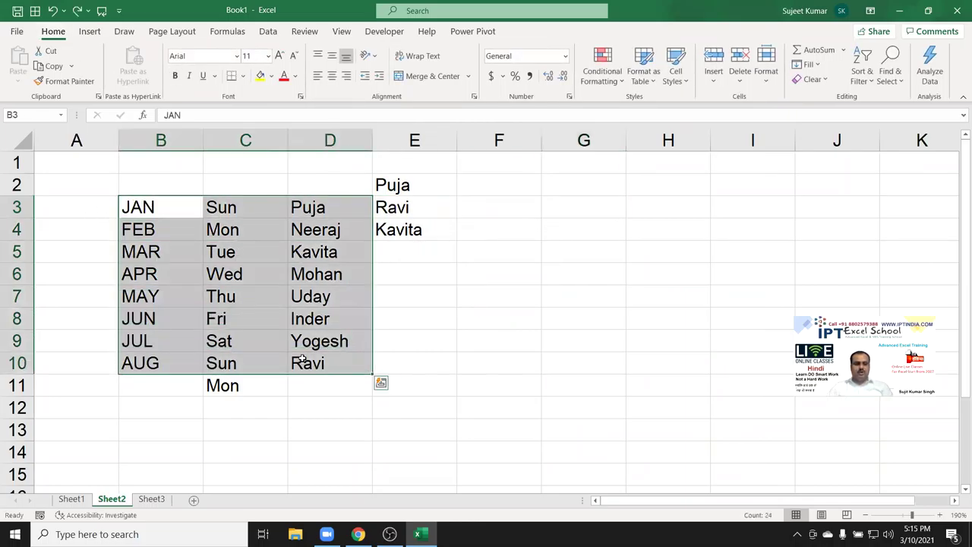
pyautogui.press('alt')
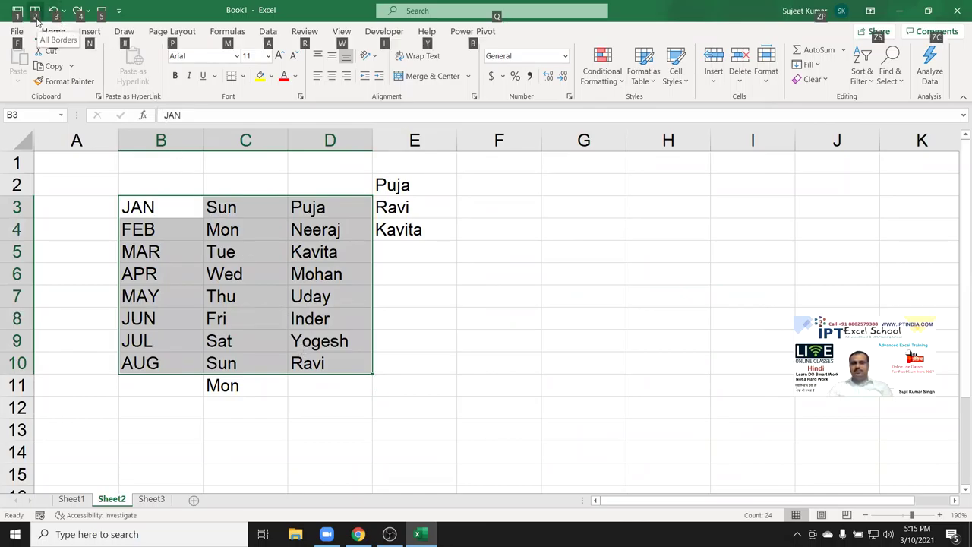
pyautogui.press('Escape')
pyautogui.moveTo(519, 204); pyautogui.dragTo(667, 350)
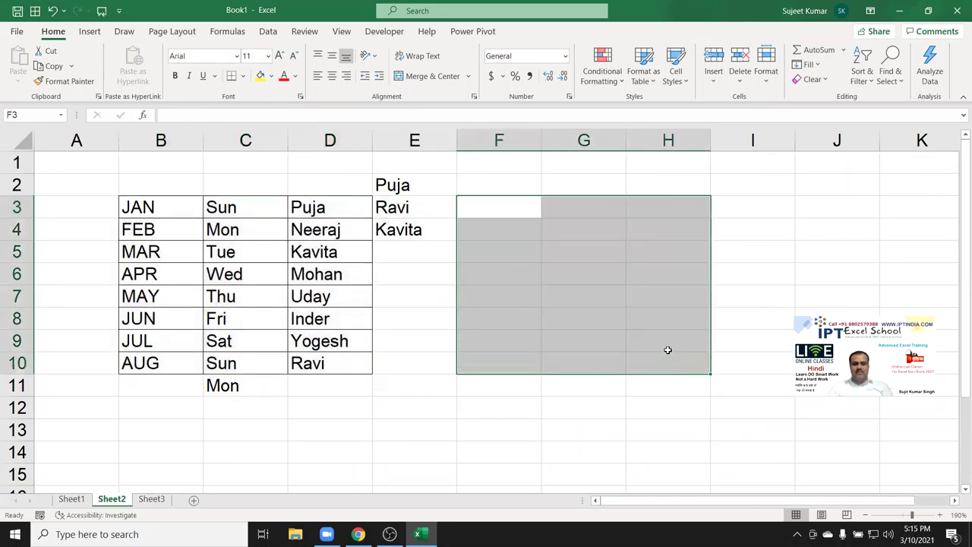
pyautogui.hotkey('alt', 'h')
pyautogui.press('b')
pyautogui.press('a')
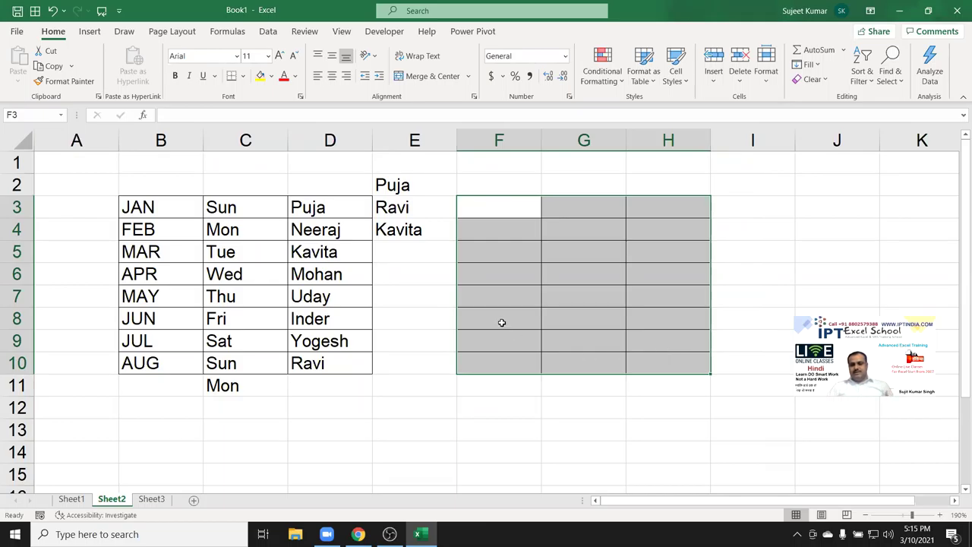
# Insert blank columns across B to H, then undo back to an empty Sheet2.
pyautogui.click(148, 140)
pyautogui.moveTo(215, 139); pyautogui.dragTo(694, 176)
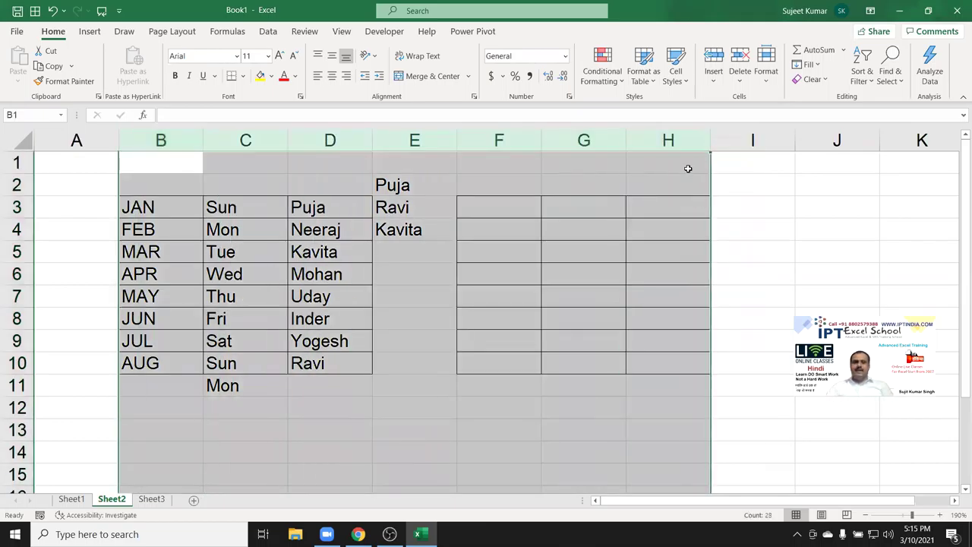
pyautogui.hotkey('ctrl', 'shift', '+')
pyautogui.hotkey('ctrl', 'z')
pyautogui.hotkey('ctrl', 'z')
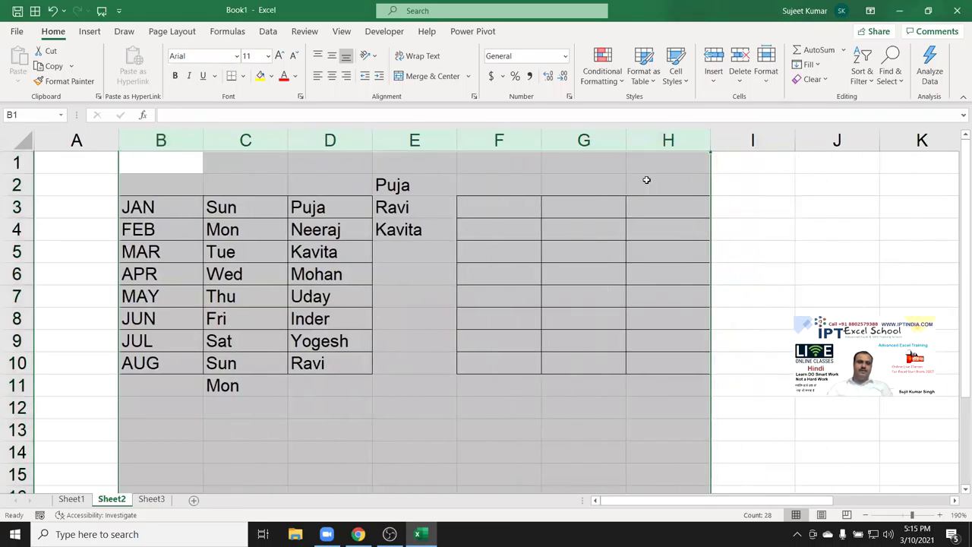
pyautogui.click(84, 163)
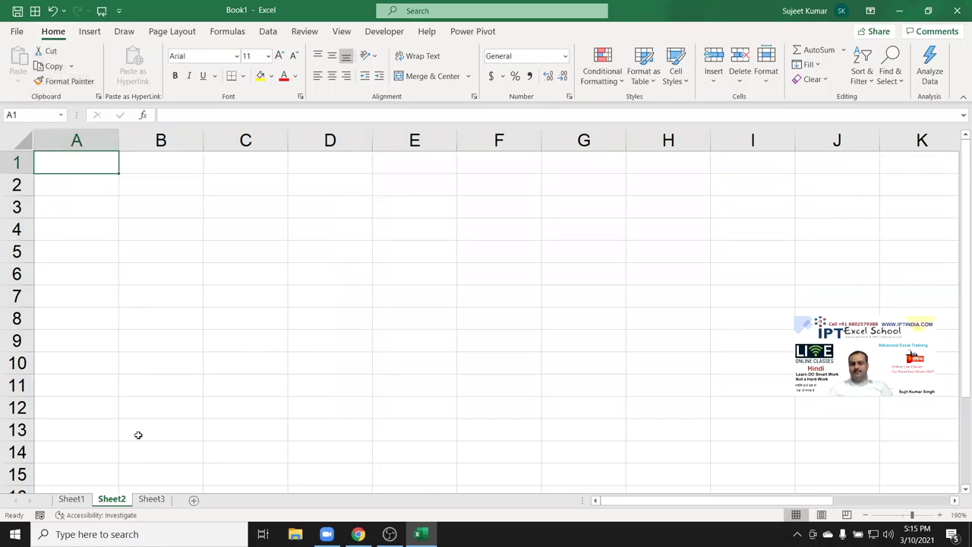
# Copy Sheet1's Name, P-1 and P-2 table and paste it into Sheet2 at A1.
pyautogui.click(79, 498)
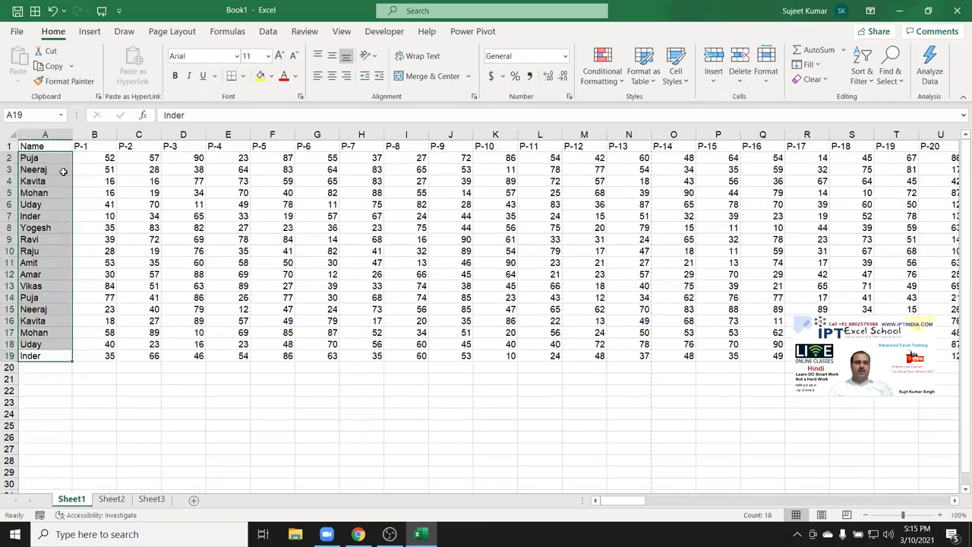
pyautogui.moveTo(52, 144); pyautogui.dragTo(144, 236)
pyautogui.hotkey('ctrl', 'c')
pyautogui.click(111, 499)
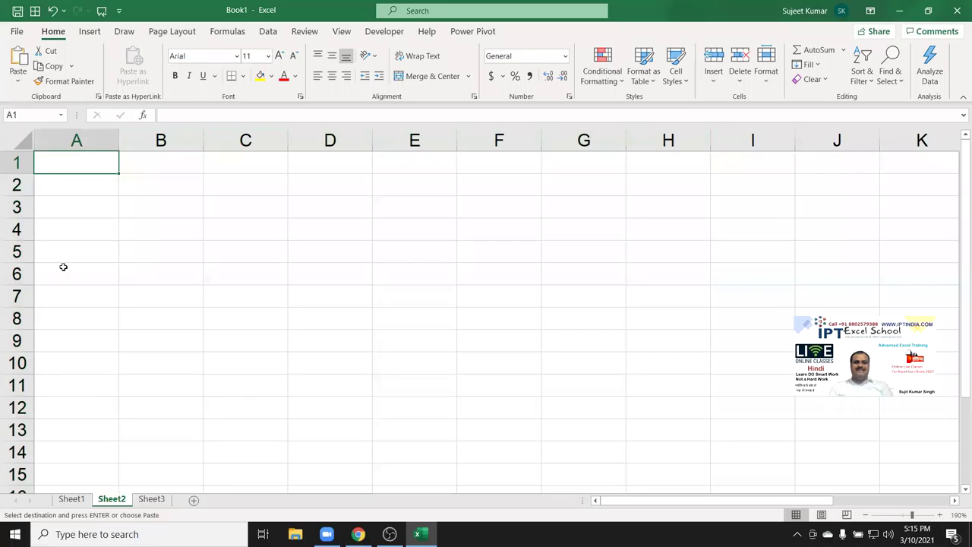
pyautogui.hotkey('ctrl', 'v')
# Add a Total heading in D1 and the formula =B2+C2 in D2.
pyautogui.click(321, 167)
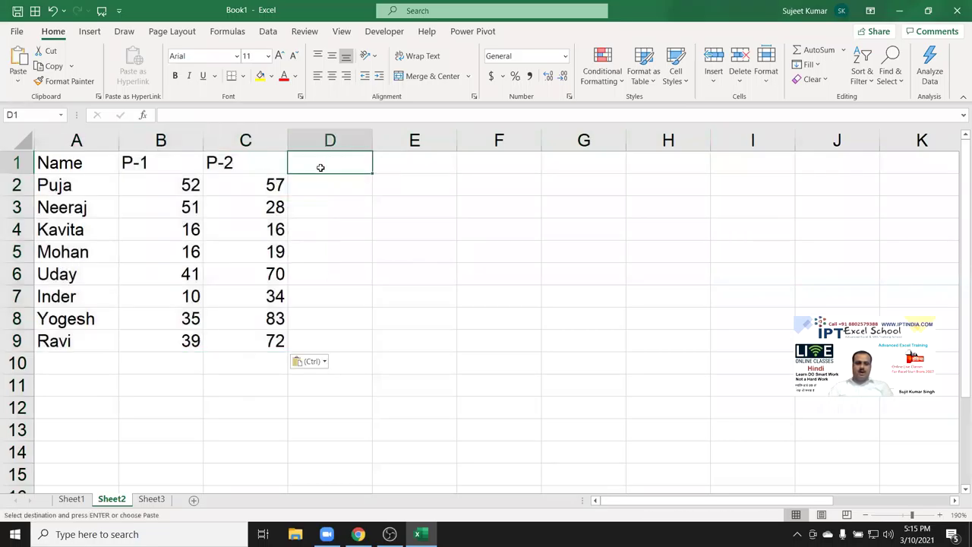
pyautogui.write('Total')
pyautogui.press('Return')
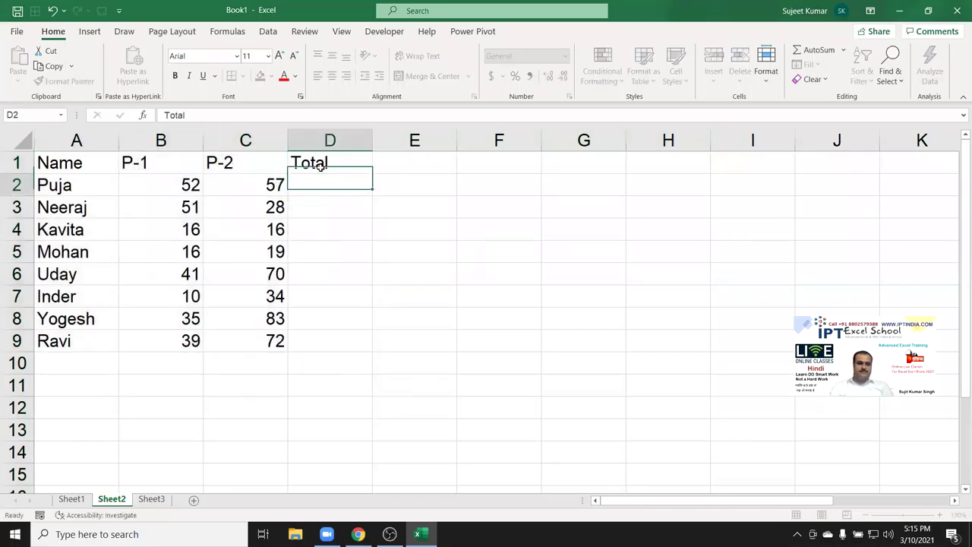
pyautogui.write('=')
pyautogui.press('Left')
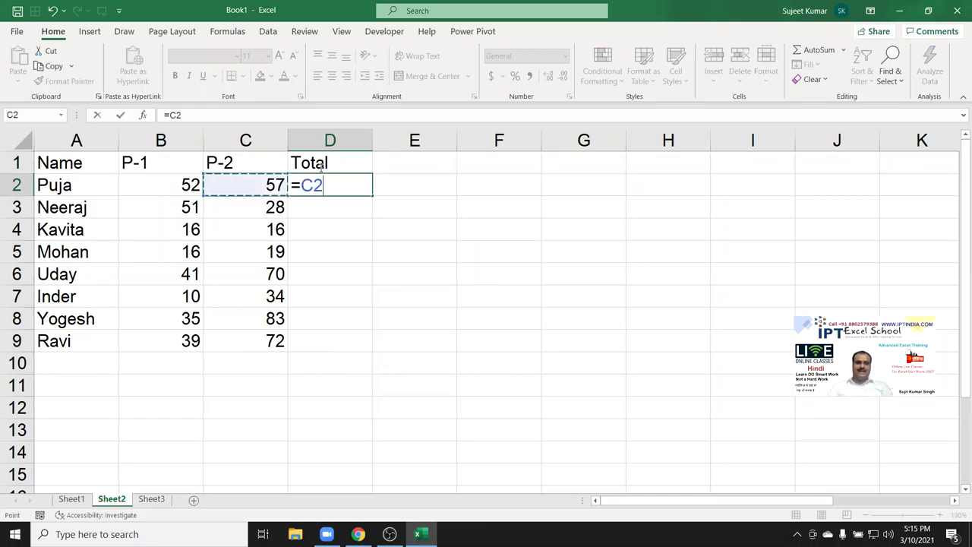
pyautogui.press('Left')
pyautogui.press('Left')
pyautogui.press('Right')
pyautogui.write('+')
pyautogui.press('Left')
pyautogui.press('Return')
# Extend the totals to D9 and give table A1:D9 all borders and yellow fill.
pyautogui.moveTo(362, 172); pyautogui.dragTo(374, 352)
pyautogui.click(357, 184)
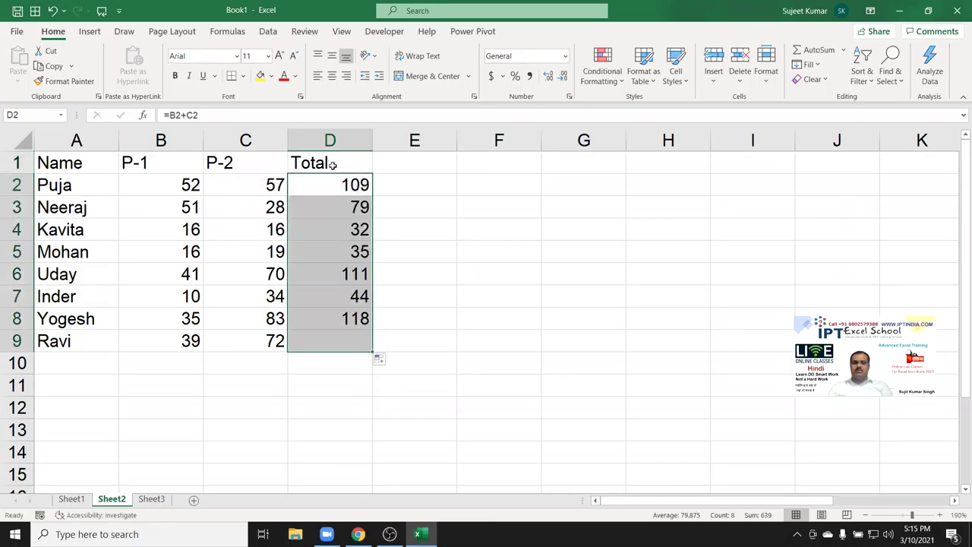
pyautogui.click(259, 77)
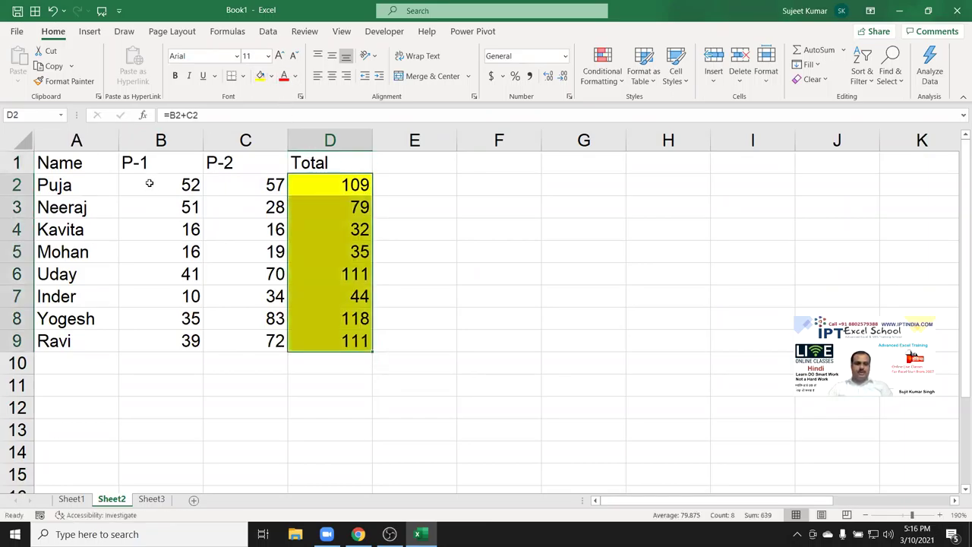
pyautogui.moveTo(78, 164); pyautogui.dragTo(334, 341)
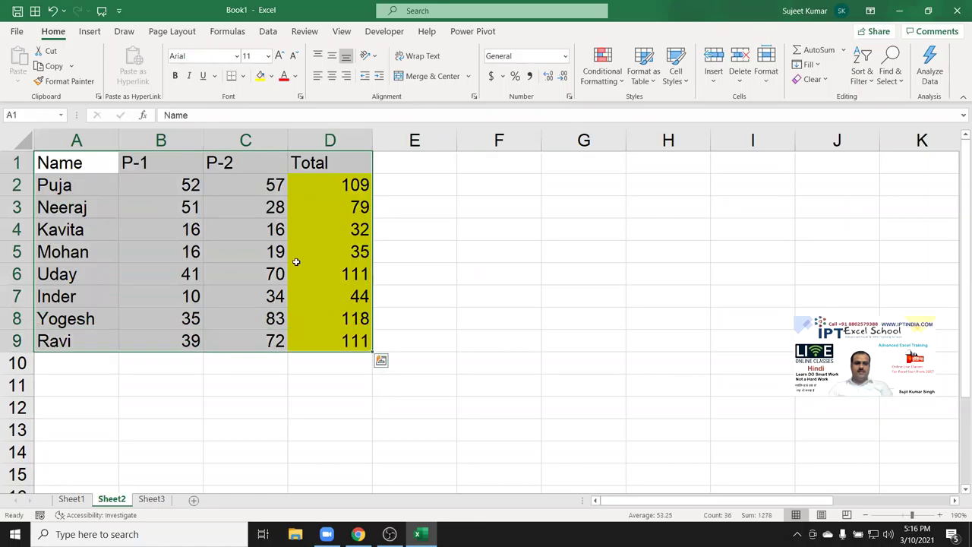
pyautogui.click(242, 76)
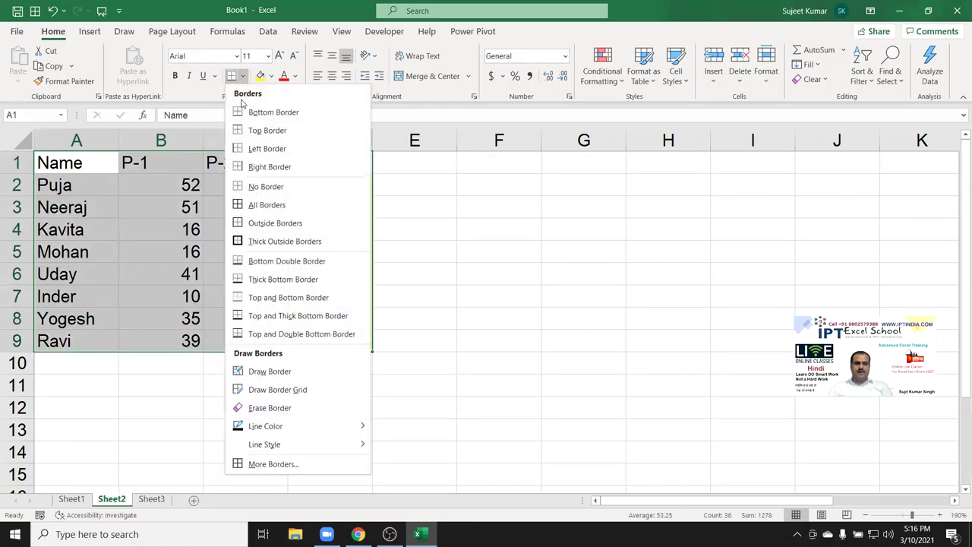
pyautogui.click(254, 201)
pyautogui.click(260, 76)
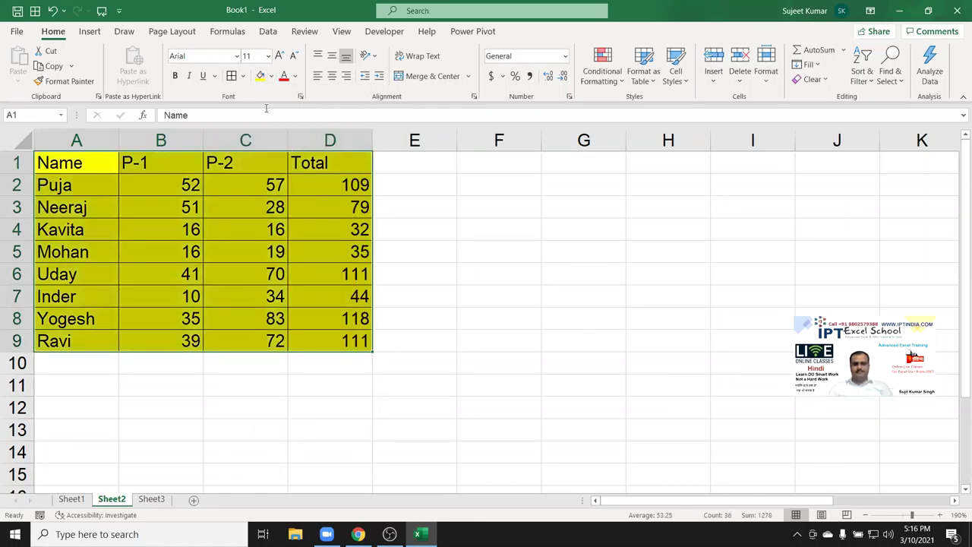
pyautogui.click(418, 168)
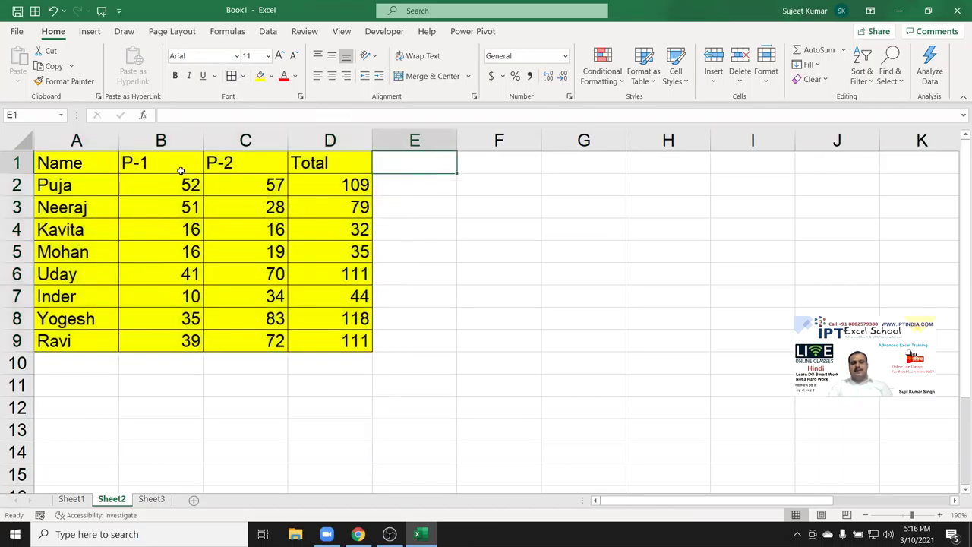
pyautogui.moveTo(82, 161); pyautogui.dragTo(287, 327)
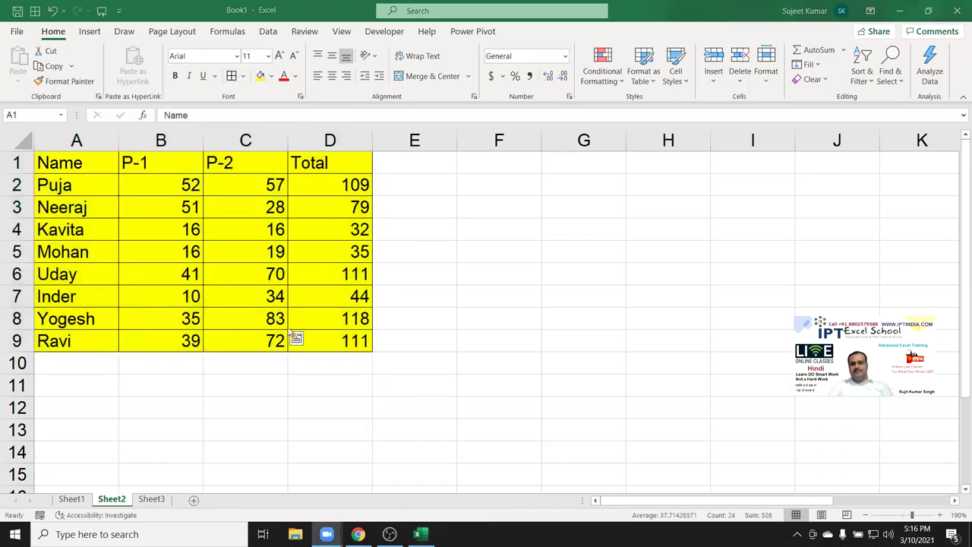
pyautogui.moveTo(342, 342); pyautogui.dragTo(38, 154)
# Copy table A1:D9 and paste it normally at F1, then undo that paste.
pyautogui.hotkey('ctrl', 'c')
pyautogui.click(485, 166)
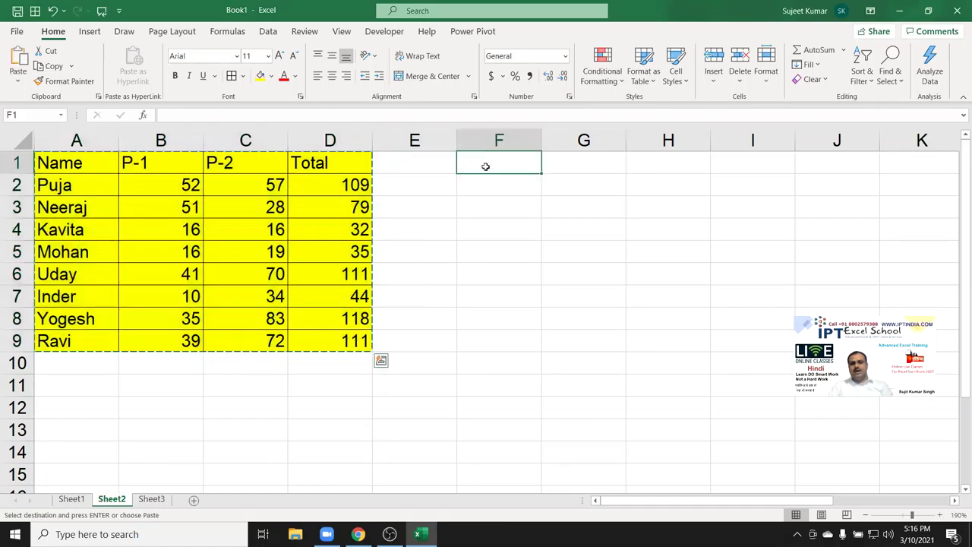
pyautogui.hotkey('ctrl', 'v')
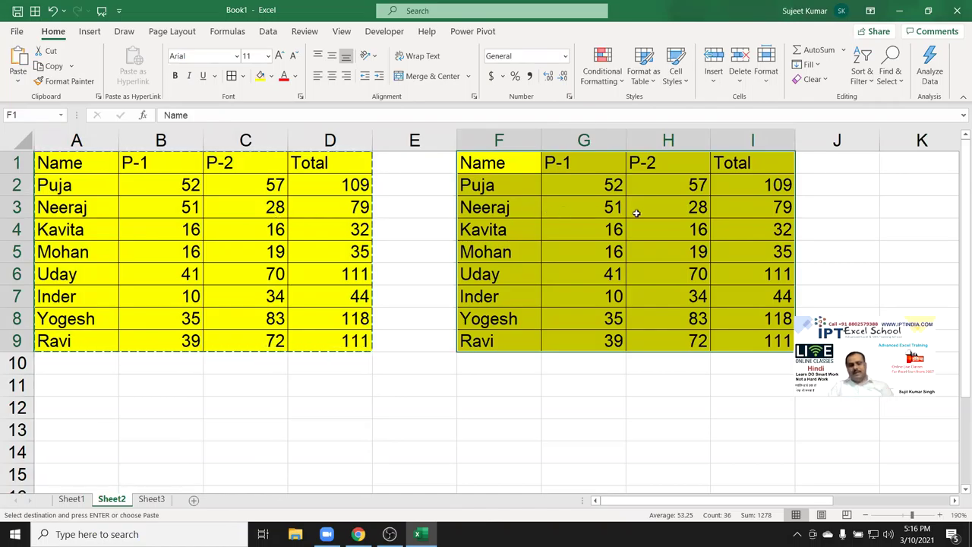
pyautogui.hotkey('ctrl', 'z')
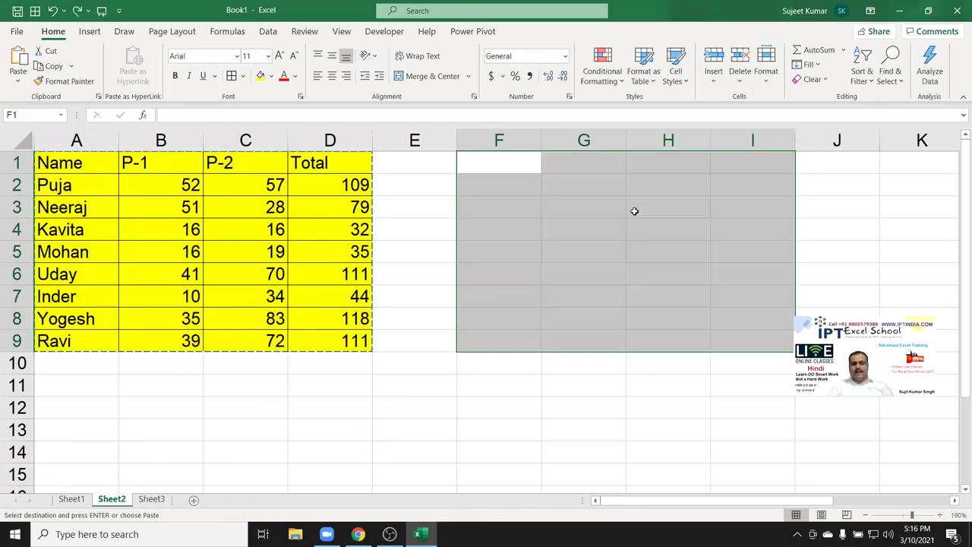
# Paste Special only the table's formulas at F1.
pyautogui.click(492, 166)
pyautogui.rightClick(493, 166)
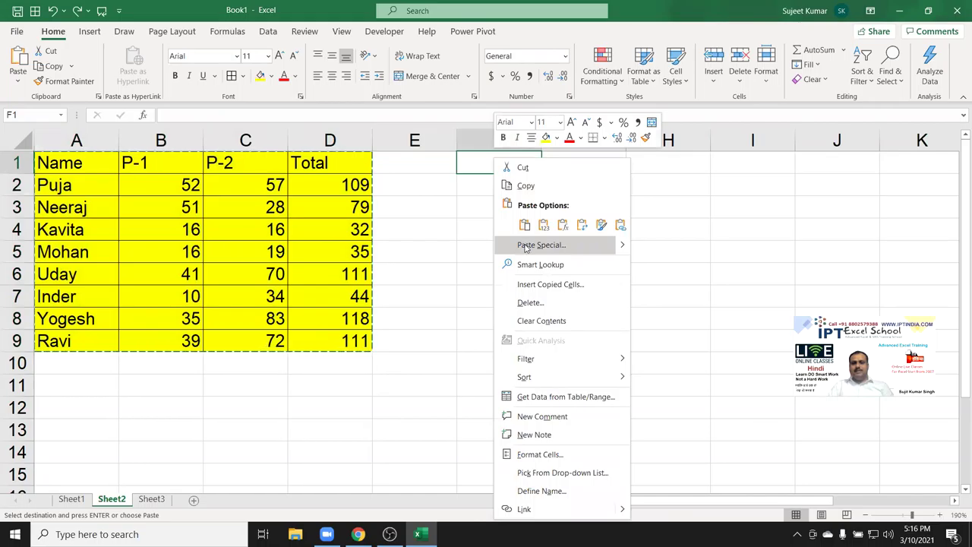
pyautogui.click(525, 243)
pyautogui.moveTo(455, 143); pyautogui.dragTo(260, 140)
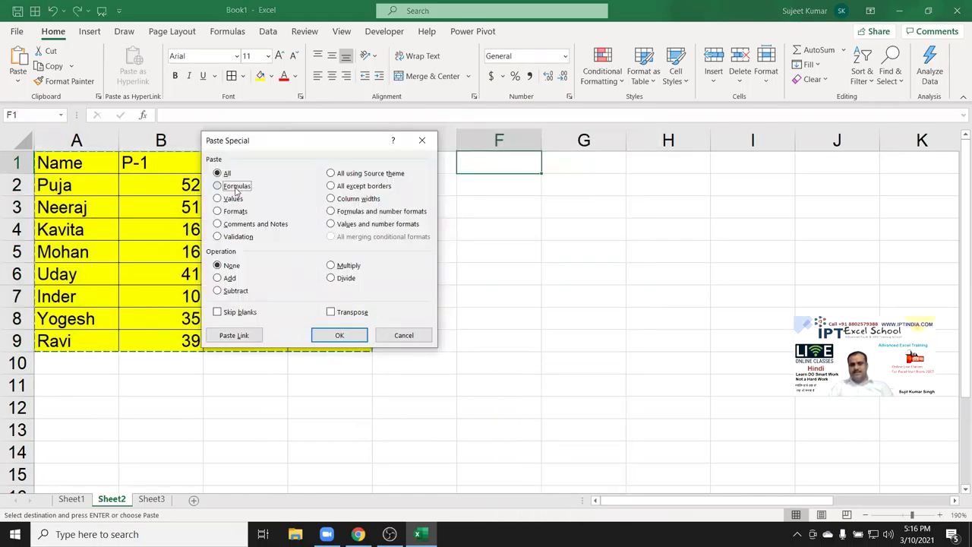
pyautogui.click(339, 335)
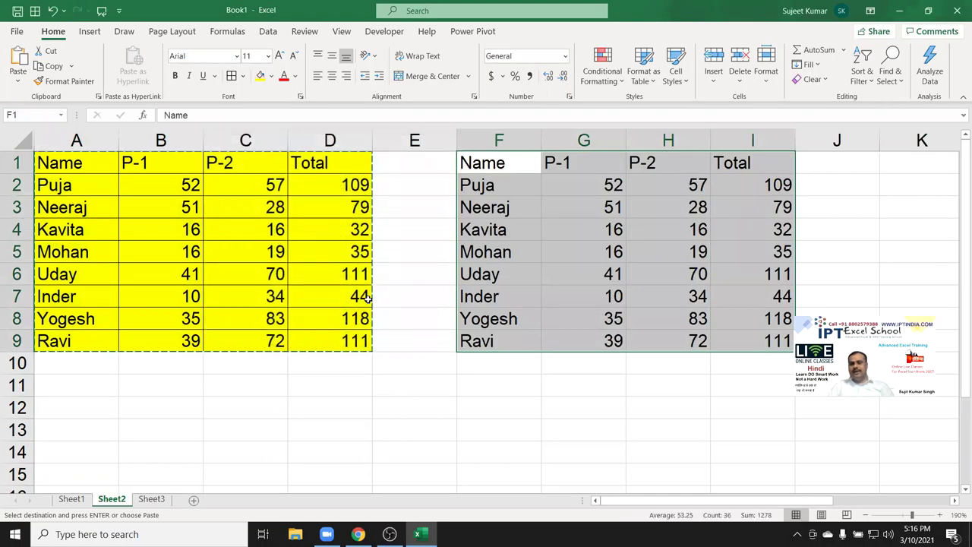
# Inspect the contents of C2 and the pasted name in F3.
pyautogui.click(262, 190)
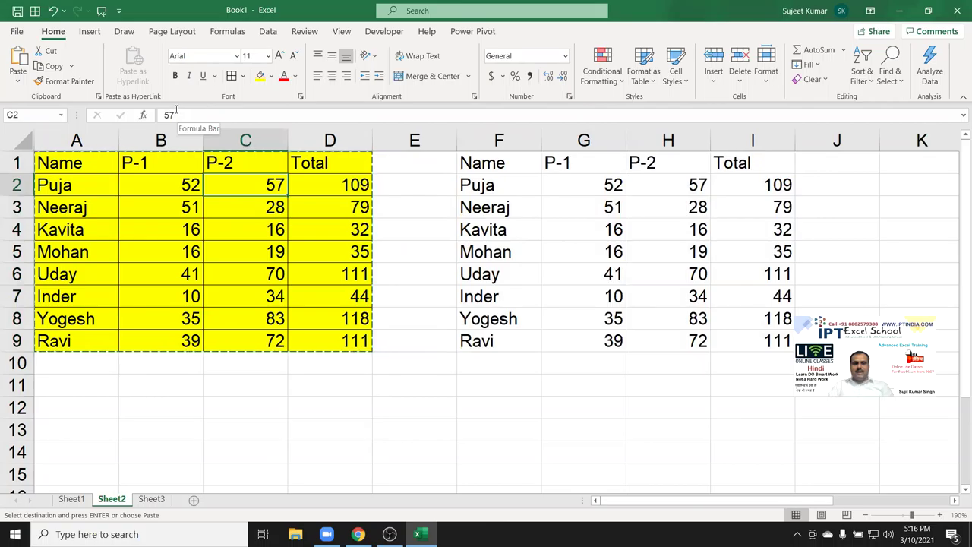
pyautogui.click(174, 111)
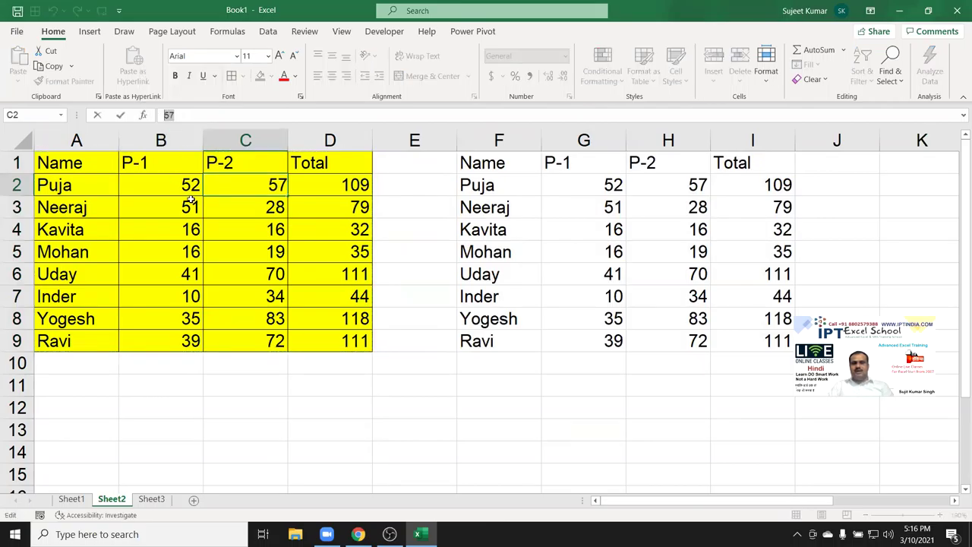
pyautogui.press('Escape')
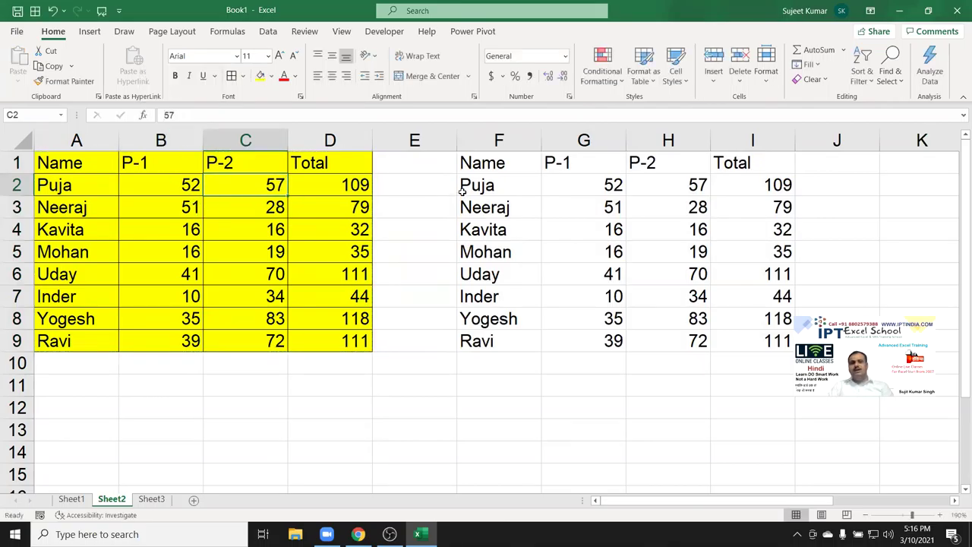
pyautogui.click(487, 200)
# Inspect the pasted F3 entry, then copy table A1:D9 again.
pyautogui.doubleClick(173, 115)
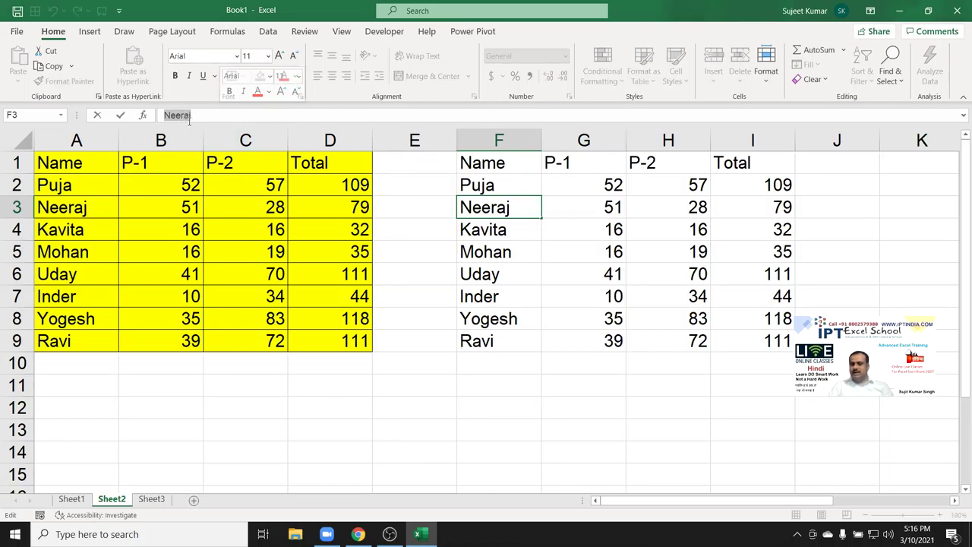
pyautogui.press('Escape')
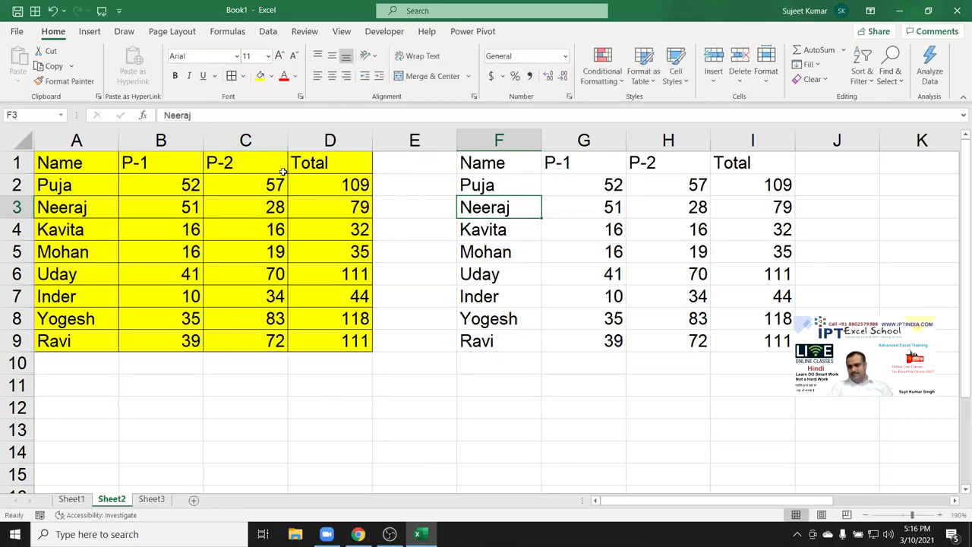
pyautogui.moveTo(81, 163); pyautogui.dragTo(323, 342)
pyautogui.hotkey('ctrl', 'c')
# Paste Special the table at F11 as values only.
pyautogui.click(453, 386)
pyautogui.click(463, 387)
pyautogui.rightClick(464, 387)
pyautogui.press('Escape')
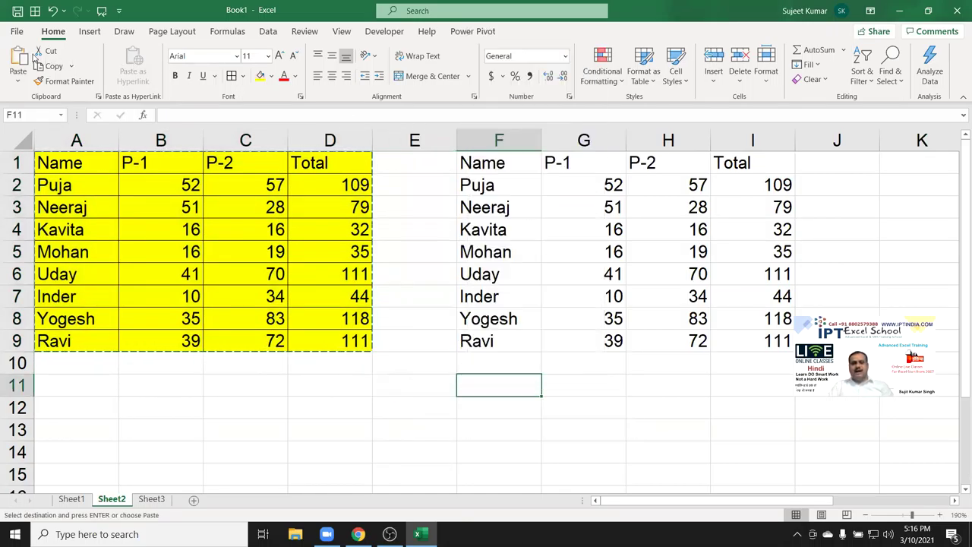
pyautogui.click(18, 74)
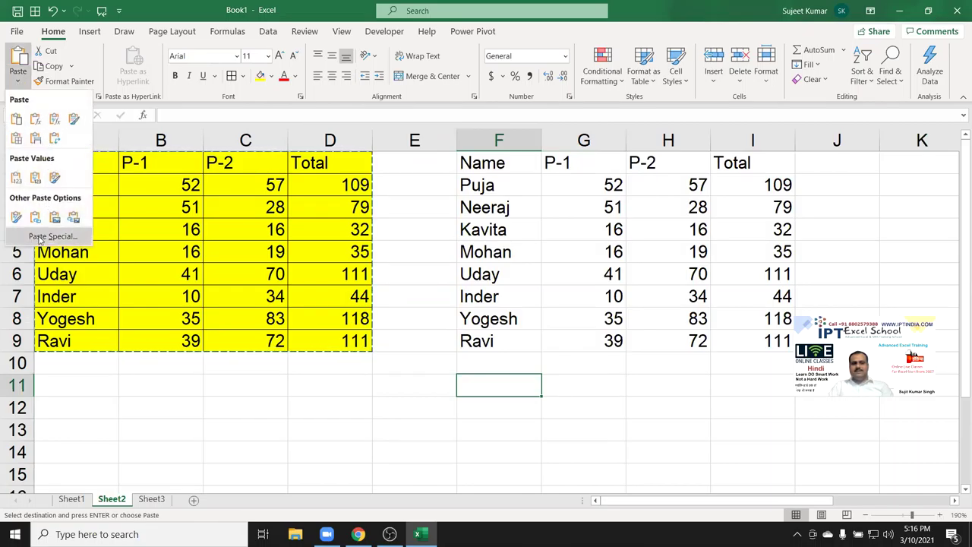
pyautogui.click(40, 237)
pyautogui.click(448, 238)
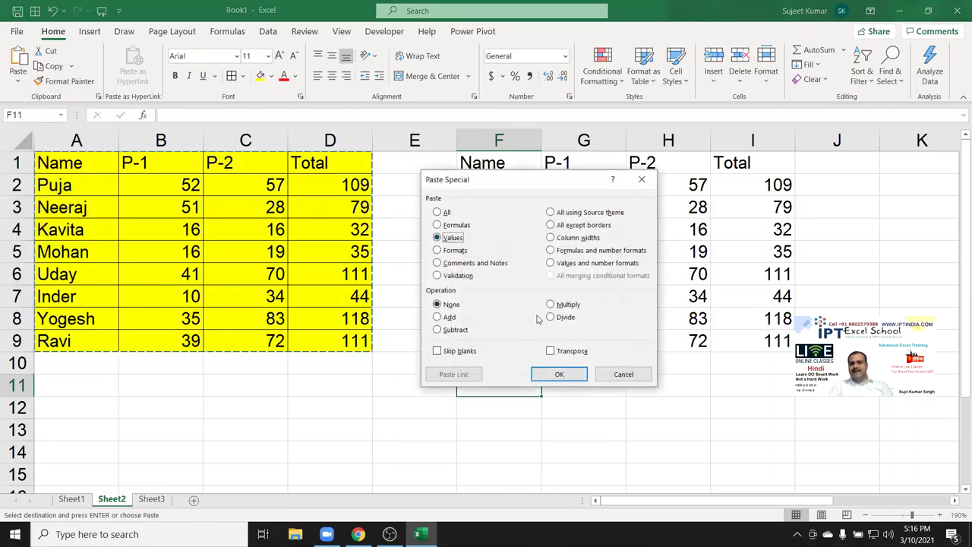
pyautogui.click(559, 374)
# Check the pasted total in I12, then delete the values copy and select I9.
pyautogui.scroll(-2, 589, 336)
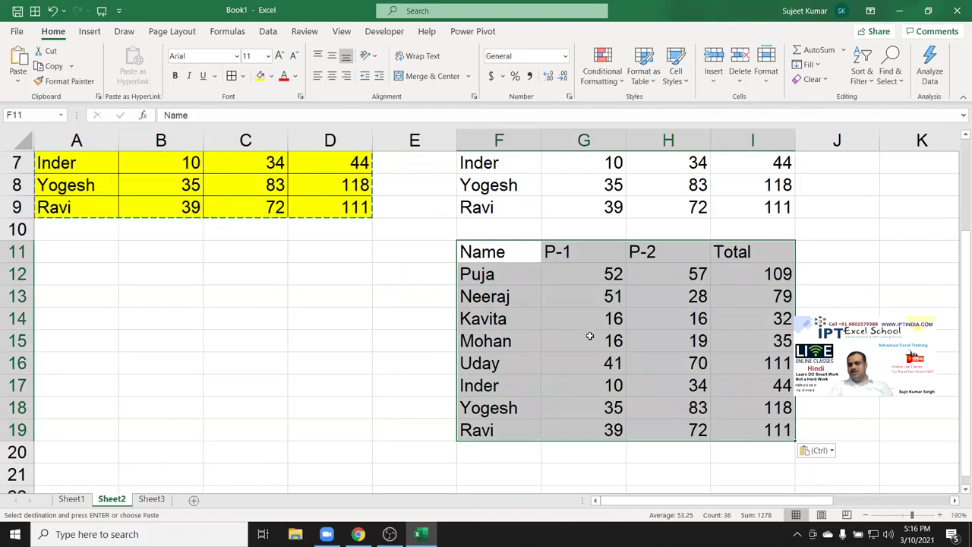
pyautogui.click(763, 279)
pyautogui.scroll(2, 627, 305)
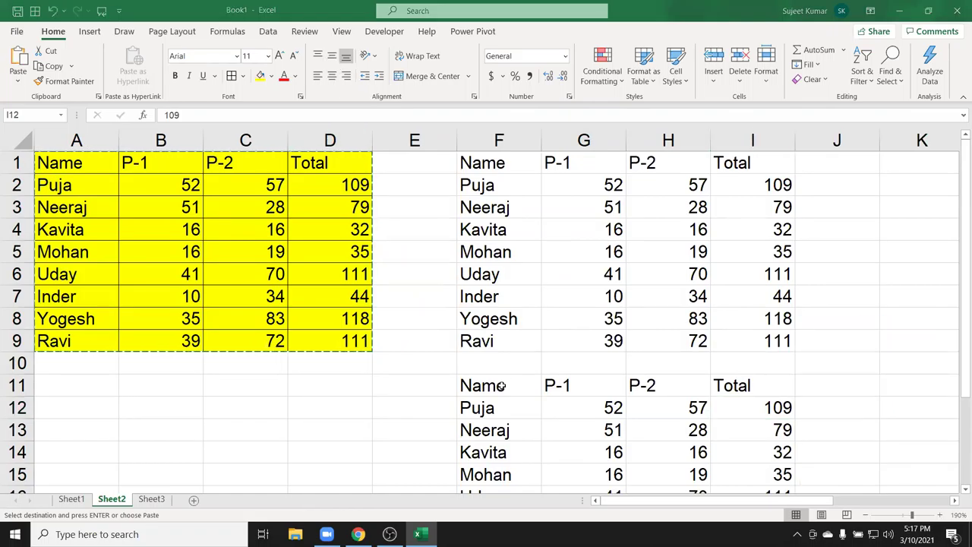
pyautogui.scroll(-2, 501, 386)
pyautogui.moveTo(478, 252); pyautogui.dragTo(729, 441)
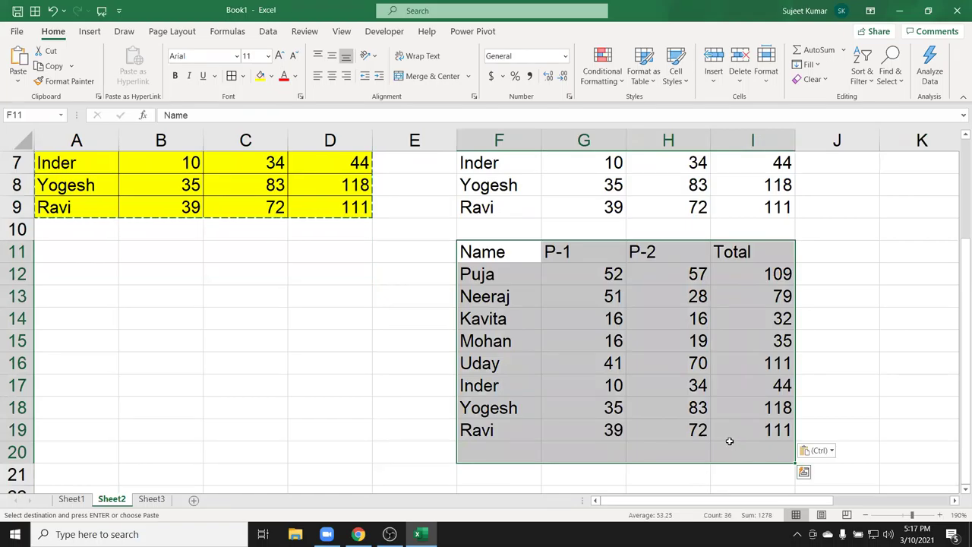
pyautogui.press('Delete')
pyautogui.scroll(2, 733, 425)
pyautogui.click(749, 342)
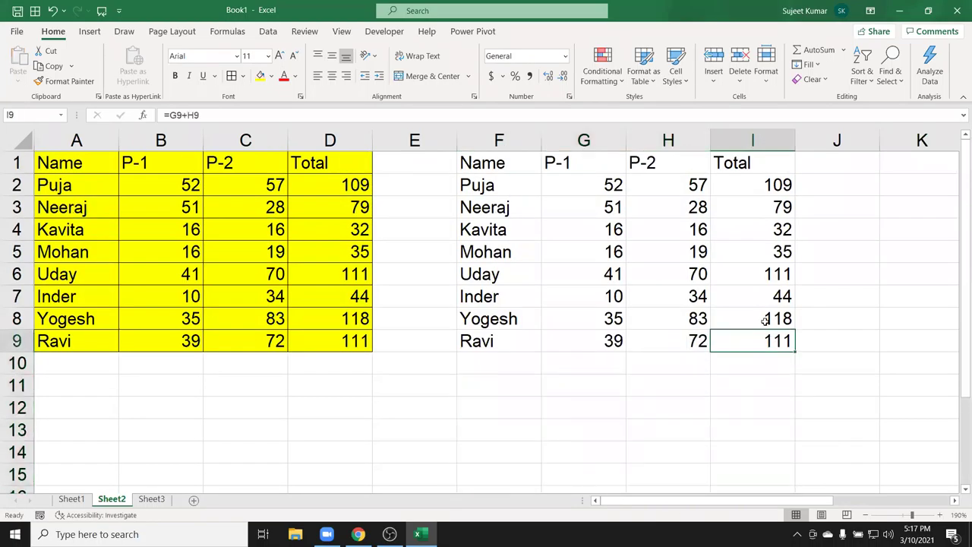
# Enter 85 in cell H2.
pyautogui.press('Up')
pyautogui.press('Up')
pyautogui.press('Up')
pyautogui.press('Up')
pyautogui.press('Up')
pyautogui.press('Up')
pyautogui.press('Up')
pyautogui.press('Left')
pyautogui.write('85')
pyautogui.press('Return')
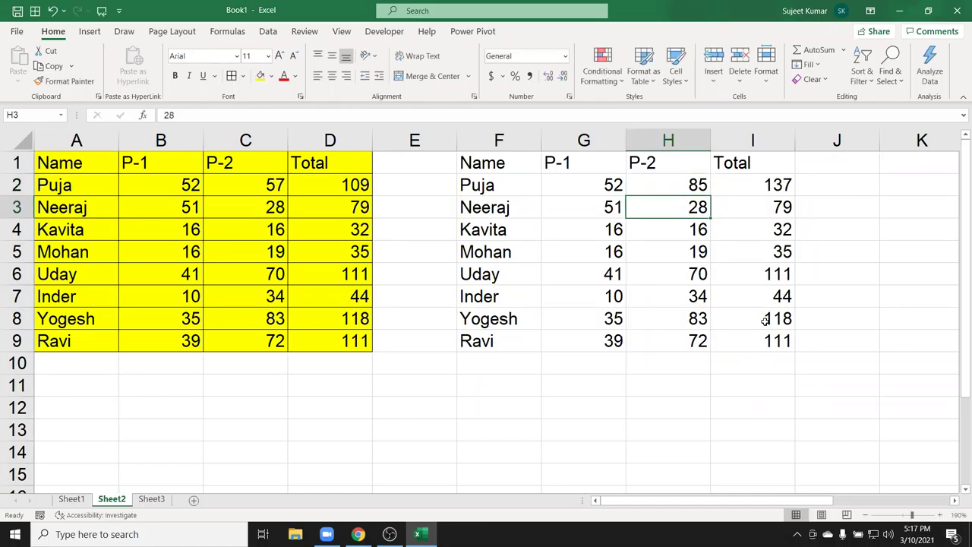
# Copy the totals I2:I9 and Paste Special them in place as values.
pyautogui.press('Up')
pyautogui.press('Right')
pyautogui.hotkey('ctrl', 'shift', 'Down')
pyautogui.hotkey('ctrl', 'c')
pyautogui.rightClick(782, 279)
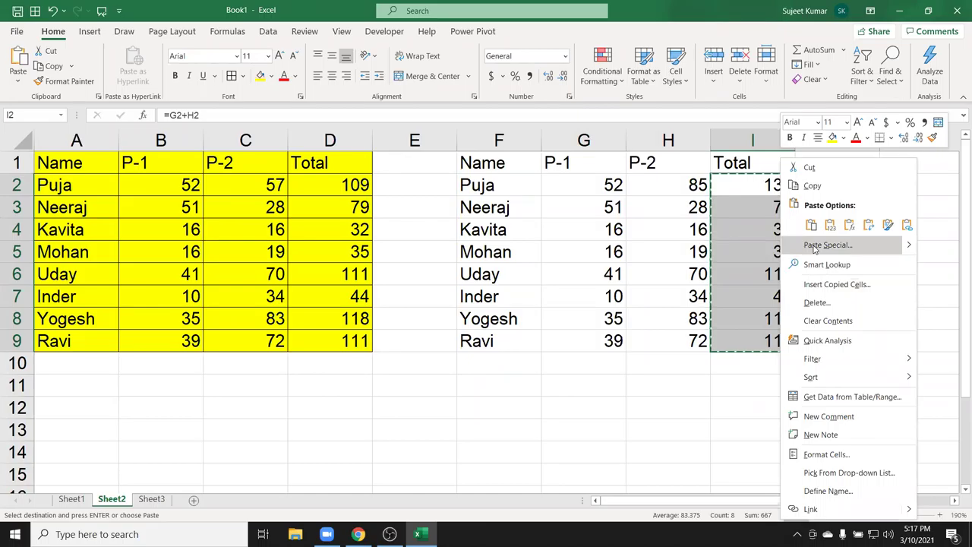
pyautogui.click(815, 246)
pyautogui.click(713, 195)
pyautogui.click(835, 332)
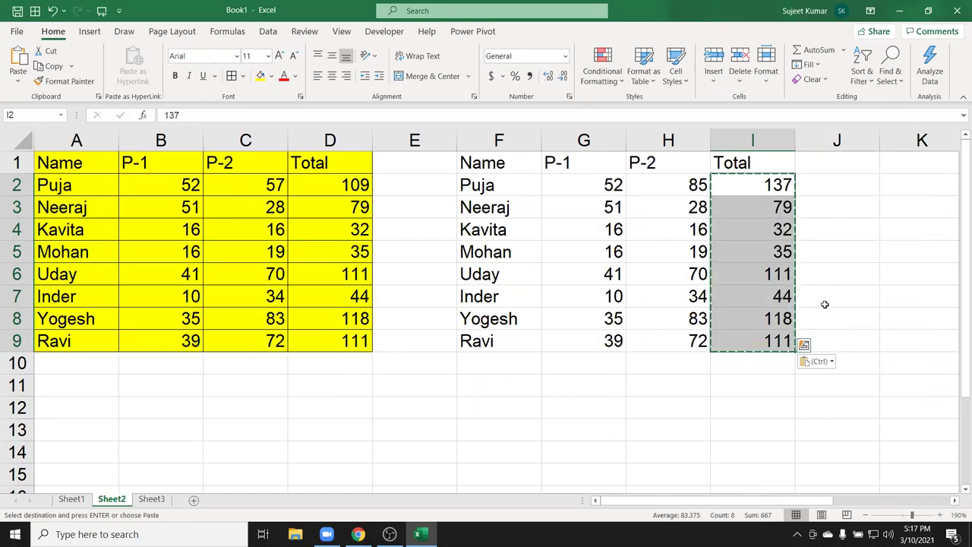
# Confirm I6 holds a plain value, clear the marquee and compare with formula cell D7.
pyautogui.click(766, 275)
pyautogui.press('Escape')
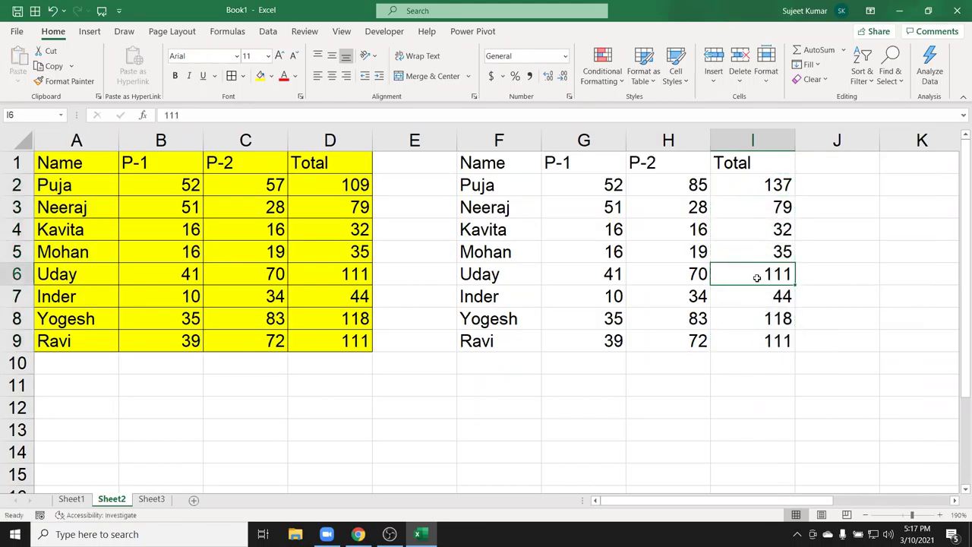
pyautogui.click(321, 291)
# Open the DataP workbook from the Recent list.
pyautogui.click(15, 33)
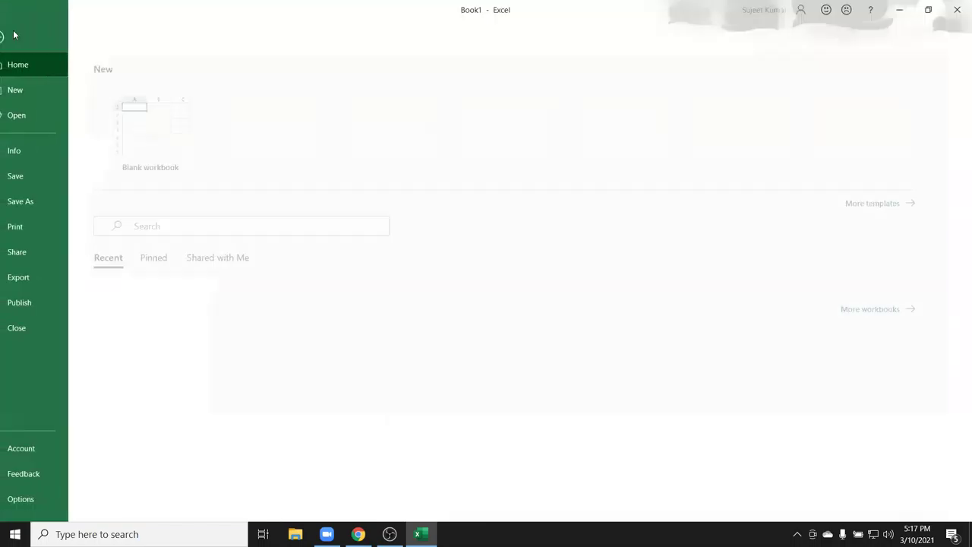
pyautogui.click(34, 121)
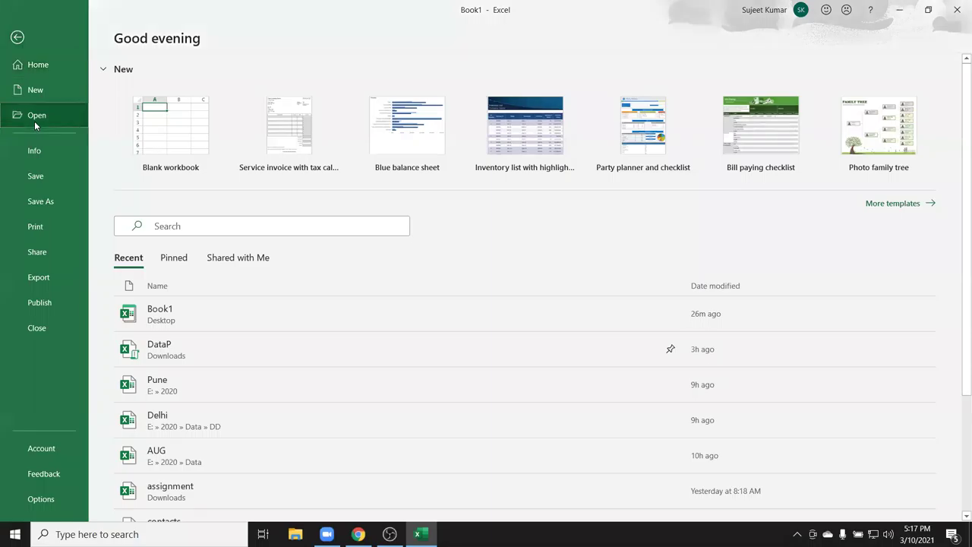
pyautogui.click(400, 217)
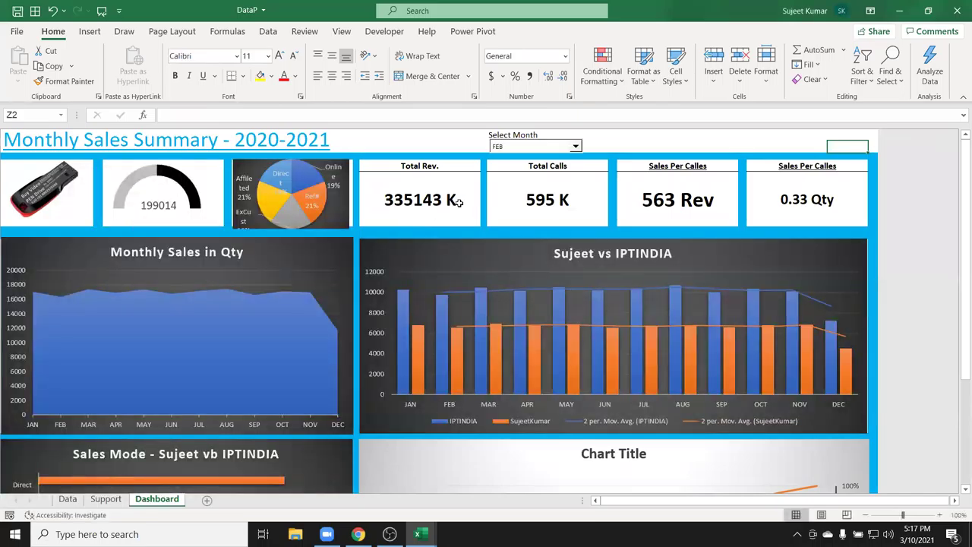
# Browse the Dashboard KPI cards and the Support and Data sheets, then return to Dashboard.
pyautogui.click(459, 202)
pyautogui.click(538, 212)
pyautogui.click(690, 211)
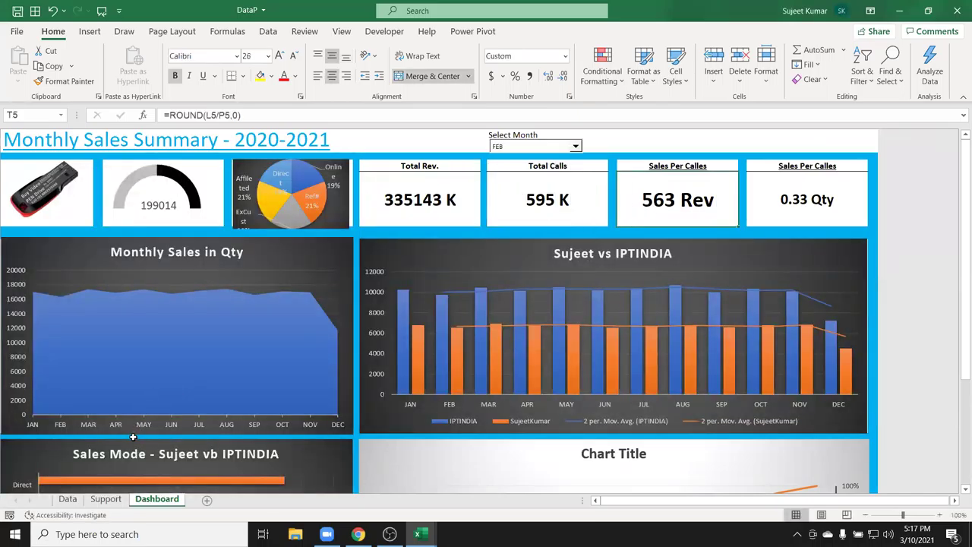
pyautogui.scroll(-3, 133, 437)
pyautogui.click(106, 499)
pyautogui.click(67, 498)
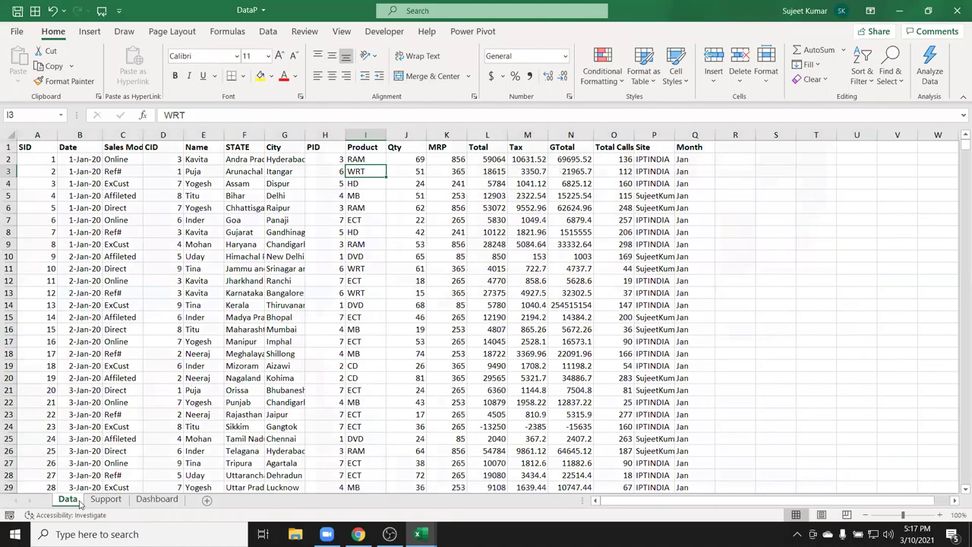
pyautogui.moveTo(119, 238); pyautogui.dragTo(659, 464)
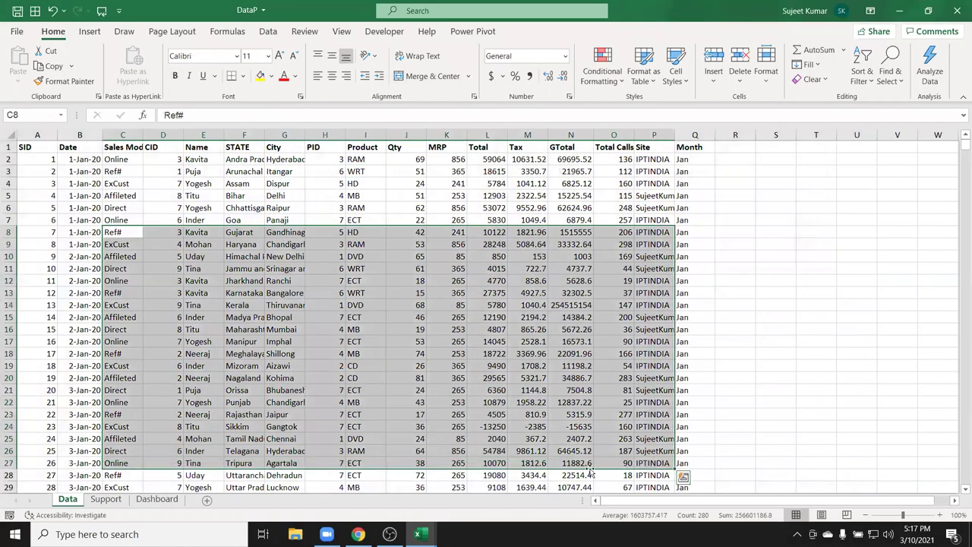
pyautogui.click(157, 499)
pyautogui.scroll(2, 319, 379)
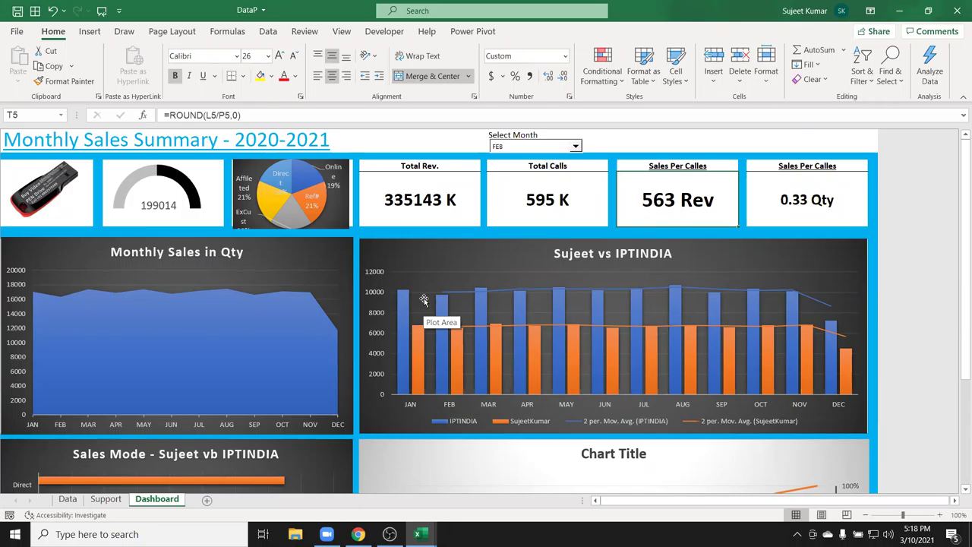
pyautogui.scroll(-3, 410, 298)
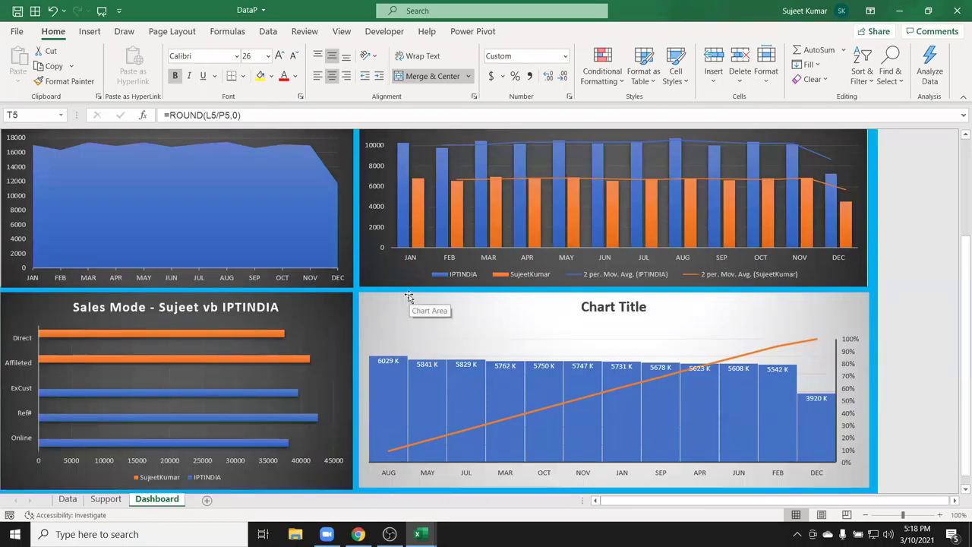
pyautogui.scroll(3, 409, 297)
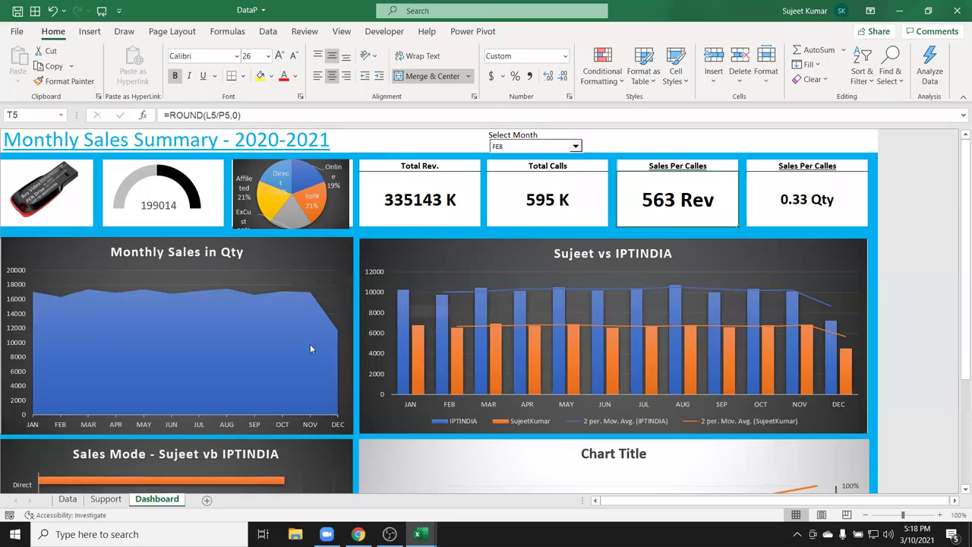
# Copy the Dashboard sheet to a new book via Move or Copy with Create a copy ticked.
pyautogui.rightClick(149, 505)
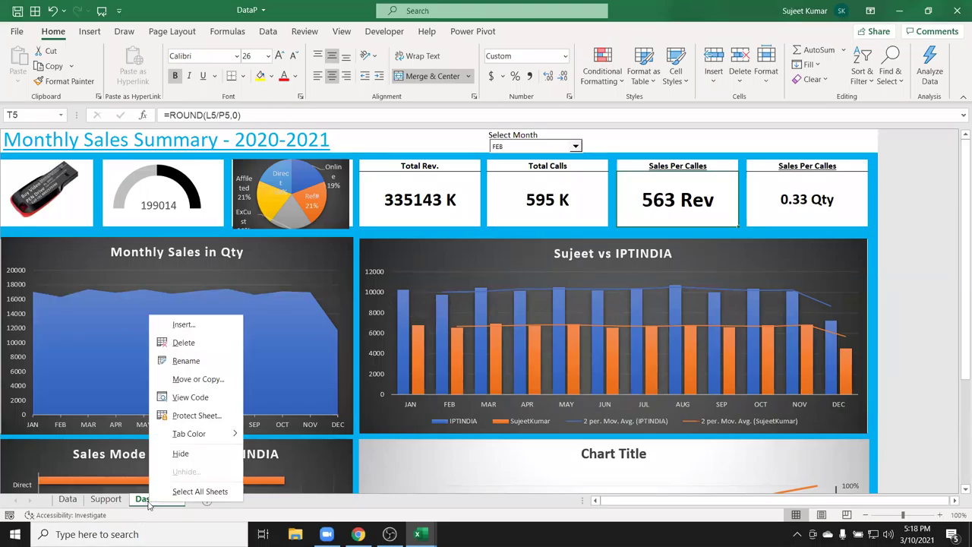
pyautogui.click(197, 379)
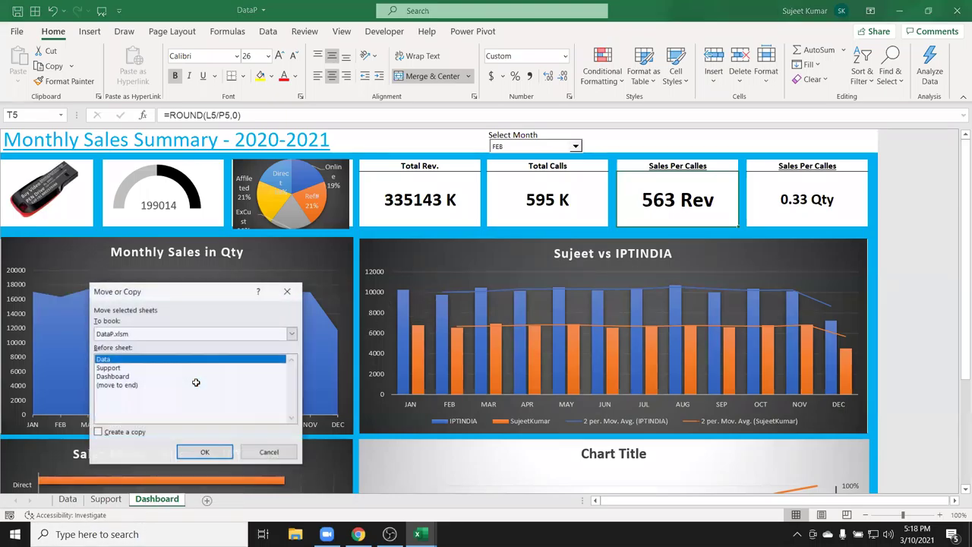
pyautogui.click(130, 432)
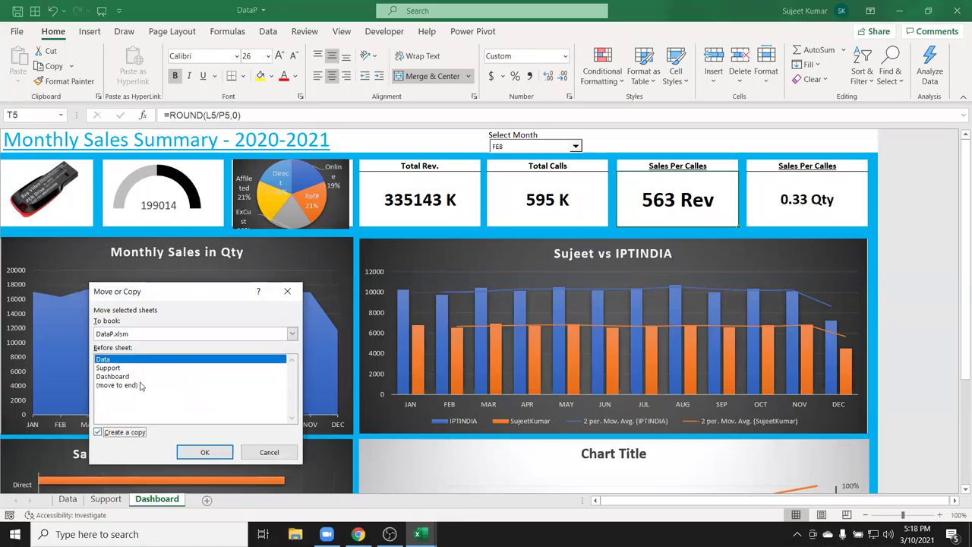
pyautogui.click(138, 334)
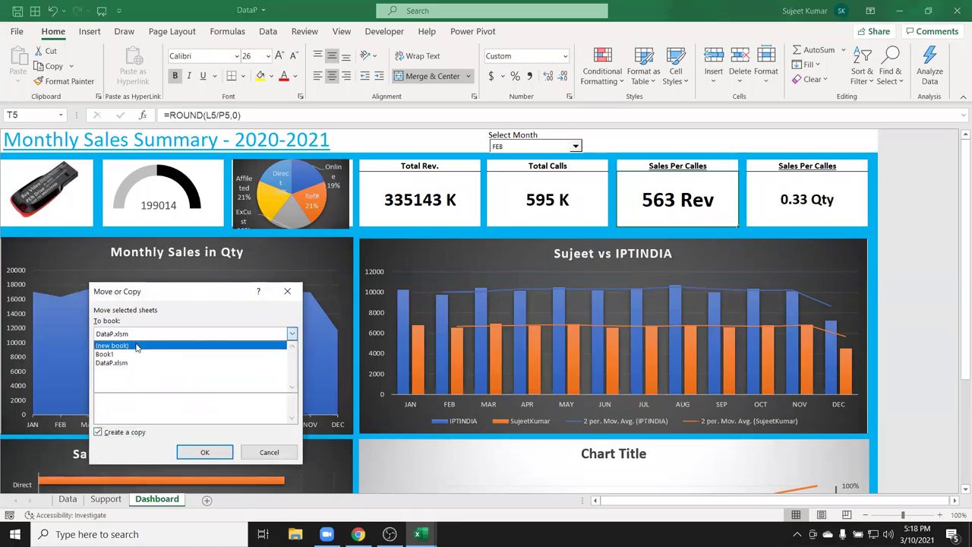
pyautogui.click(136, 346)
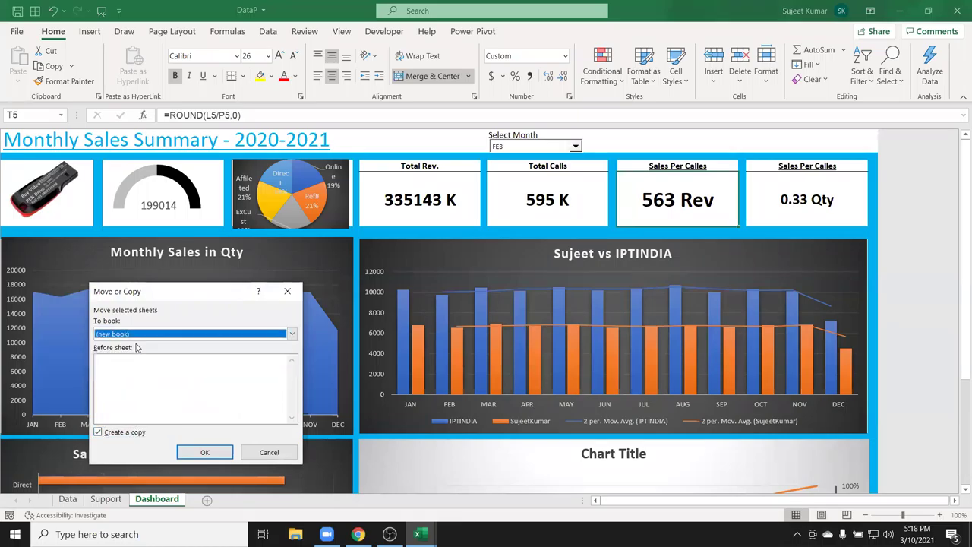
pyautogui.click(199, 452)
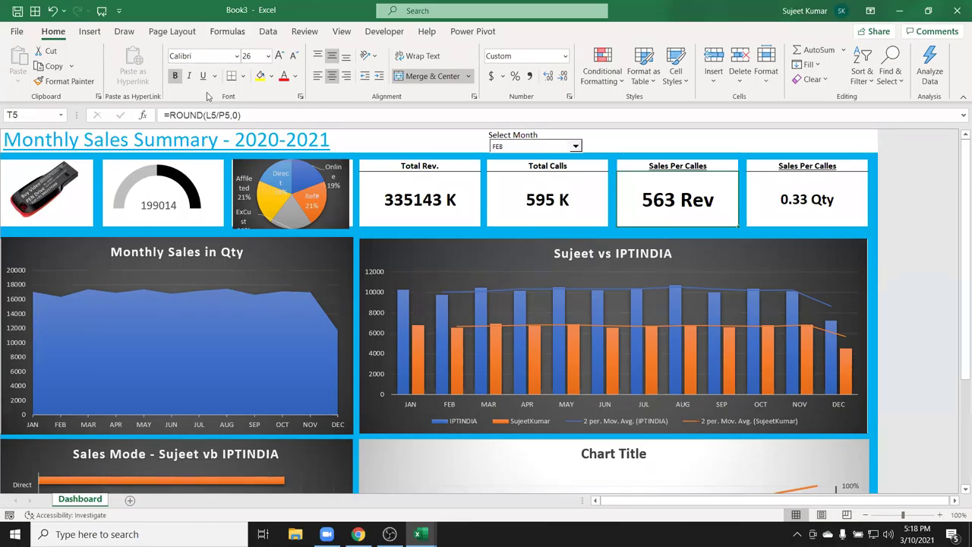
# Turn on Headings View in the Page Layout settings.
pyautogui.click(174, 38)
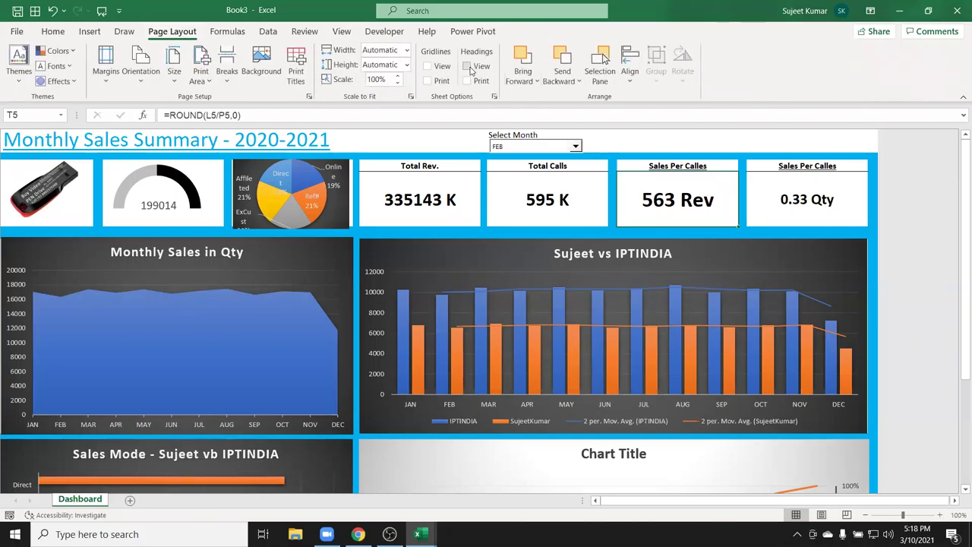
pyautogui.click(466, 66)
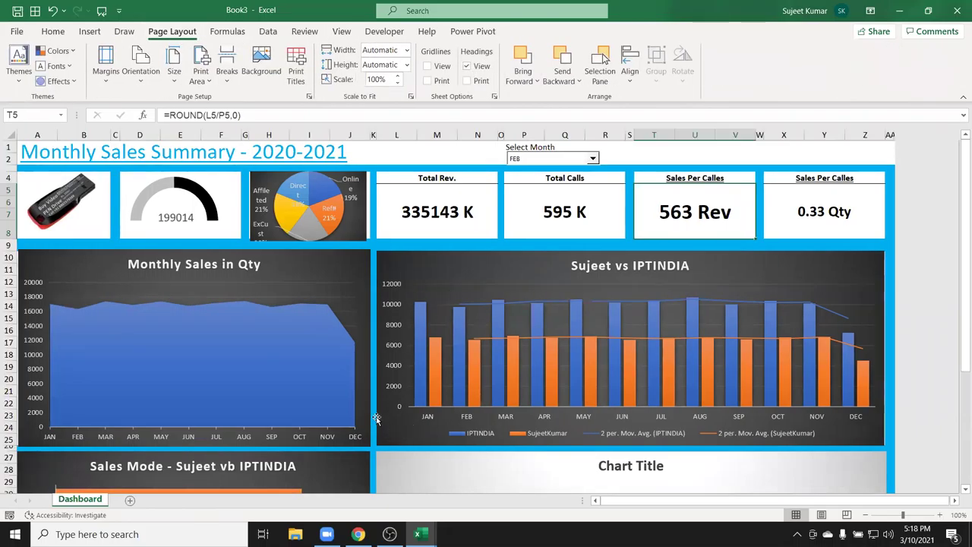
pyautogui.scroll(-5, 364, 399)
pyautogui.scroll(5, 364, 397)
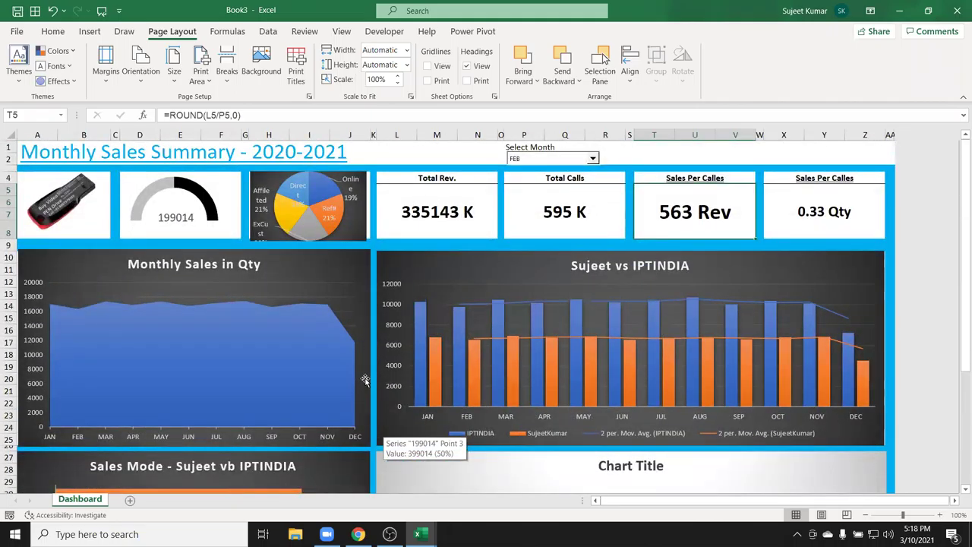
# Select cells L5, T5, the gauge chart, A1 and T2, then the whole sheet.
pyautogui.click(434, 230)
pyautogui.click(652, 212)
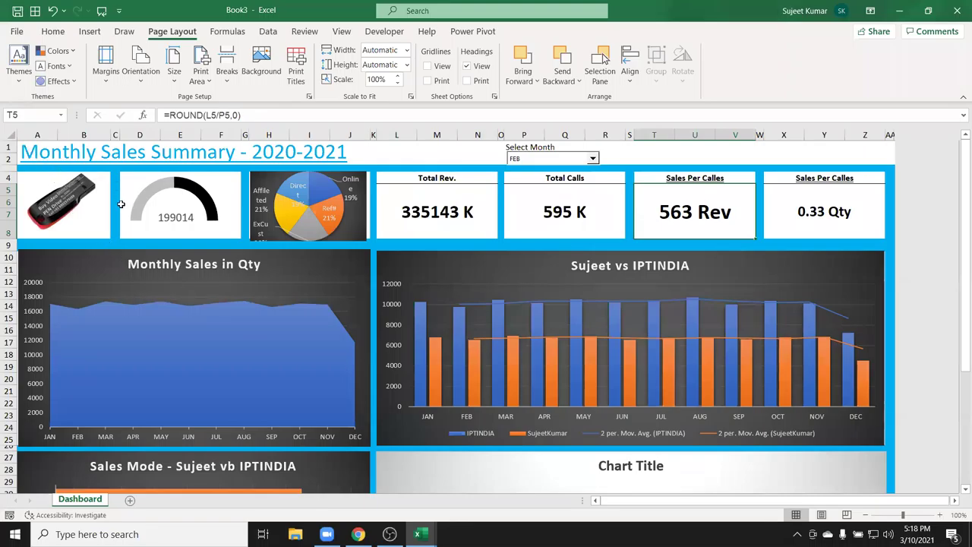
pyautogui.click(158, 209)
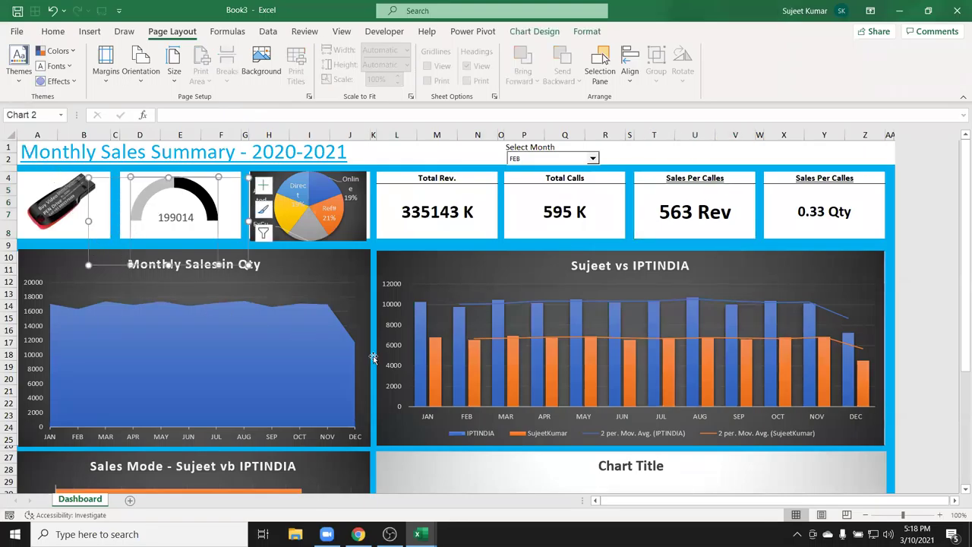
pyautogui.click(368, 148)
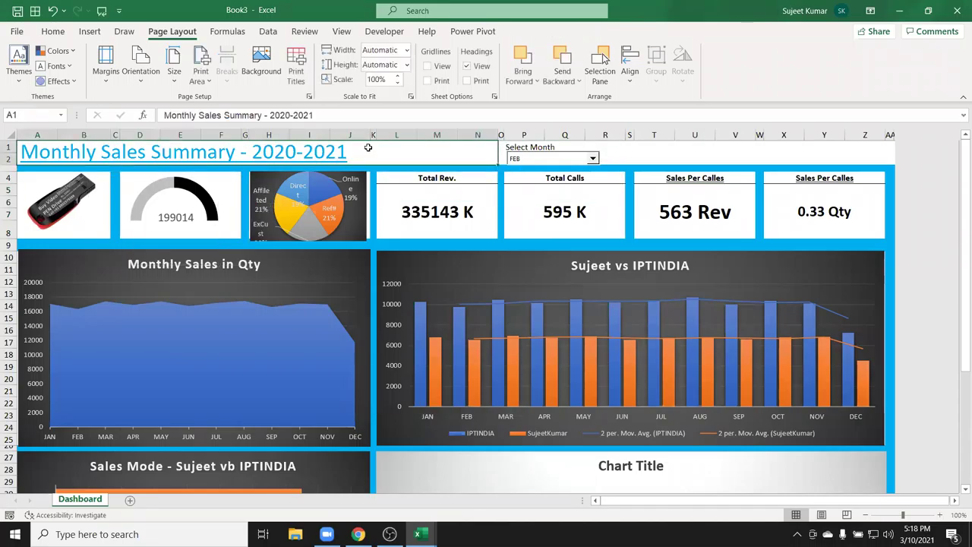
pyautogui.click(665, 156)
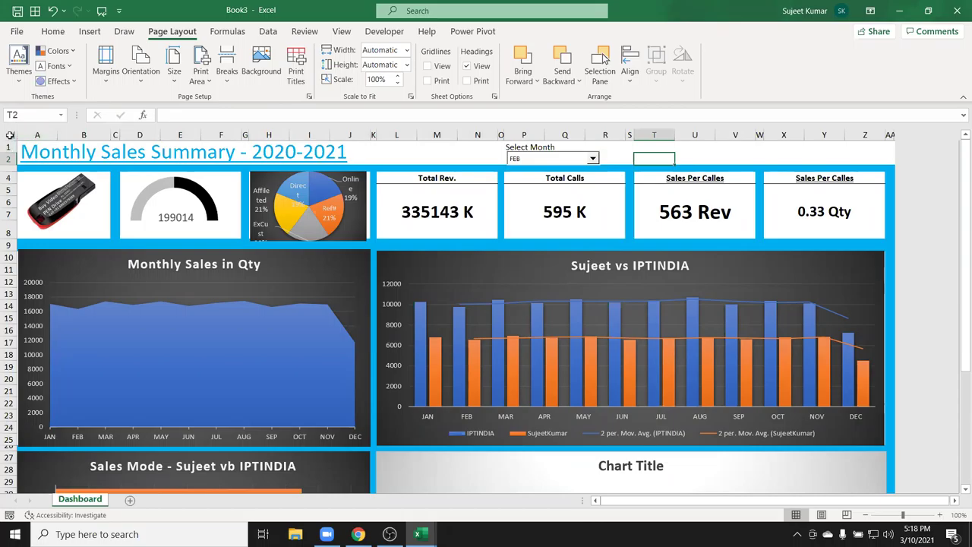
pyautogui.click(10, 134)
# Copy the whole dashboard sheet and Paste Special it back as values.
pyautogui.hotkey('ctrl', 'c')
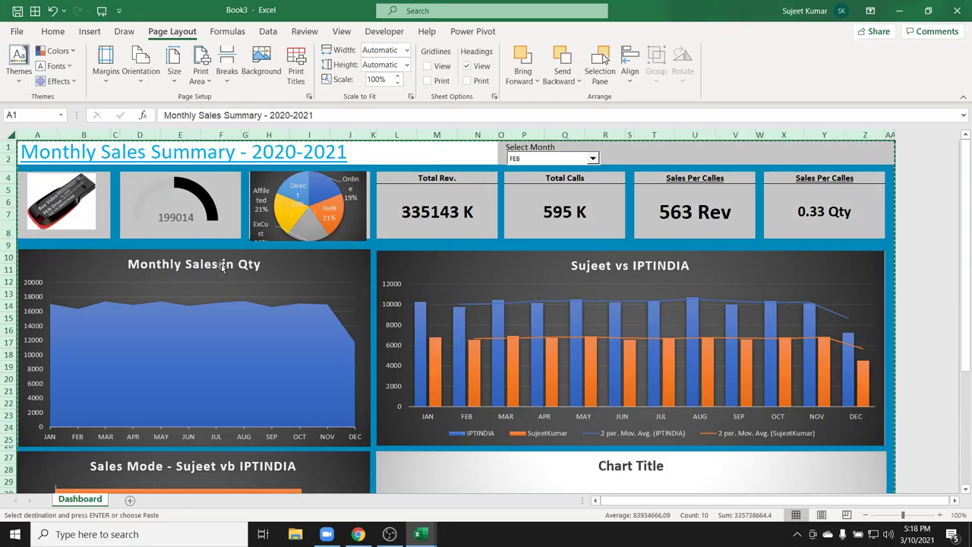
pyautogui.rightClick(193, 211)
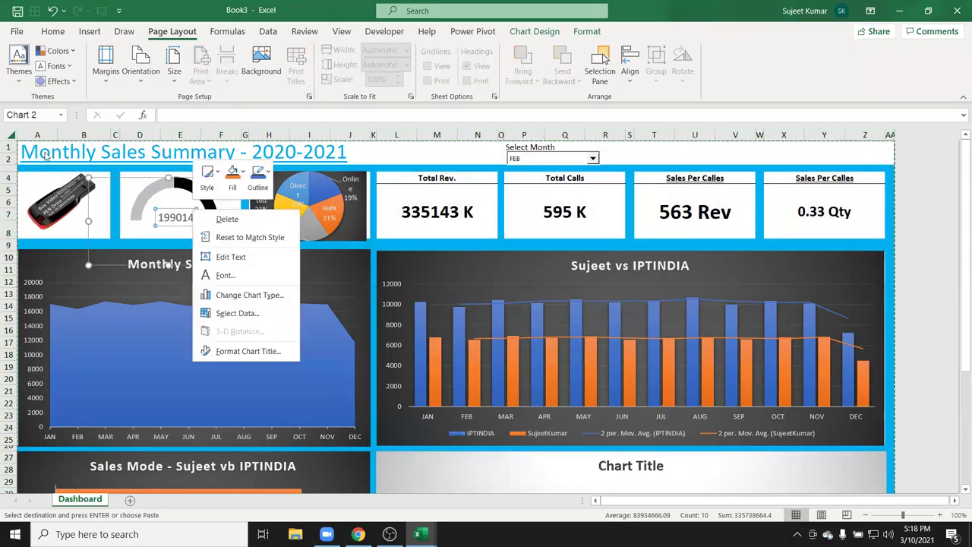
pyautogui.click(12, 135)
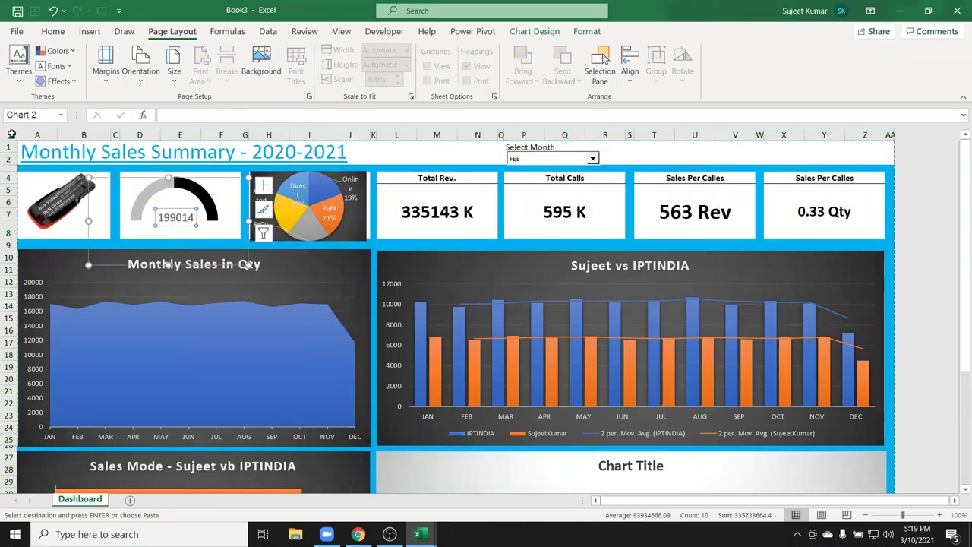
pyautogui.click(12, 135)
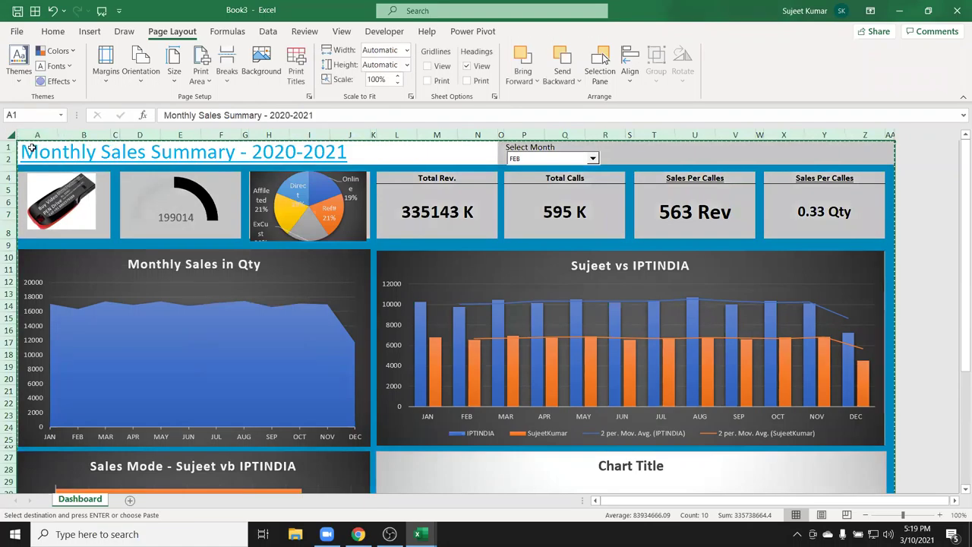
pyautogui.rightClick(32, 148)
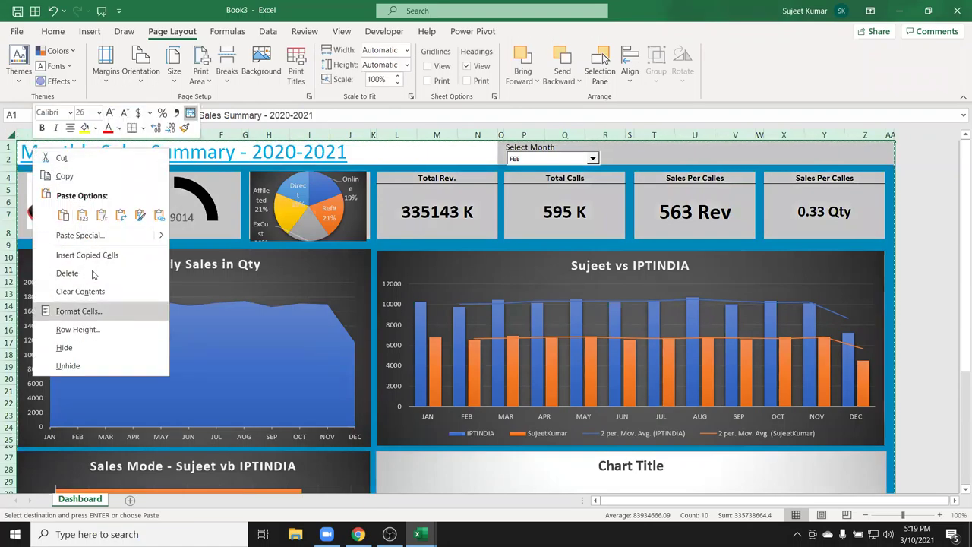
pyautogui.click(89, 237)
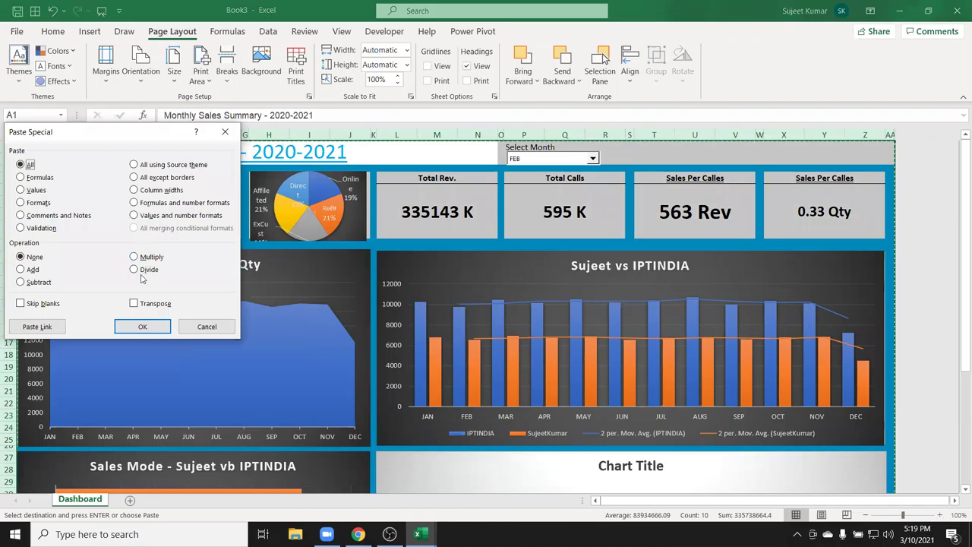
pyautogui.click(153, 322)
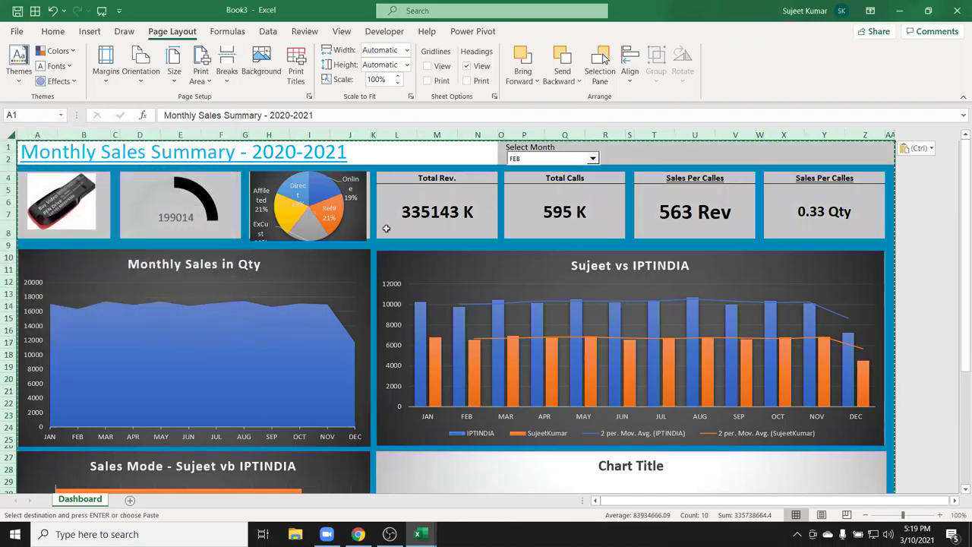
# Check the KPI values in L5, P5 and T5.
pyautogui.click(398, 216)
pyautogui.click(561, 211)
pyautogui.click(700, 213)
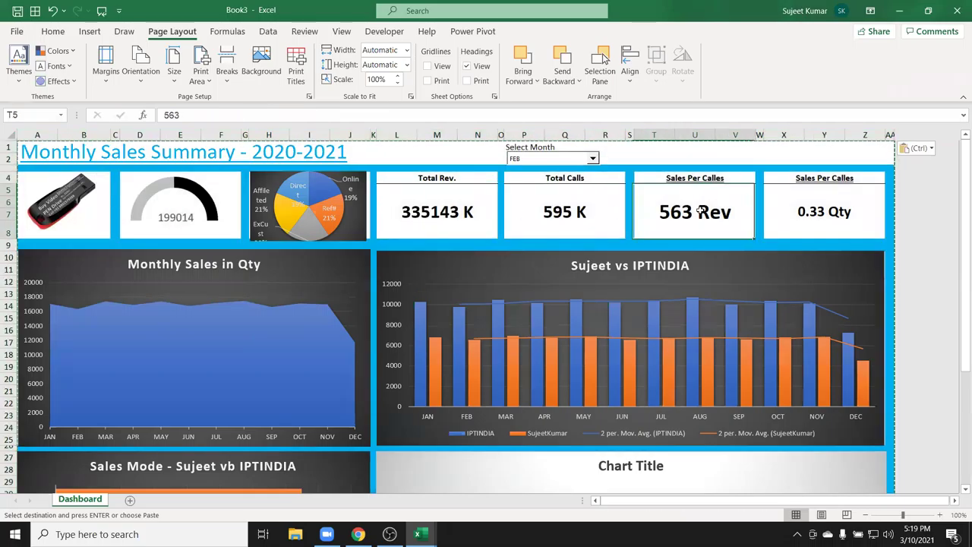
pyautogui.scroll(-7, 707, 383)
pyautogui.scroll(7, 706, 380)
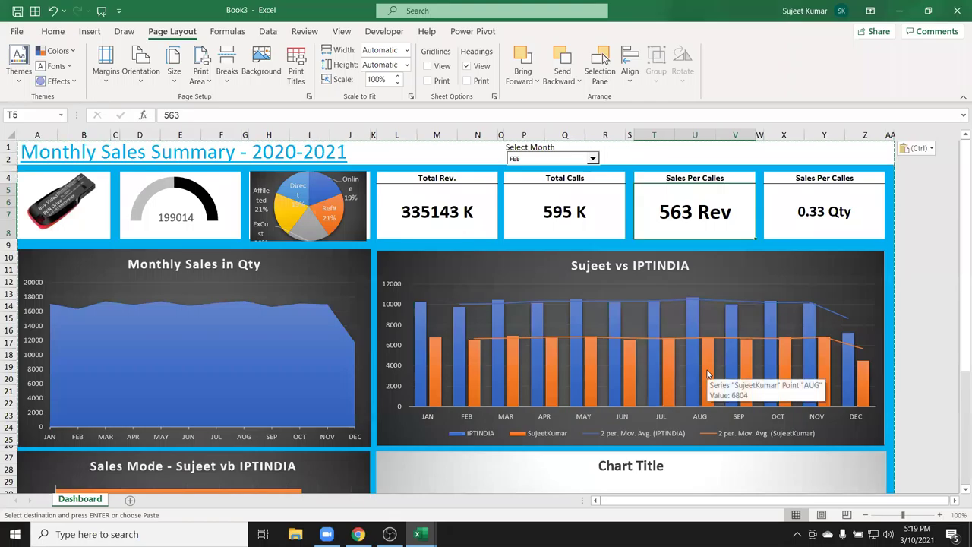
pyautogui.click(552, 228)
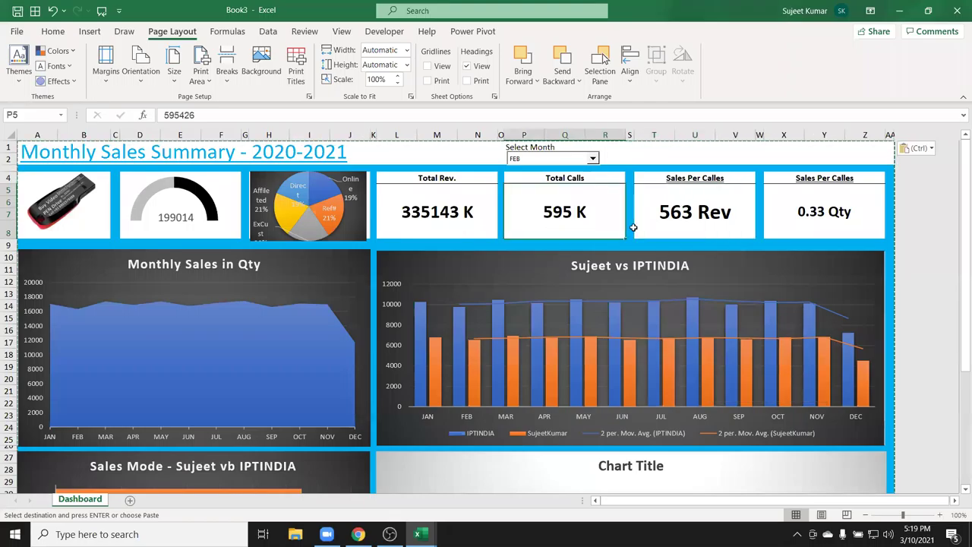
pyautogui.click(683, 217)
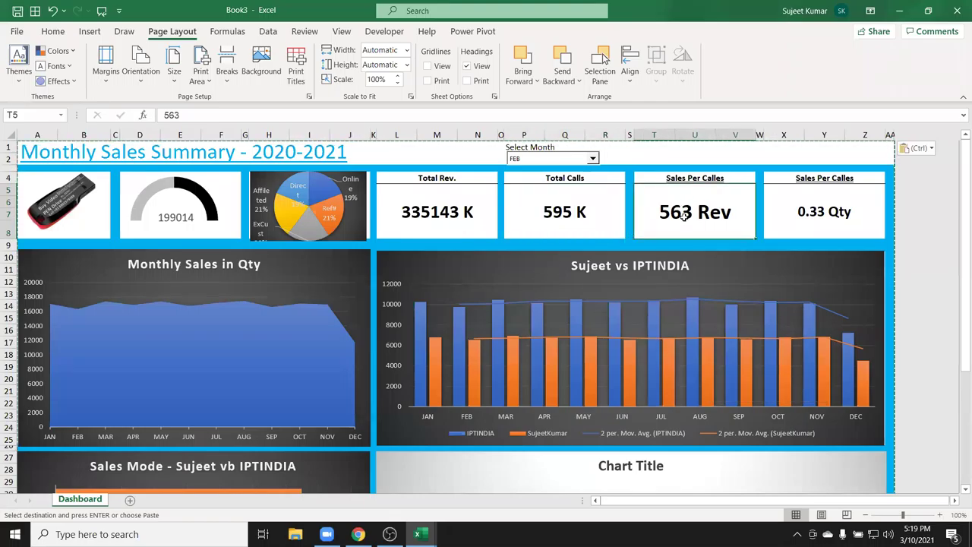
# Close Book3 and DataP without saving, discarding the large clipboard contents.
pyautogui.click(956, 10)
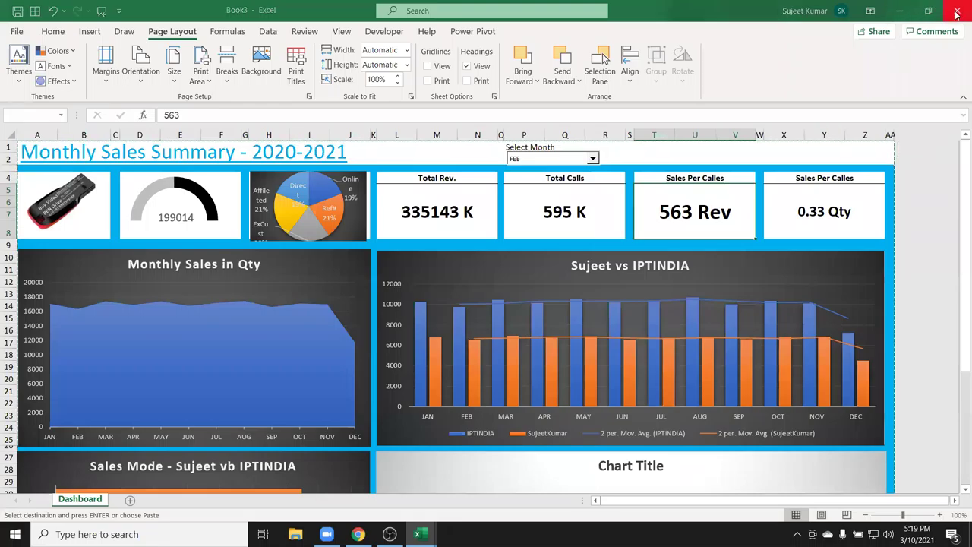
pyautogui.click(536, 339)
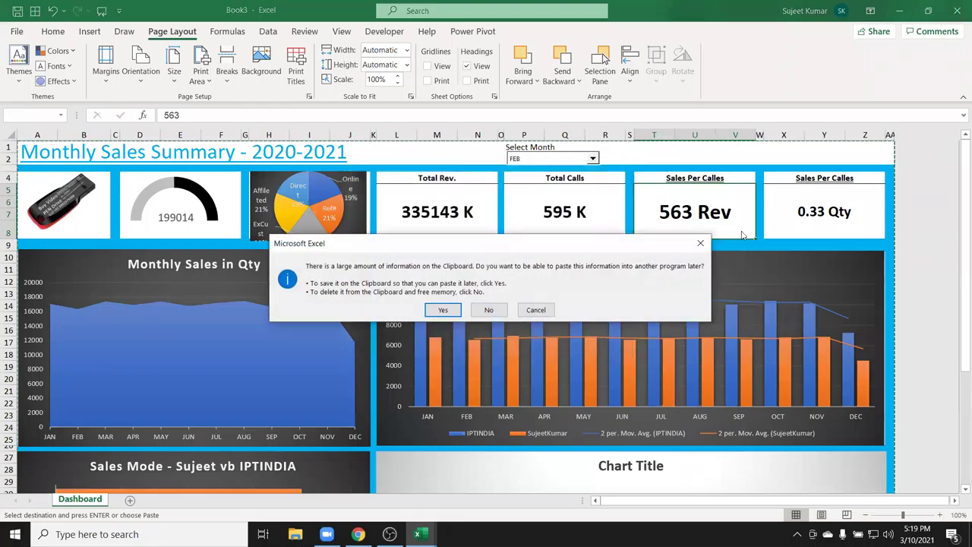
pyautogui.click(488, 310)
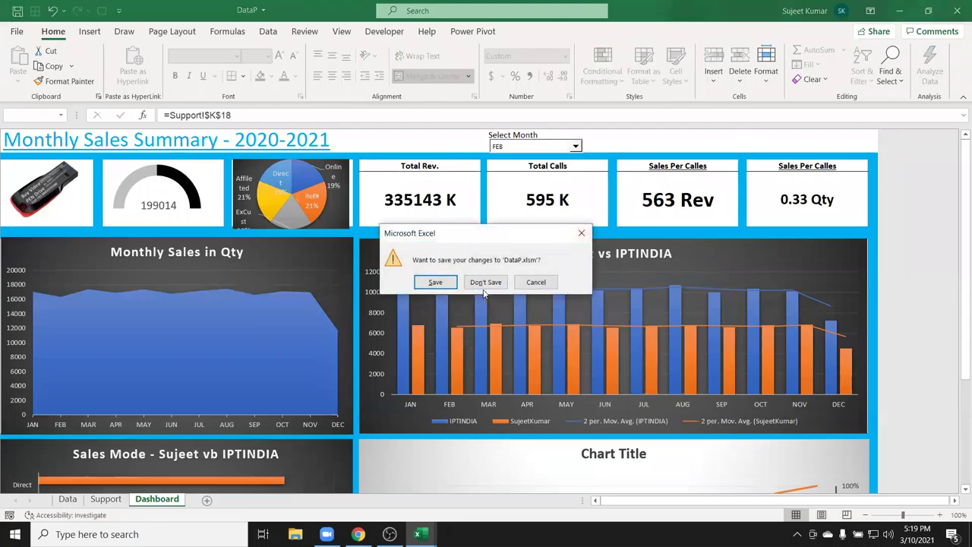
pyautogui.click(485, 282)
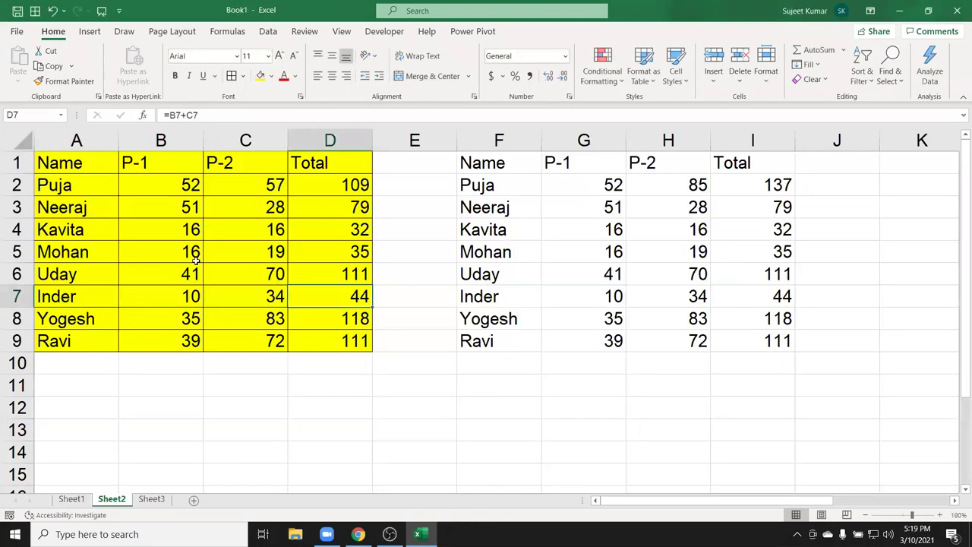
# Copy the A1:D9 table and paste only its formats at F11.
pyautogui.moveTo(67, 169); pyautogui.dragTo(315, 342)
pyautogui.hotkey('ctrl', 'c')
pyautogui.click(467, 373)
pyautogui.rightClick(468, 373)
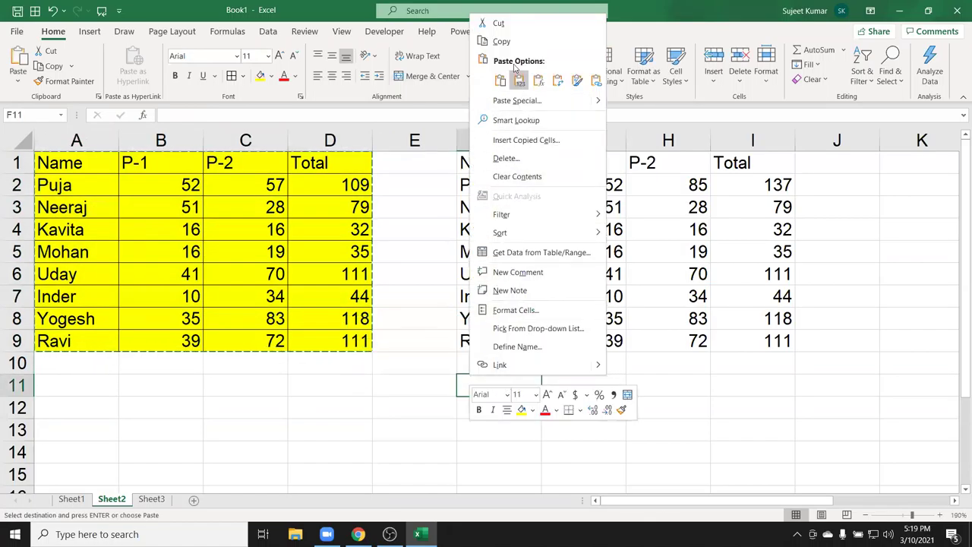
pyautogui.click(518, 97)
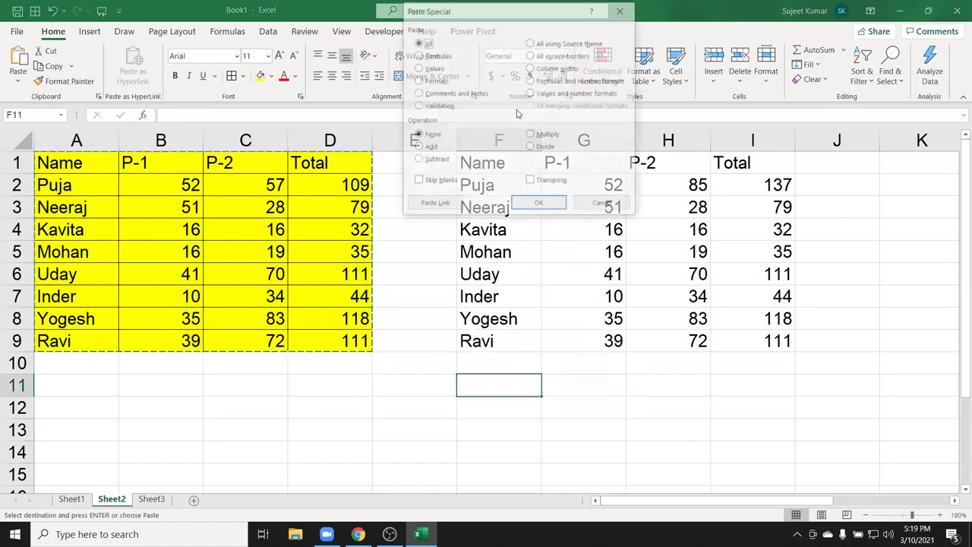
pyautogui.click(427, 82)
pyautogui.click(539, 205)
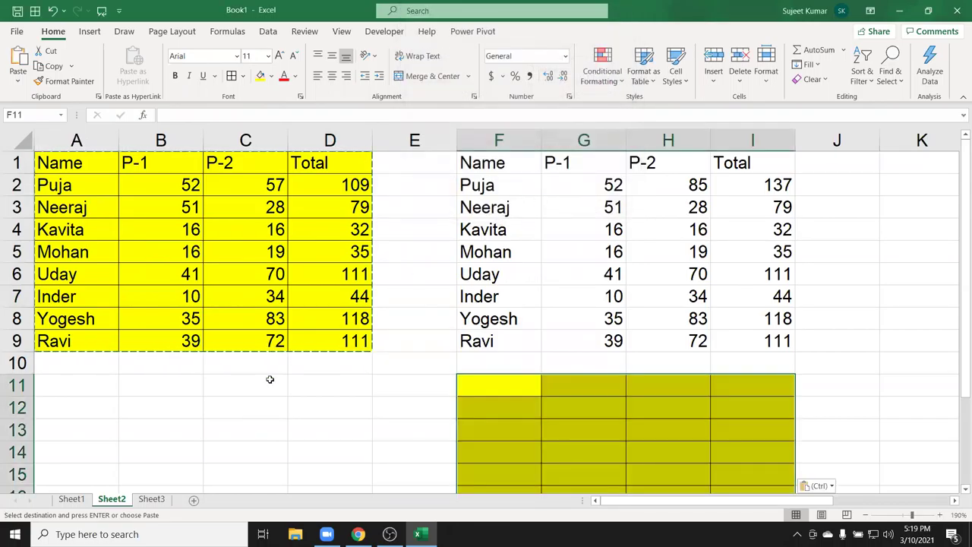
# Paste the table at B12 with everything except borders.
pyautogui.click(133, 402)
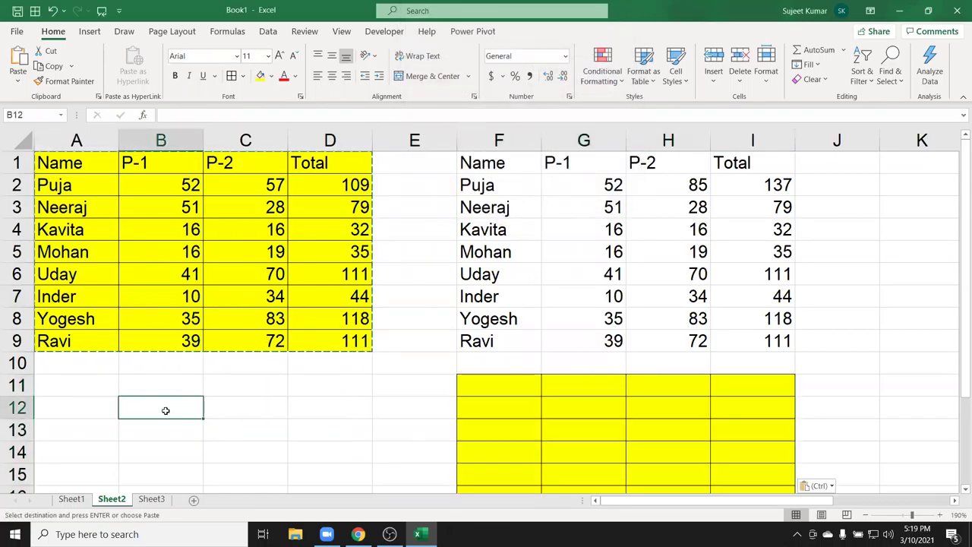
pyautogui.rightClick(165, 408)
pyautogui.click(229, 138)
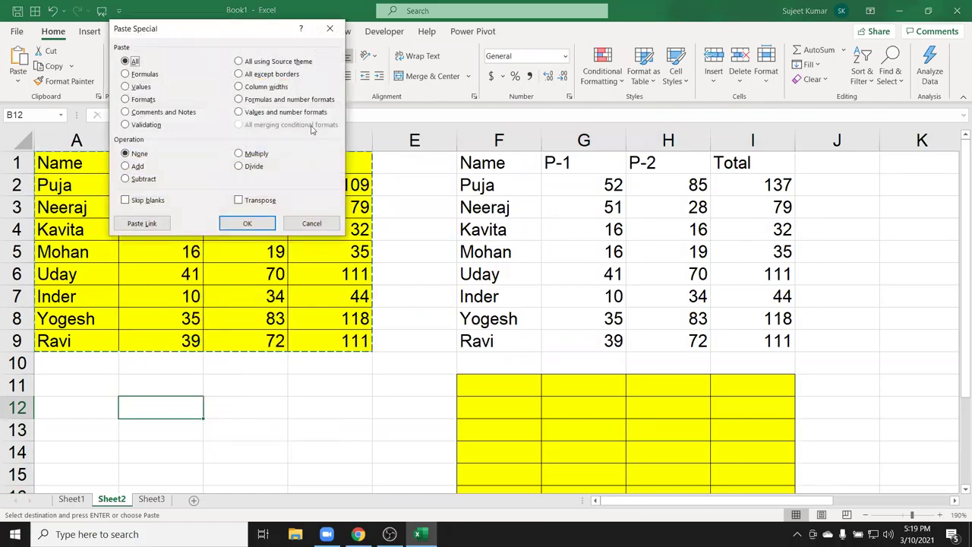
pyautogui.click(271, 75)
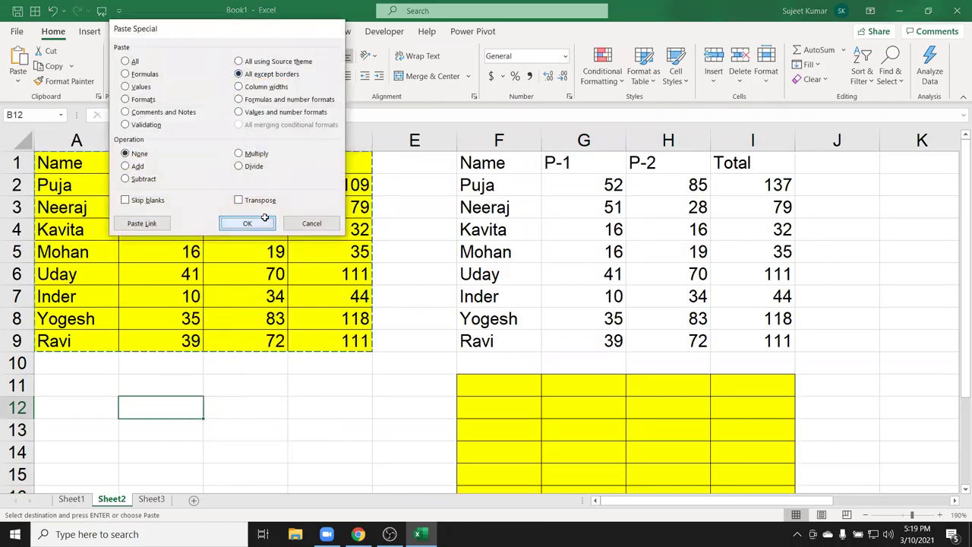
pyautogui.click(265, 220)
# Delete the test-paste rows 11–21 and clear columns E through I.
pyautogui.scroll(-2, 267, 236)
pyautogui.scroll(-1, 267, 241)
pyautogui.moveTo(30, 184); pyautogui.dragTo(30, 407)
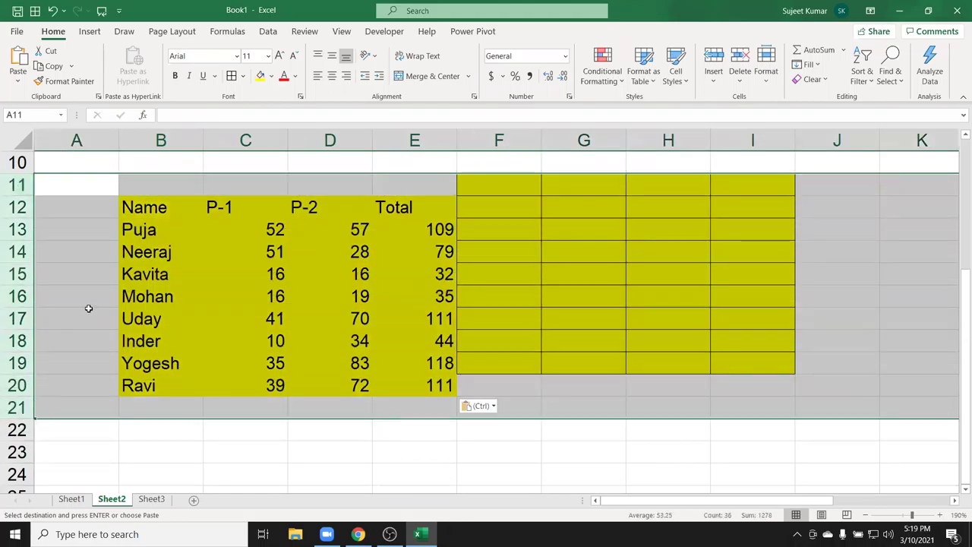
pyautogui.hotkey('ctrl', '-')
pyautogui.scroll(3, 314, 252)
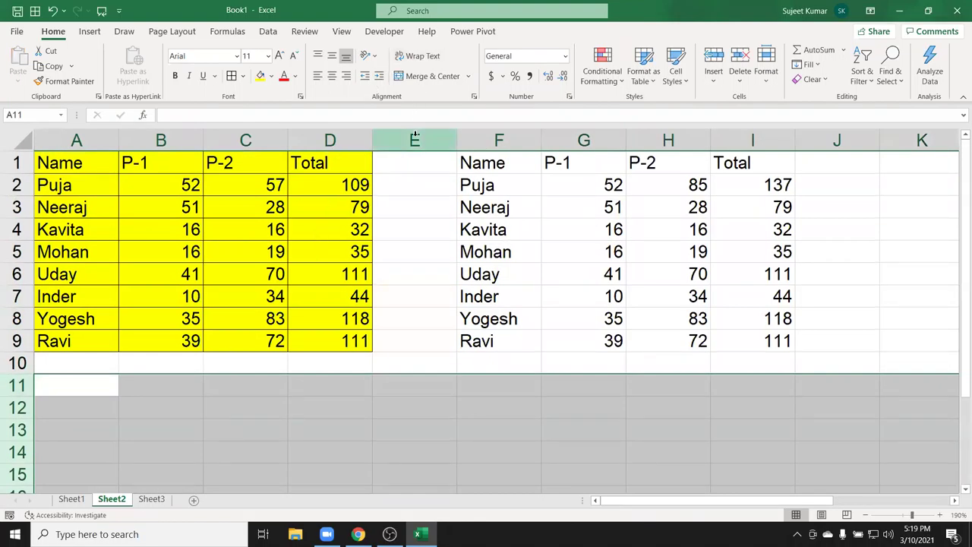
pyautogui.moveTo(414, 134); pyautogui.dragTo(751, 139)
pyautogui.press('Delete')
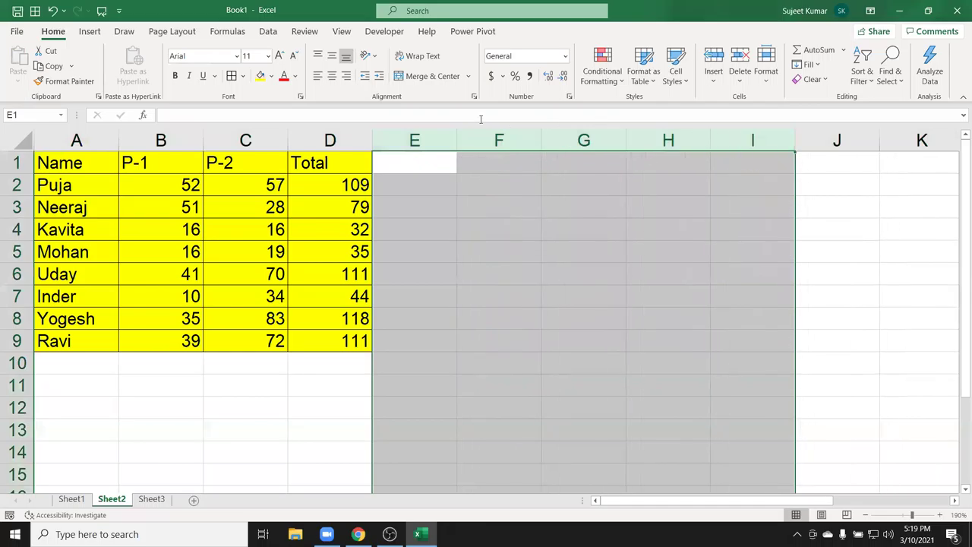
# Auto-fit all sheet columns to their contents and copy the A1:D9 table.
pyautogui.doubleClick(201, 142)
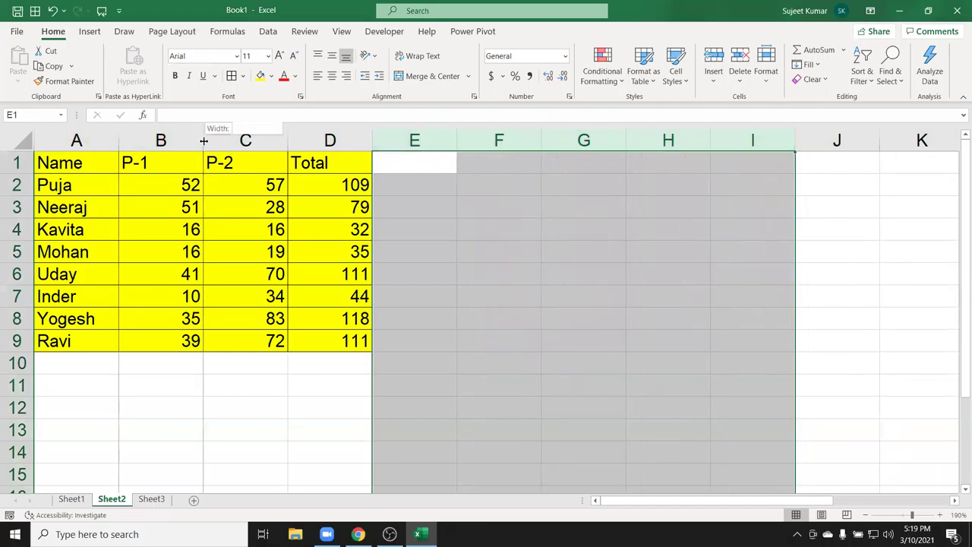
pyautogui.click(67, 135)
pyautogui.click(22, 142)
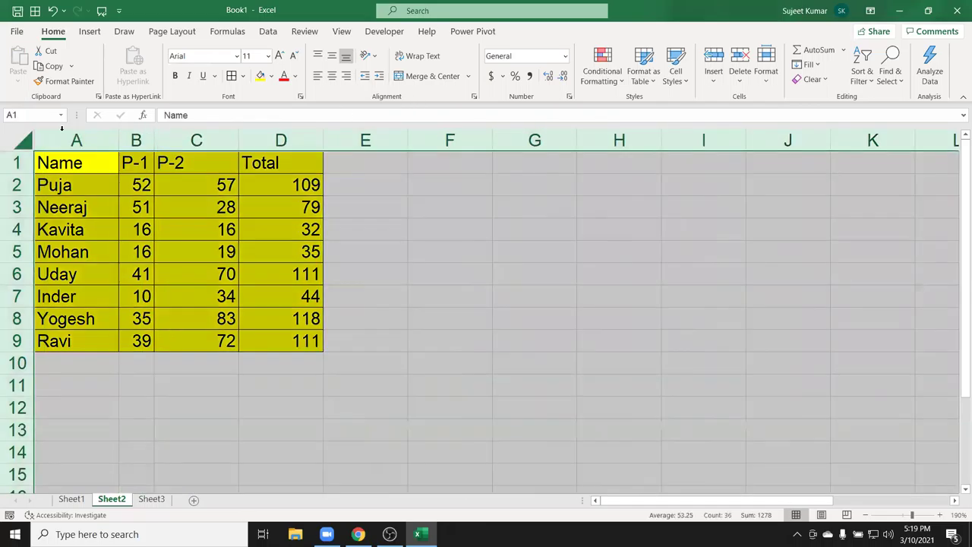
pyautogui.moveTo(239, 137); pyautogui.dragTo(238, 138)
pyautogui.doubleClick(238, 137)
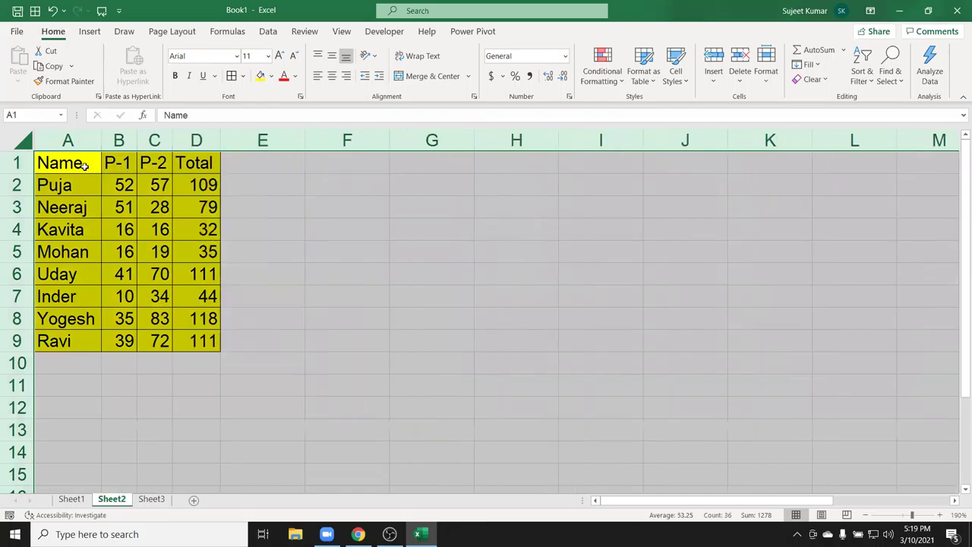
pyautogui.click(282, 236)
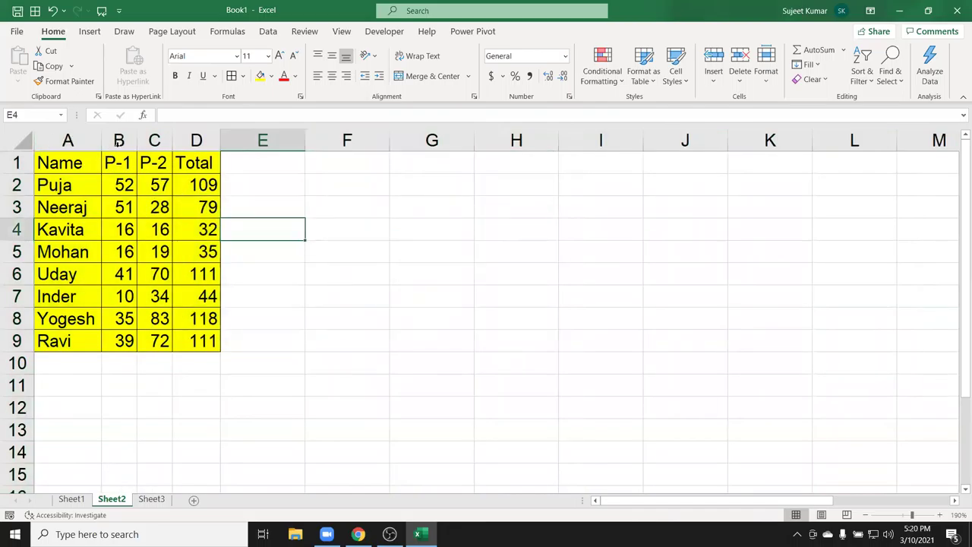
pyautogui.moveTo(87, 160); pyautogui.dragTo(196, 342)
pyautogui.hotkey('ctrl', 'c')
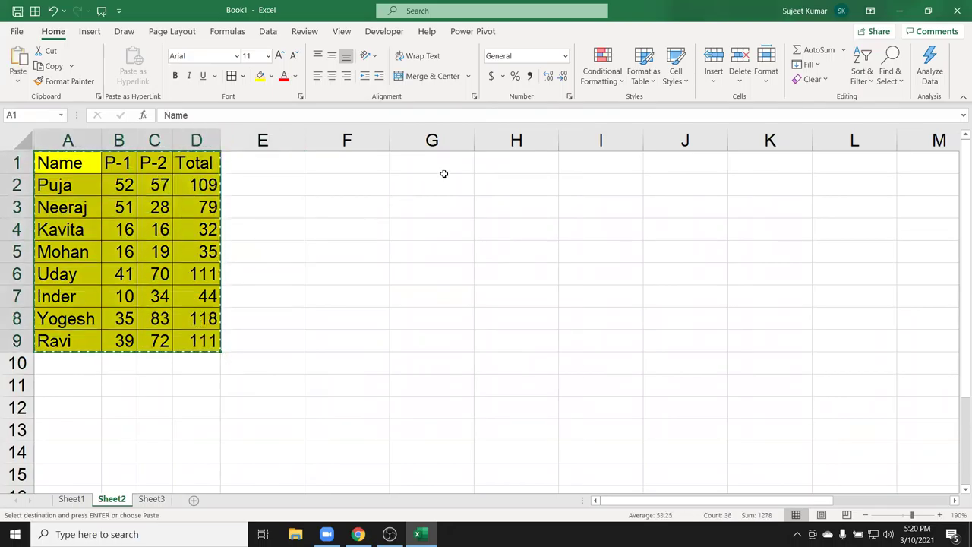
# Paste the table at G1 and apply the source column widths via Paste Special.
pyautogui.click(446, 166)
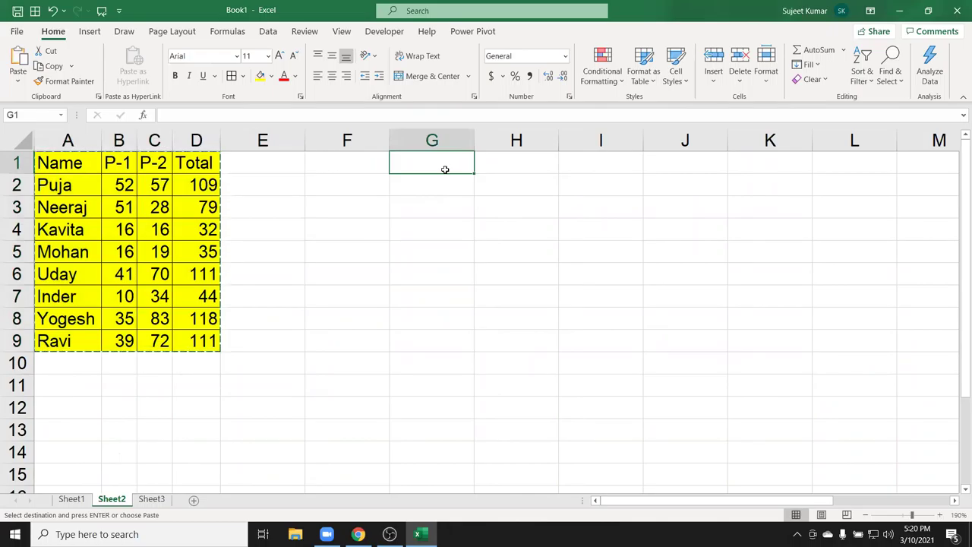
pyautogui.hotkey('ctrl', 'v')
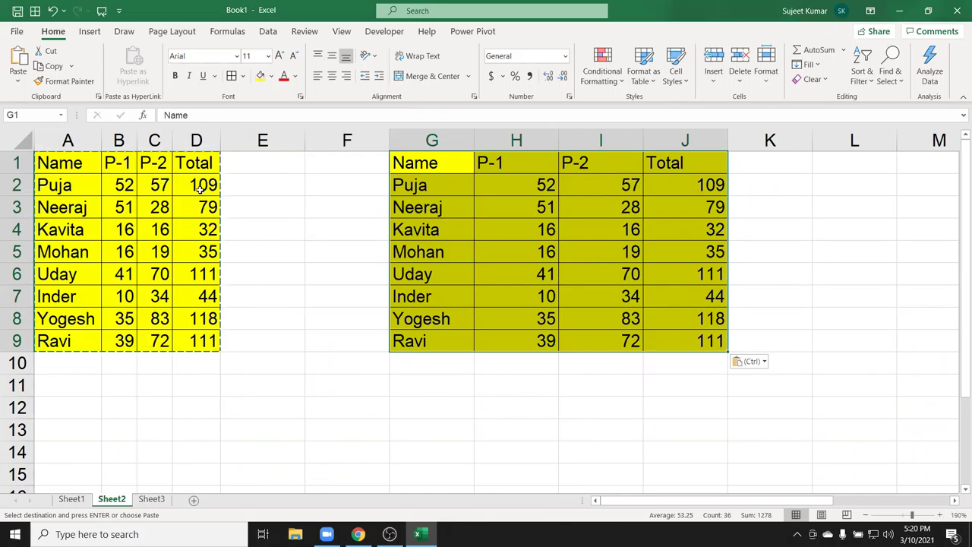
pyautogui.rightClick(455, 223)
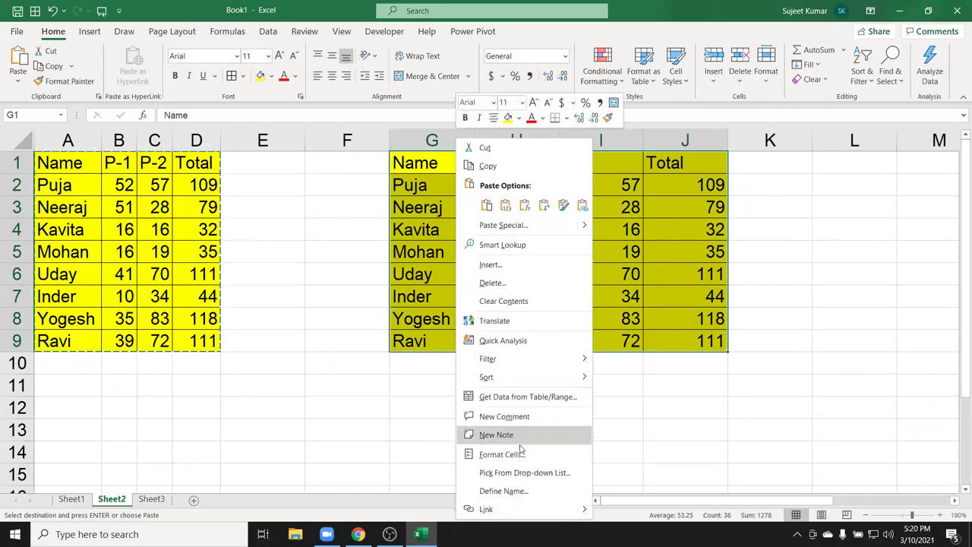
pyautogui.click(501, 225)
pyautogui.click(524, 182)
pyautogui.click(524, 324)
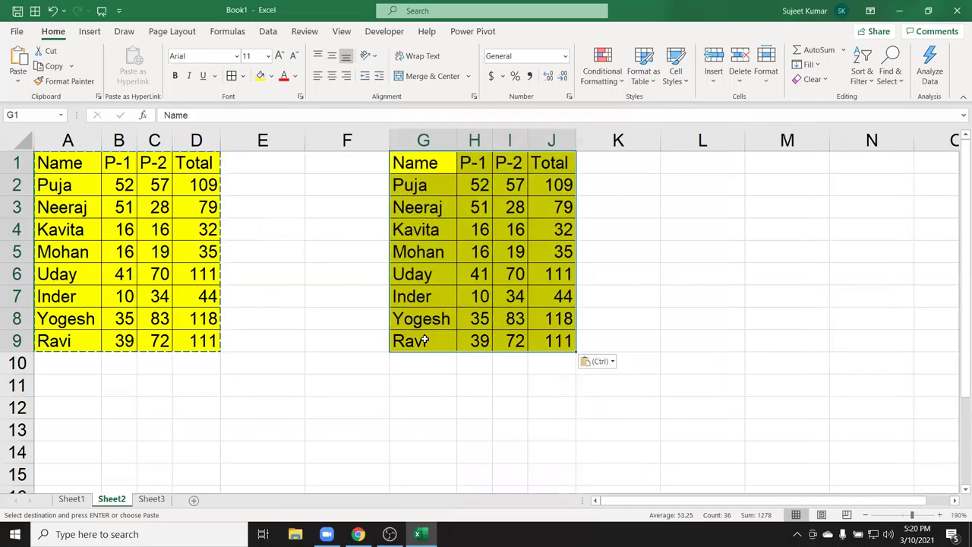
# Paste another copy of the table at L1, keeping source column widths.
pyautogui.click(437, 143)
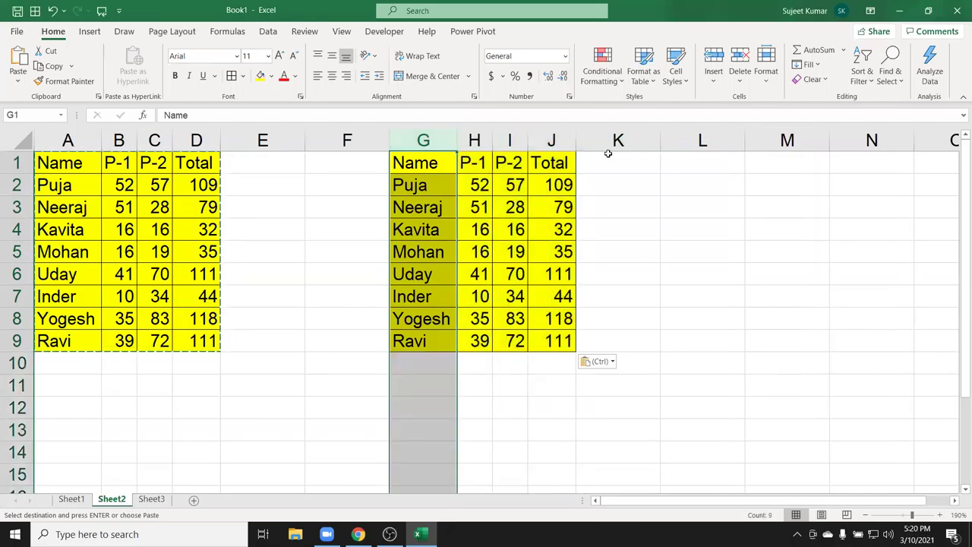
pyautogui.moveTo(445, 142); pyautogui.dragTo(555, 153)
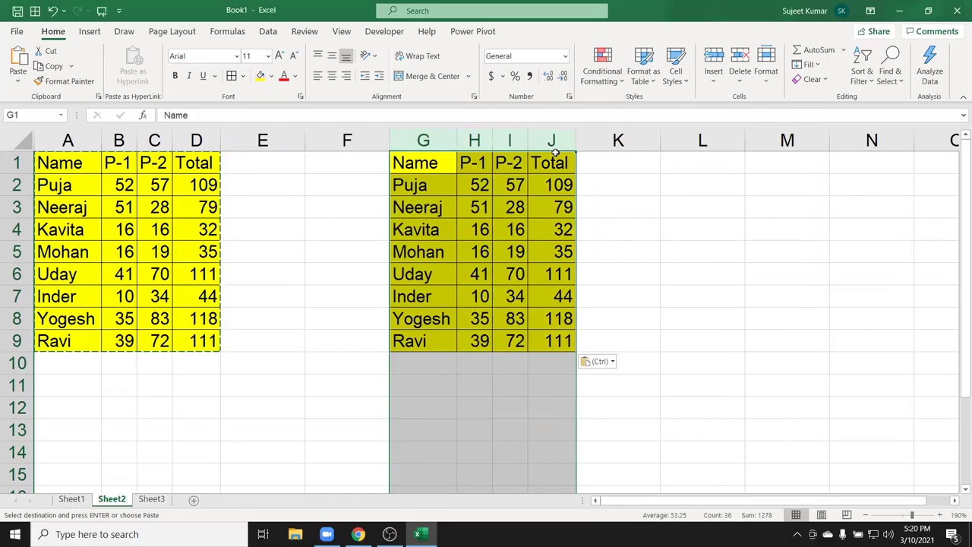
pyautogui.click(622, 157)
pyautogui.click(680, 167)
pyautogui.rightClick(680, 169)
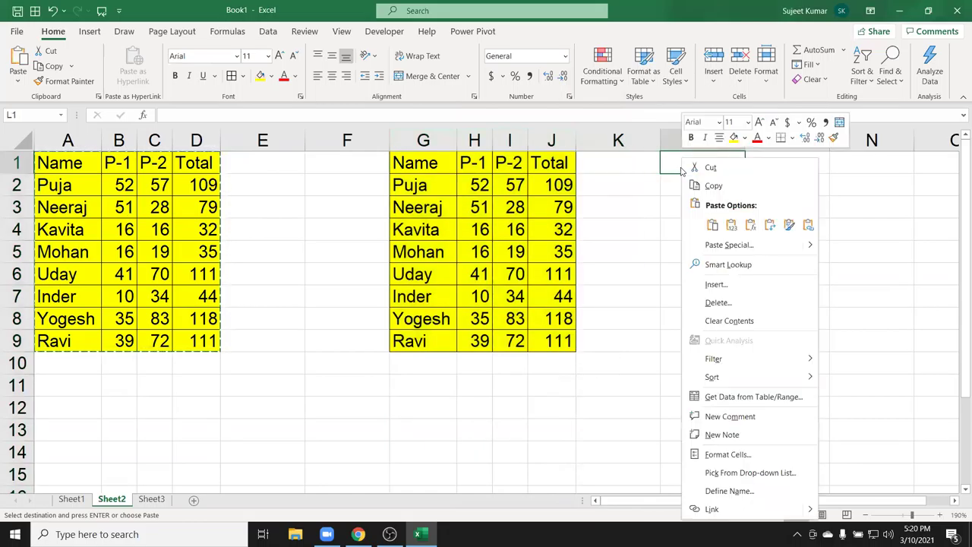
pyautogui.moveTo(810, 246)
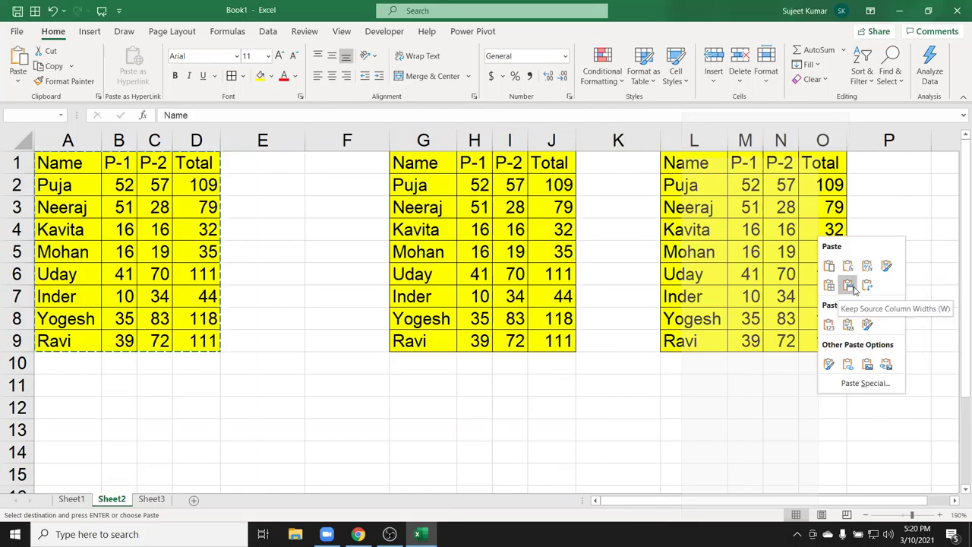
pyautogui.click(849, 285)
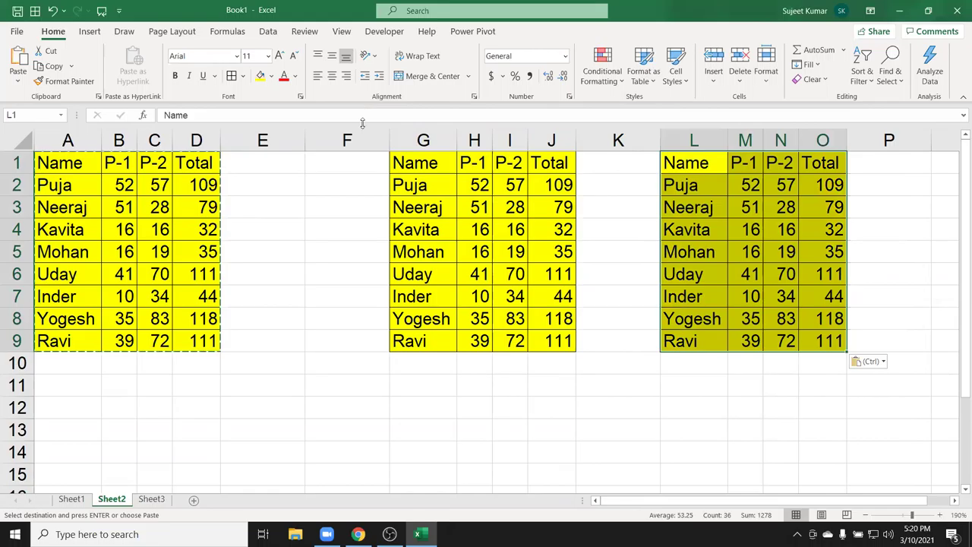
# Delete columns F through O holding the pasted copies.
pyautogui.moveTo(357, 142); pyautogui.dragTo(820, 187)
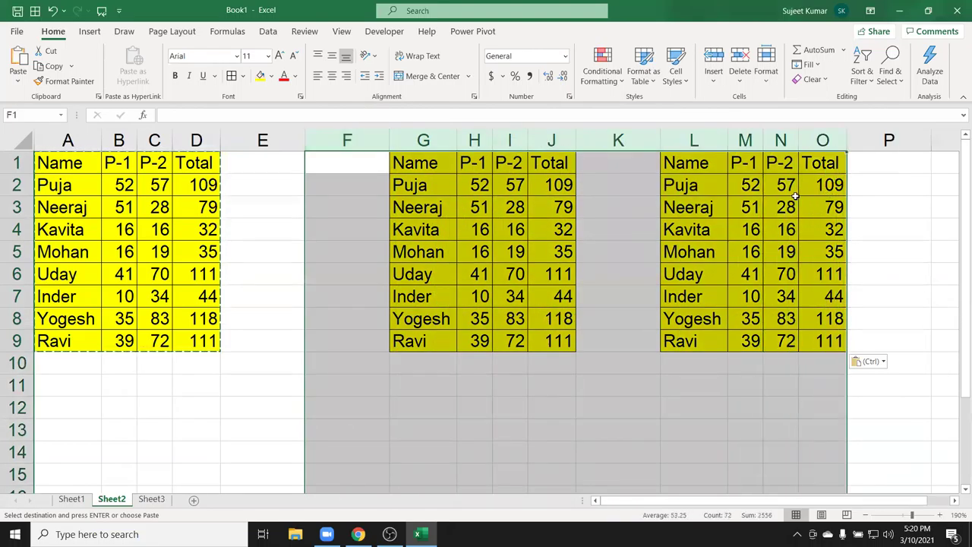
pyautogui.hotkey('ctrl', '-')
pyautogui.click(247, 222)
pyautogui.moveTo(68, 162); pyautogui.dragTo(208, 244)
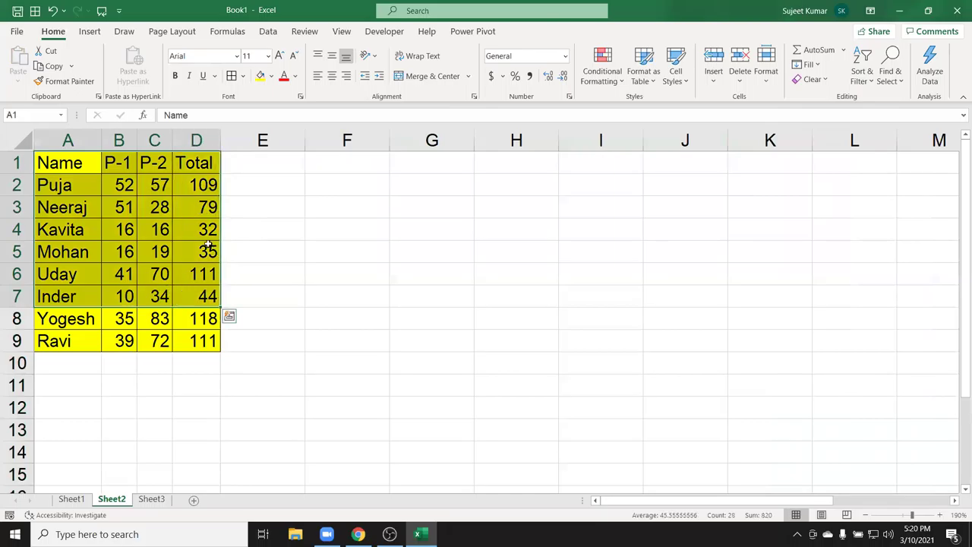
# Add a Date header in E1 and fill 1-Jan through 8-Jan down to E9.
pyautogui.click(239, 155)
pyautogui.write('Date')
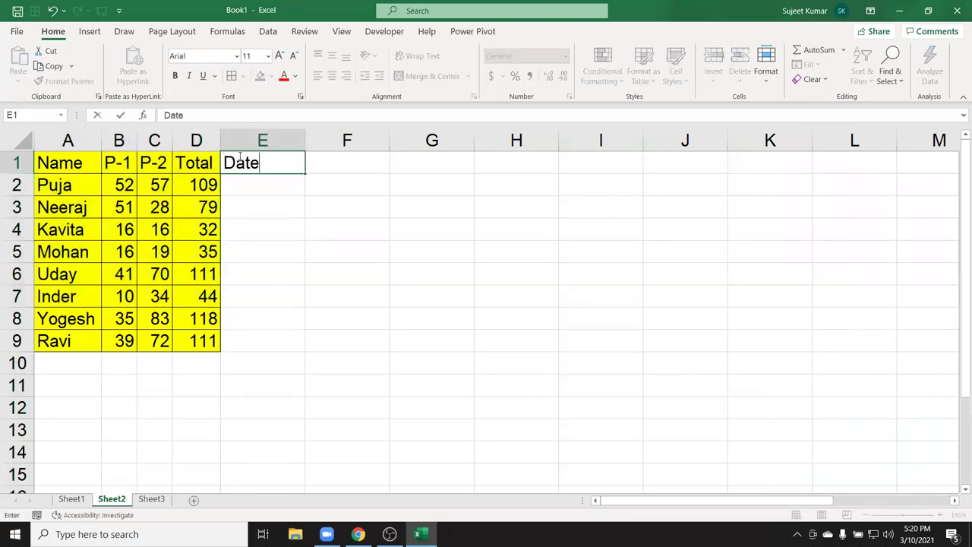
pyautogui.press('Return')
pyautogui.write('1/1')
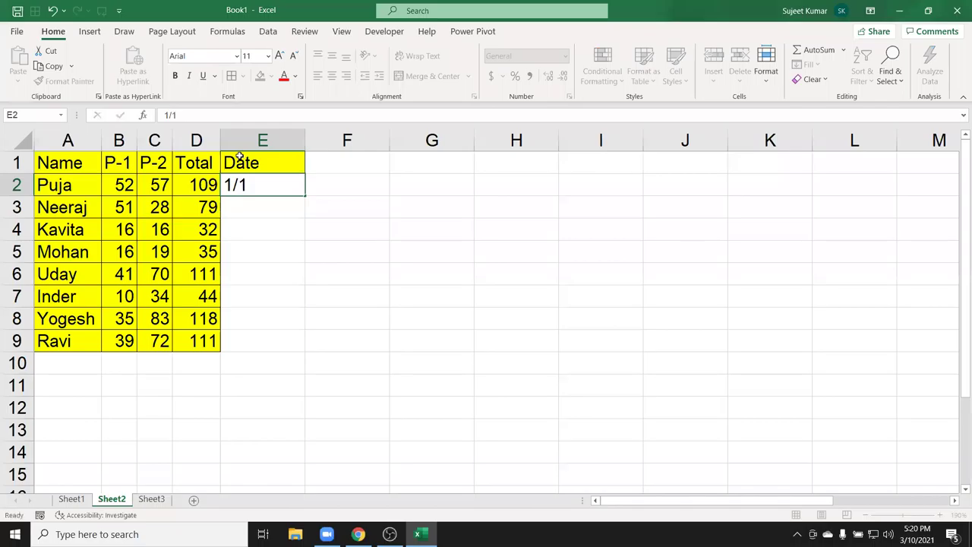
pyautogui.press('Return')
pyautogui.click(295, 188)
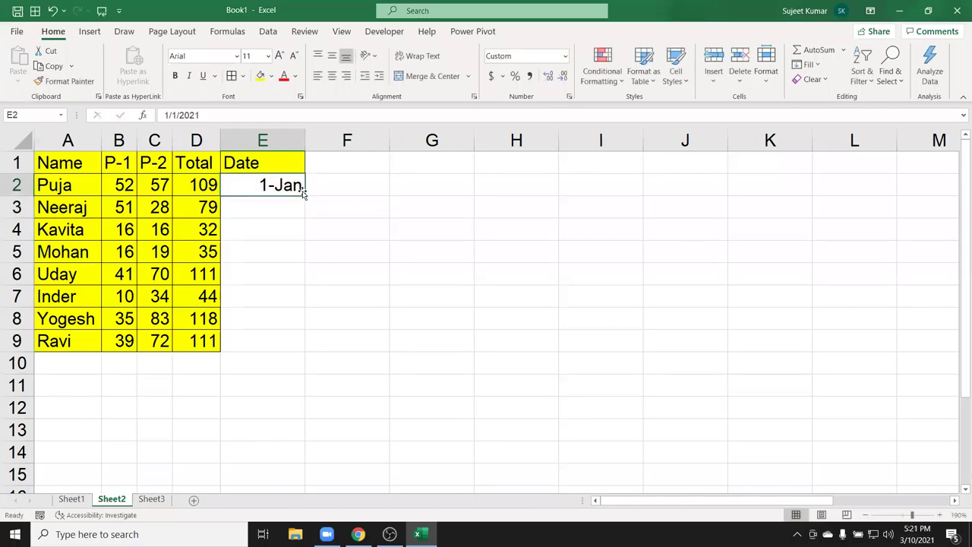
pyautogui.moveTo(304, 196); pyautogui.dragTo(305, 351)
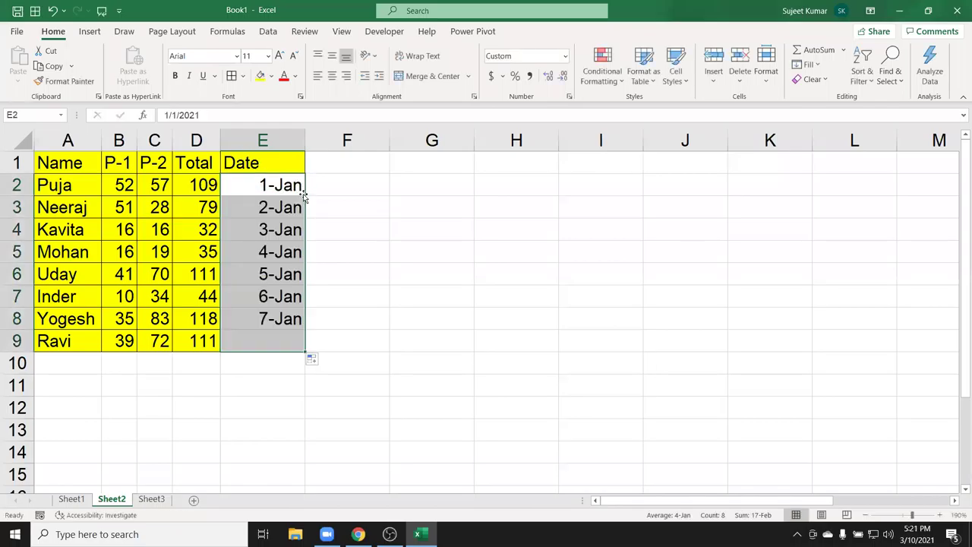
# Give the Date column all borders and yellow fill, and copy E1:E9.
pyautogui.click(239, 76)
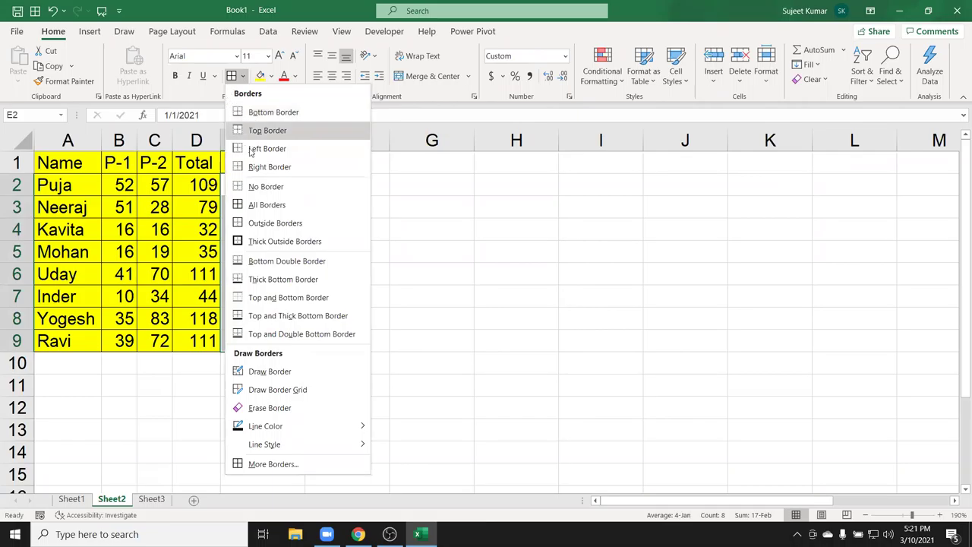
pyautogui.click(260, 204)
pyautogui.moveTo(260, 205); pyautogui.dragTo(262, 252)
pyautogui.moveTo(251, 163); pyautogui.dragTo(275, 340)
pyautogui.hotkey('ctrl', 'c')
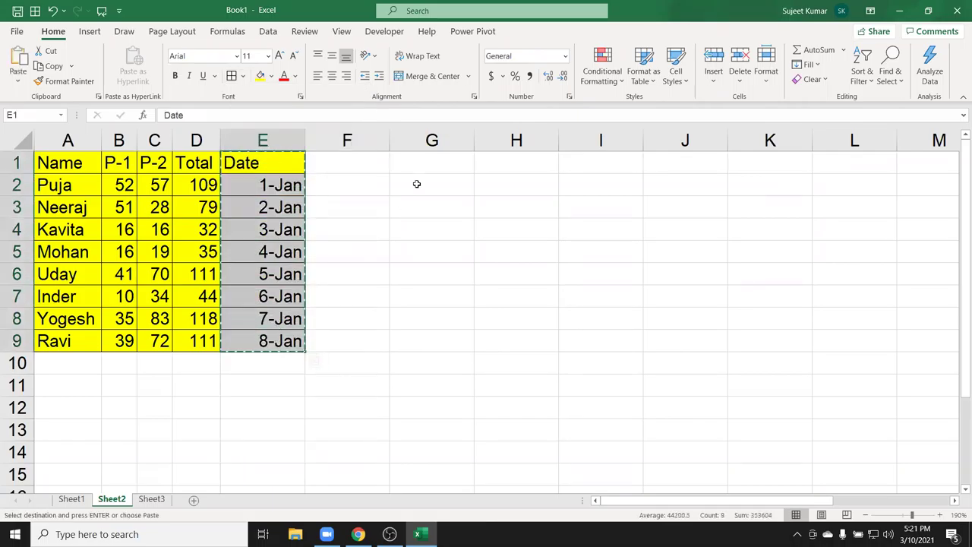
pyautogui.click(260, 76)
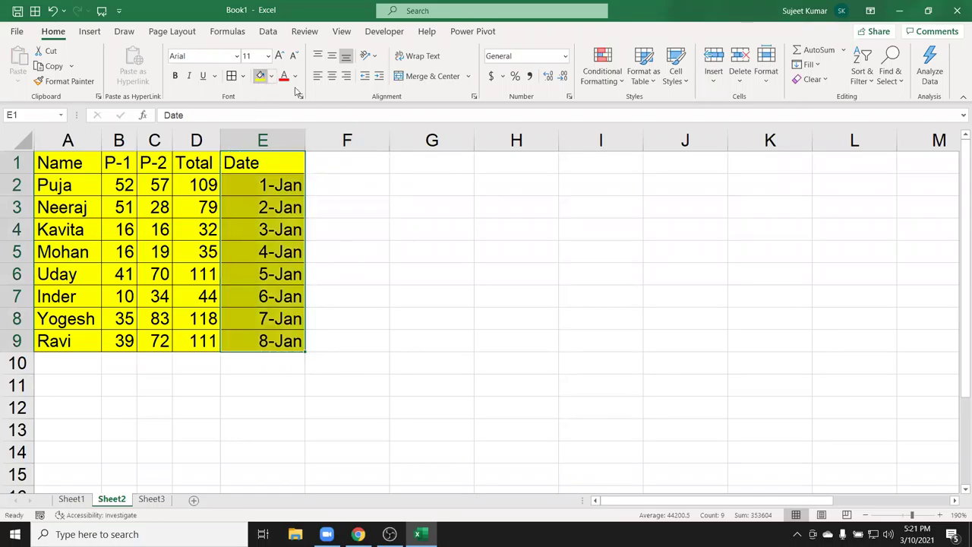
pyautogui.click(504, 157)
# Paste the copied dates at H1 as values only, showing serials 44197–44204.
pyautogui.rightClick(506, 158)
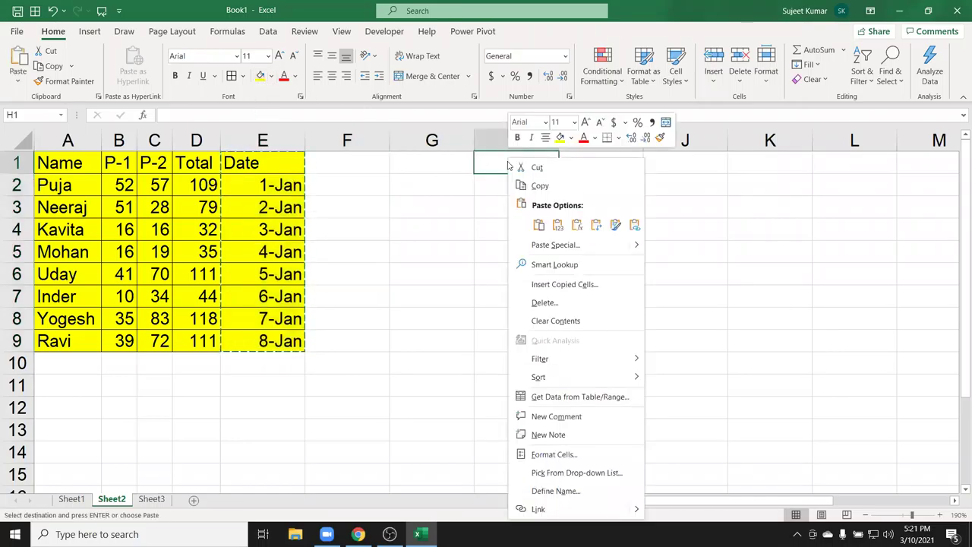
pyautogui.click(549, 246)
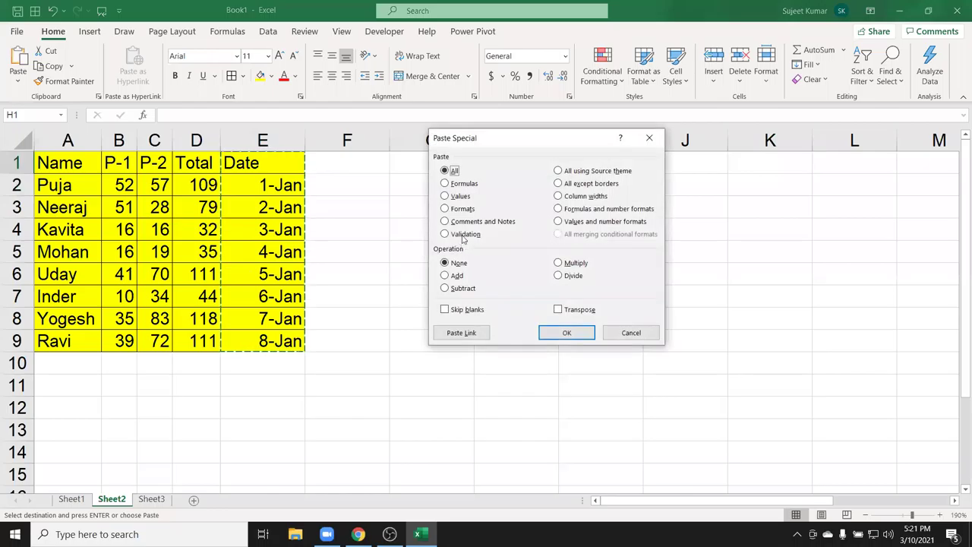
pyautogui.click(455, 195)
pyautogui.click(566, 333)
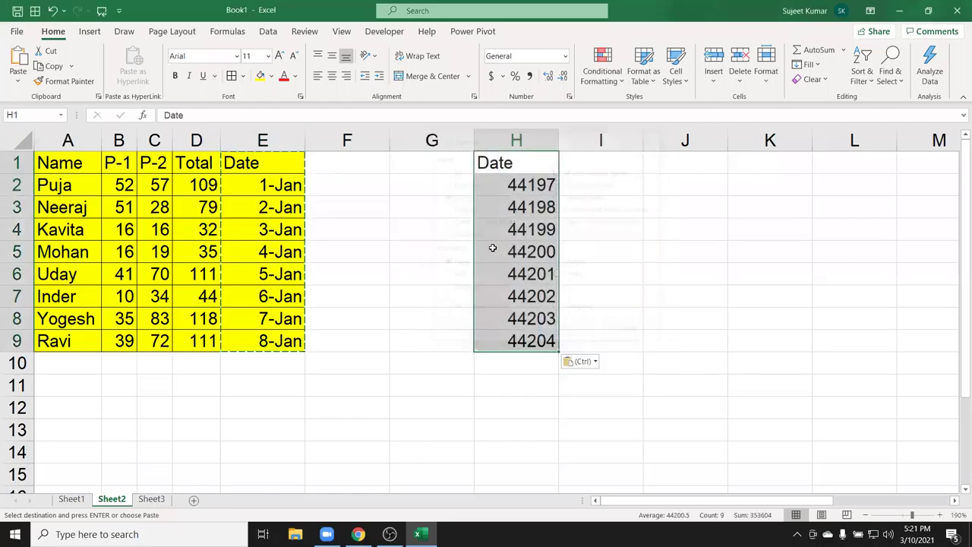
pyautogui.click(510, 190)
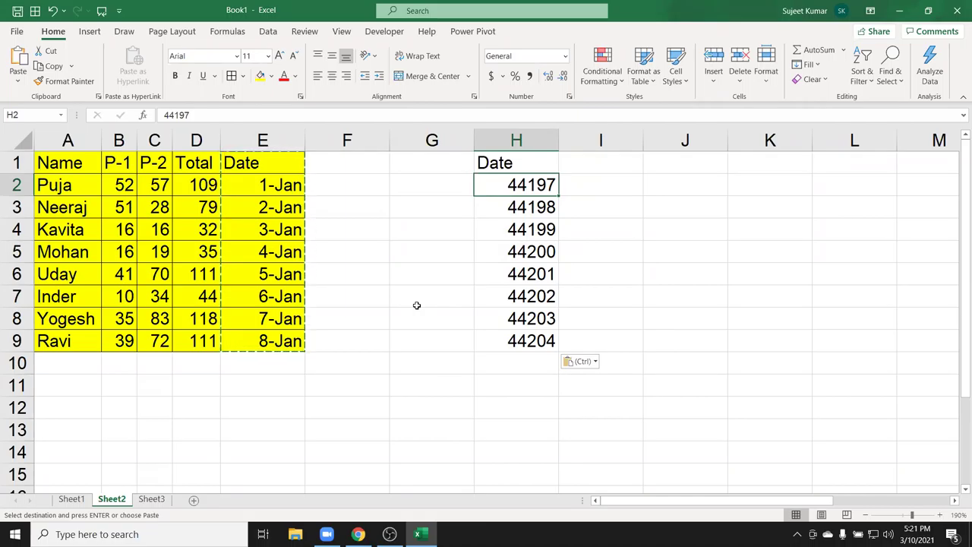
pyautogui.click(673, 276)
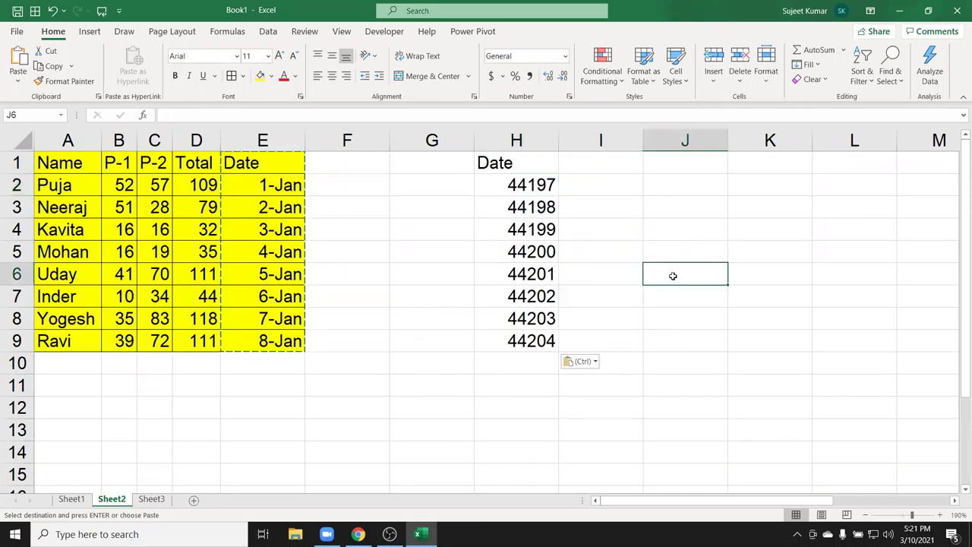
pyautogui.write('1')
pyautogui.press('Return')
pyautogui.click(673, 275)
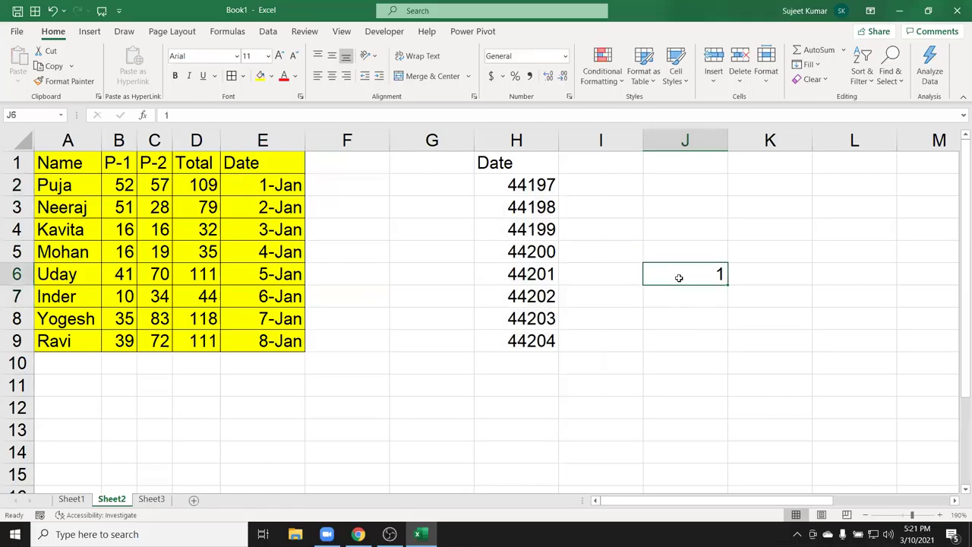
pyautogui.click(565, 57)
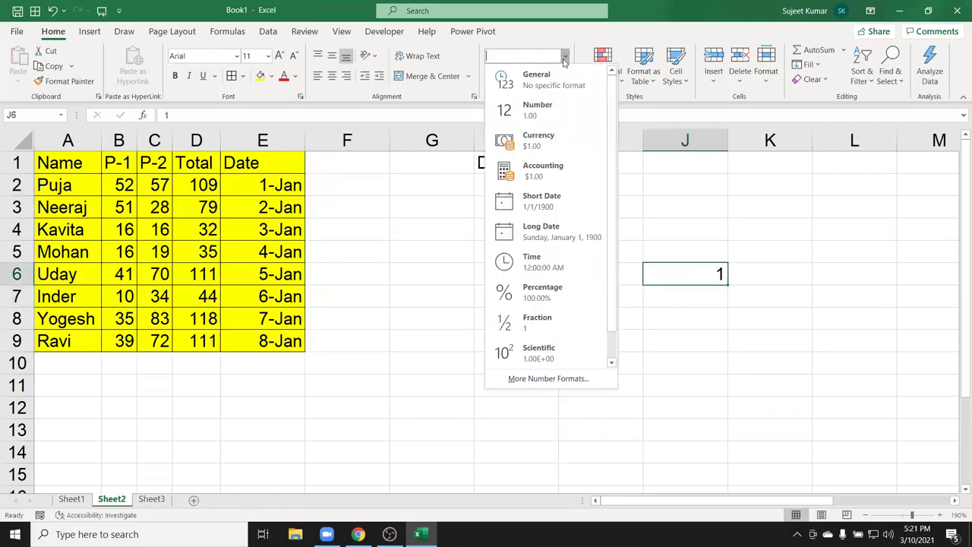
pyautogui.click(545, 201)
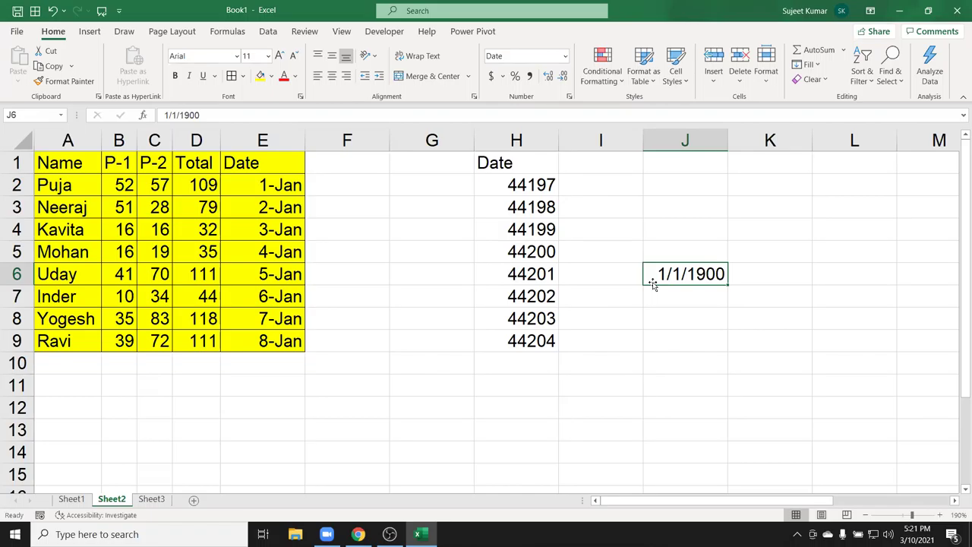
pyautogui.press('Down')
pyautogui.press('Down')
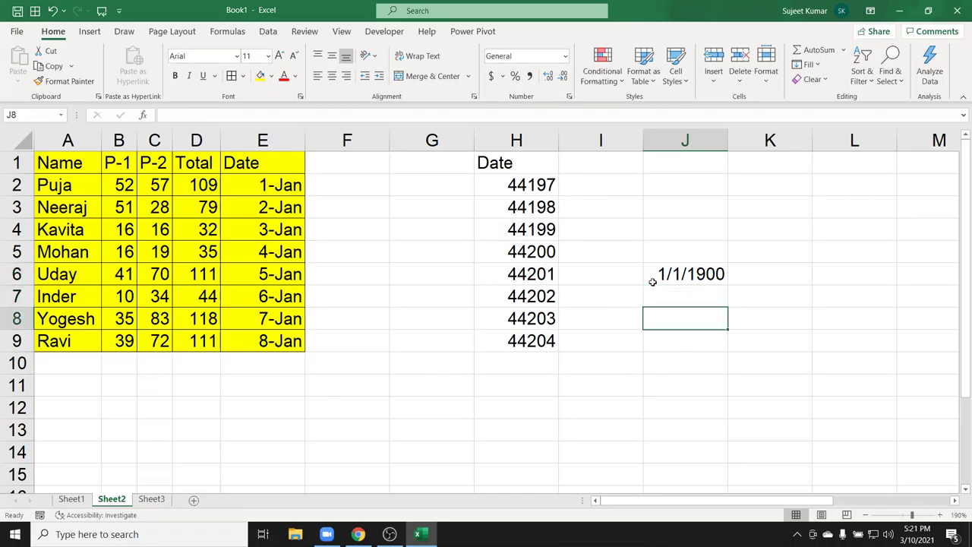
pyautogui.write('10')
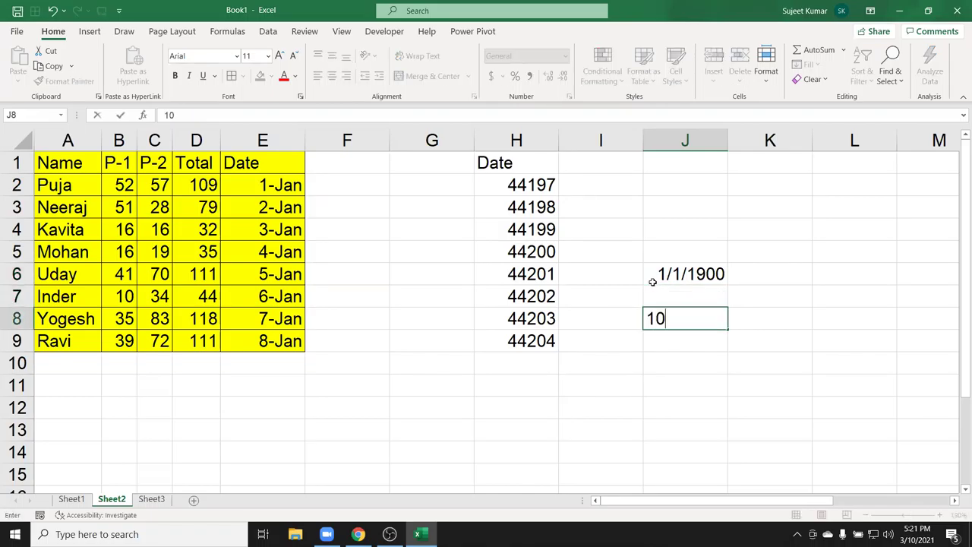
pyautogui.write('-oct-18')
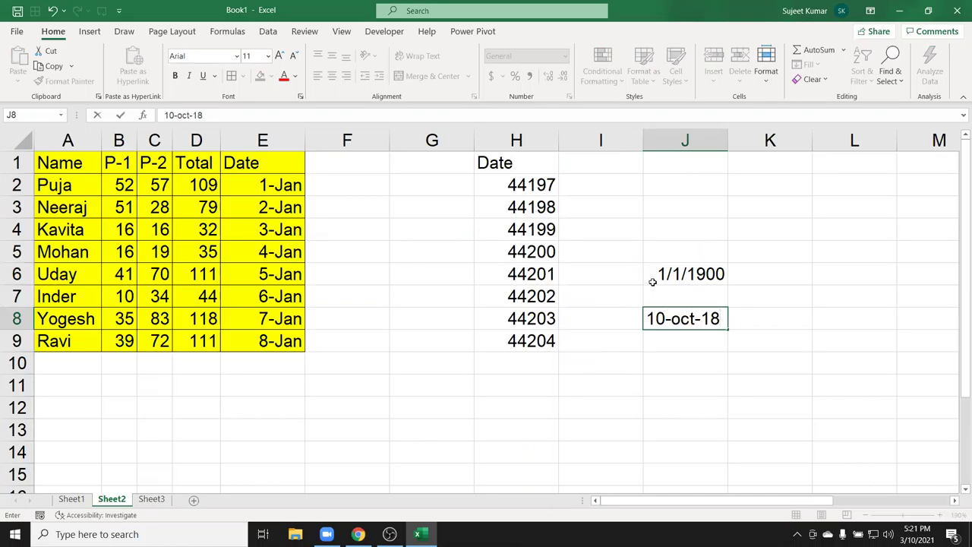
pyautogui.write('56')
pyautogui.press('Return')
pyautogui.press('Up')
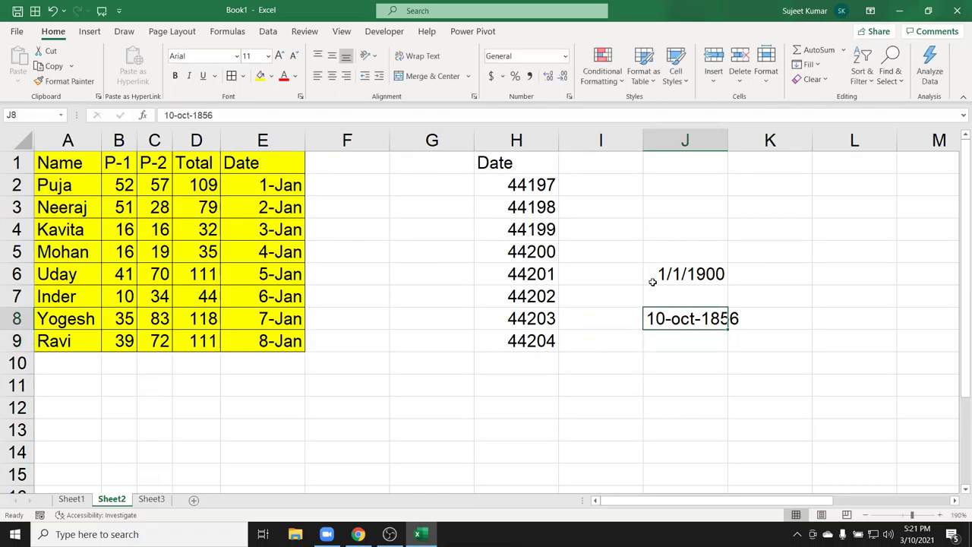
pyautogui.hotkey('shift', 'Down')
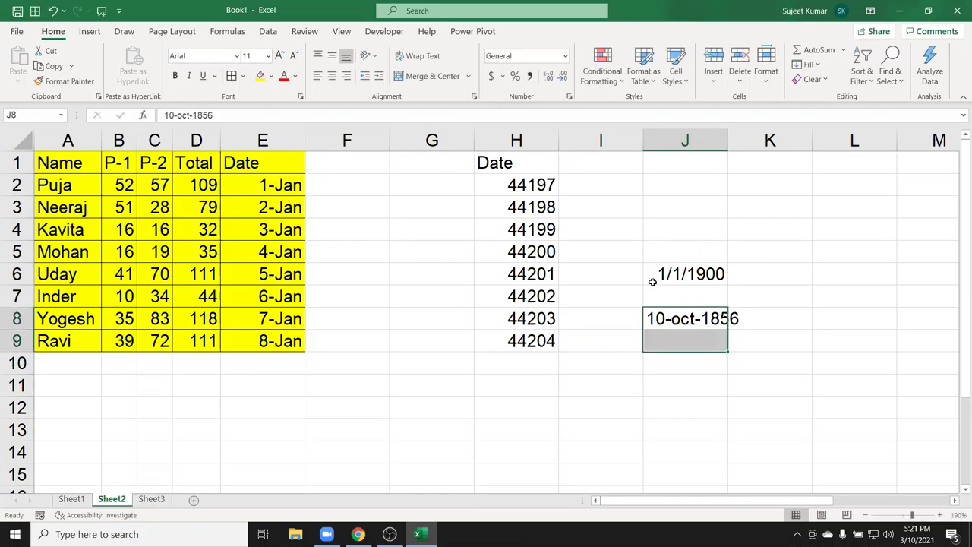
pyautogui.press('Delete')
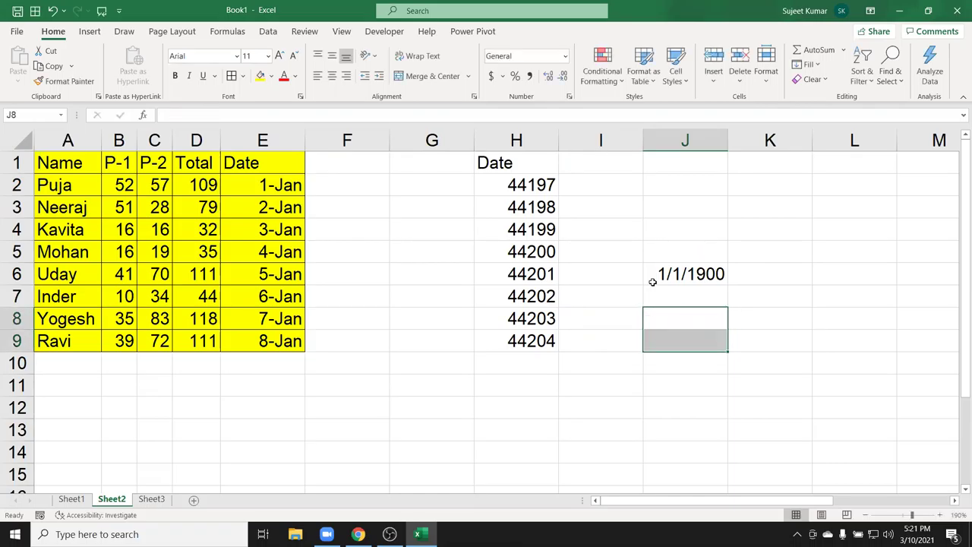
pyautogui.press('Up')
pyautogui.press('Up')
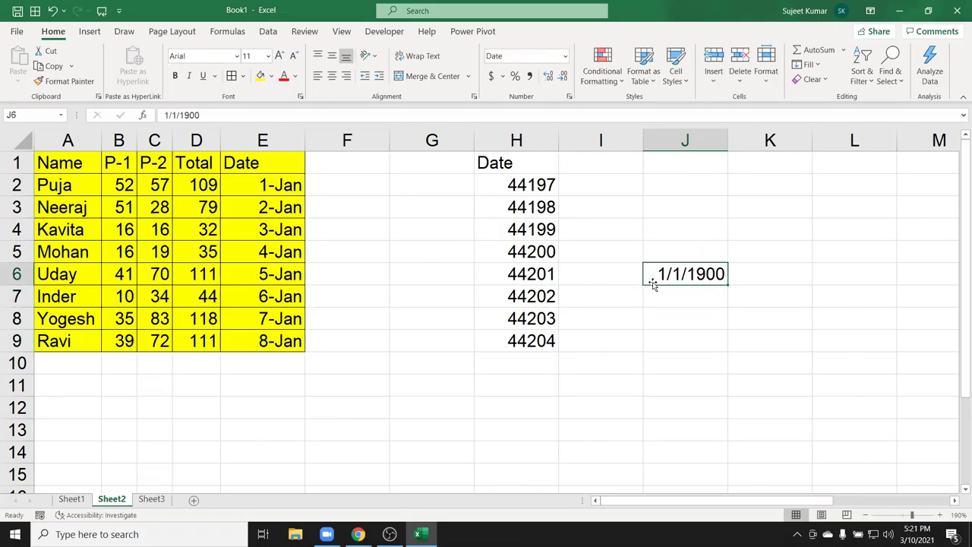
pyautogui.write('367')
pyautogui.press('Return')
pyautogui.click(653, 282)
pyautogui.write('44197')
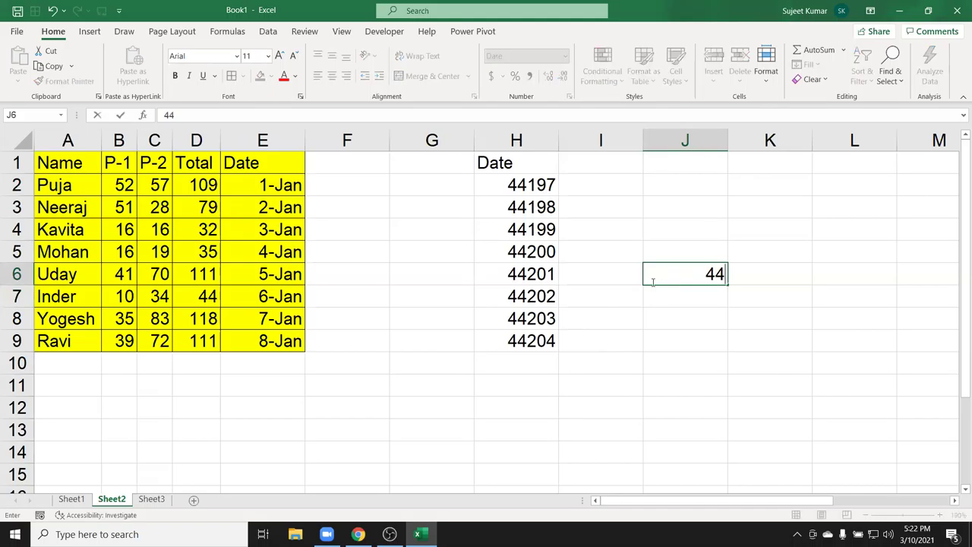
pyautogui.press('Return')
pyautogui.click(652, 284)
pyautogui.press('Return')
pyautogui.click(652, 284)
pyautogui.press('Delete')
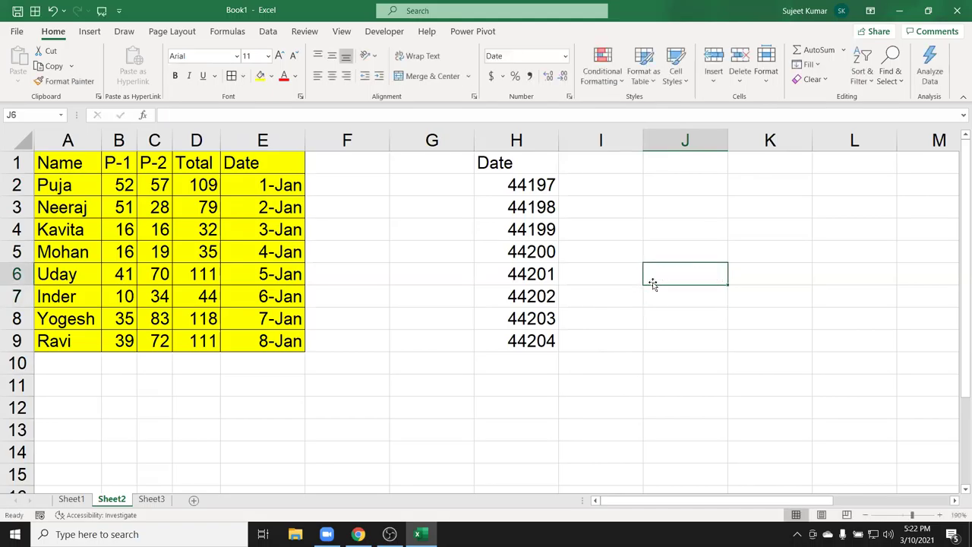
pyautogui.press('Left')
pyautogui.press('Left')
pyautogui.press('Up')
pyautogui.press('Up')
pyautogui.press('Up')
pyautogui.press('Up')
pyautogui.press('Up')
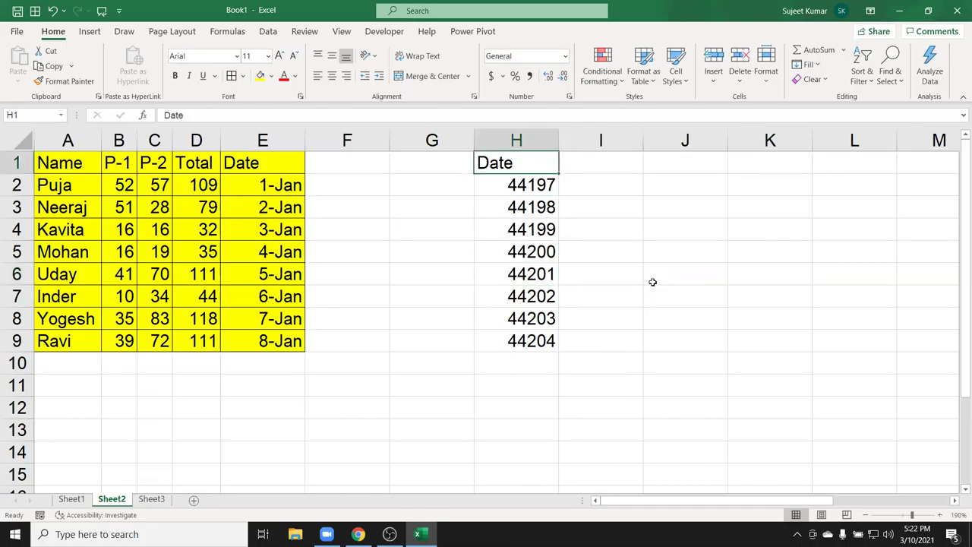
# Enter the text 123as in J4 and =J4+20 below it, producing #VALUE!
pyautogui.click(644, 237)
pyautogui.write('123as')
pyautogui.press('Return')
pyautogui.write('=')
pyautogui.click(645, 238)
pyautogui.write('+20')
pyautogui.press('Return')
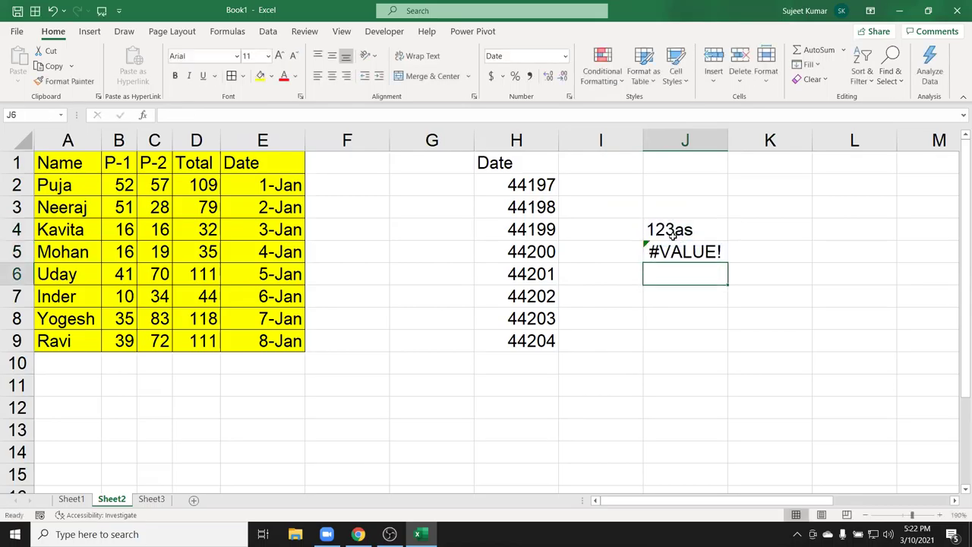
# Put today's date in J8 and format it in 10-Mar-21 date style.
pyautogui.click(530, 342)
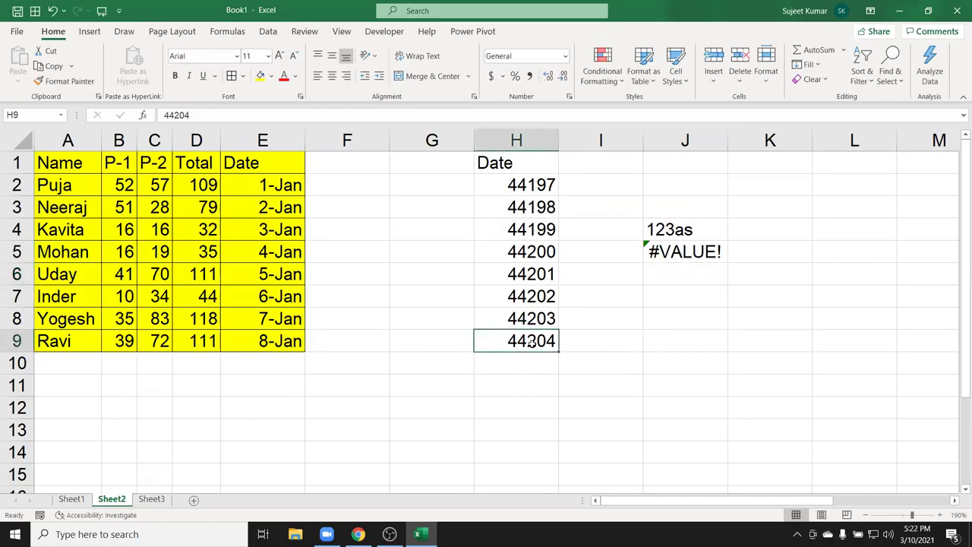
pyautogui.click(648, 317)
pyautogui.hotkey('ctrl', ';')
pyautogui.press('Return')
pyautogui.click(649, 318)
pyautogui.hotkey('ctrl', 'shift', '#')
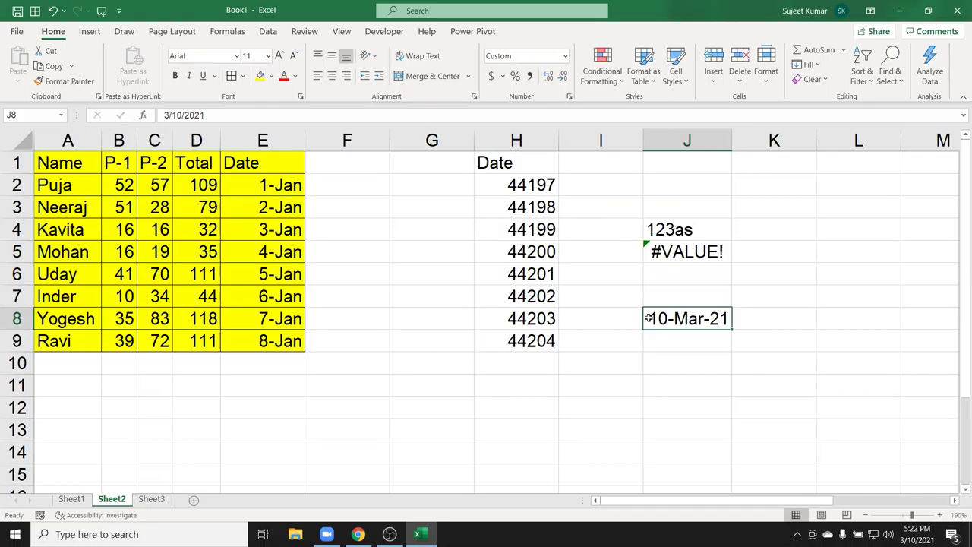
# Enter =J8+20 in J9 to get 30-Mar-21 and inspect the formula.
pyautogui.click(691, 342)
pyautogui.write('=')
pyautogui.press('Up')
pyautogui.write('+20')
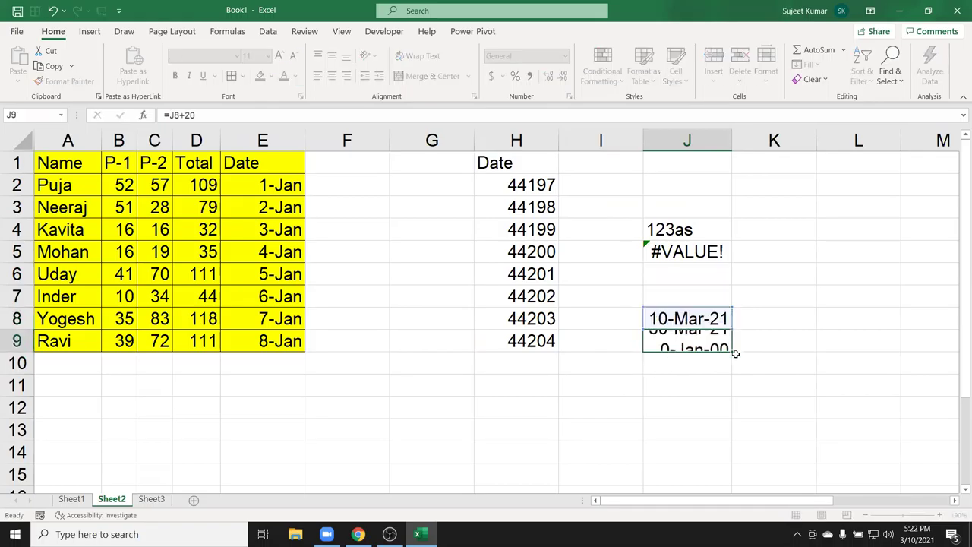
pyautogui.press('Return')
pyautogui.doubleClick(712, 341)
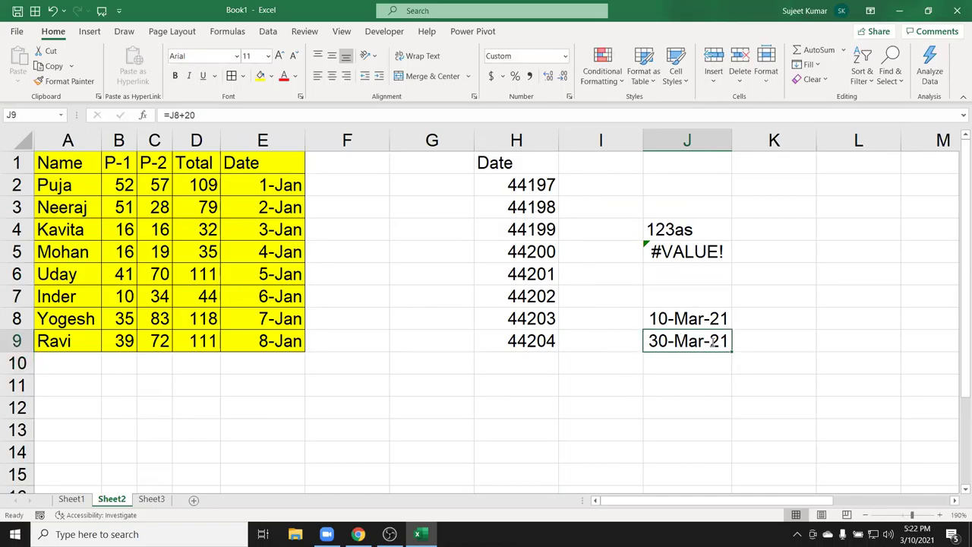
pyautogui.press('Escape')
pyautogui.press('Up')
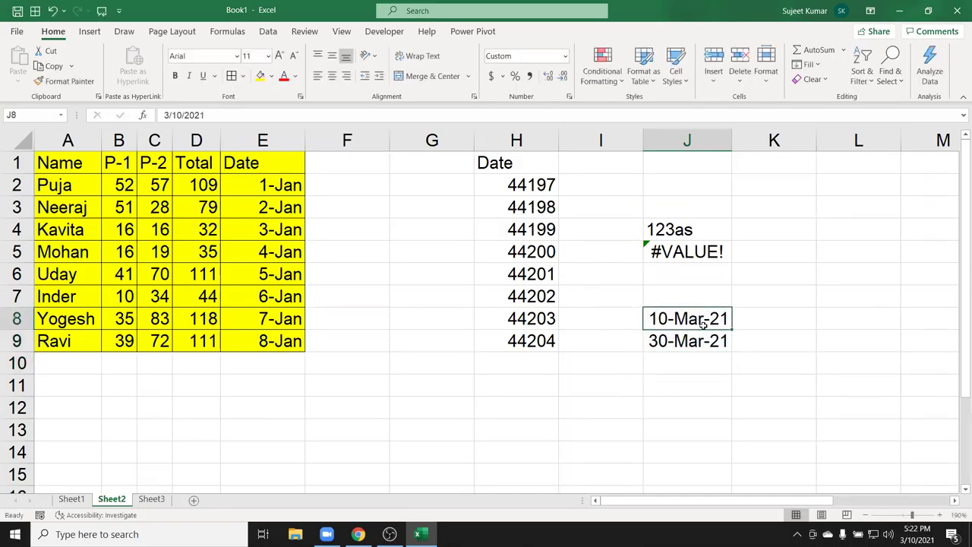
# Switch J8 and J9 to General to see serial numbers, then undo back to dates.
pyautogui.click(564, 59)
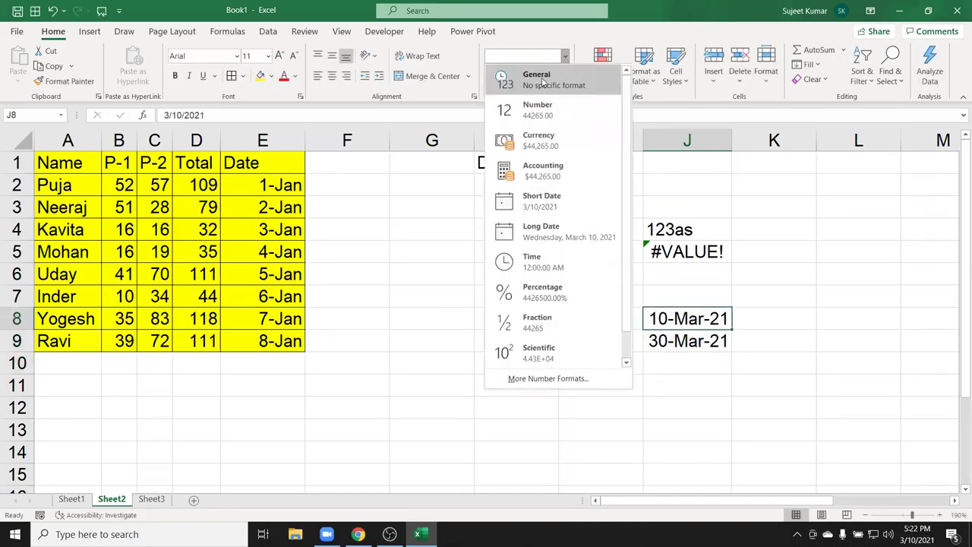
pyautogui.click(524, 78)
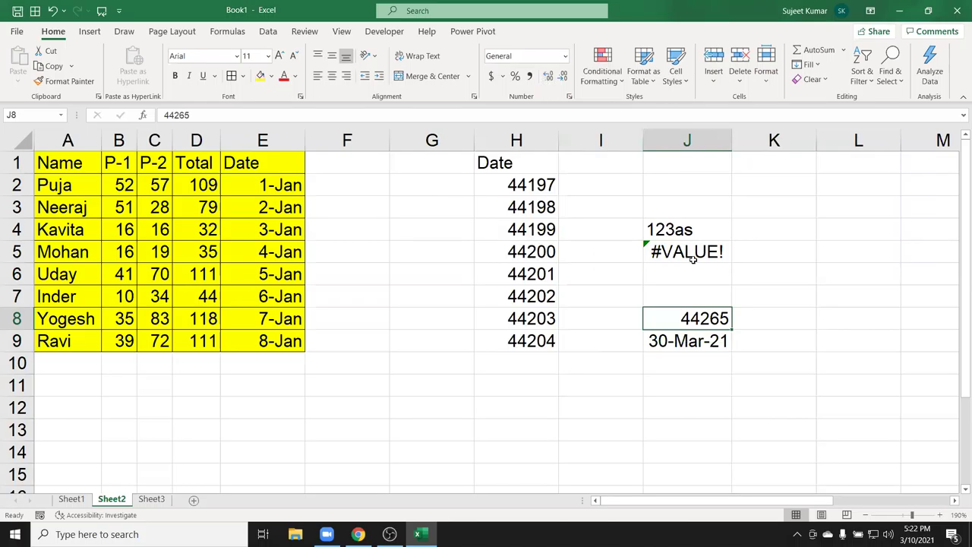
pyautogui.click(705, 340)
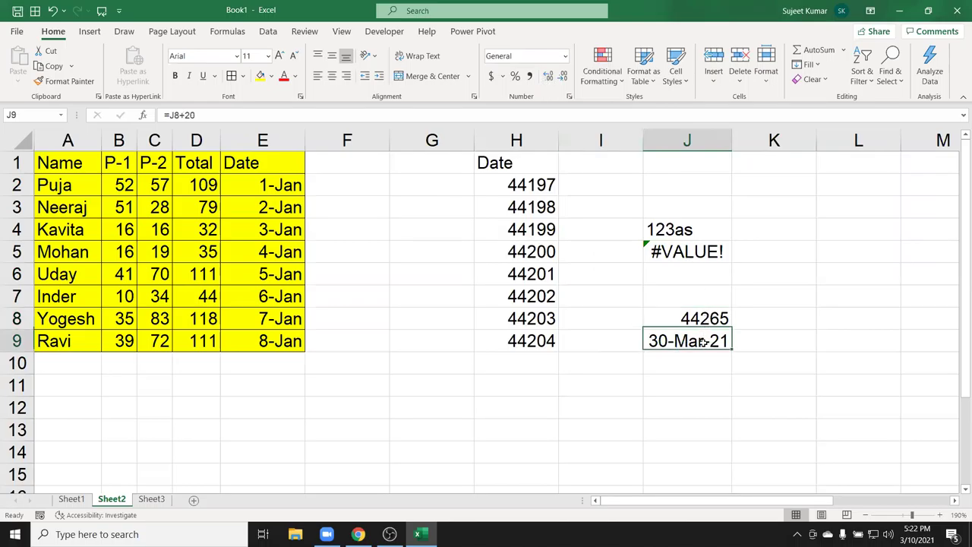
pyautogui.click(564, 60)
pyautogui.click(558, 80)
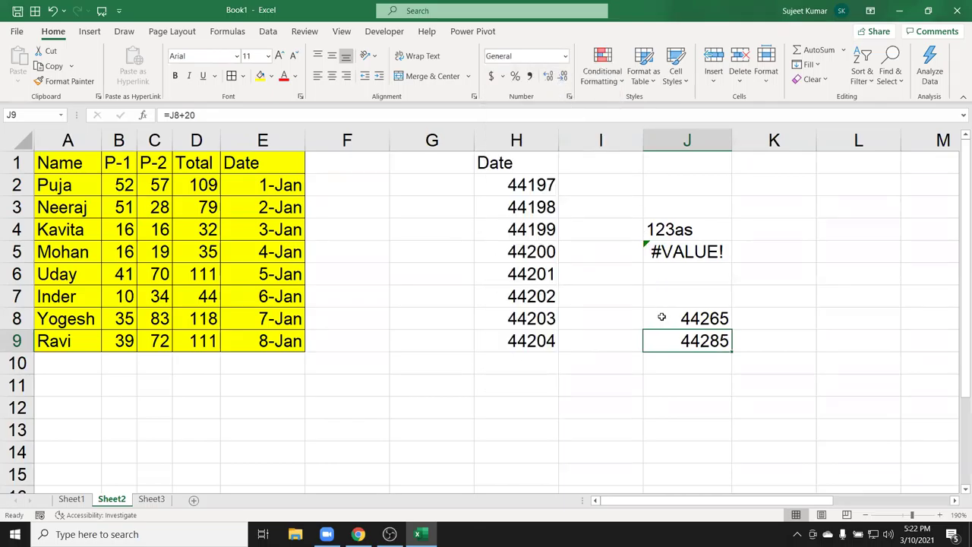
pyautogui.moveTo(686, 341); pyautogui.dragTo(686, 321)
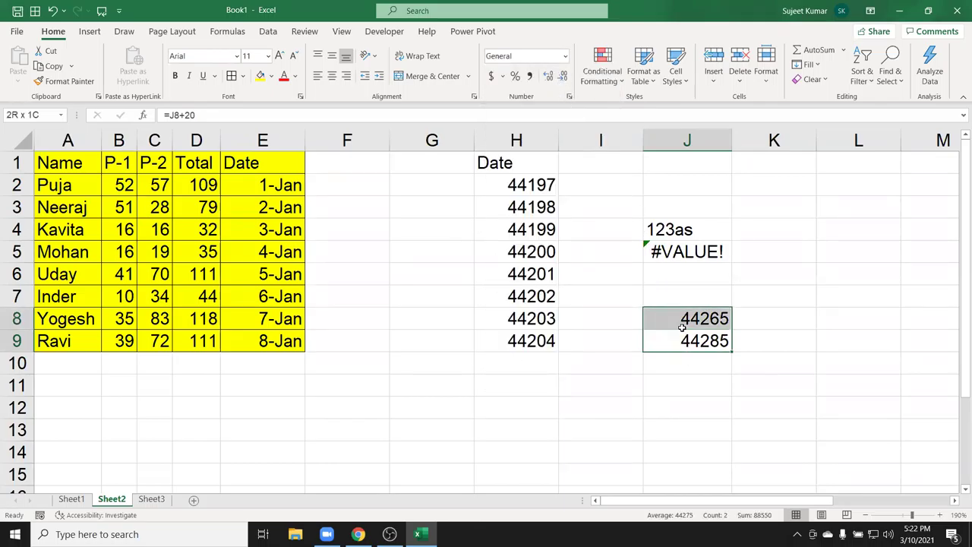
pyautogui.click(564, 60)
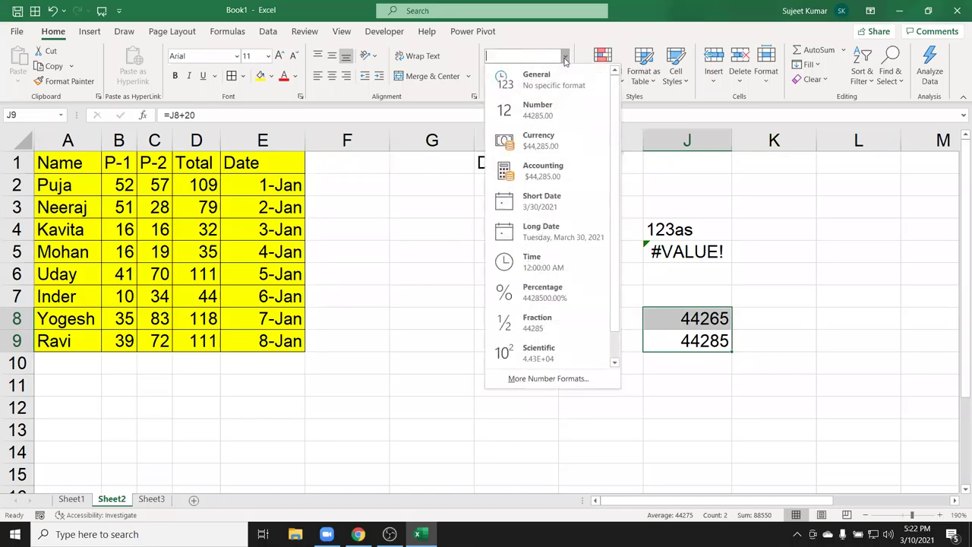
pyautogui.click(539, 79)
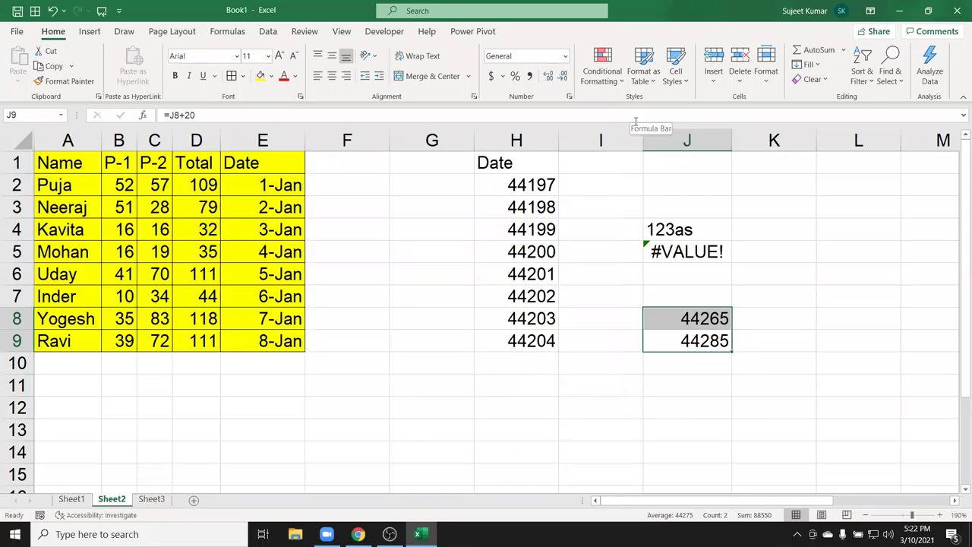
pyautogui.hotkey('ctrl', 'z')
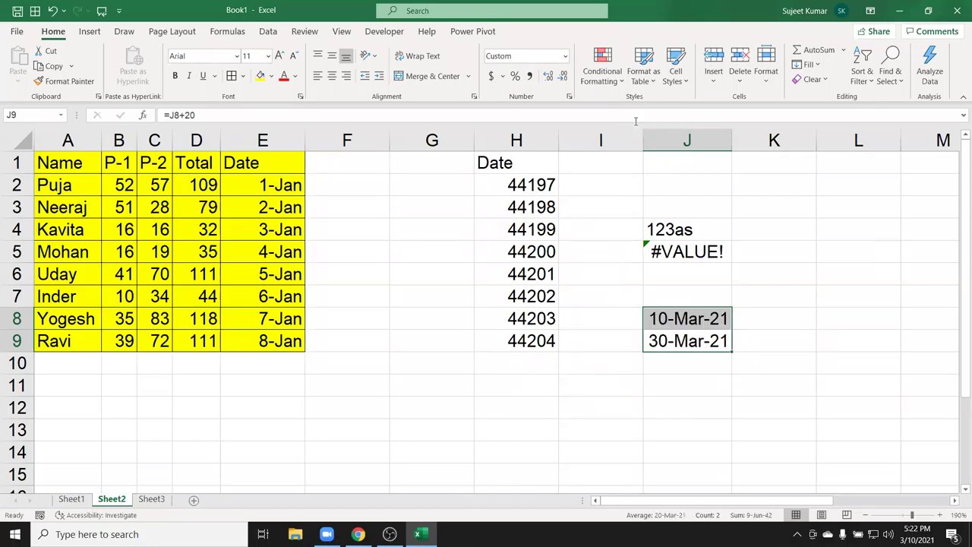
pyautogui.moveTo(683, 343); pyautogui.dragTo(686, 320)
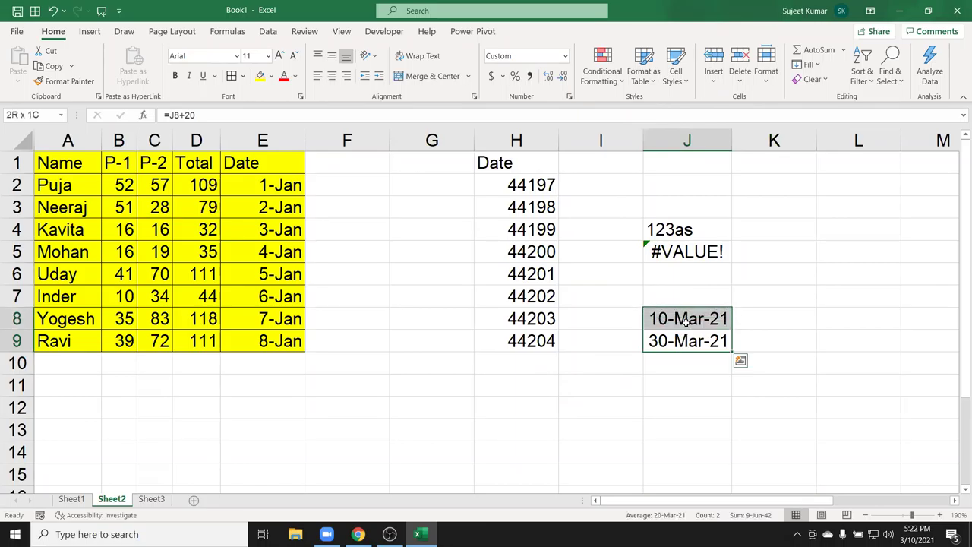
# Copy E1:E9 and paste it into G1 as values and number formats.
pyautogui.click(263, 162)
pyautogui.moveTo(263, 161); pyautogui.dragTo(266, 342)
pyautogui.hotkey('ctrl', 'c')
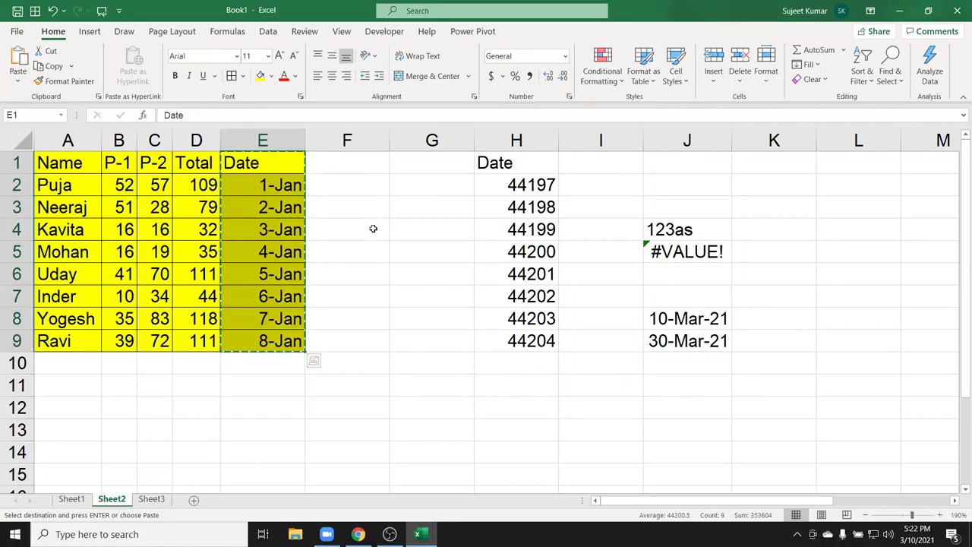
pyautogui.click(418, 161)
pyautogui.rightClick(420, 161)
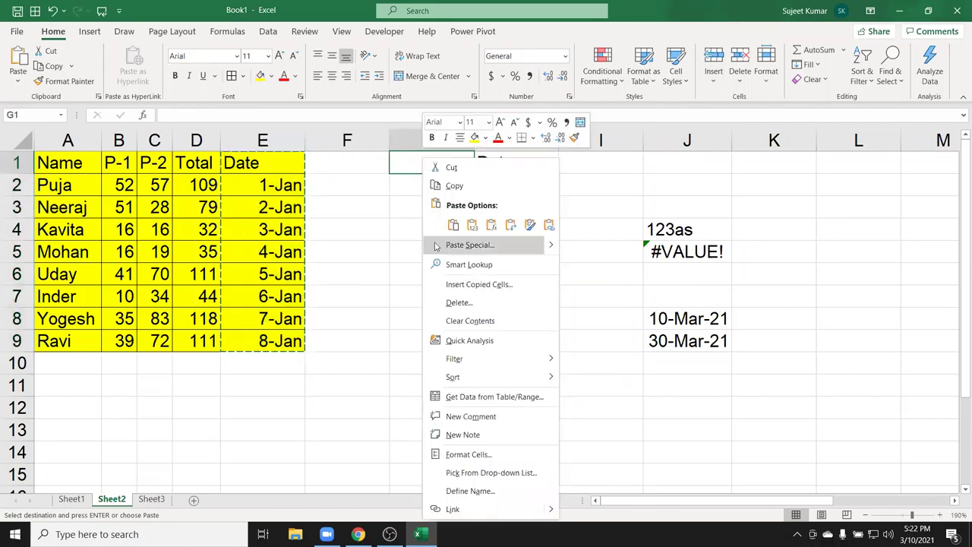
pyautogui.click(436, 245)
pyautogui.click(353, 196)
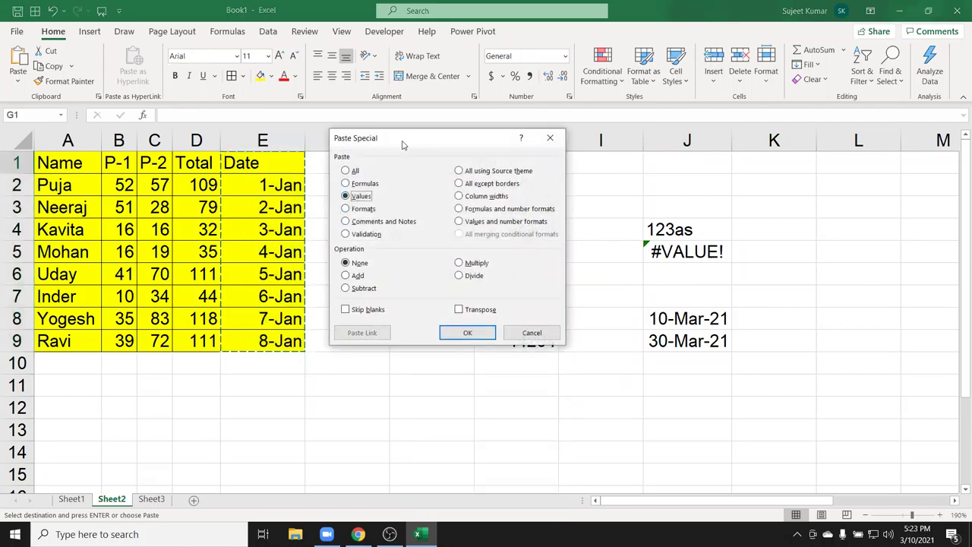
pyautogui.moveTo(403, 144); pyautogui.dragTo(214, 152)
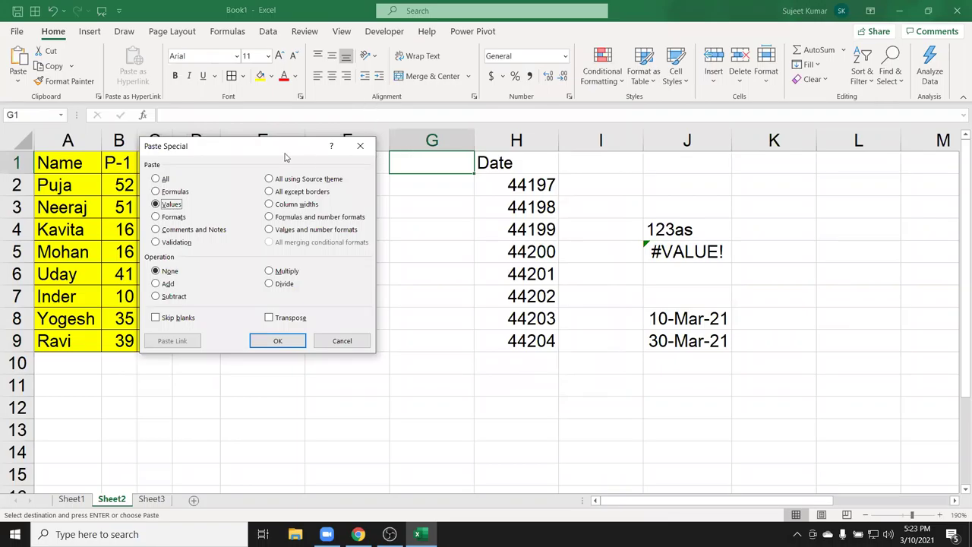
pyautogui.moveTo(263, 155); pyautogui.dragTo(264, 141)
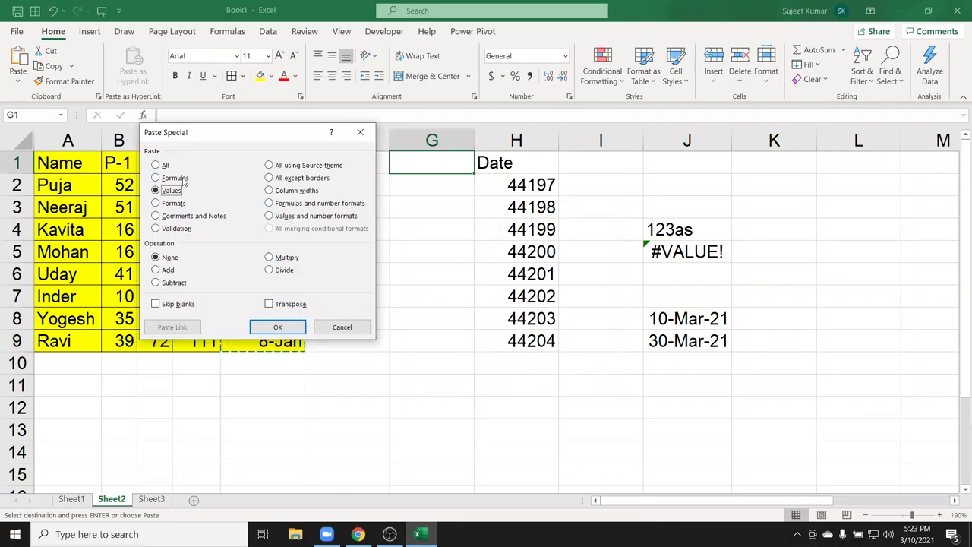
pyautogui.click(306, 216)
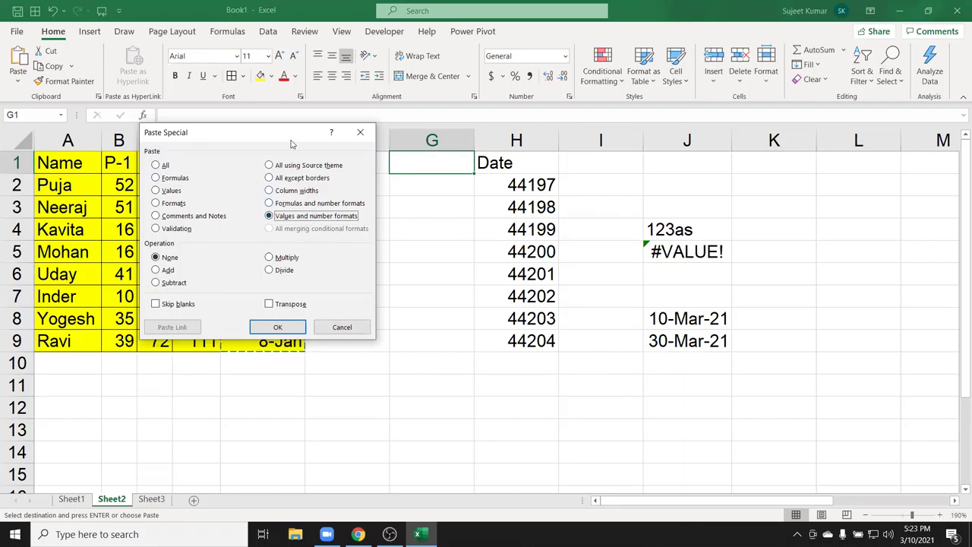
pyautogui.moveTo(290, 143); pyautogui.dragTo(743, 155)
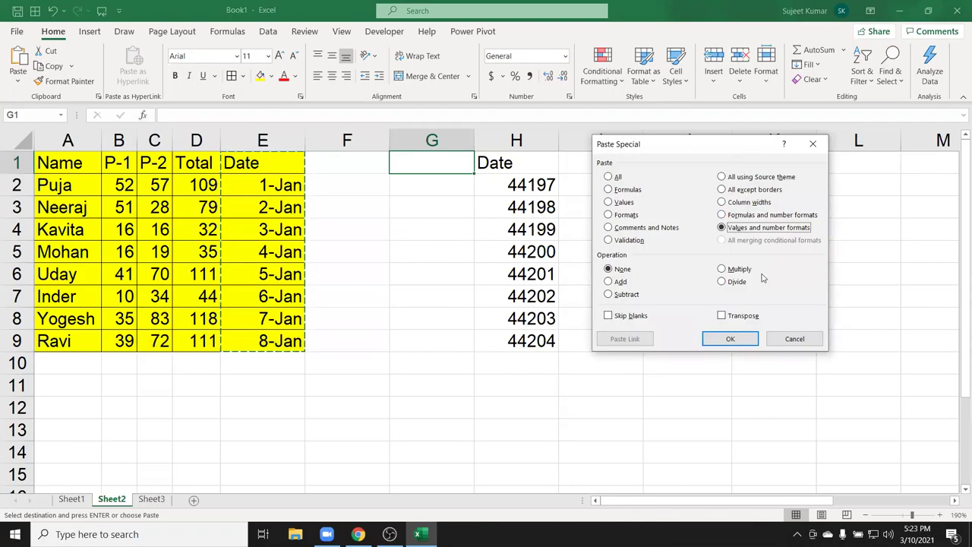
pyautogui.click(732, 339)
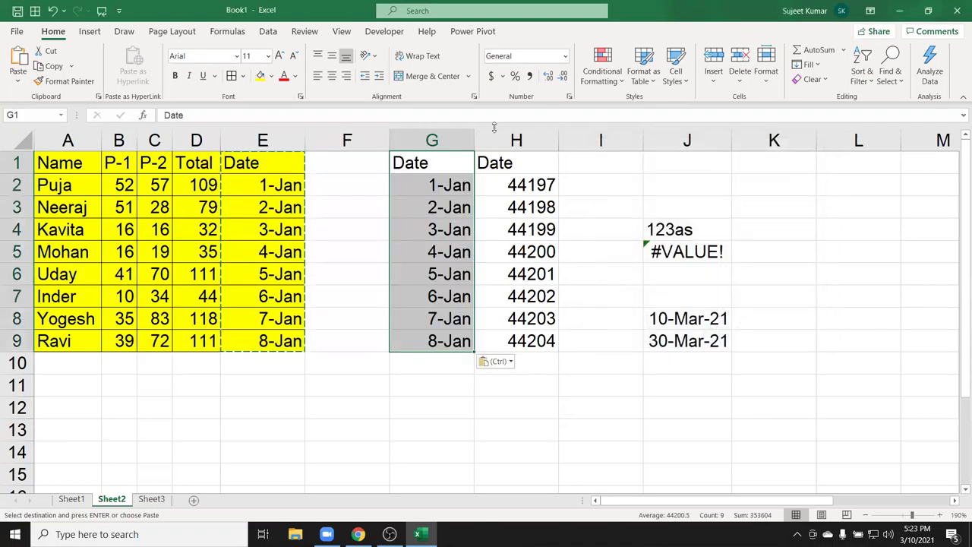
# Check that column G's pasted cells hold dates starting 1/1/2021.
pyautogui.click(453, 204)
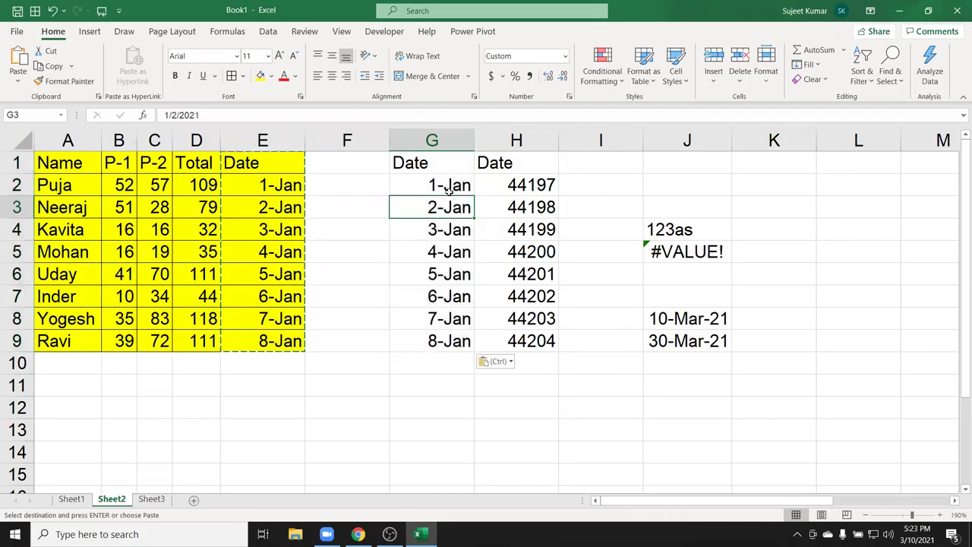
pyautogui.click(447, 187)
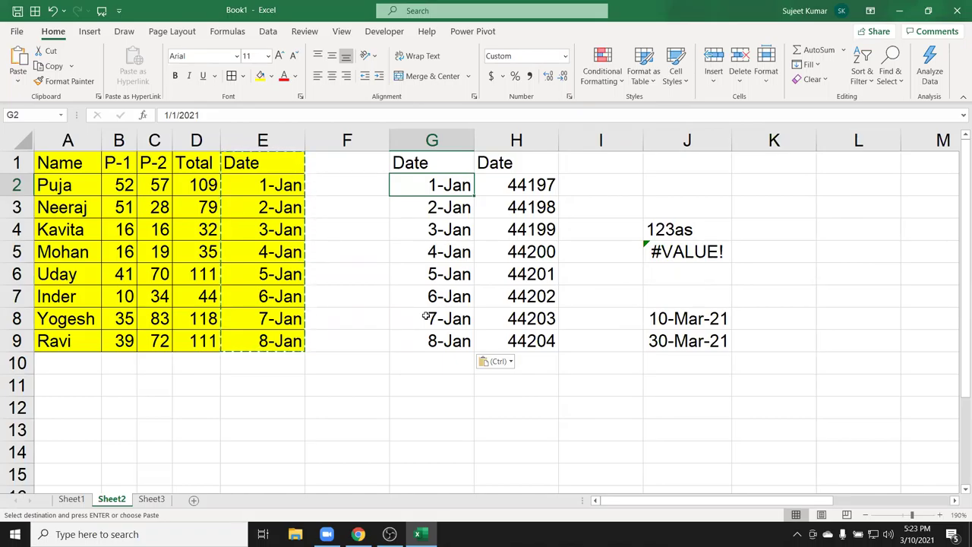
pyautogui.moveTo(447, 348); pyautogui.dragTo(442, 155)
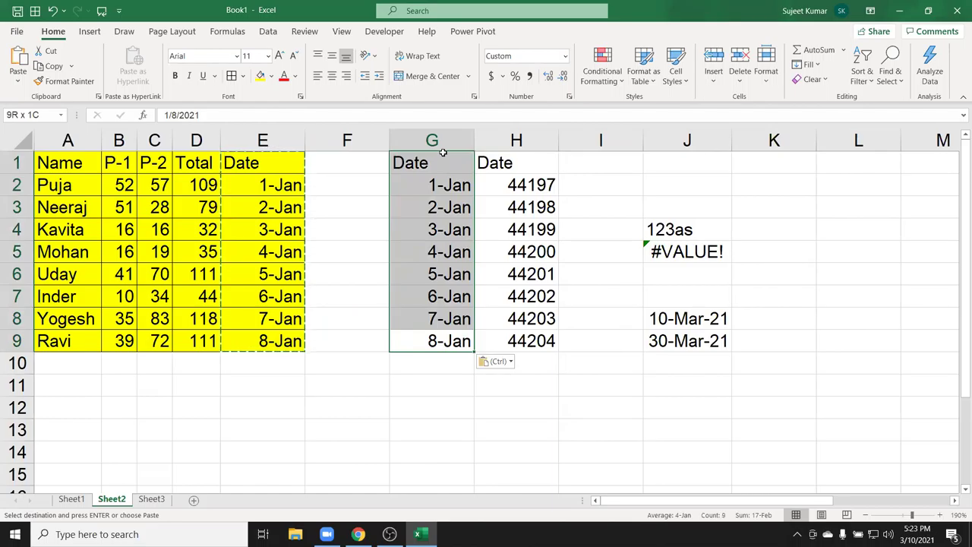
# On Sheet3, enter 20 in B5 and 30 in C5.
pyautogui.click(151, 499)
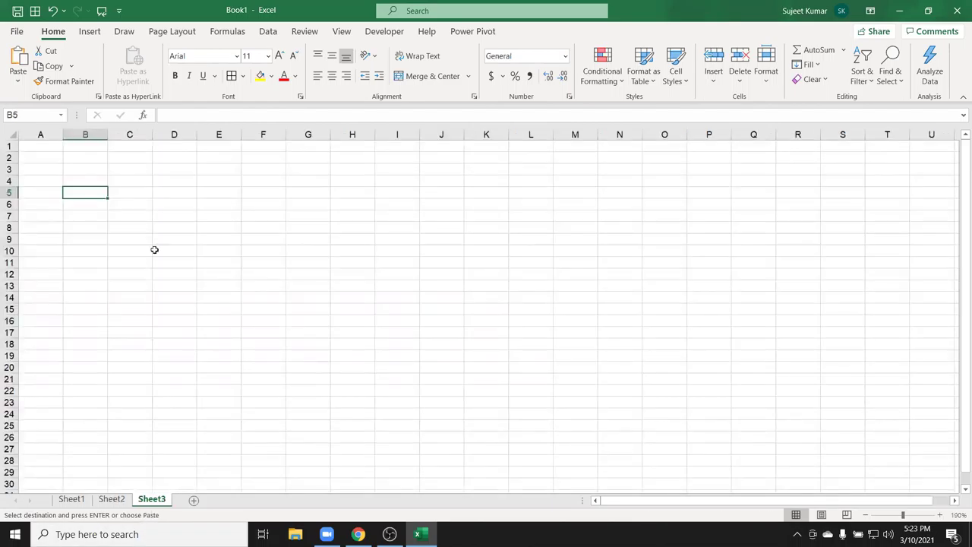
pyautogui.scroll(5, 133, 233)
pyautogui.write('20')
pyautogui.press('Tab')
pyautogui.write('30')
pyautogui.press('Return')
# Copy B5's 20 and Paste Special Divide it onto C5, giving 1.5.
pyautogui.click(133, 228)
pyautogui.hotkey('ctrl', 'c')
pyautogui.press('Right')
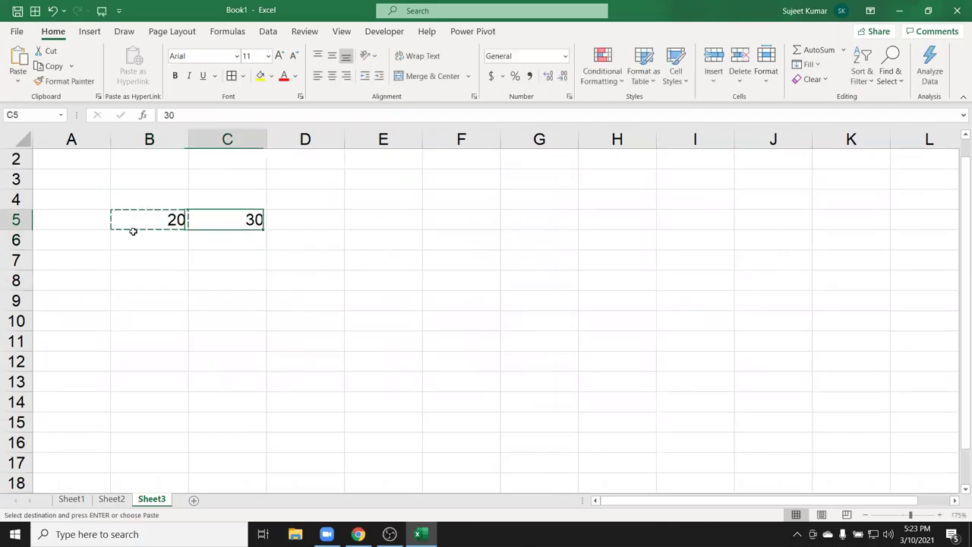
pyautogui.rightClick(257, 228)
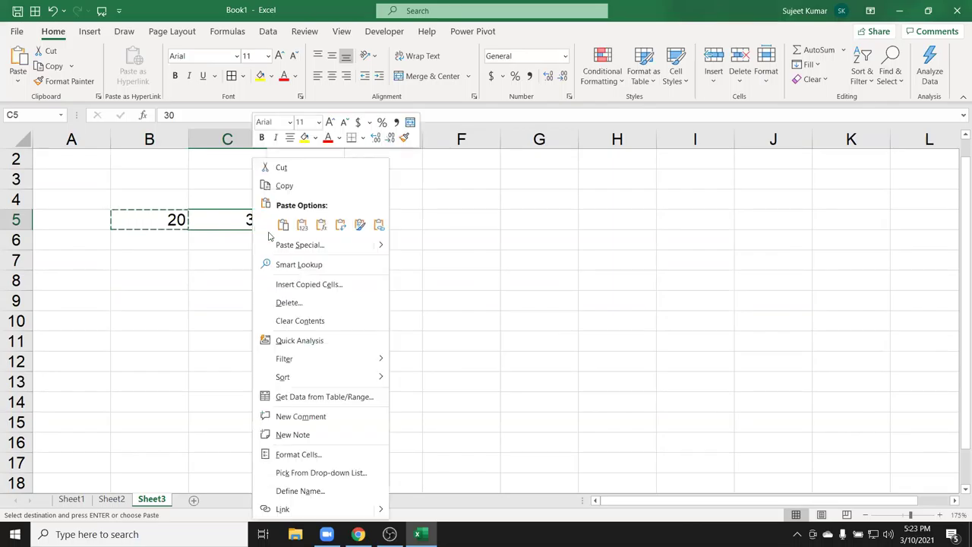
pyautogui.click(311, 245)
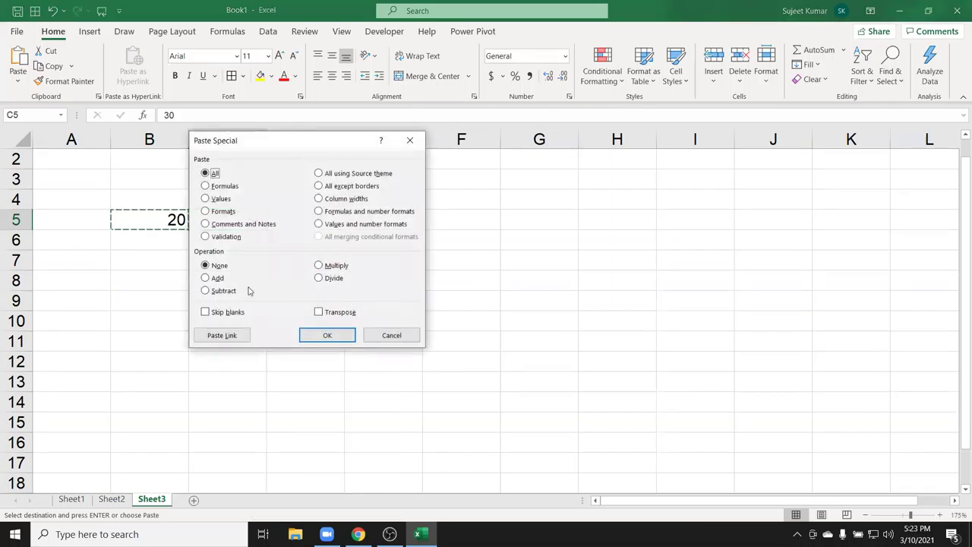
pyautogui.click(328, 279)
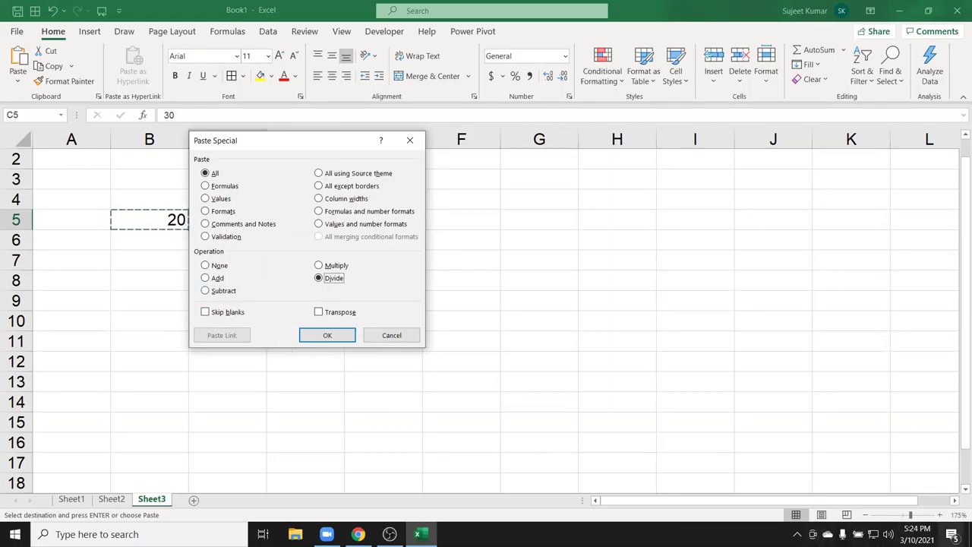
pyautogui.click(321, 332)
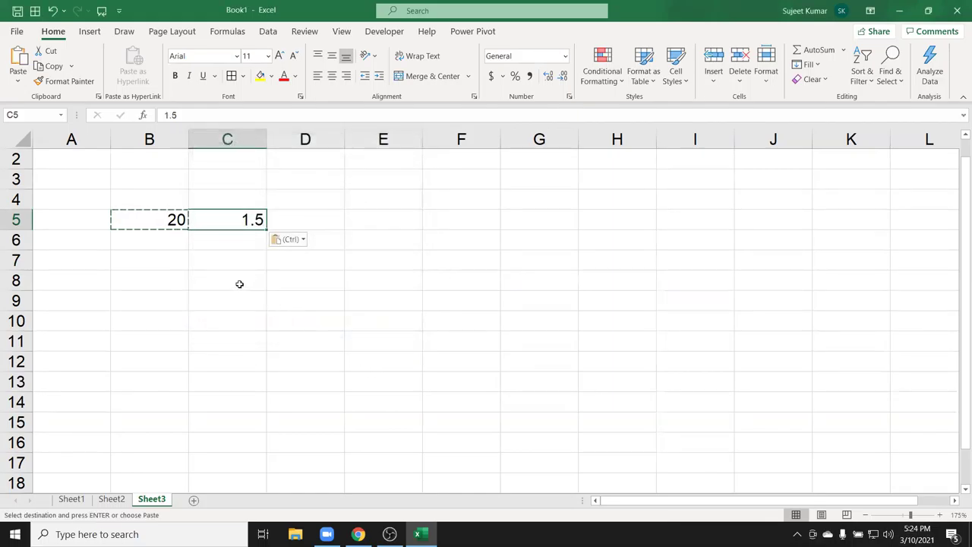
pyautogui.press('Escape')
pyautogui.click(374, 174)
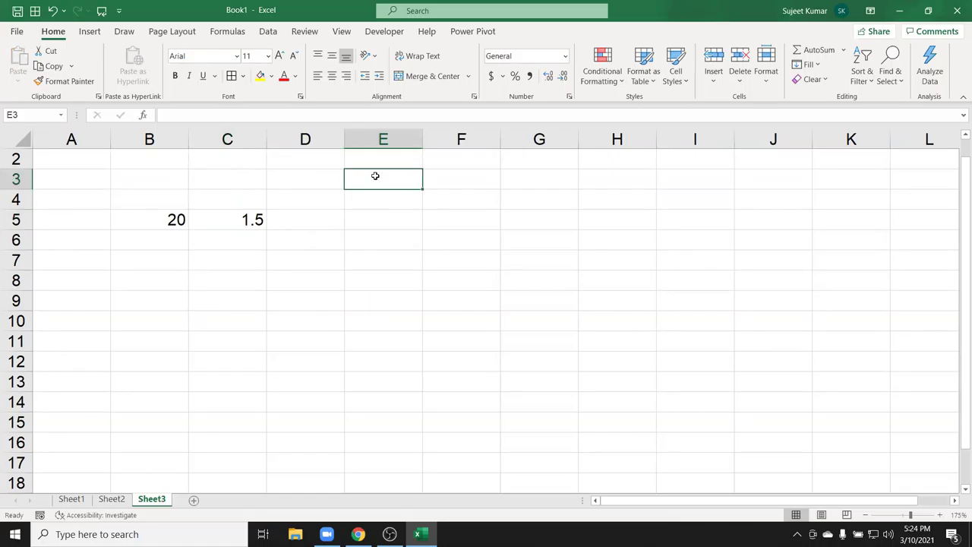
# Enter the headings Day, Month and Year across E3:G3.
pyautogui.write('Day')
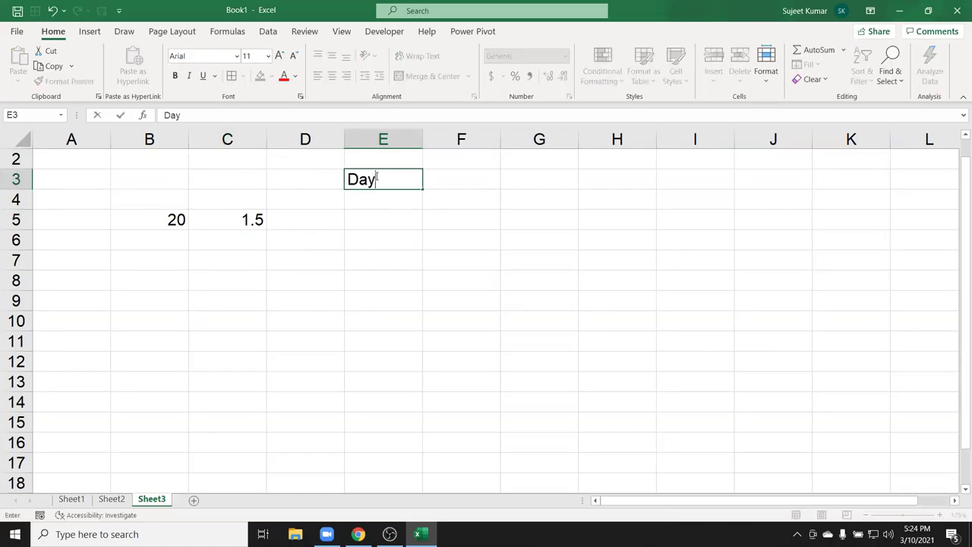
pyautogui.press('Tab')
pyautogui.write('Month')
pyautogui.press('Tab')
pyautogui.write('?YE')
pyautogui.press('BackSpace')
pyautogui.press('BackSpace')
pyautogui.press('BackSpace')
pyautogui.write('Year')
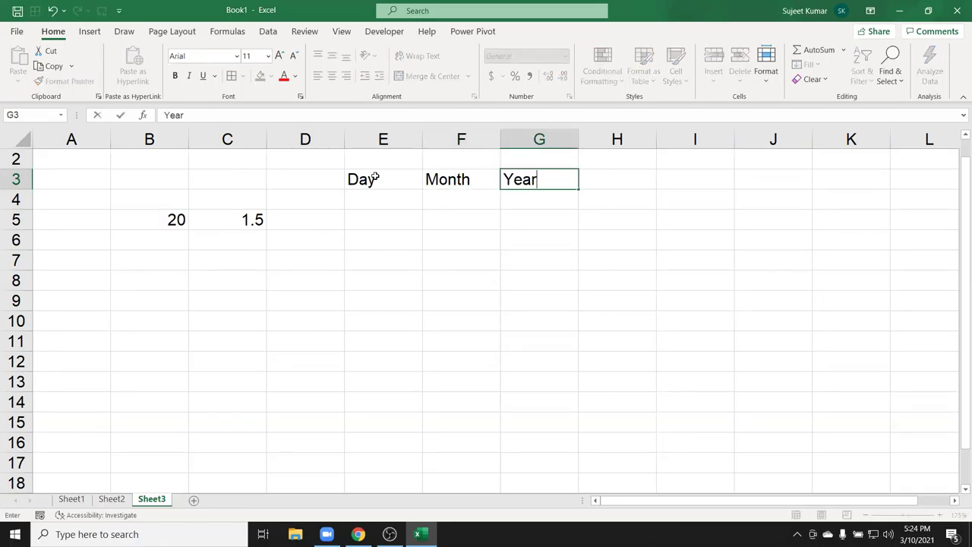
pyautogui.press('Return')
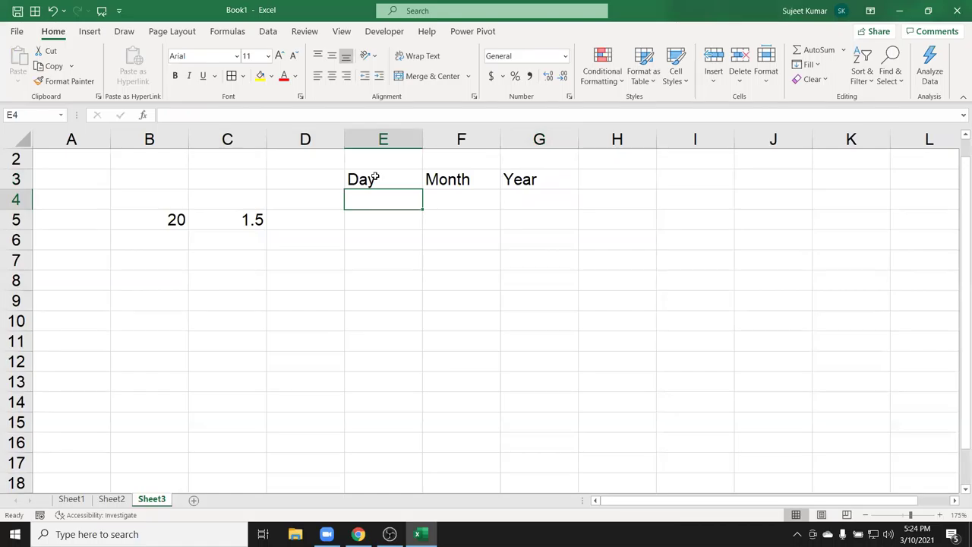
# Clear the Day, Month and Year headings from E3:G3.
pyautogui.click(374, 177)
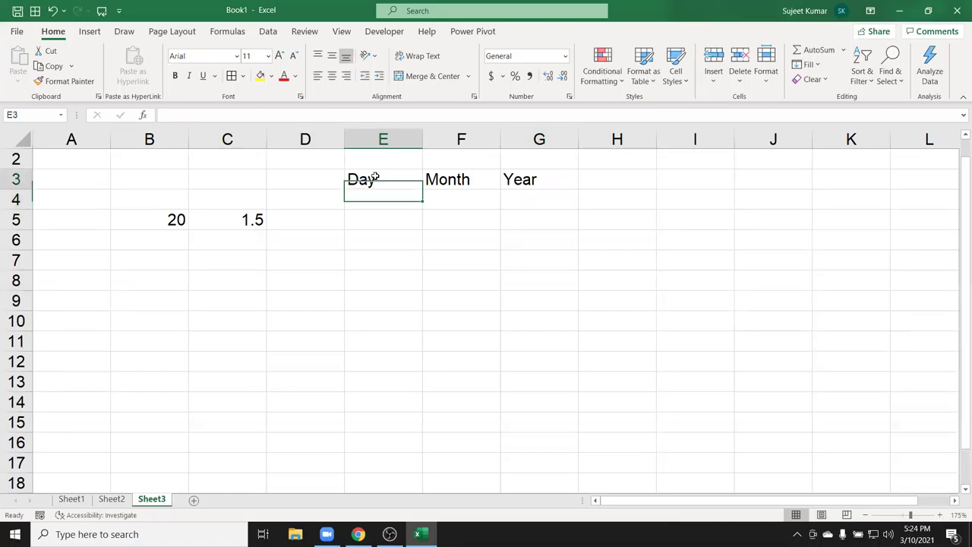
pyautogui.hotkey('shift', 'Right')
pyautogui.hotkey('shift', 'Right')
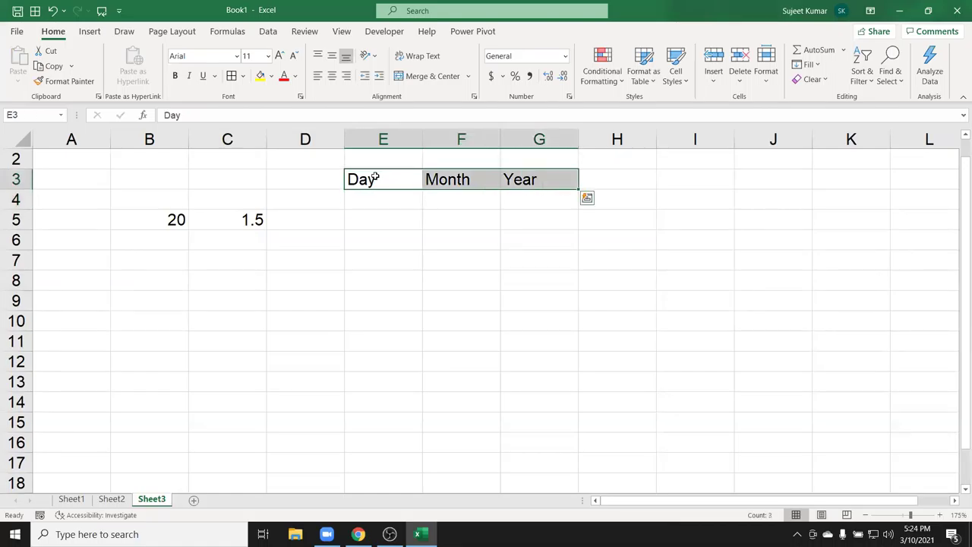
pyautogui.press('Delete')
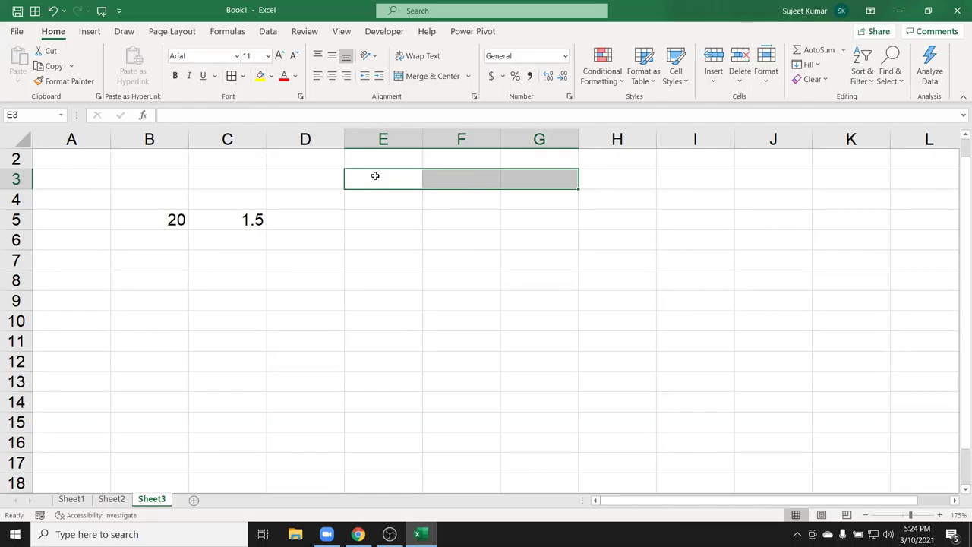
# Delete the values 20 and 1.5 from B5:C5 and return to cell A1.
pyautogui.press('Down')
pyautogui.press('Down')
pyautogui.press('Left')
pyautogui.press('Left')
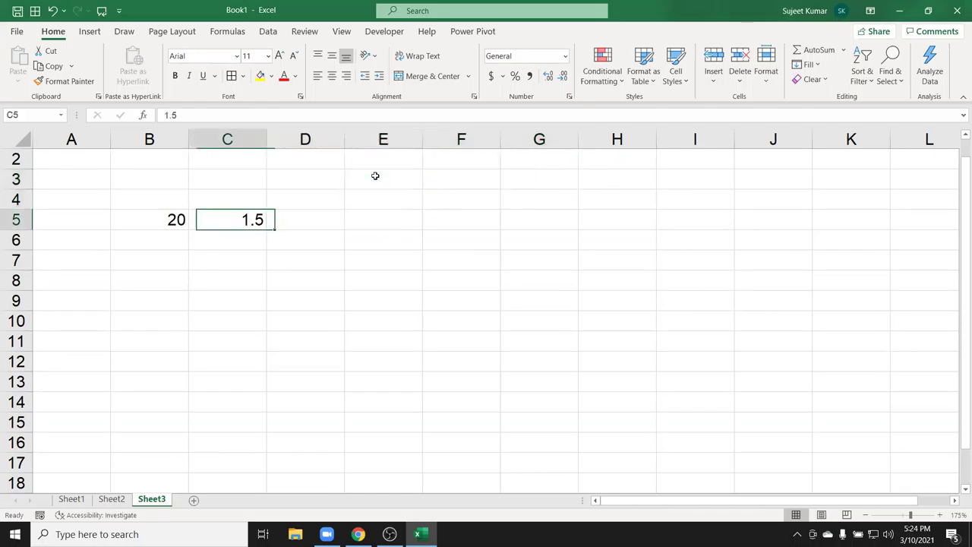
pyautogui.press('Left')
pyautogui.hotkey('shift', 'Right')
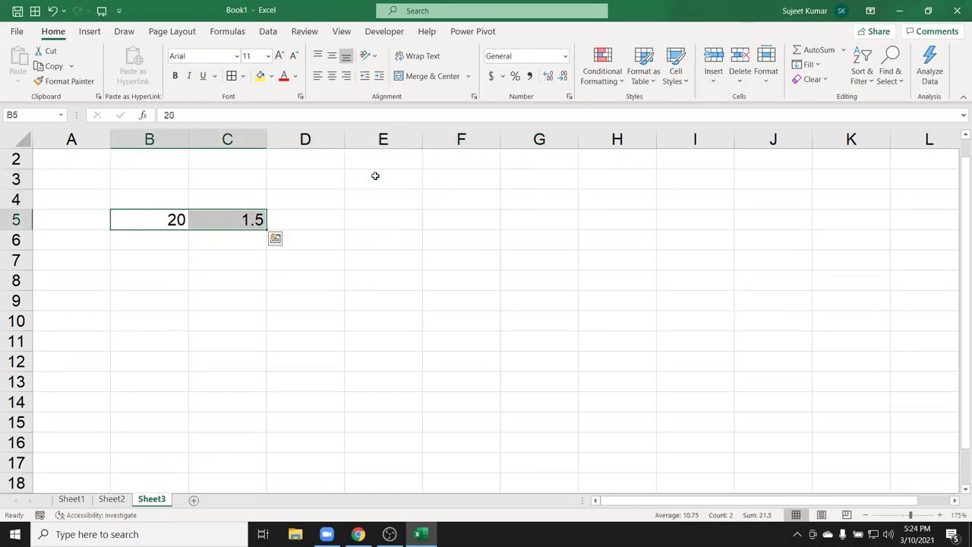
pyautogui.press('Delete')
pyautogui.press('Up')
pyautogui.press('Up')
pyautogui.press('Up')
pyautogui.press('Up')
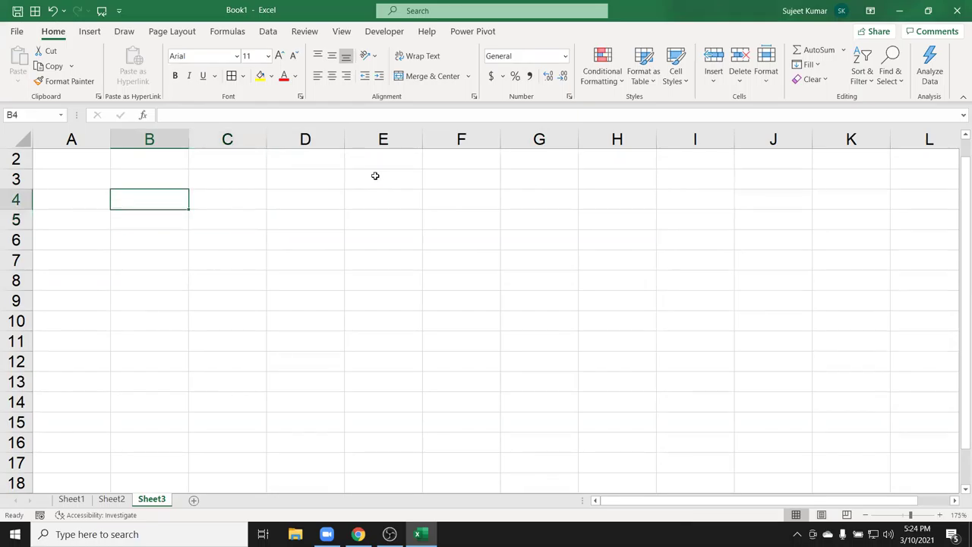
pyautogui.press('Left')
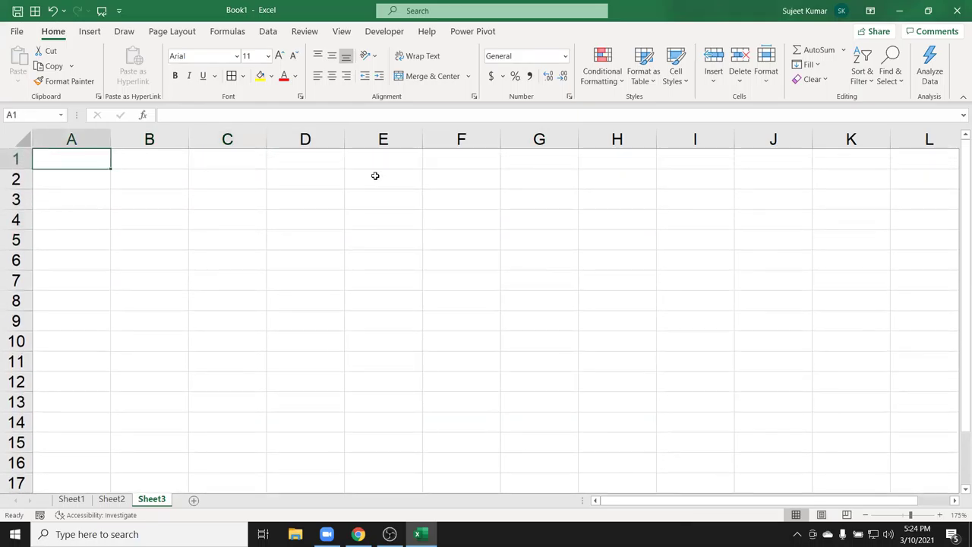
pyautogui.click(98, 97)
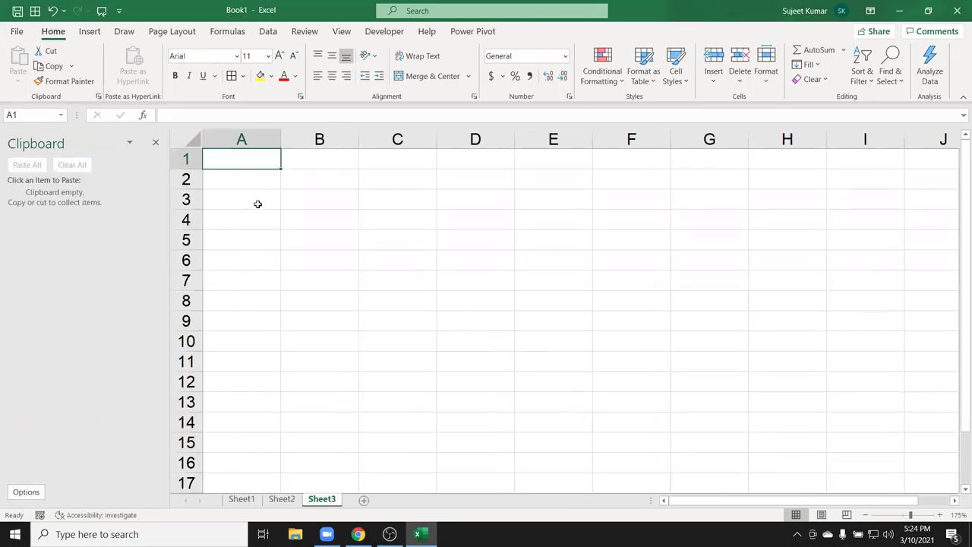
pyautogui.hotkey('ctrl', 'c')
pyautogui.rightClick(329, 206)
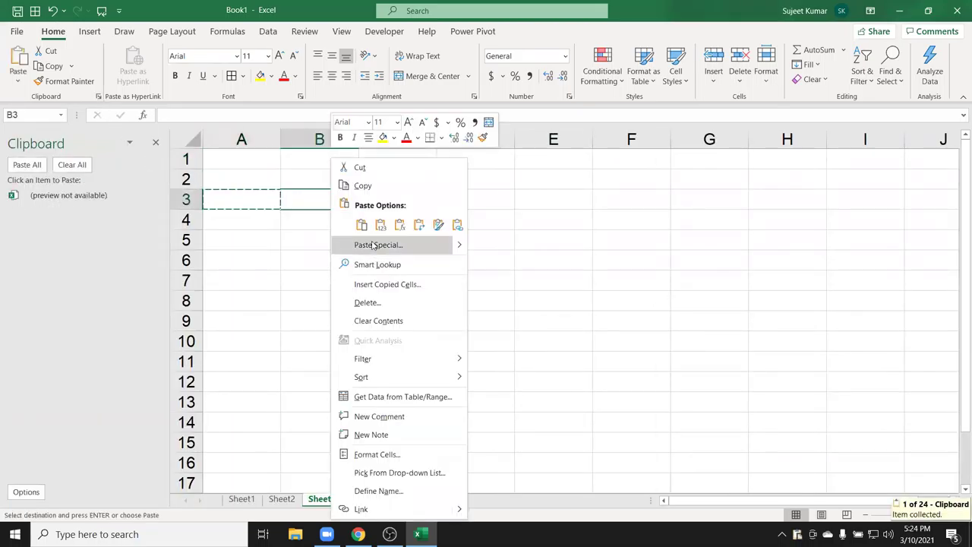
pyautogui.click(374, 245)
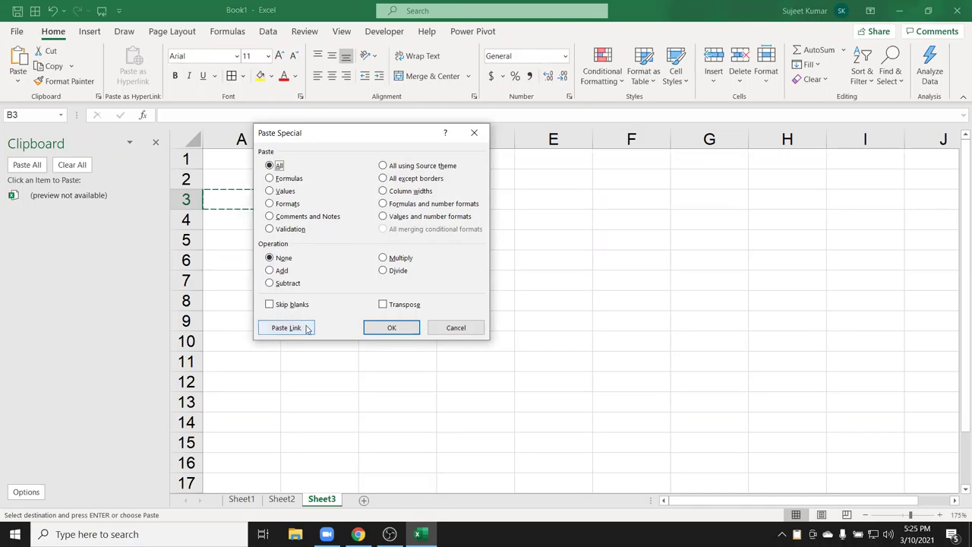
pyautogui.click(375, 330)
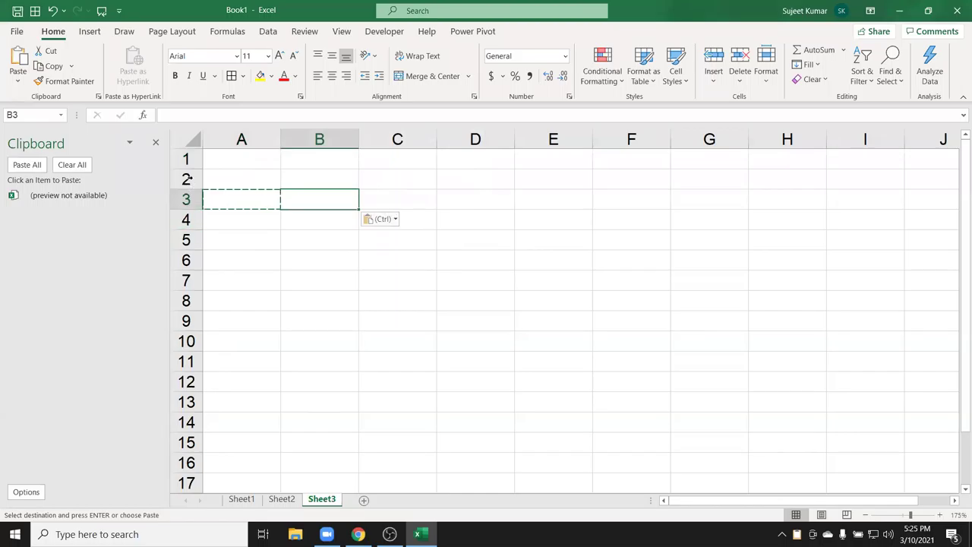
pyautogui.click(155, 143)
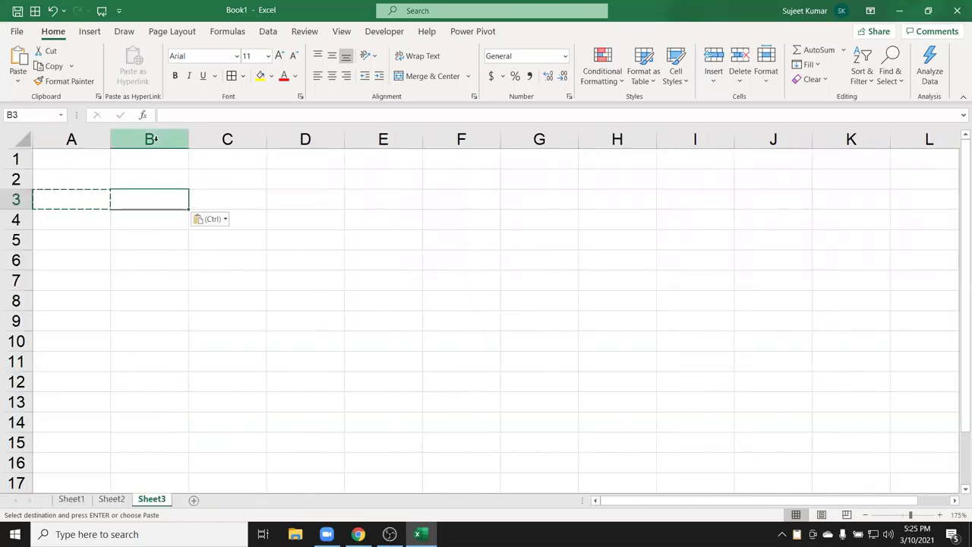
pyautogui.click(100, 163)
# Fill A1:A6 with 85, 25, 63, 36, 36 and 36.
pyautogui.write('85')
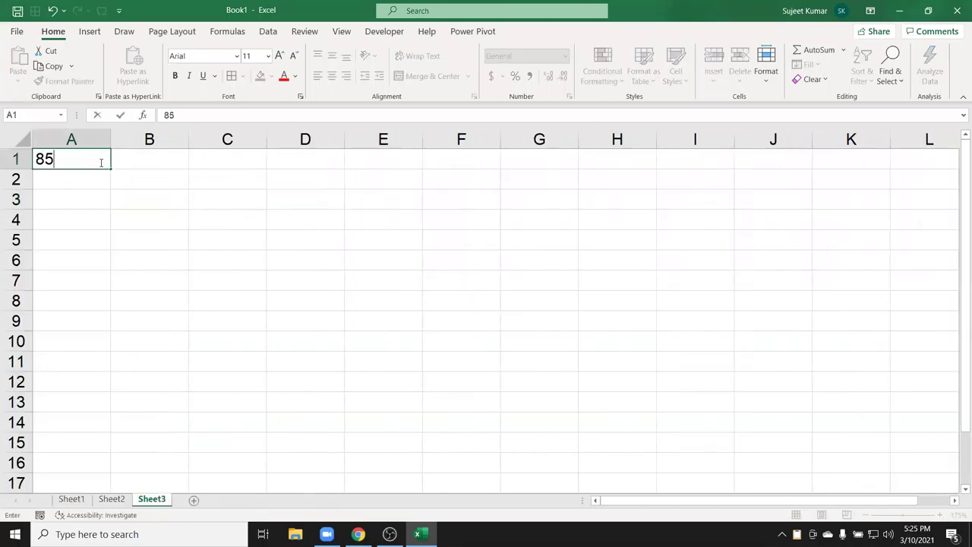
pyautogui.press('Return')
pyautogui.write('25')
pyautogui.press('Return')
pyautogui.write('63')
pyautogui.press('Return')
pyautogui.write('36')
pyautogui.press('Return')
pyautogui.write('36')
pyautogui.press('Return')
pyautogui.write('36')
pyautogui.press('Return')
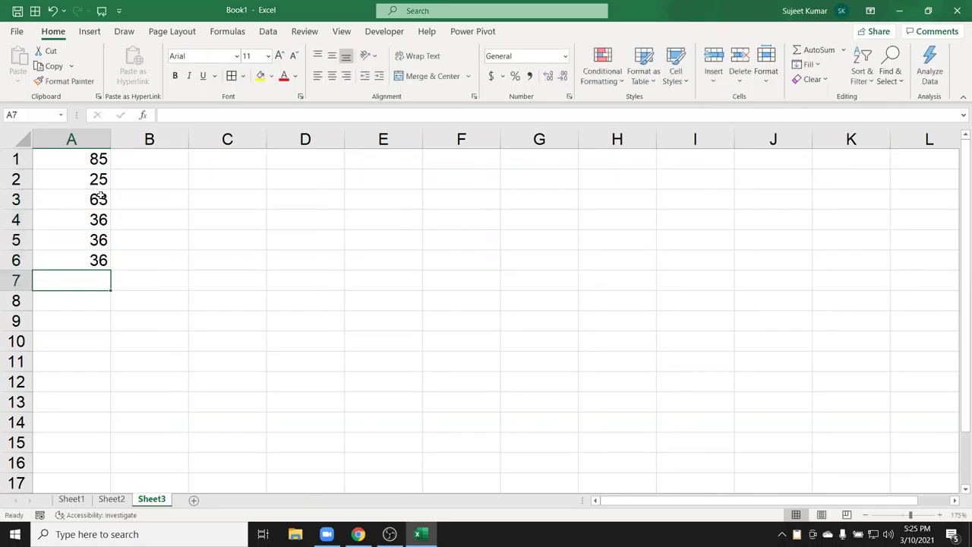
# Enter 20 in B3 and correct a mistyped entry in column B.
pyautogui.click(126, 194)
pyautogui.write('20')
pyautogui.press('Return')
pyautogui.press('Return')
pyautogui.press('Return')
pyautogui.press('Up')
pyautogui.write('20')
pyautogui.press('BackSpace')
pyautogui.press('BackSpace')
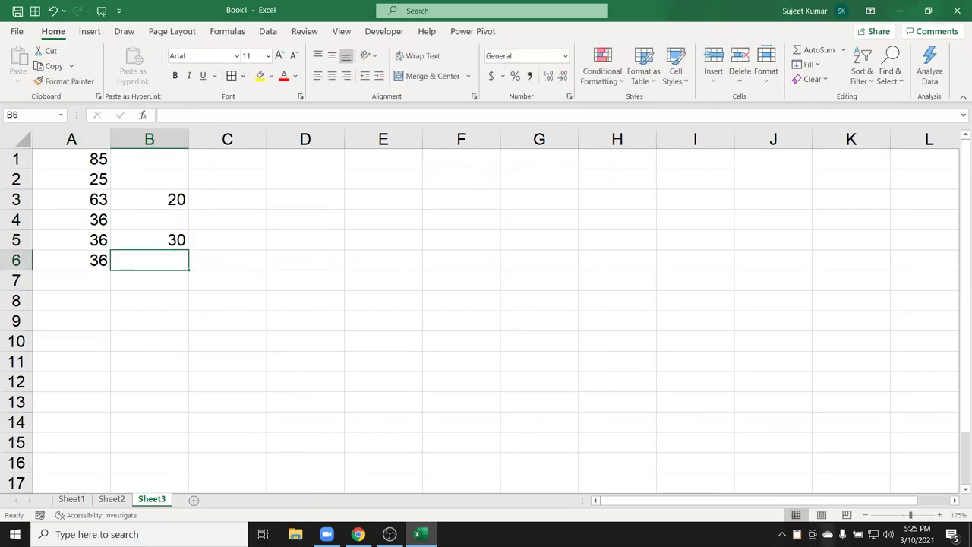
# Copy B1:B6, try a plain paste onto A1, and undo it.
pyautogui.moveTo(141, 154); pyautogui.dragTo(147, 251)
pyautogui.hotkey('ctrl', 'c')
pyautogui.click(83, 158)
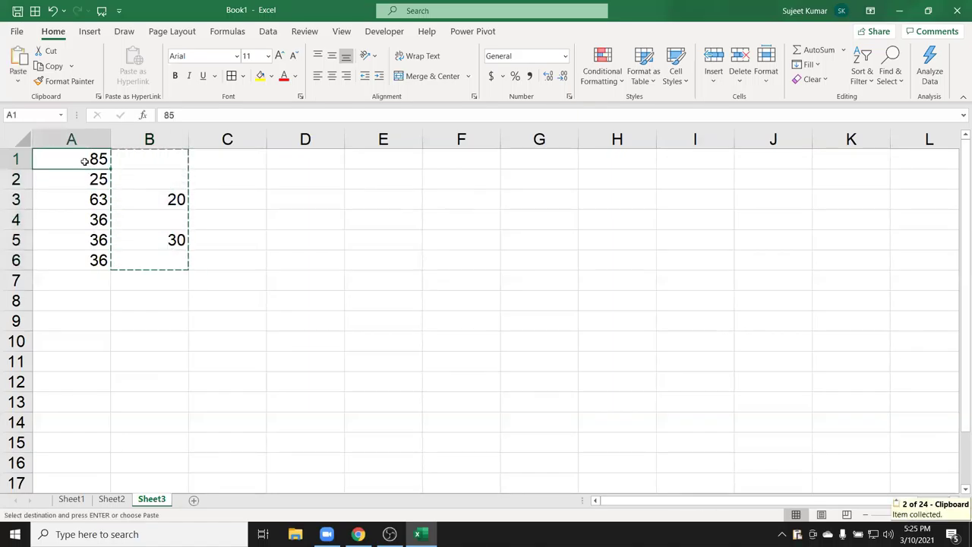
pyautogui.hotkey('ctrl', 'v')
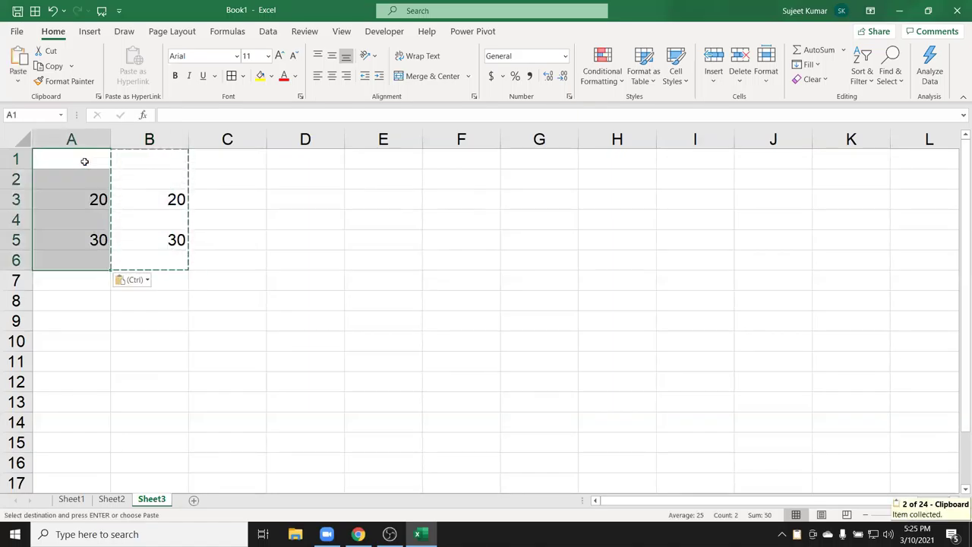
pyautogui.hotkey('ctrl', 'z')
# Paste Special B1:B6 onto A1 with Skip blanks enabled.
pyautogui.rightClick(87, 158)
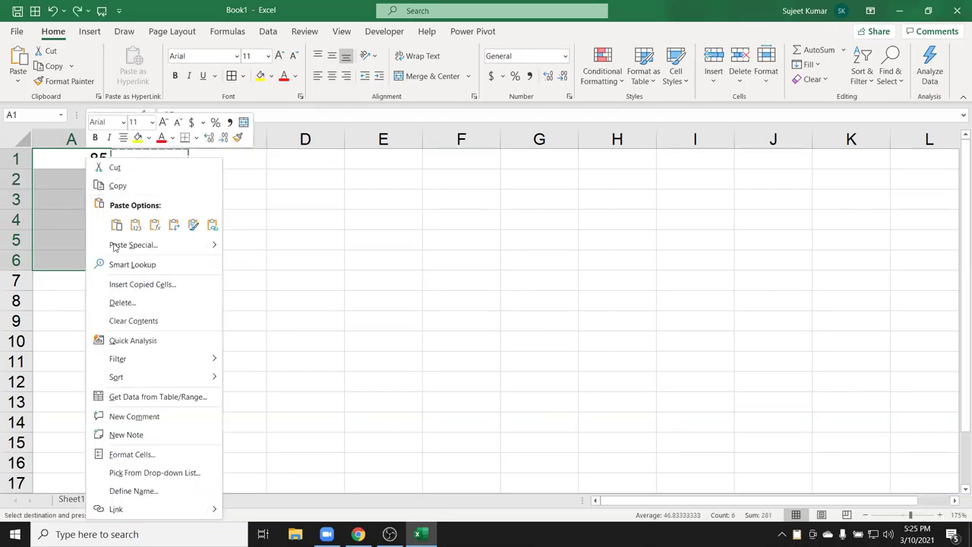
pyautogui.click(121, 245)
pyautogui.click(58, 315)
pyautogui.click(120, 338)
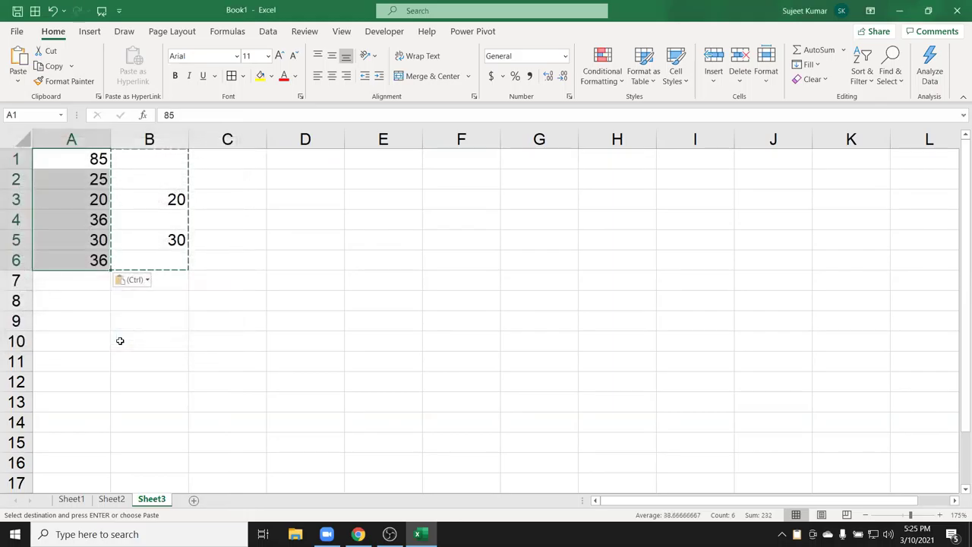
# Copy A1:A6 and Paste Special with Transpose as a row at D4:I4.
pyautogui.hotkey('ctrl', 'c')
pyautogui.moveTo(258, 199); pyautogui.dragTo(283, 214)
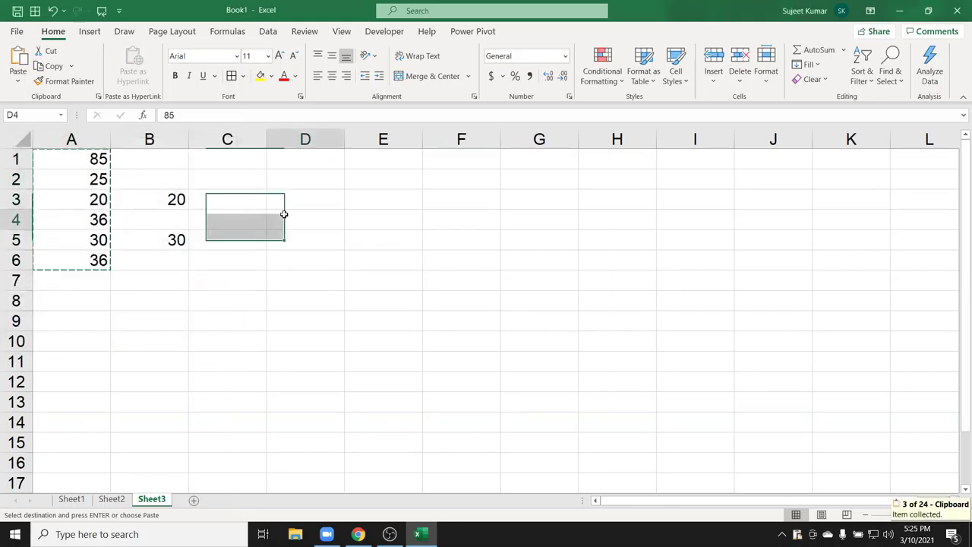
pyautogui.rightClick(283, 214)
pyautogui.click(321, 245)
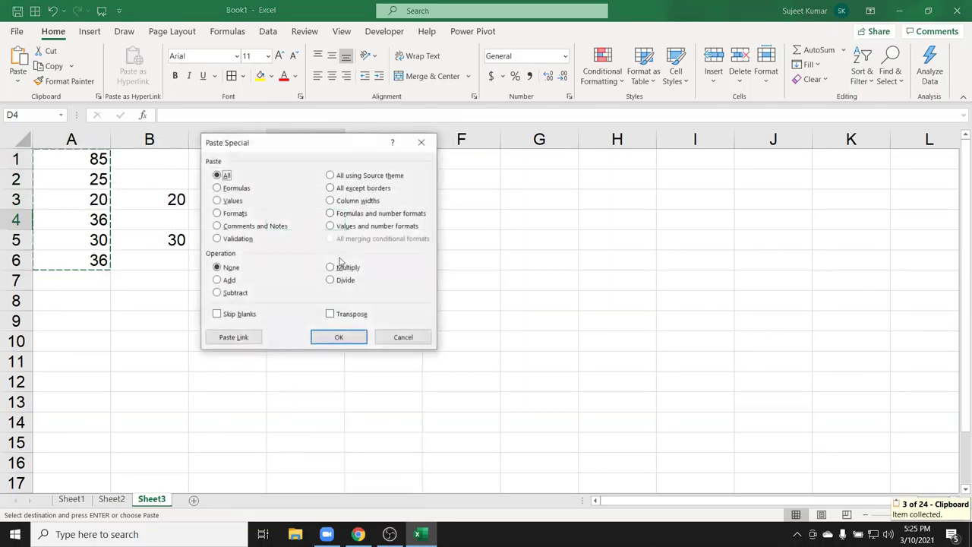
pyautogui.click(334, 314)
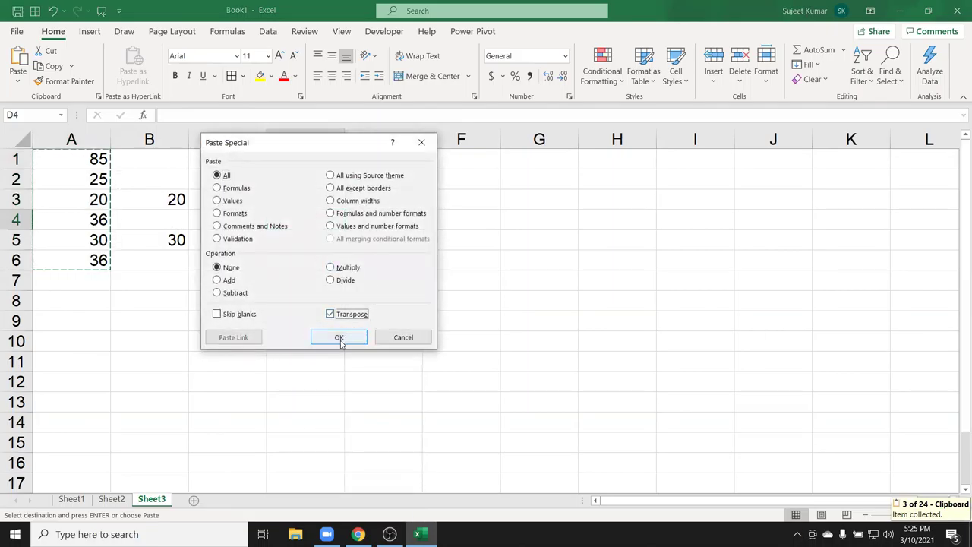
pyautogui.click(340, 342)
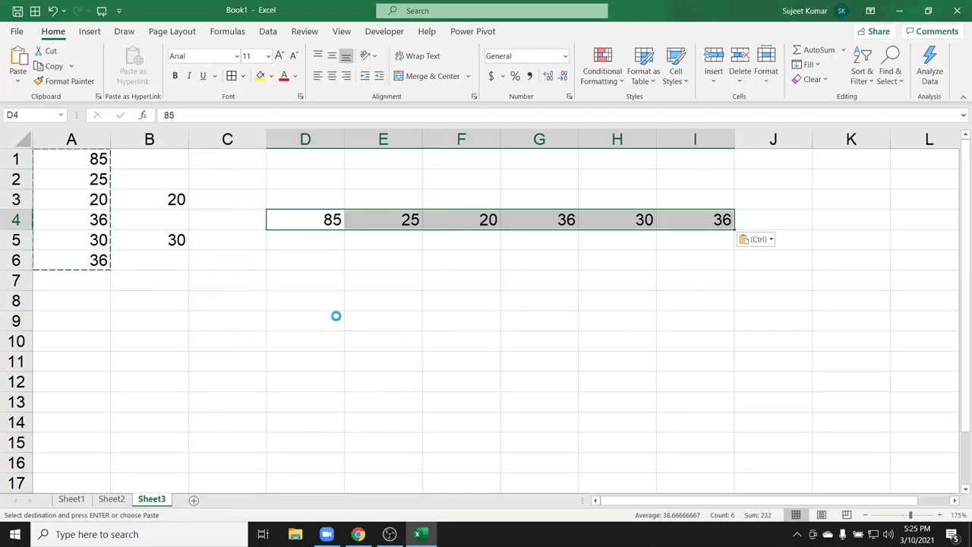
# Copy the row D4:I4 and transpose it back into a column starting at D7.
pyautogui.hotkey('ctrl', 'c')
pyautogui.click(310, 277)
pyautogui.rightClick(311, 278)
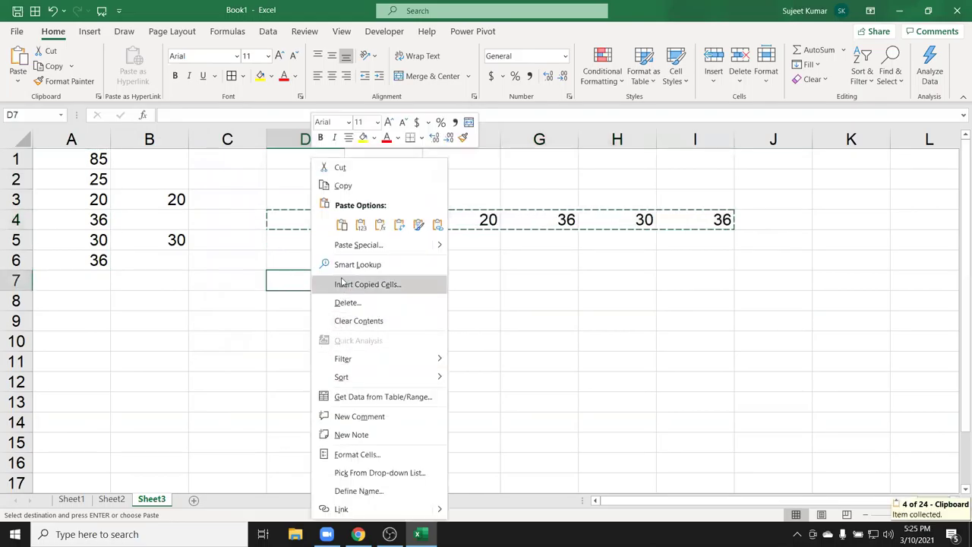
pyautogui.click(346, 246)
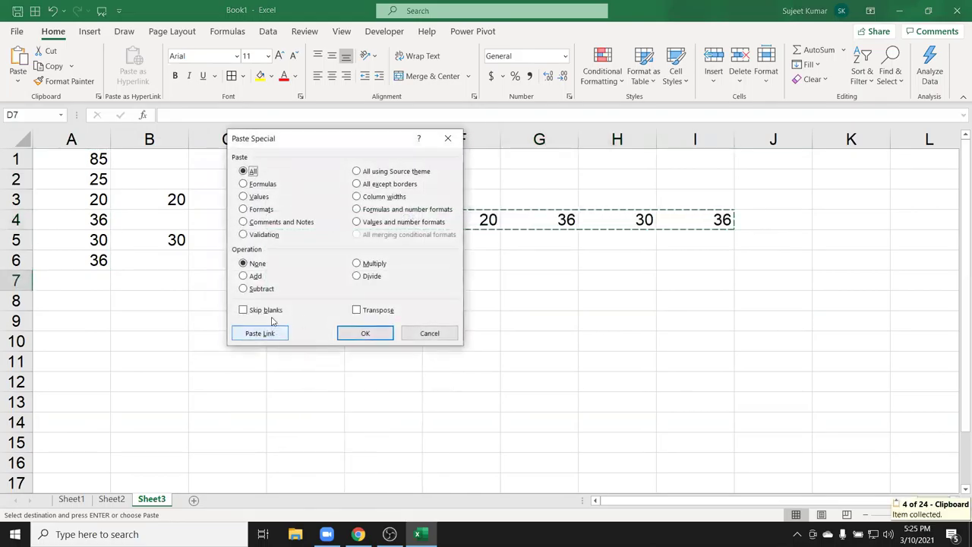
pyautogui.click(363, 311)
pyautogui.click(365, 333)
# Cancel the copy and delete all values in A1:G14.
pyautogui.press('Escape')
pyautogui.moveTo(88, 150); pyautogui.dragTo(748, 357)
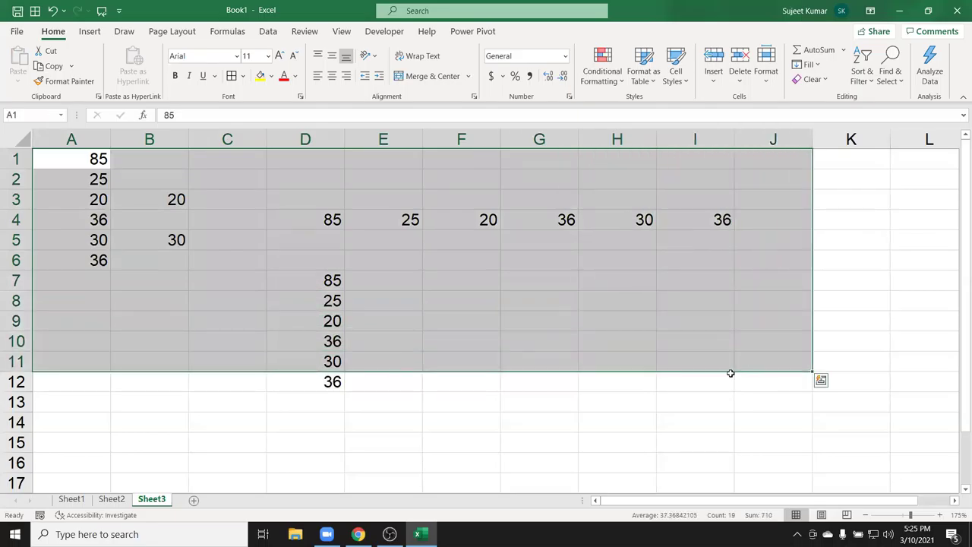
pyautogui.click(731, 375)
pyautogui.moveTo(558, 420); pyautogui.dragTo(2, 99)
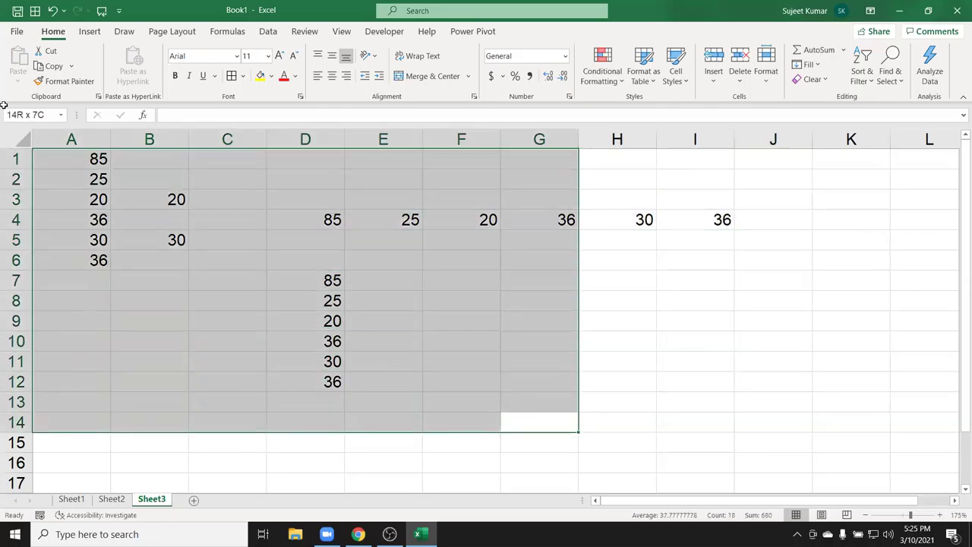
pyautogui.press('Delete')
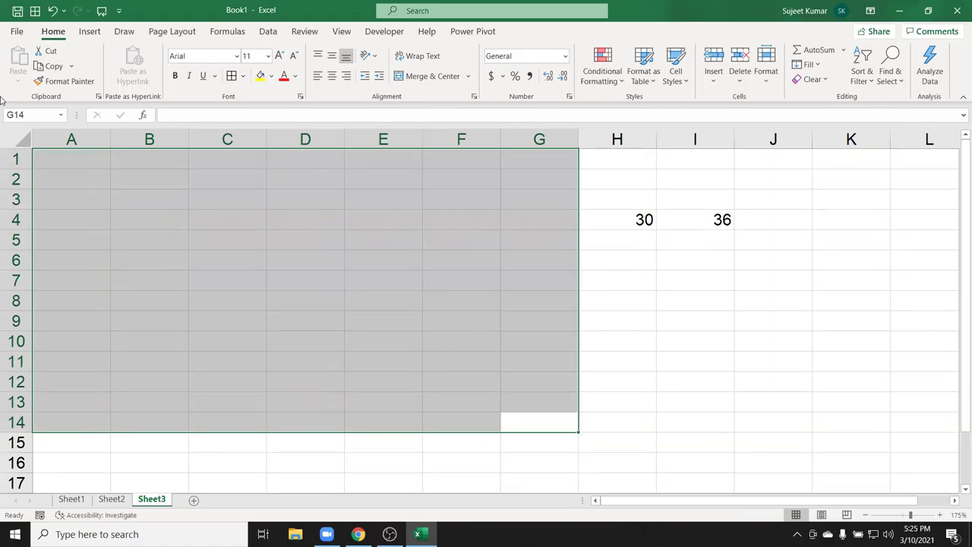